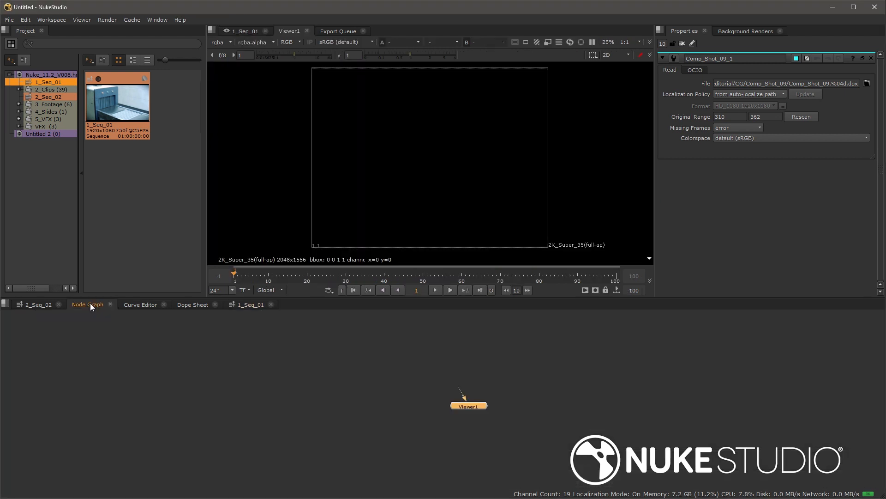
Step: Add a Blur node, chain Transform and ColorCorrect nodes below it, and select the new nodes
{"action": "left_click", "coordinate": [265, 348]}
{"action": "key", "text": "Tab"}
{"action": "type", "text": "blur"}
{"action": "key", "text": "Return"}
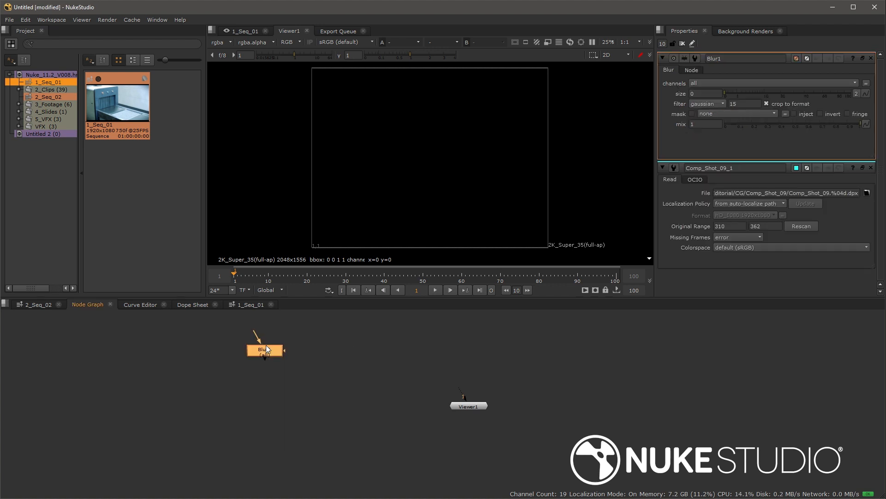
{"action": "key", "text": "t"}
{"action": "key", "text": "c"}
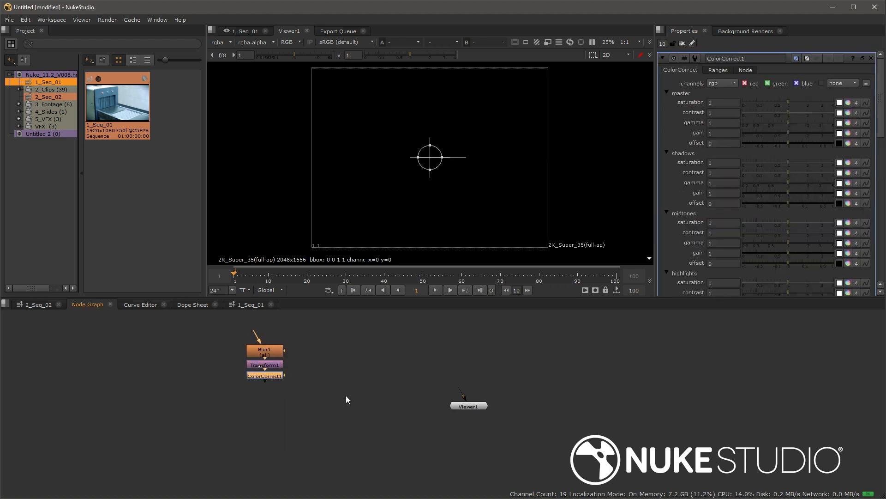
{"action": "left_click_drag", "start_coordinate": [344, 405], "coordinate": [245, 374]}
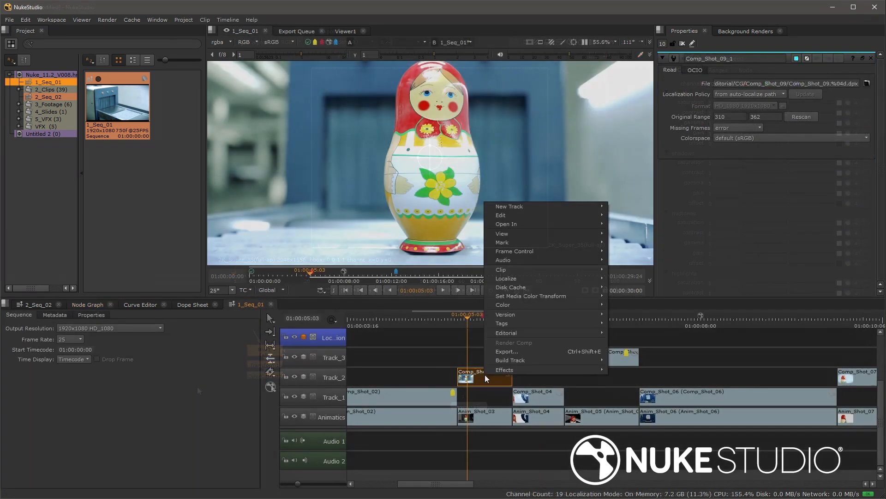
Step: Use Effects > Create Comp on the Track_2 clip to make Comp_Shot_05 on Track_3
{"action": "mouse_move", "coordinate": [498, 370]}
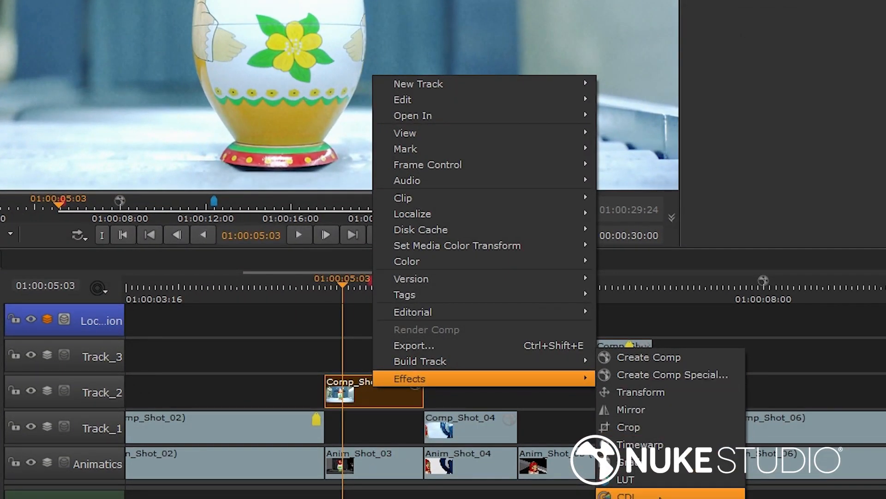
{"action": "left_click", "coordinate": [669, 358]}
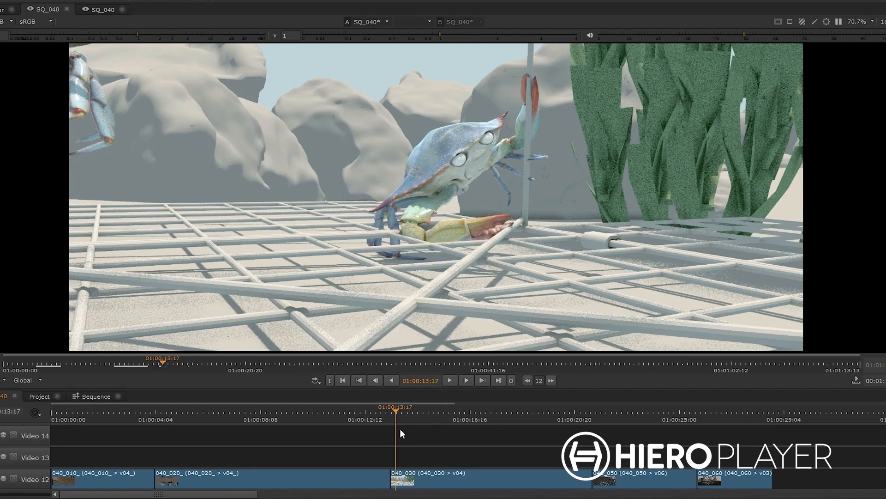
Step: Make 040_030_v05 the current version of clip 040_030, then scrub through to shot 040_050 to review
{"action": "left_click_drag", "start_coordinate": [400, 434], "coordinate": [535, 438]}
{"action": "left_click", "coordinate": [490, 481]}
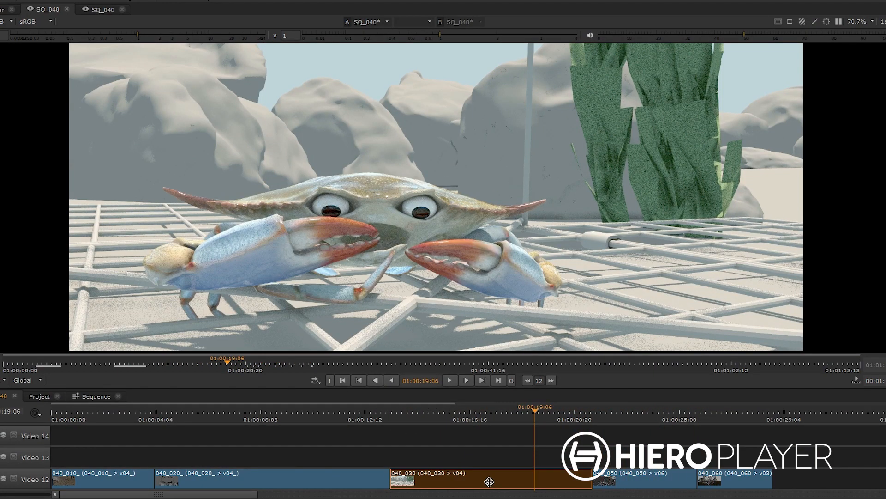
{"action": "key", "text": "v"}
{"action": "left_click", "coordinate": [491, 475]}
{"action": "left_click", "coordinate": [489, 472]}
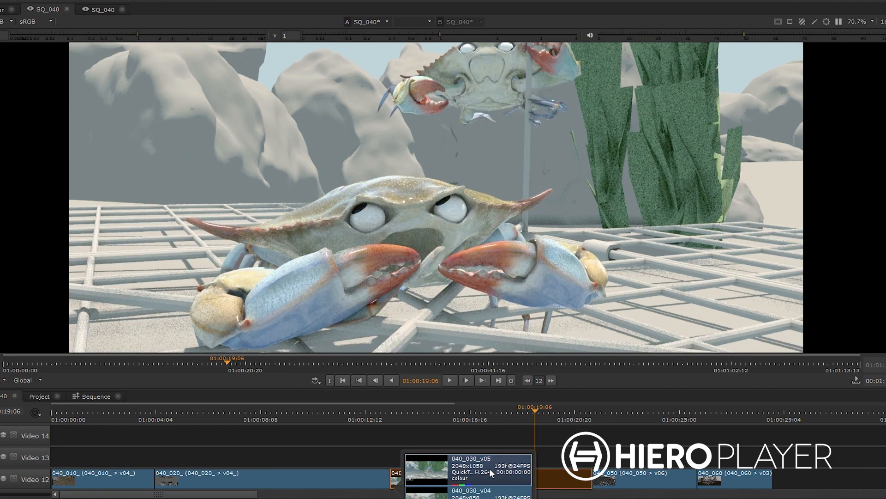
{"action": "left_click", "coordinate": [573, 441]}
{"action": "left_click_drag", "start_coordinate": [535, 412], "coordinate": [620, 411]}
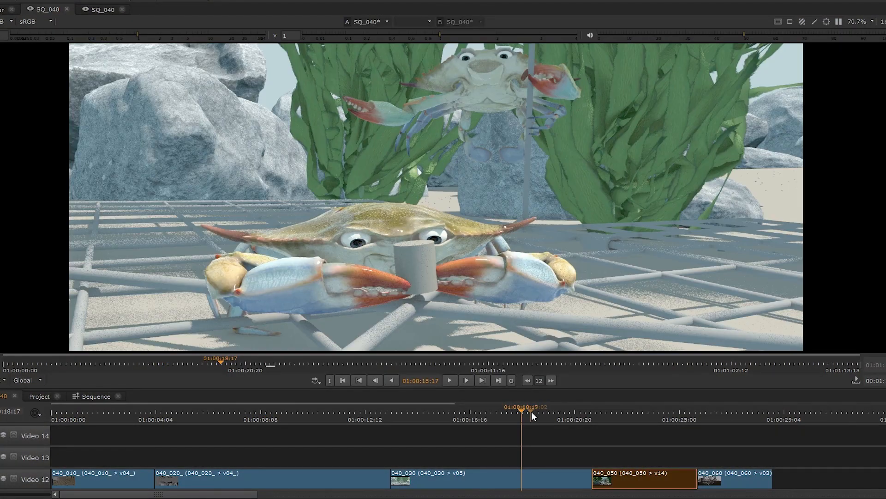
{"action": "left_click_drag", "start_coordinate": [531, 412], "coordinate": [638, 417]}
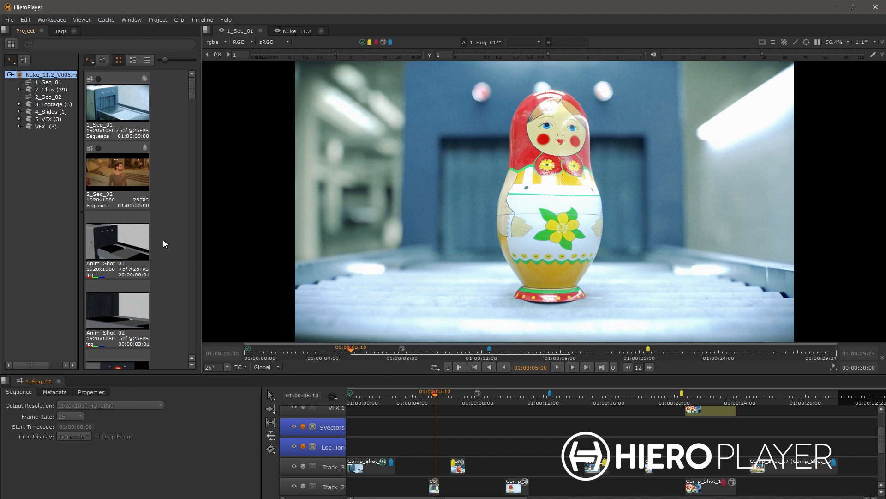
Step: Try selecting clips in the bin and timeline, then scroll the tracks to show space above VFX 1
{"action": "left_click_drag", "start_coordinate": [173, 326], "coordinate": [117, 102]}
{"action": "left_click_drag", "start_coordinate": [405, 416], "coordinate": [653, 498]}
{"action": "left_click", "coordinate": [174, 257]}
{"action": "left_click_drag", "start_coordinate": [419, 435], "coordinate": [428, 491]}
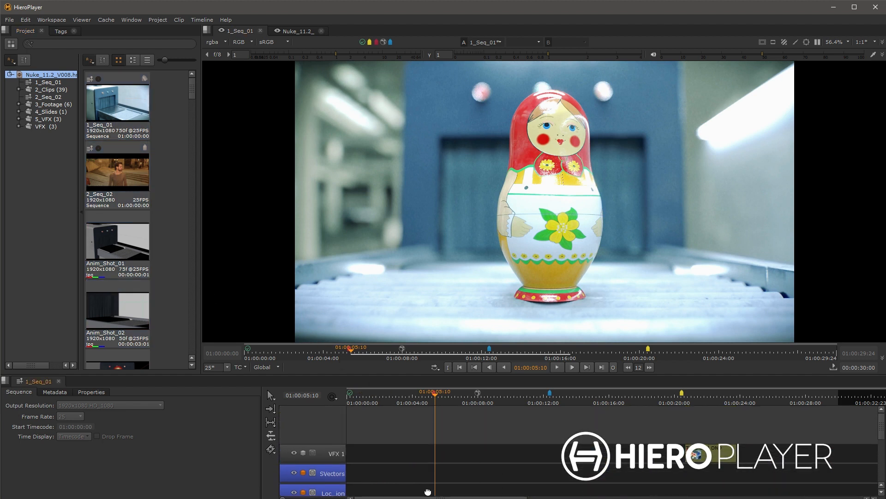
{"action": "left_click_drag", "start_coordinate": [660, 425], "coordinate": [745, 482]}
Step: Drop Anim_Shot_01 onto a new Video 8 track above VFX 1 and razor it into two clips
{"action": "left_click_drag", "start_coordinate": [135, 240], "coordinate": [360, 433]}
{"action": "left_click_drag", "start_coordinate": [389, 402], "coordinate": [373, 405]}
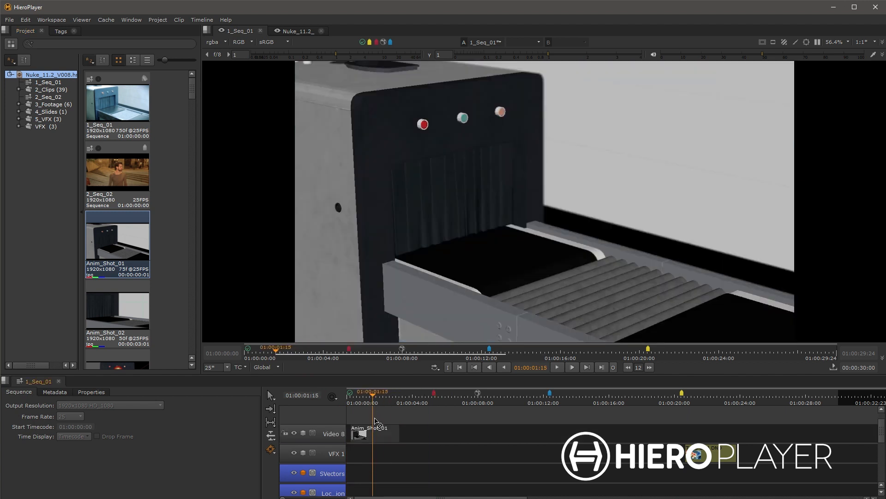
{"action": "left_click", "coordinate": [378, 434]}
Step: Open the Hiero features page from the File menu and scroll through it
{"action": "left_click", "coordinate": [9, 20]}
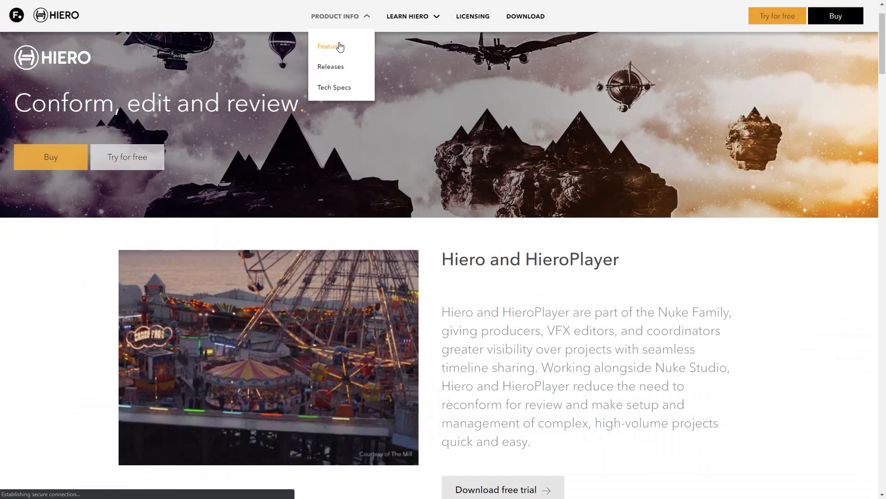
{"action": "left_click", "coordinate": [340, 46]}
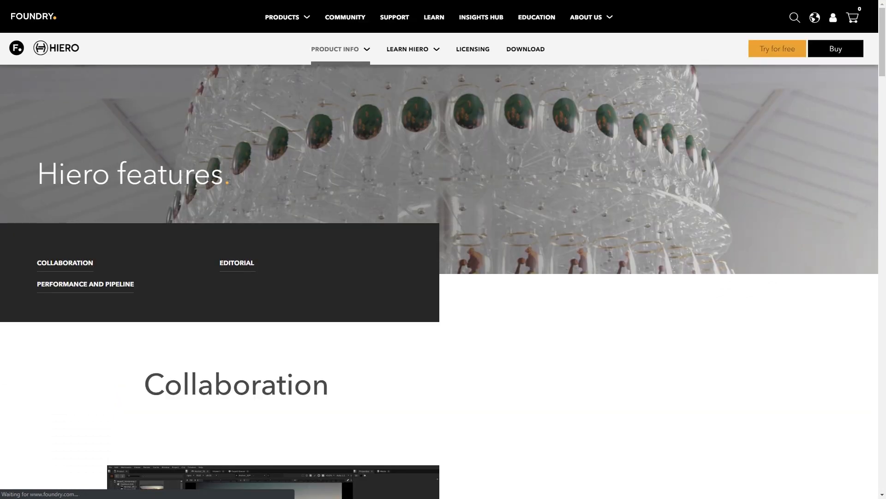
{"action": "left_click_drag", "start_coordinate": [881, 42], "coordinate": [883, 458]}
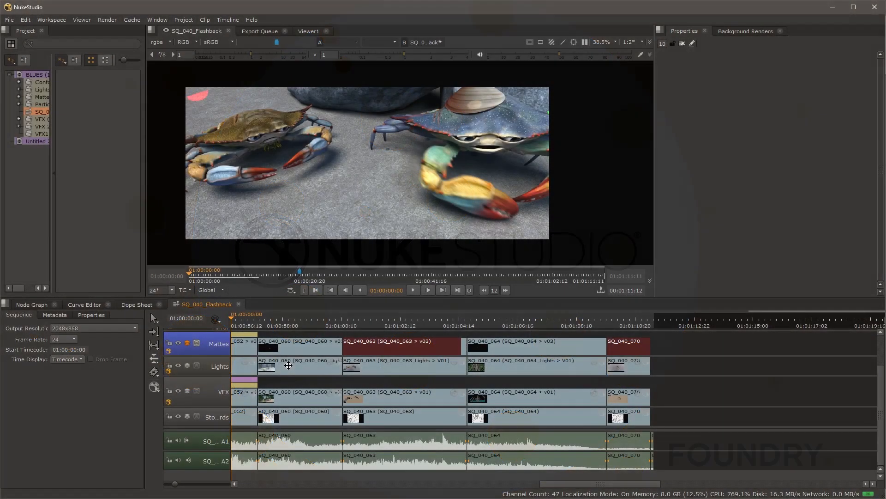
Step: Preview the Lights clip's versions Lights_V03, Lights_V02 and Lights_V01
{"action": "left_click", "coordinate": [289, 365]}
{"action": "left_click", "coordinate": [290, 364], "text": "alt"}
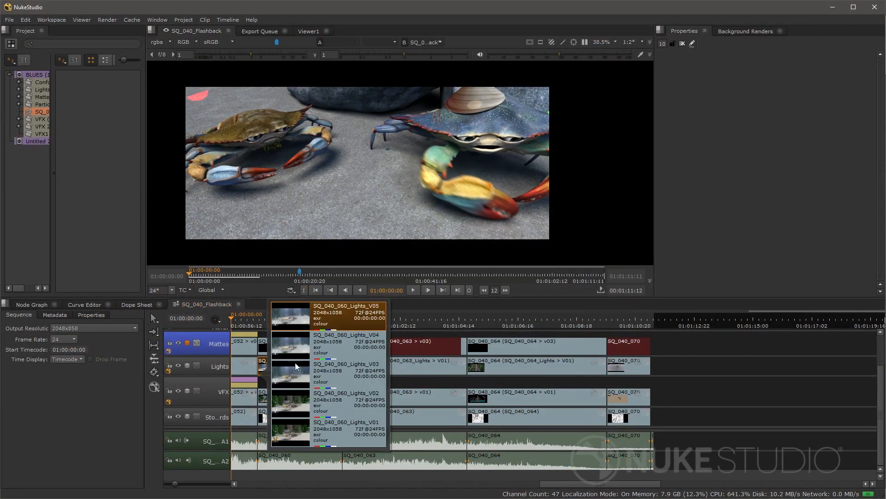
{"action": "left_click", "coordinate": [349, 367]}
{"action": "left_click", "coordinate": [354, 399]}
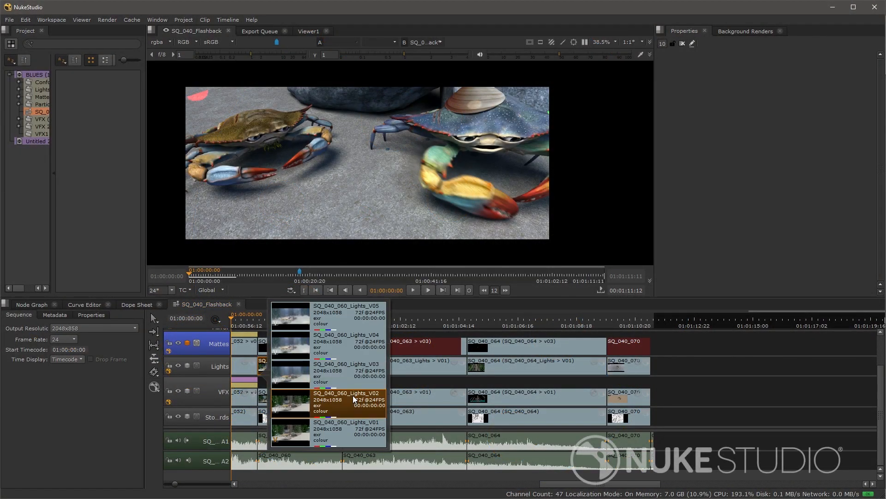
{"action": "left_click", "coordinate": [360, 429]}
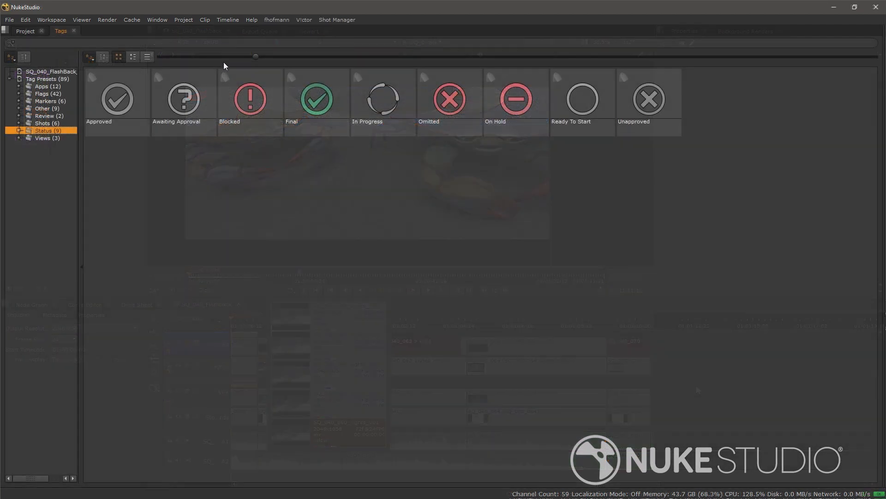
Step: Enlarge the Status tag thumbnails, circle the crab claw in red, and enter the tag note 'revision'
{"action": "left_click_drag", "start_coordinate": [255, 56], "coordinate": [467, 71]}
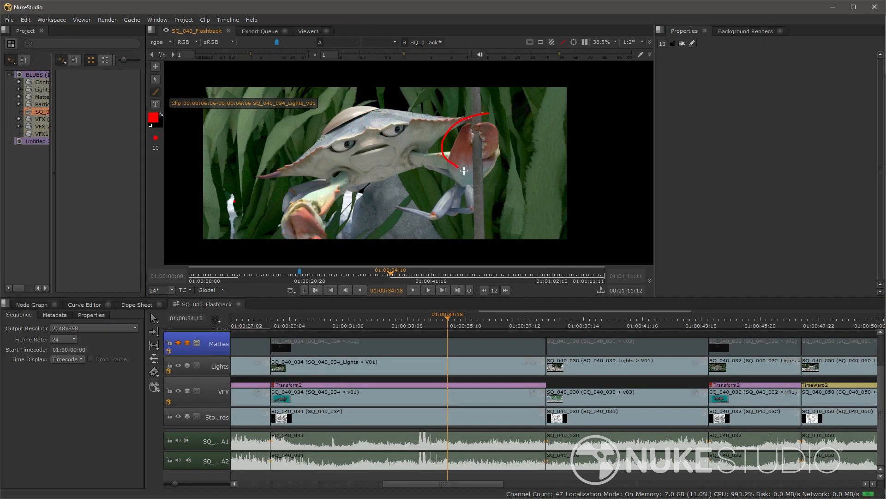
{"action": "mouse_move", "coordinate": [464, 170]}
{"action": "left_mouse_down"}
{"action": "mouse_move", "coordinate": [511, 165]}
{"action": "mouse_move", "coordinate": [509, 134]}
{"action": "mouse_move", "coordinate": [482, 113]}
{"action": "left_mouse_up"}
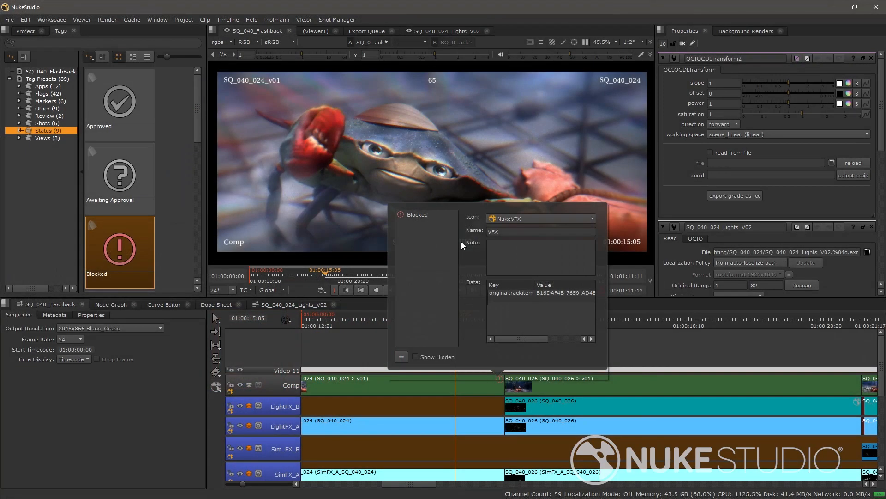
{"action": "left_click", "coordinate": [515, 250]}
{"action": "type", "text": "revision"}
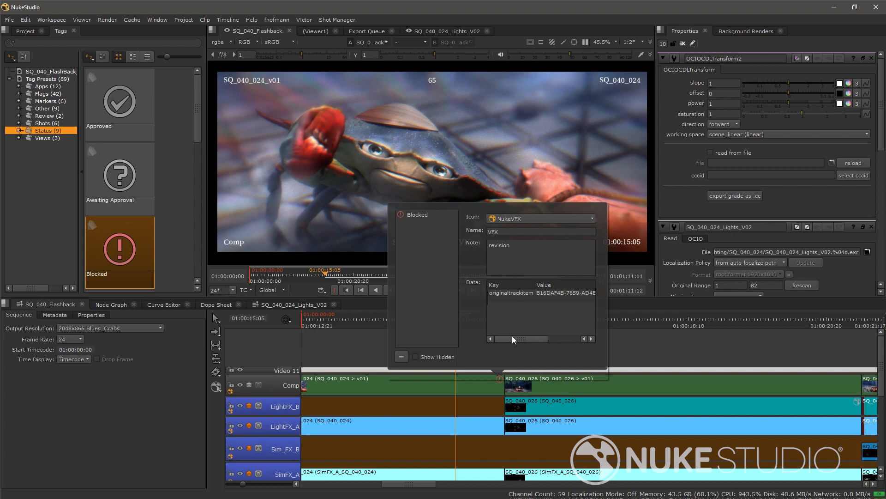
{"action": "left_click", "coordinate": [519, 304]}
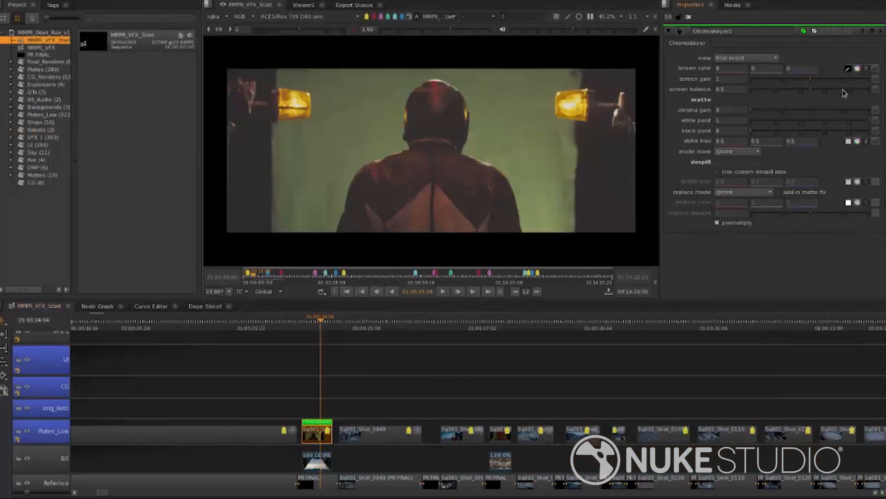
Step: Sample the green screen with ChromaKeyer1's screen color eyedropper and view the resulting alpha matte
{"action": "left_click", "coordinate": [847, 68]}
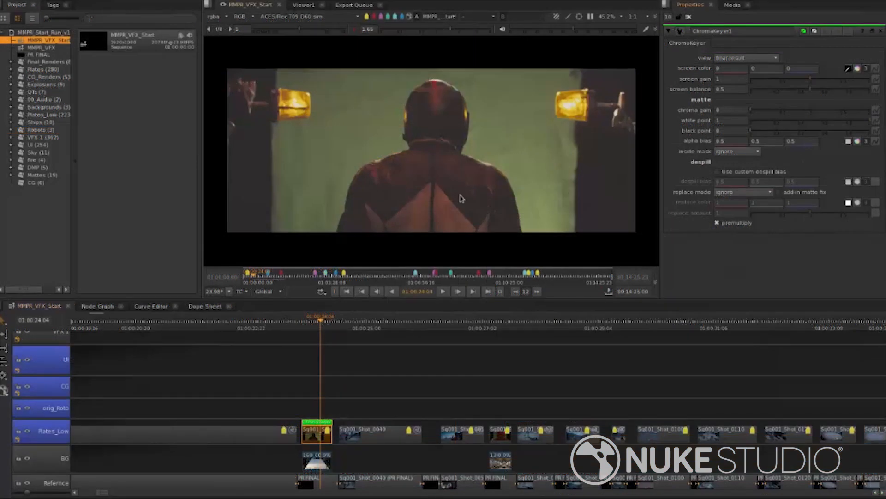
{"action": "left_click", "coordinate": [489, 146], "text": "ctrl"}
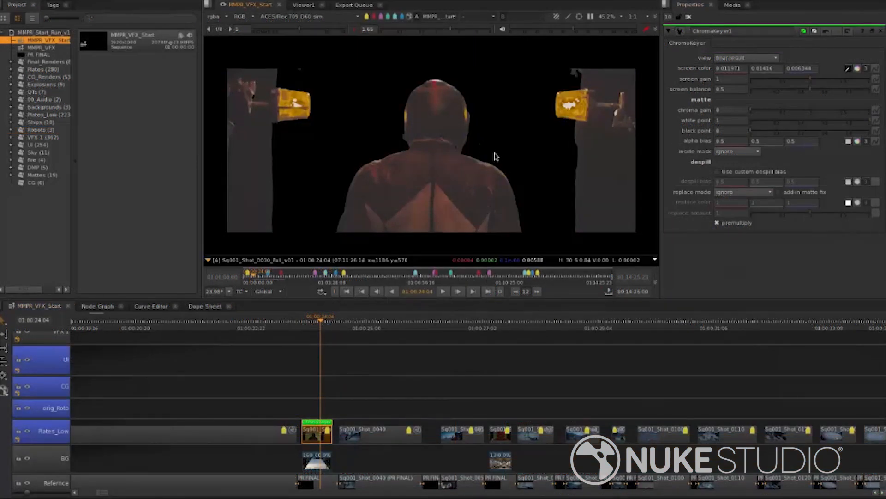
{"action": "key", "text": "a"}
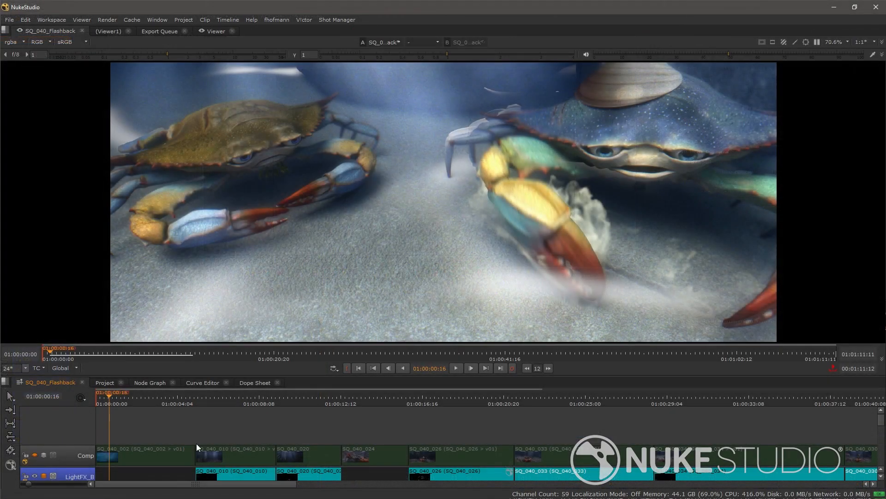
Step: Add the annotation text 'too much dof', widen it to one line, and move it left
{"action": "scroll", "coordinate": [197, 431], "scroll_direction": "down", "scroll_amount": 1}
{"action": "scroll", "coordinate": [154, 455], "scroll_direction": "down", "scroll_amount": 3}
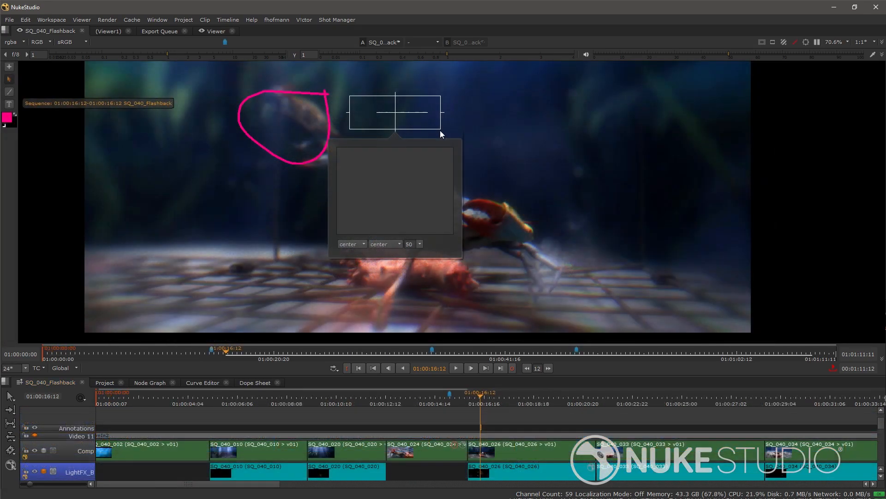
{"action": "type", "text": "too m"}
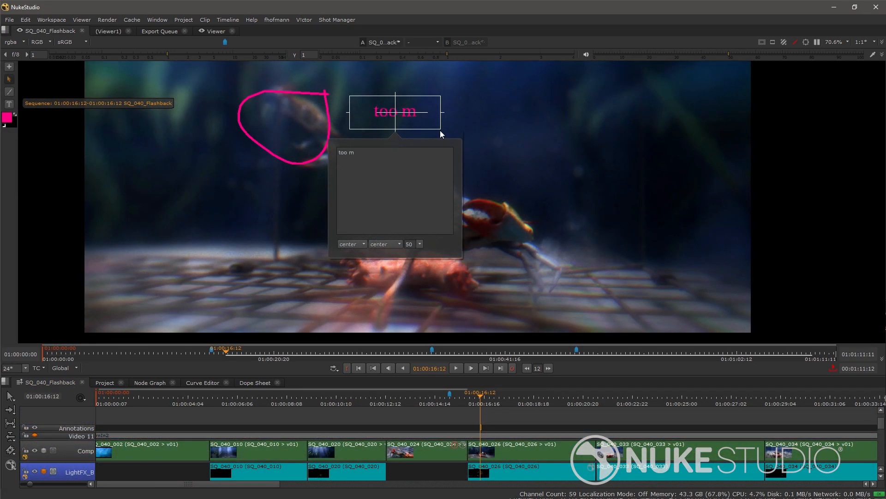
{"action": "type", "text": "uch dof"}
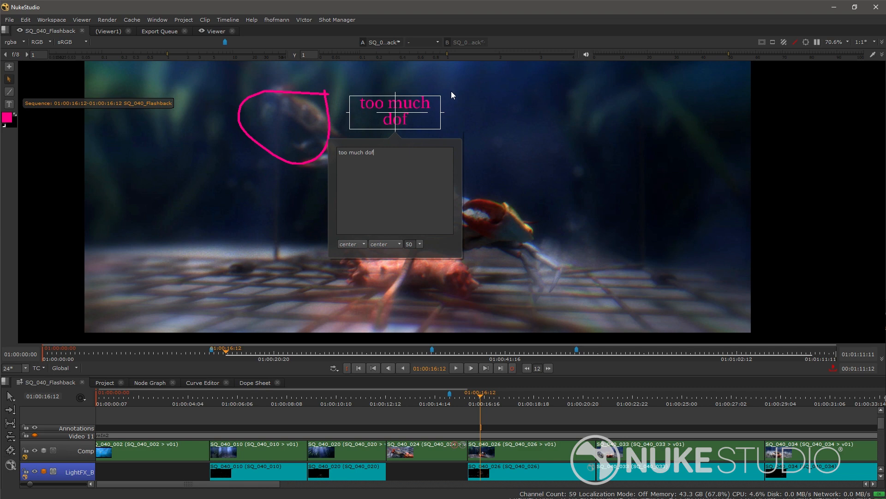
{"action": "left_click", "coordinate": [450, 90]}
{"action": "left_click", "coordinate": [417, 110]}
{"action": "left_click_drag", "start_coordinate": [441, 111], "coordinate": [469, 112]}
{"action": "left_click_drag", "start_coordinate": [450, 112], "coordinate": [249, 148]}
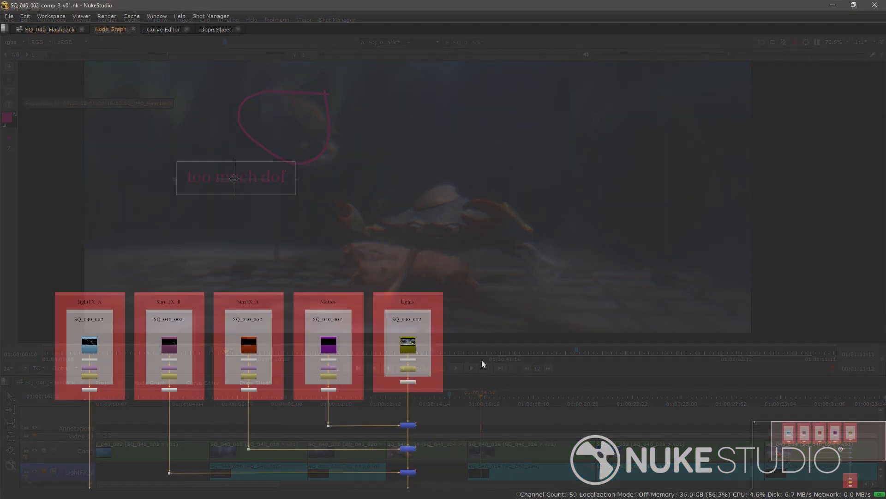
Step: Switch the SQ_040_002 Lights shot to version Lights_V01
{"action": "left_click_drag", "start_coordinate": [391, 372], "coordinate": [536, 276]}
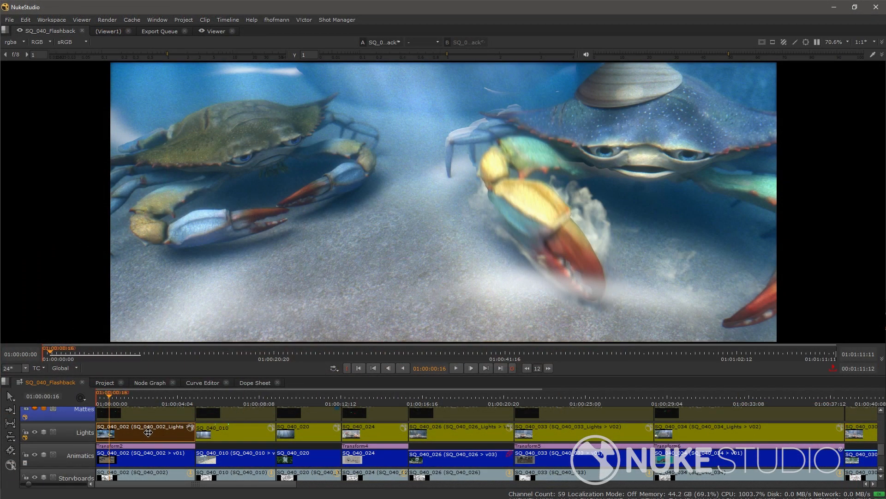
{"action": "left_click", "coordinate": [148, 434], "text": "alt"}
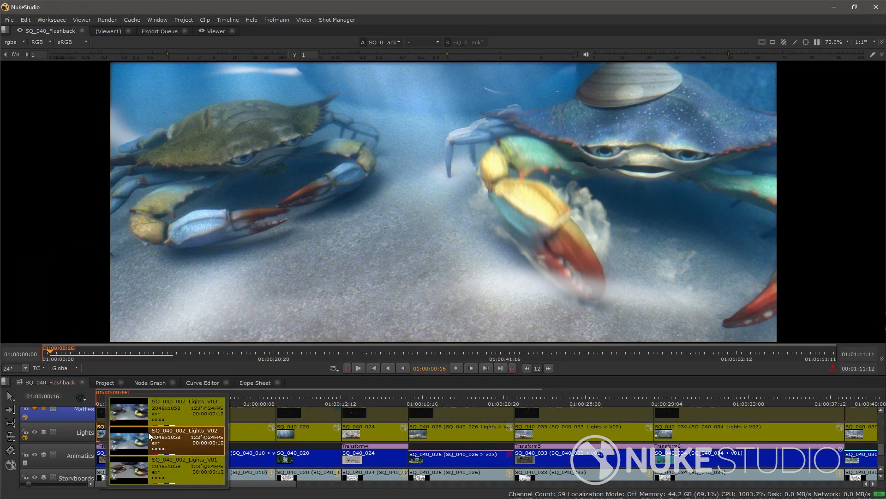
{"action": "left_click", "coordinate": [173, 467]}
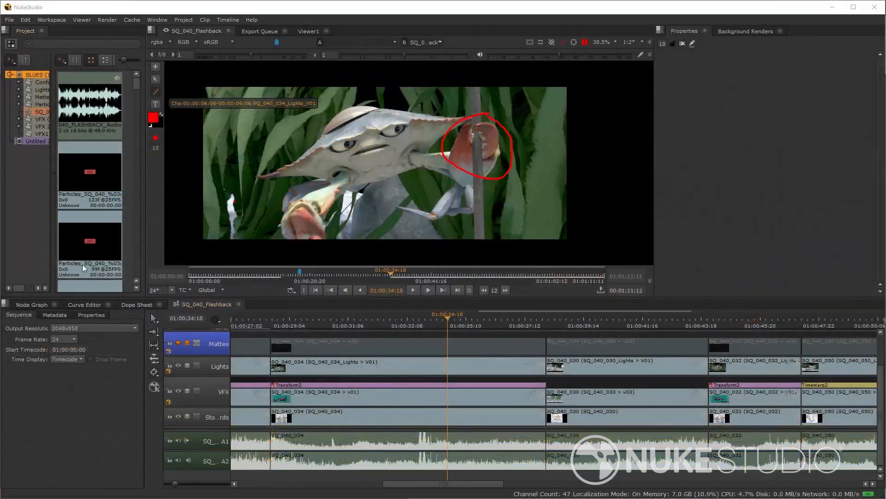
Step: Open Export for the BLUES project and step through the presets to 01_BC_SQ40_Particles
{"action": "right_click", "coordinate": [36, 75]}
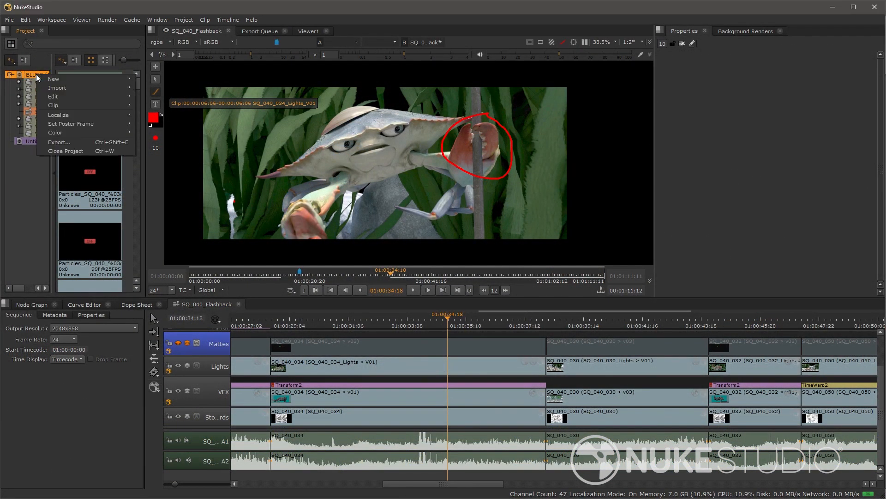
{"action": "left_click", "coordinate": [58, 142]}
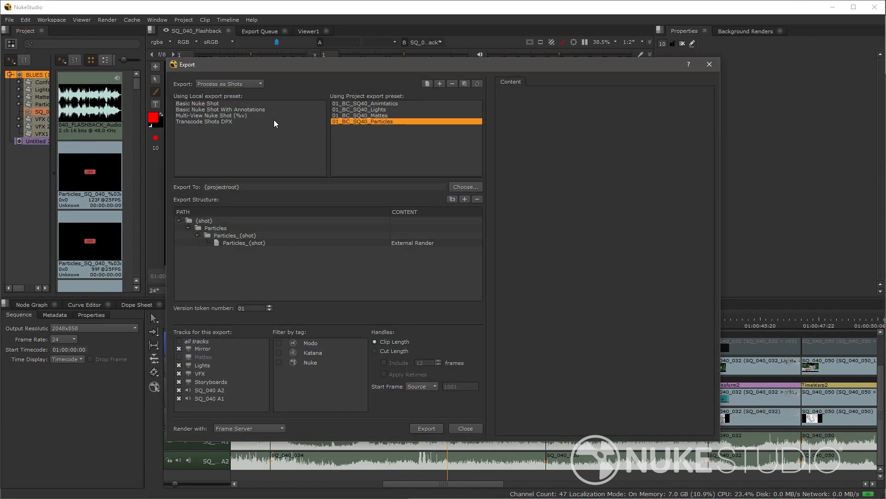
{"action": "left_click", "coordinate": [350, 104]}
{"action": "left_click", "coordinate": [352, 110]}
{"action": "left_click", "coordinate": [354, 116]}
{"action": "left_click", "coordinate": [357, 121]}
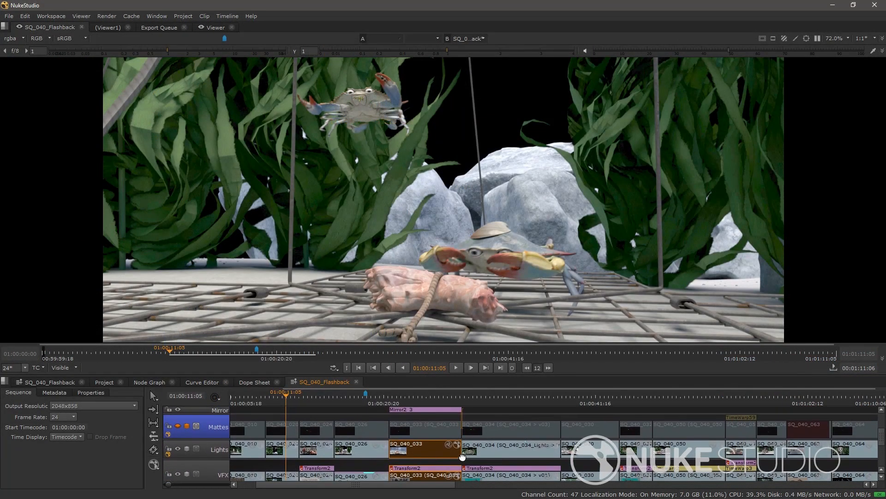
Step: Scrub to 01:00:24:05, then open the comp script of the SQ_040_033 clip on VFX 2
{"action": "left_click_drag", "start_coordinate": [286, 397], "coordinate": [475, 410]}
{"action": "scroll", "coordinate": [494, 420], "scroll_direction": "up", "scroll_amount": 2}
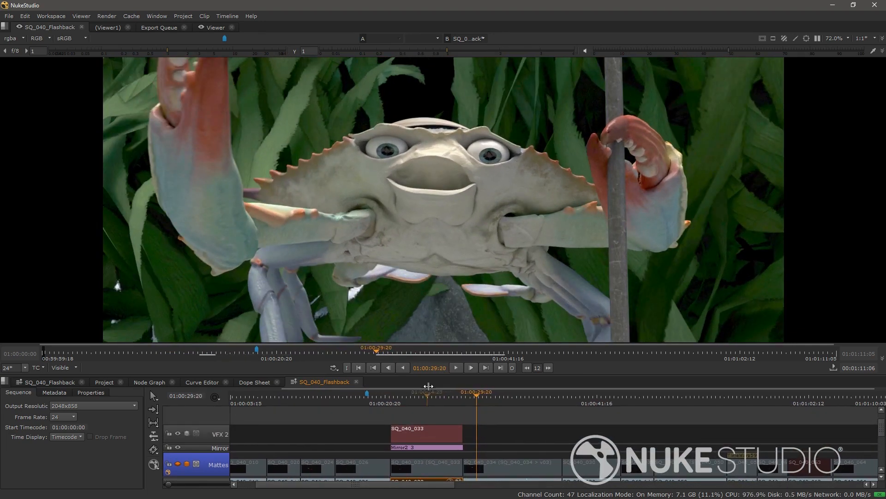
{"action": "left_click", "coordinate": [425, 398]}
{"action": "left_click_drag", "start_coordinate": [425, 398], "coordinate": [420, 398]}
{"action": "left_click", "coordinate": [430, 433]}
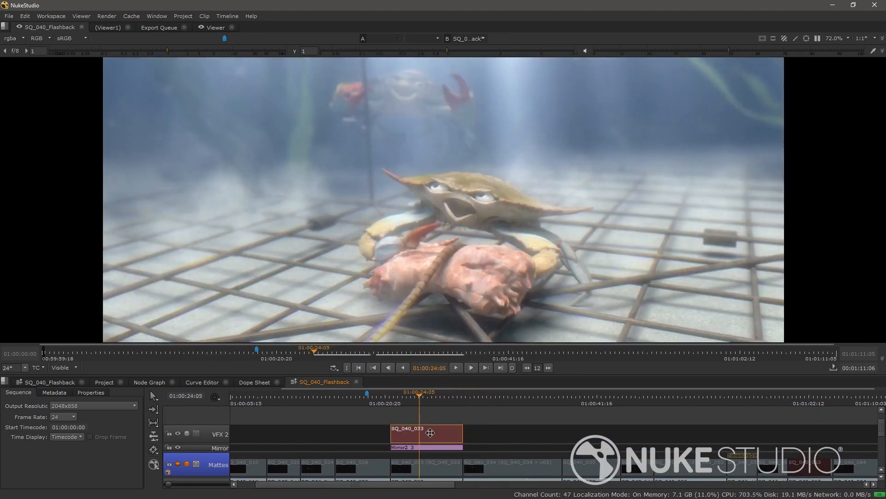
{"action": "double_click", "coordinate": [430, 433]}
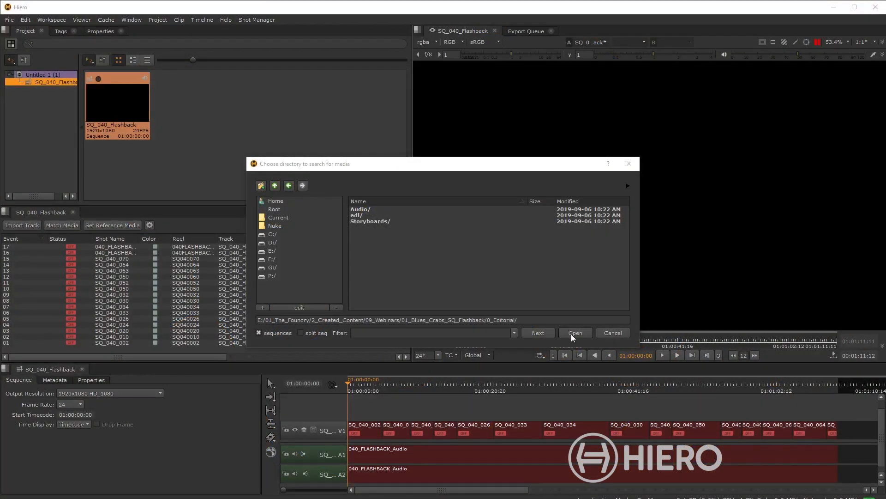
Step: Reconnect the sequence's media from the 0_Editorial folder with the default Conform Options
{"action": "left_click", "coordinate": [573, 331]}
{"action": "left_click", "coordinate": [464, 327]}
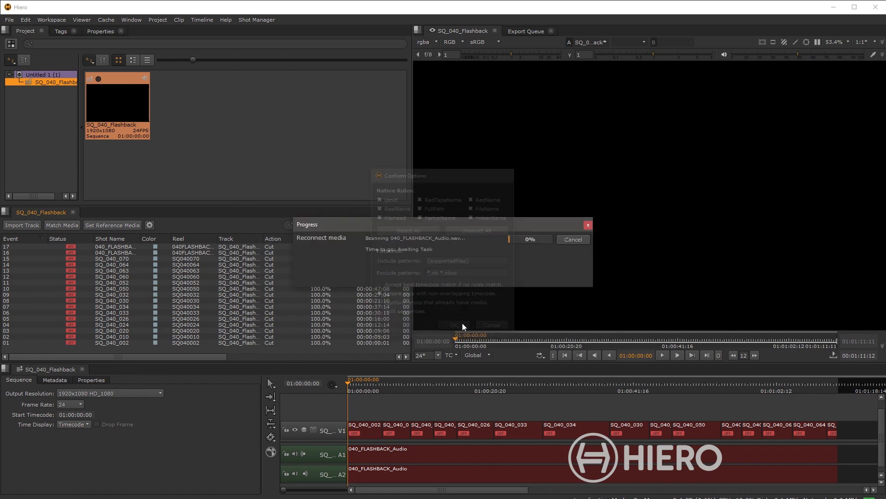
{"action": "left_click", "coordinate": [444, 269]}
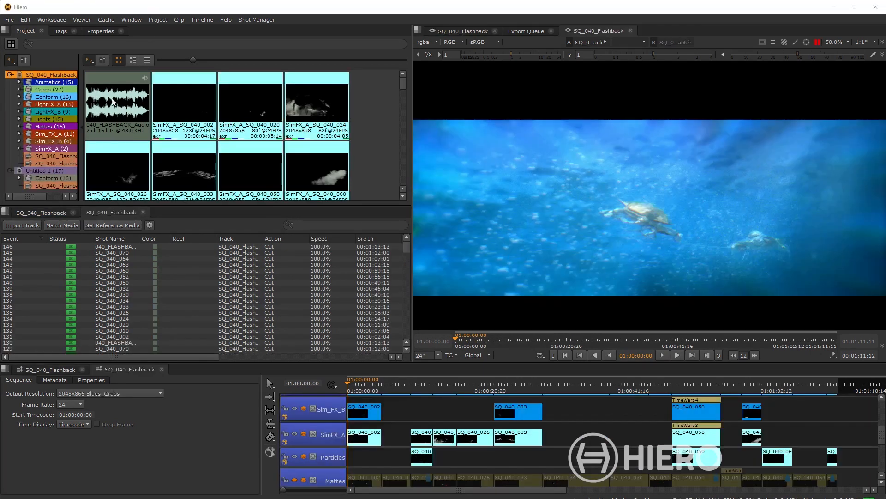
Step: Browse to the SimFX_A bin, maximize the shot list at SQ_040_064, and paint a white annotation stroke across it
{"action": "left_click", "coordinate": [55, 133]}
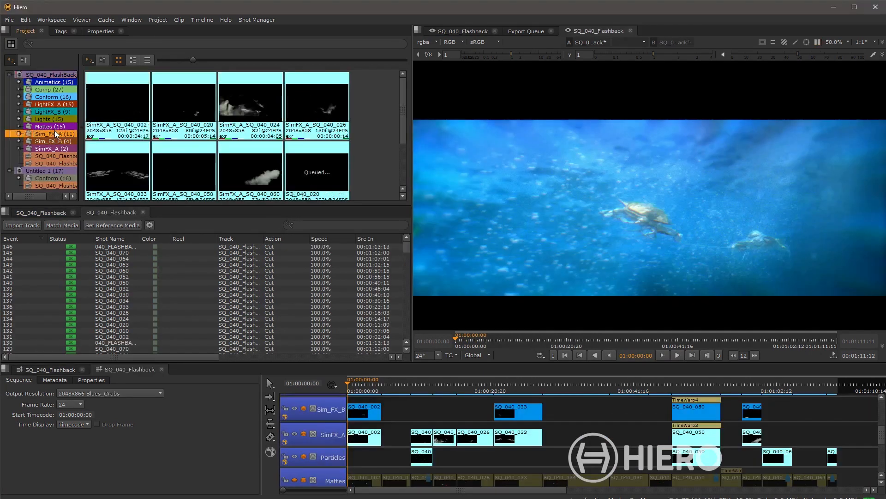
{"action": "left_click", "coordinate": [51, 148]}
{"action": "left_click", "coordinate": [179, 258]}
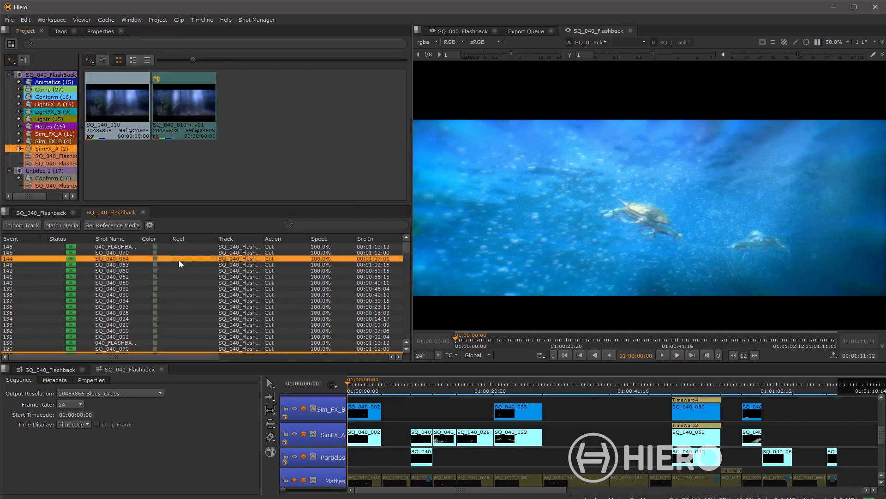
{"action": "scroll", "coordinate": [180, 270], "scroll_direction": "down", "scroll_amount": 4}
{"action": "scroll", "coordinate": [183, 277], "scroll_direction": "down", "scroll_amount": 14}
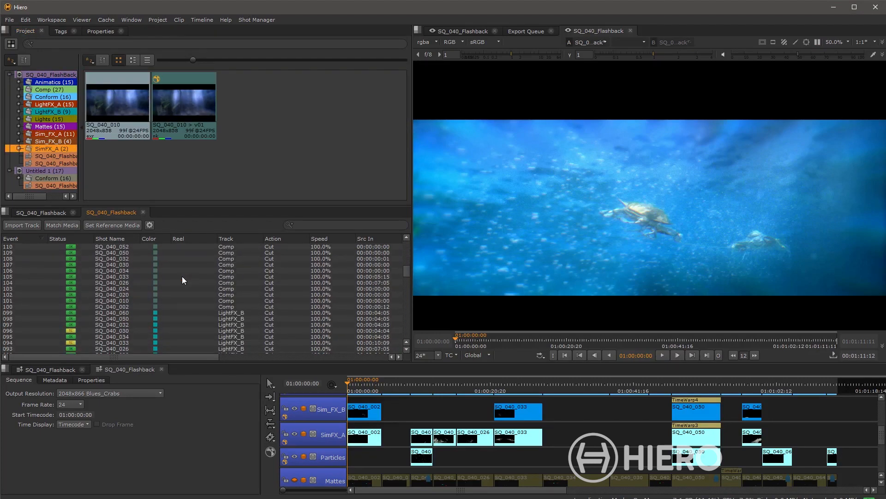
{"action": "key", "text": "space"}
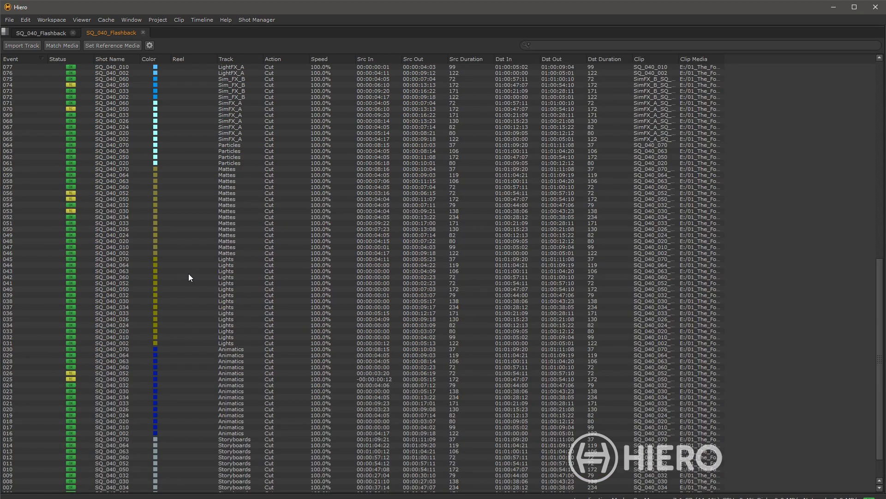
{"action": "scroll", "coordinate": [191, 276], "scroll_direction": "up", "scroll_amount": 5}
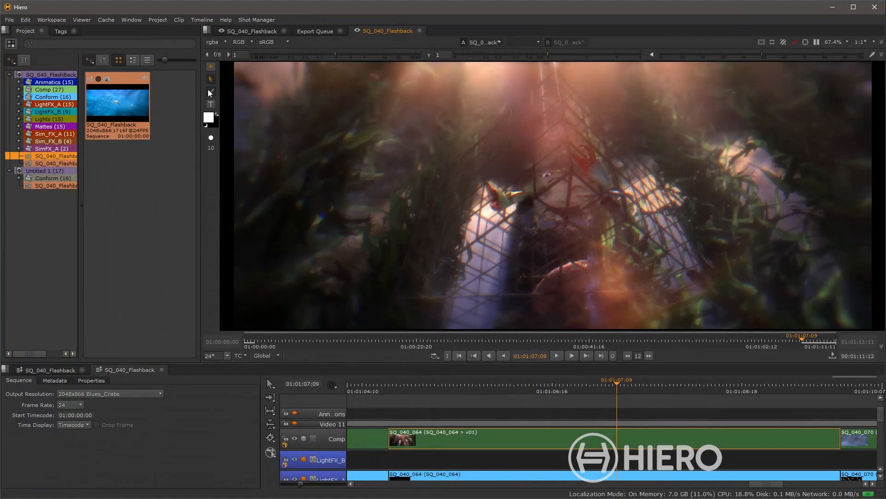
{"action": "left_click", "coordinate": [210, 92]}
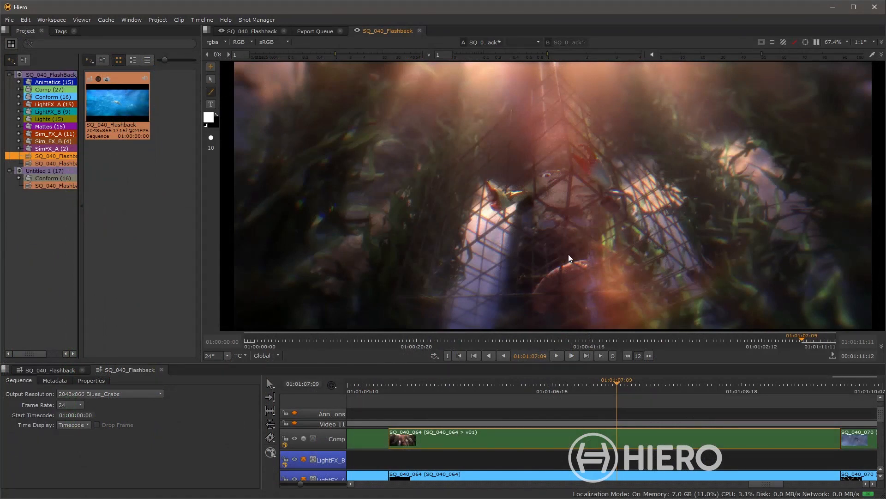
{"action": "left_click_drag", "start_coordinate": [368, 222], "coordinate": [480, 198]}
Step: Finish the arrow stroke, then turn on an 'under' A/B wipe and drag its divider left
{"action": "mouse_move", "coordinate": [428, 173]}
{"action": "left_mouse_down"}
{"action": "mouse_move", "coordinate": [497, 200]}
{"action": "mouse_move", "coordinate": [467, 222]}
{"action": "left_mouse_up"}
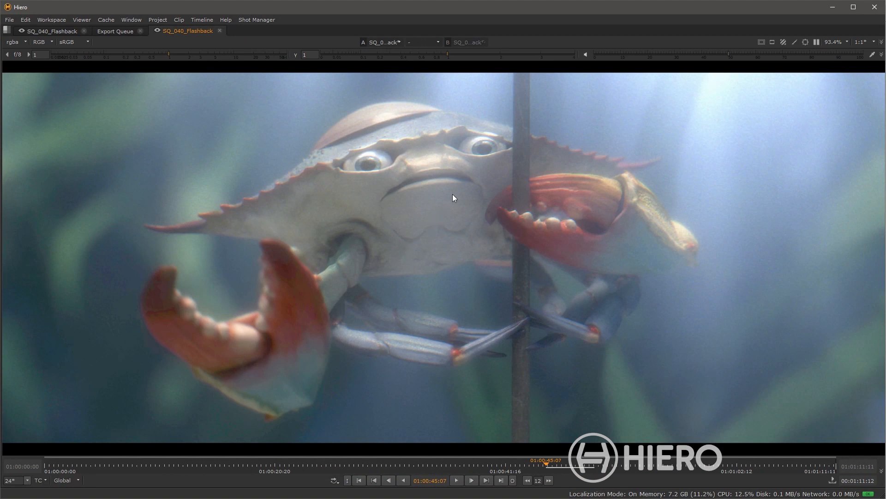
{"action": "key", "text": "w"}
{"action": "left_click_drag", "start_coordinate": [435, 217], "coordinate": [316, 222]}
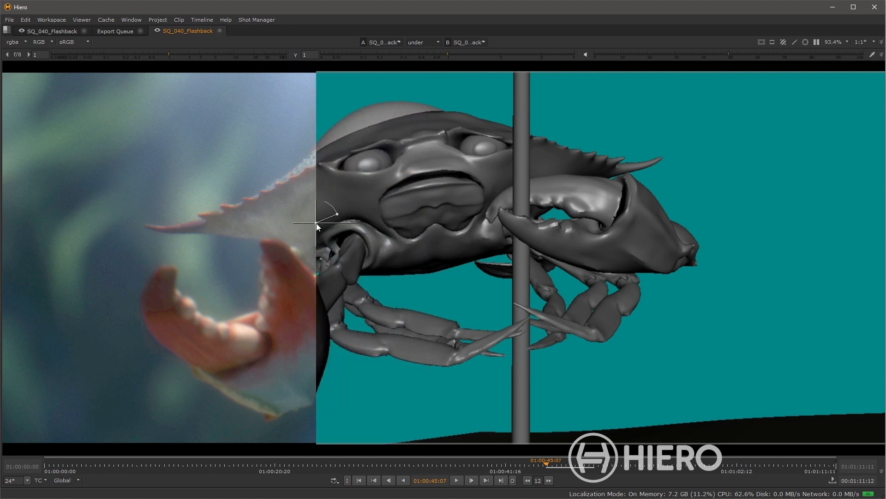
Step: Set the B track for the comparison and circle the crab's face in white with the Brush
{"action": "left_click", "coordinate": [485, 41]}
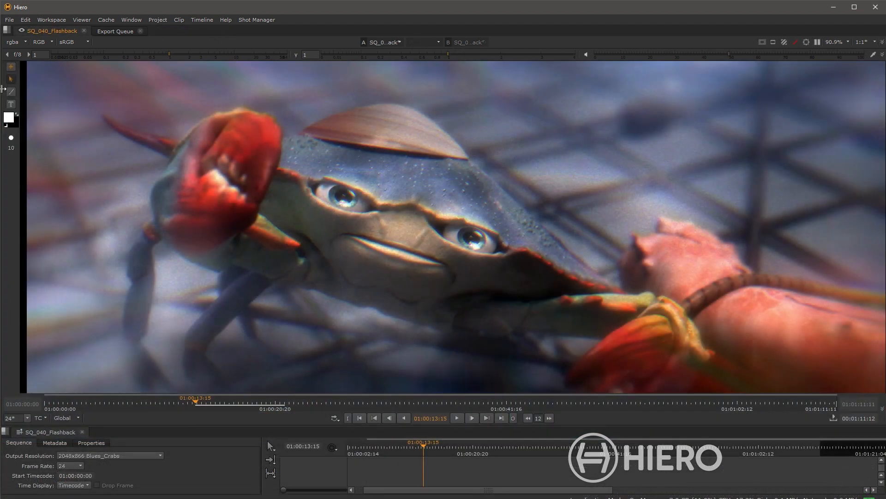
{"action": "left_click", "coordinate": [11, 91]}
{"action": "mouse_move", "coordinate": [417, 160]}
{"action": "left_mouse_down"}
{"action": "mouse_move", "coordinate": [330, 191]}
{"action": "mouse_move", "coordinate": [321, 225]}
{"action": "mouse_move", "coordinate": [362, 268]}
{"action": "mouse_move", "coordinate": [436, 263]}
{"action": "mouse_move", "coordinate": [449, 212]}
{"action": "mouse_move", "coordinate": [437, 173]}
{"action": "mouse_move", "coordinate": [411, 160]}
{"action": "left_mouse_up"}
Step: Add the text note 'Back to earlier version' and move it beside the circled crab face
{"action": "left_click", "coordinate": [12, 105]}
{"action": "left_click", "coordinate": [498, 196]}
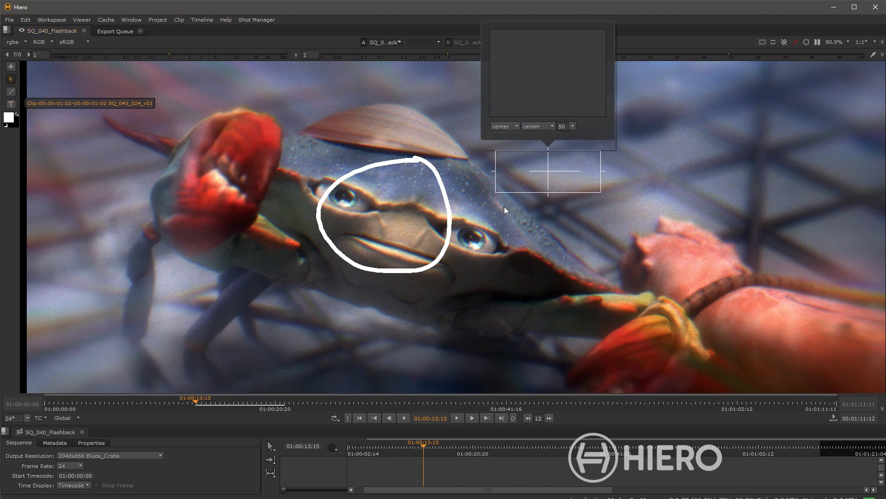
{"action": "type", "text": "Back to ear"}
{"action": "key", "text": "BackSpace"}
{"action": "key", "text": "BackSpace"}
{"action": "key", "text": "BackSpace"}
{"action": "key", "text": "BackSpace"}
{"action": "type", "text": "earl"}
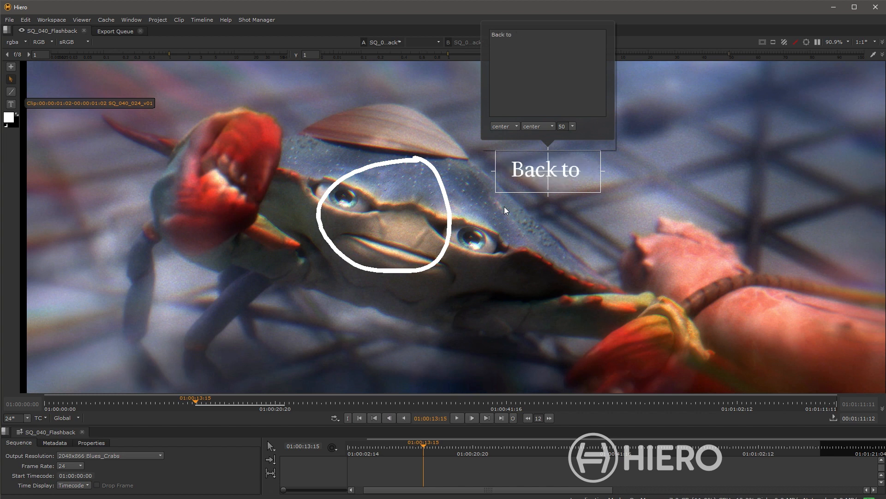
{"action": "type", "text": "ier version"}
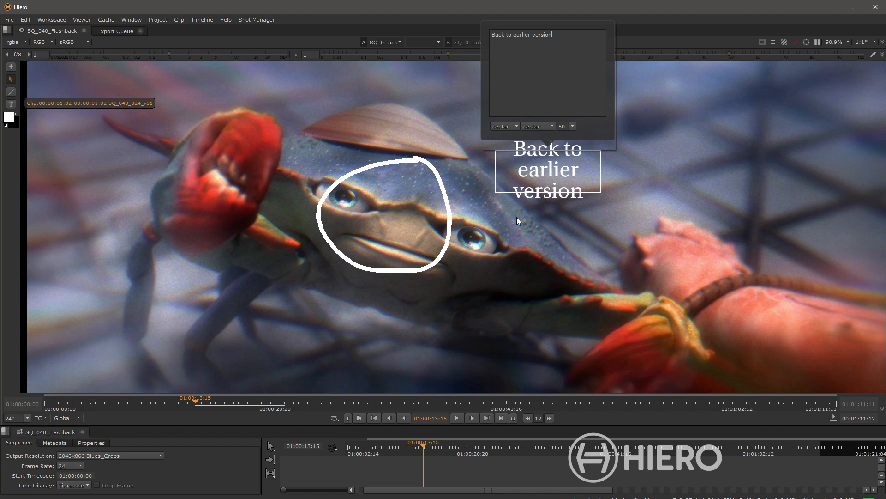
{"action": "left_click_drag", "start_coordinate": [548, 171], "coordinate": [393, 215]}
{"action": "left_click", "coordinate": [582, 256]}
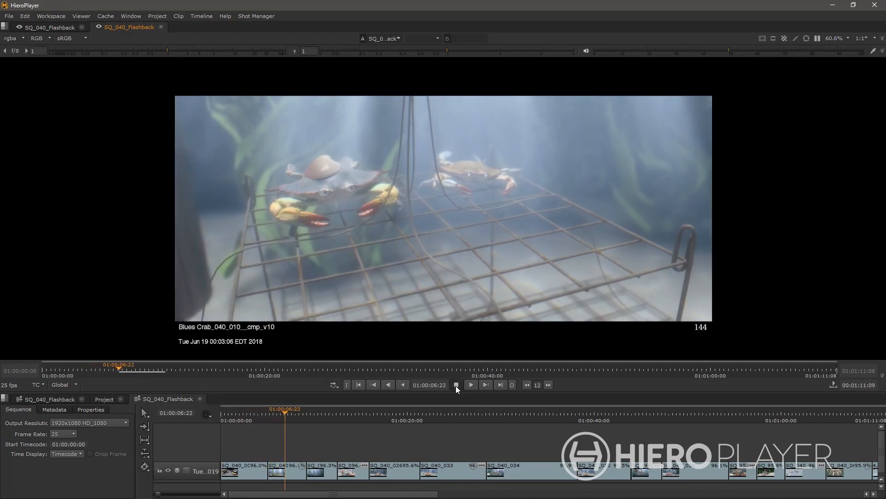
Step: Stop playback and move the playhead to 01:01:05:03 at shot SQ_040_064
{"action": "left_click", "coordinate": [456, 386]}
{"action": "left_click_drag", "start_coordinate": [799, 435], "coordinate": [469, 417]}
{"action": "left_click", "coordinate": [446, 416]}
{"action": "scroll", "coordinate": [455, 447], "scroll_direction": "up", "scroll_amount": 5}
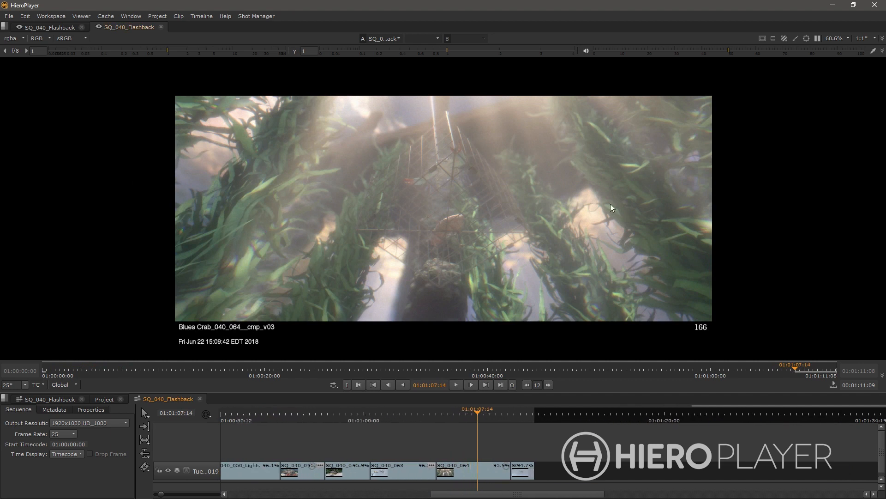
{"action": "scroll", "coordinate": [540, 207], "scroll_direction": "up", "scroll_amount": 1}
{"action": "left_click_drag", "start_coordinate": [479, 236], "coordinate": [518, 232]}
Step: Run Version > Scan For Versions on clip SQ_040_064 and accept the results
{"action": "left_click", "coordinate": [457, 469]}
{"action": "right_click", "coordinate": [456, 469]}
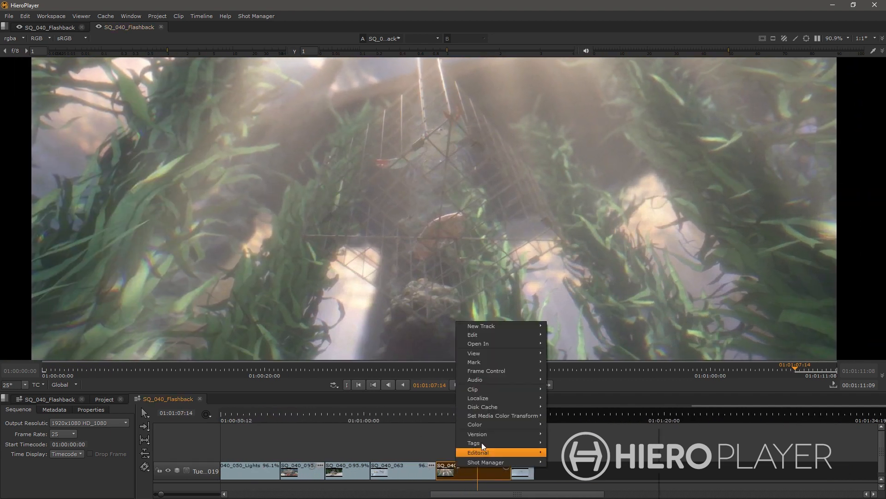
{"action": "mouse_move", "coordinate": [503, 434]}
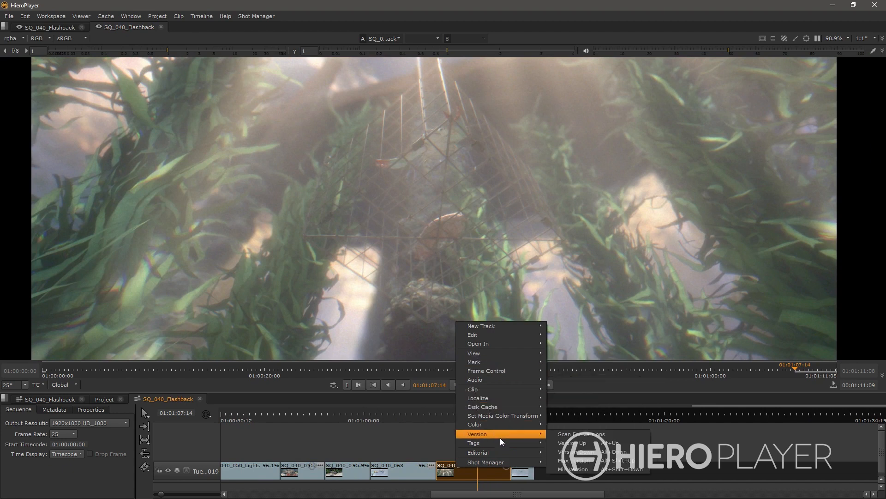
{"action": "left_click", "coordinate": [570, 434]}
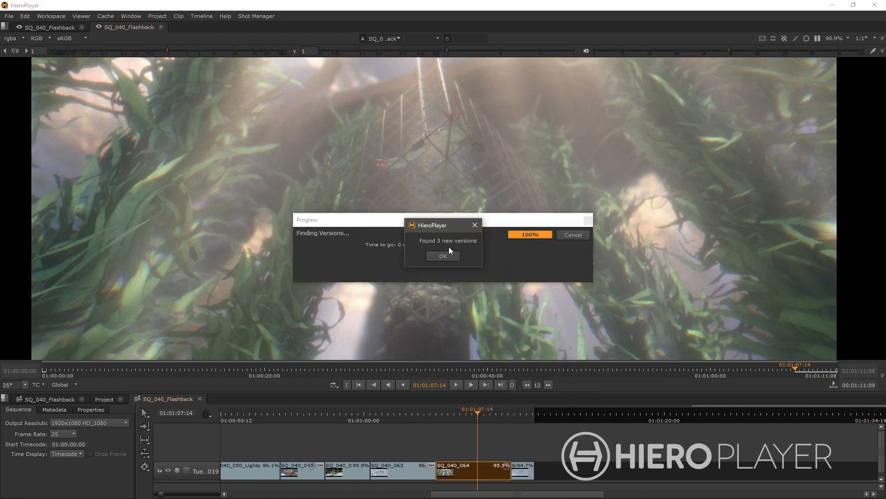
{"action": "left_click", "coordinate": [441, 257]}
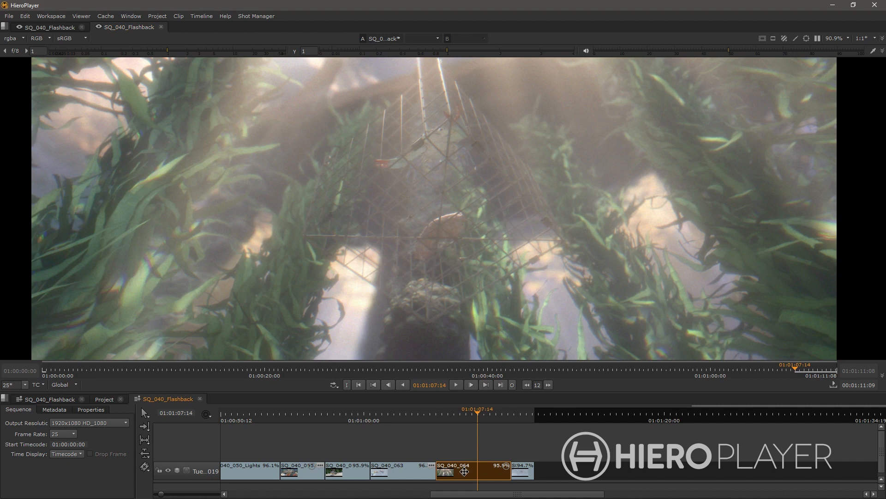
Step: Step through SQ_040_064's versions with Alt+Up/Down, then set it to V01
{"action": "key", "text": "alt+Up"}
{"action": "key", "text": "alt+Up"}
{"action": "key", "text": "alt+Down"}
{"action": "key", "text": "alt+Down"}
{"action": "key", "text": "v"}
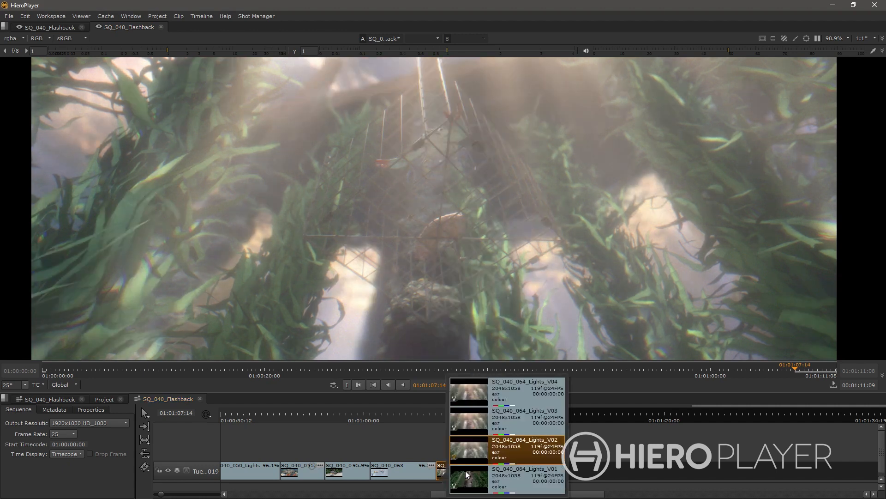
{"action": "left_click", "coordinate": [466, 474]}
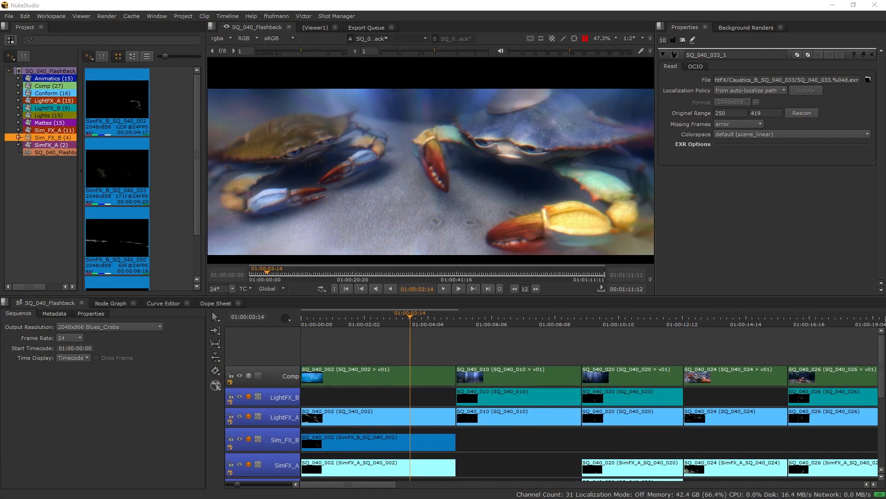
Step: Give focus to the Nuke Studio window showing the SQ_040_Flashback timeline
{"action": "left_click", "coordinate": [774, 237]}
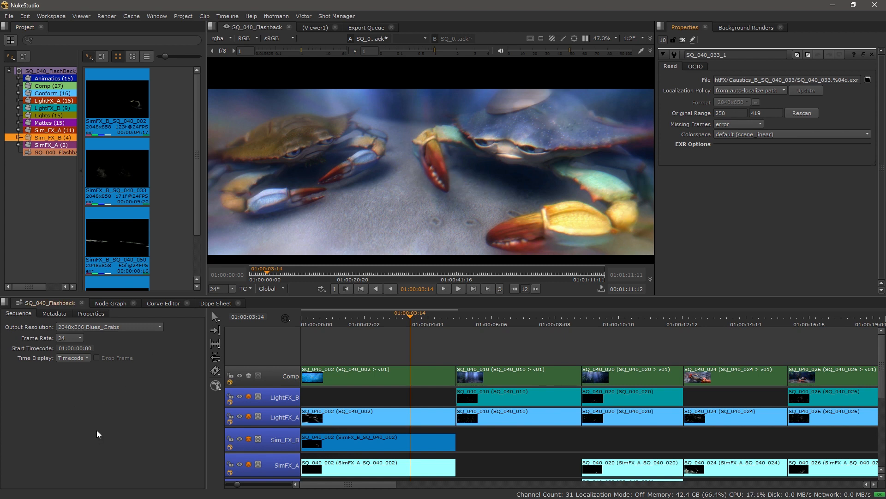
Step: Pan the timeline and viewer, then switch to the Conforming workspace
{"action": "left_click_drag", "start_coordinate": [739, 338], "coordinate": [626, 353]}
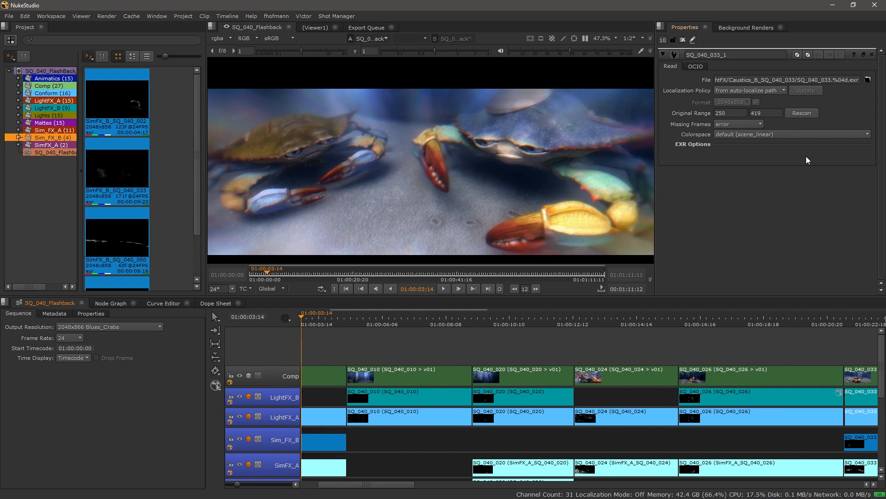
{"action": "left_click_drag", "start_coordinate": [409, 207], "coordinate": [405, 192]}
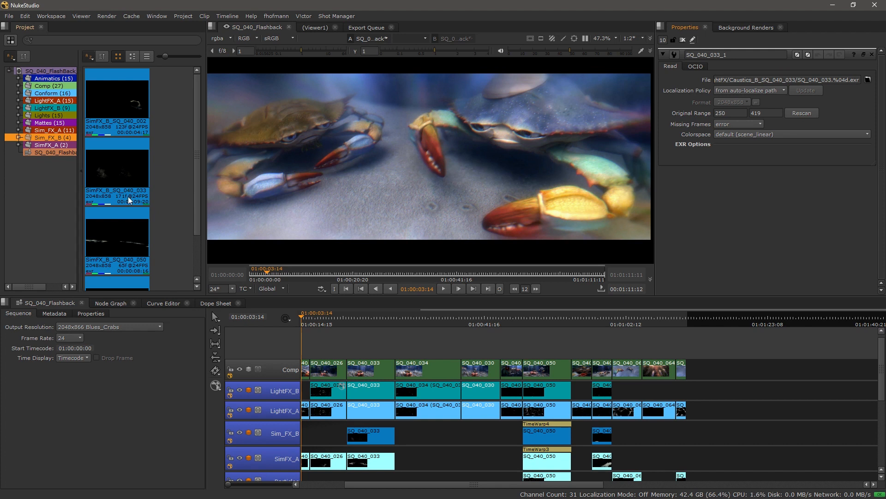
{"action": "left_click", "coordinate": [49, 17]}
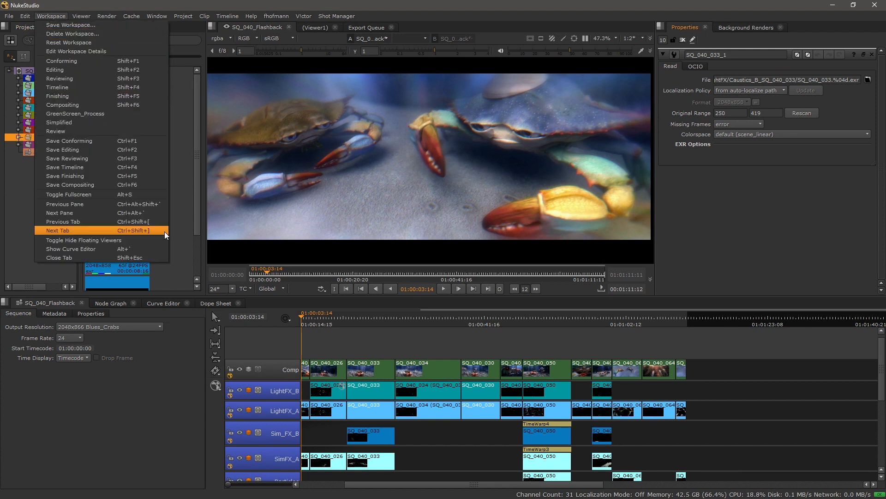
{"action": "left_click", "coordinate": [183, 195]}
Step: Cycle layouts with Shift+F1 to F3, return to Conforming, and maximize the shot spreadsheet
{"action": "key", "text": "shift+F1"}
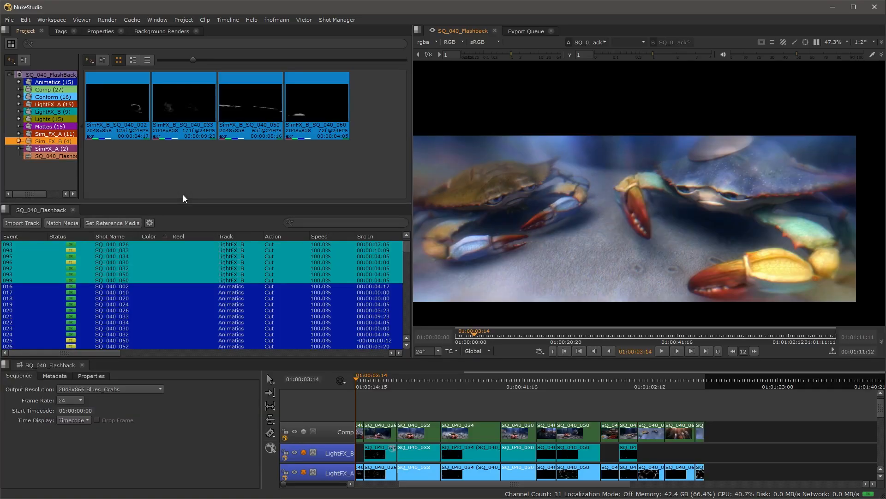
{"action": "key", "text": "shift+F2"}
{"action": "key", "text": "shift+F3"}
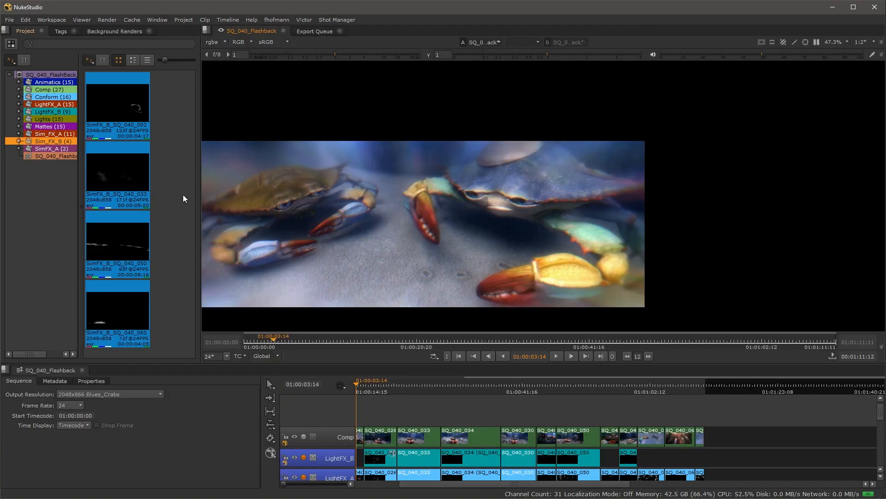
{"action": "left_click_drag", "start_coordinate": [374, 216], "coordinate": [422, 209]}
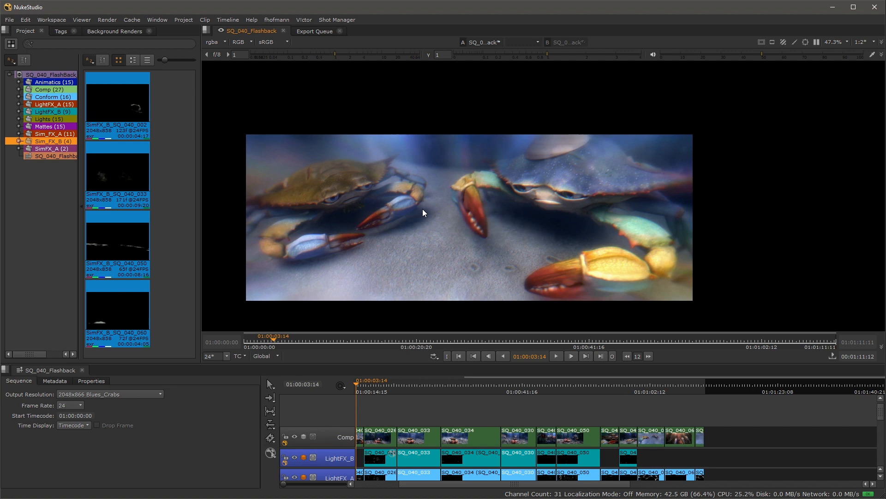
{"action": "key", "text": "shift+F1"}
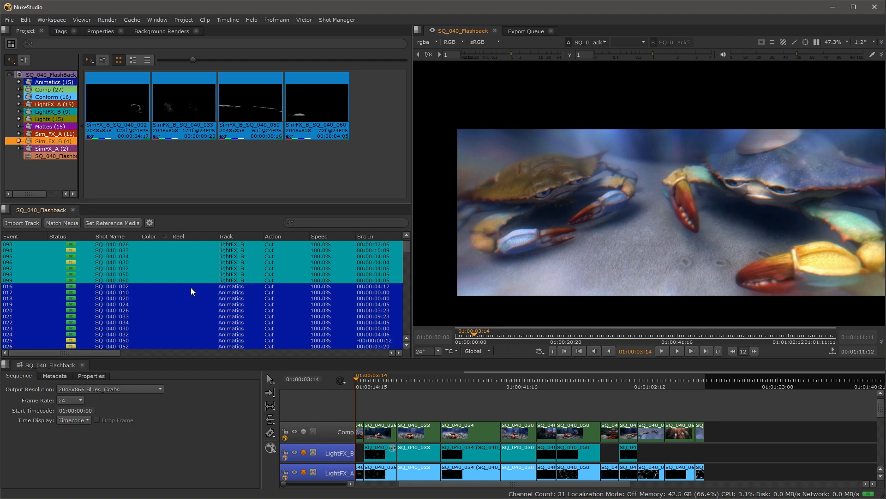
{"action": "key", "text": "space"}
Step: Select spreadsheet events 027 through 087 and view their right-click actions
{"action": "scroll", "coordinate": [342, 263], "scroll_direction": "down", "scroll_amount": 5}
{"action": "scroll", "coordinate": [342, 263], "scroll_direction": "down", "scroll_amount": 16}
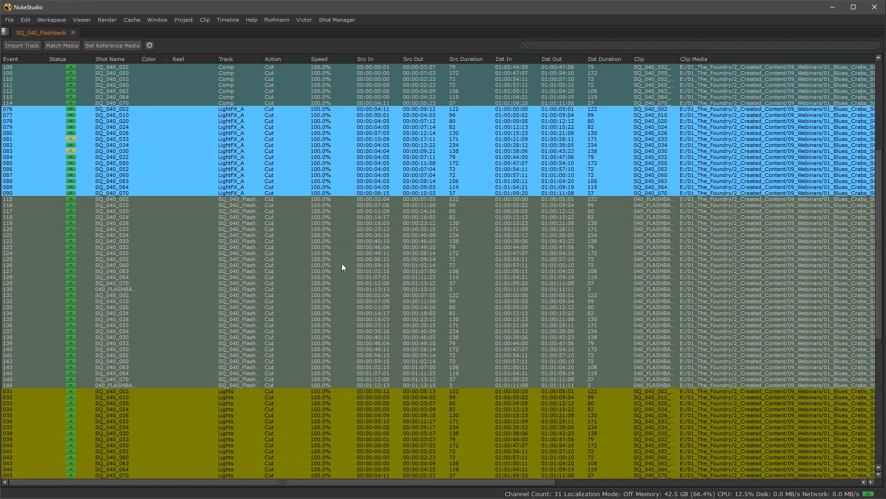
{"action": "scroll", "coordinate": [341, 263], "scroll_direction": "up", "scroll_amount": 19}
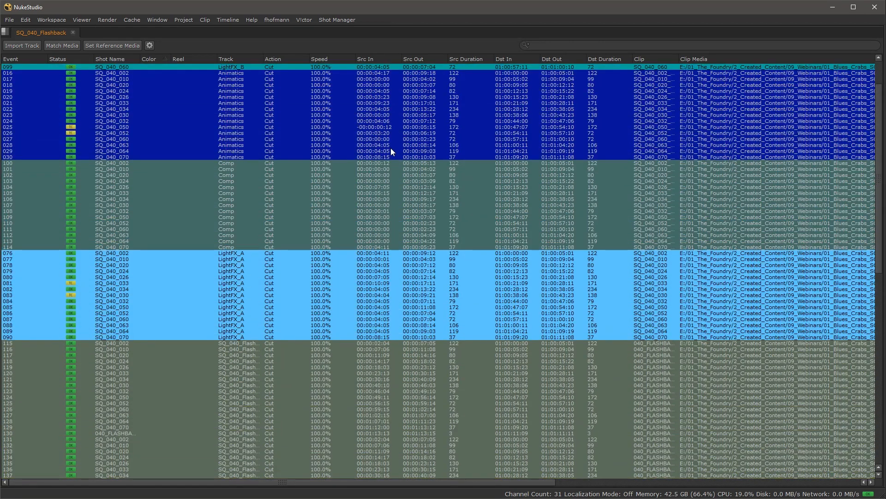
{"action": "left_click_drag", "start_coordinate": [391, 139], "coordinate": [383, 318]}
{"action": "right_click", "coordinate": [372, 140]}
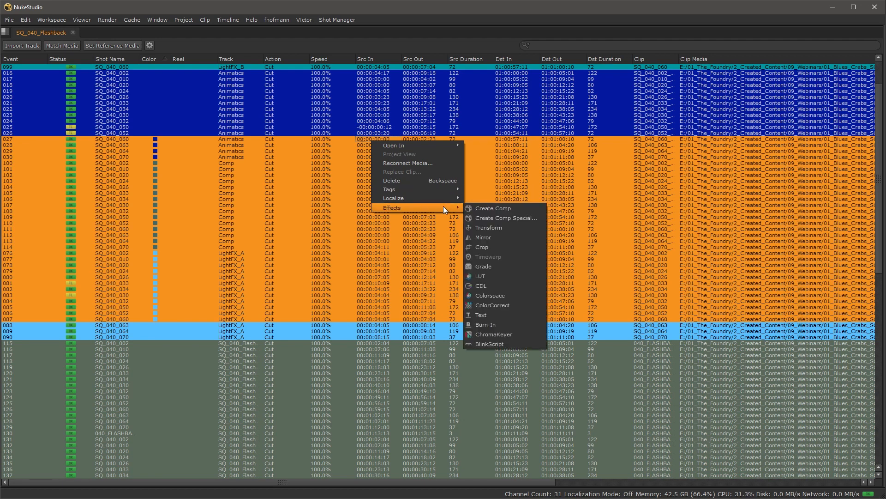
{"action": "left_click", "coordinate": [604, 152]}
Step: Select events 023 to 106, try editing event 023's Dst Duration, then restore the layout
{"action": "left_click", "coordinate": [591, 116]}
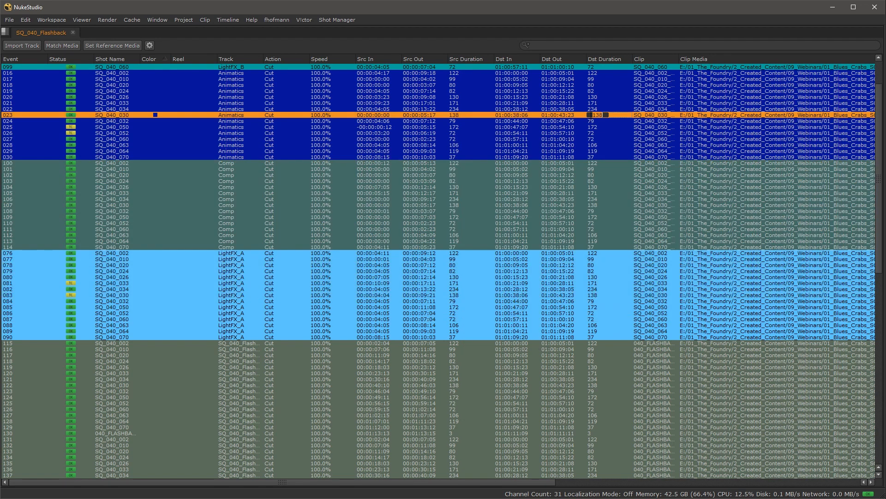
{"action": "left_click", "coordinate": [595, 199], "text": "shift"}
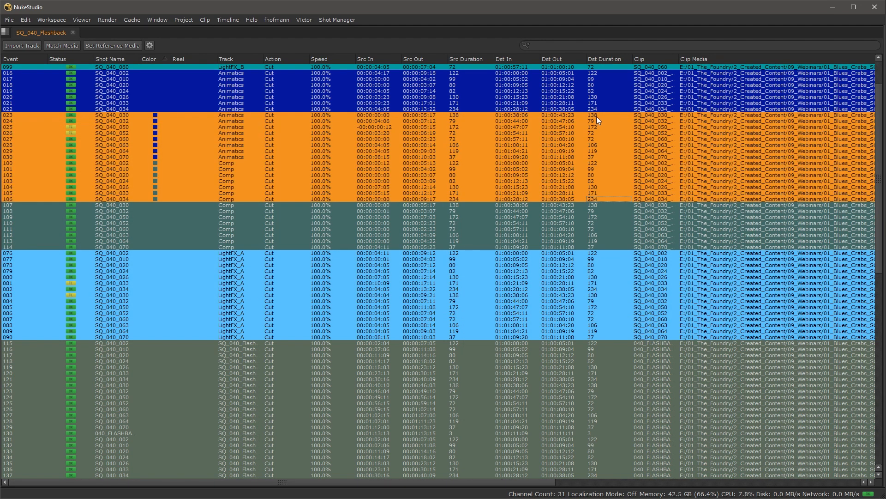
{"action": "double_click", "coordinate": [596, 116]}
{"action": "left_click", "coordinate": [502, 211]}
{"action": "key", "text": "space"}
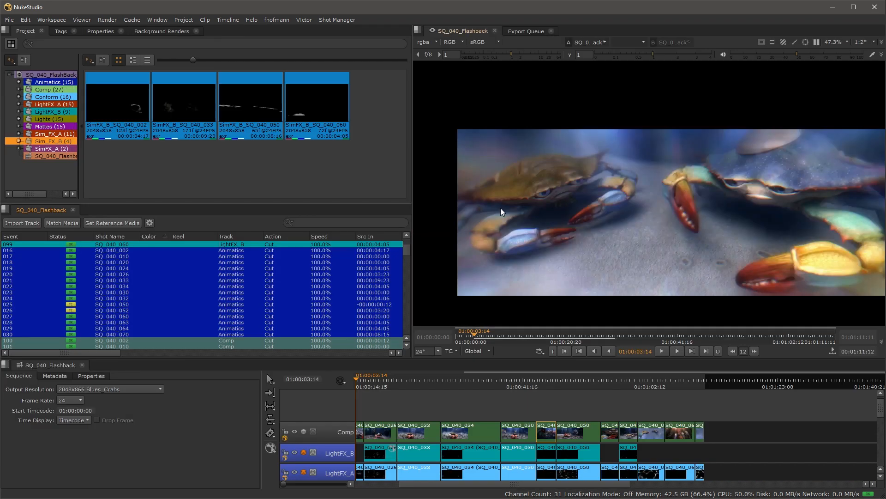
Step: Maximize the spreadsheet again, select event 080, and restore the full workspace
{"action": "key", "text": "space"}
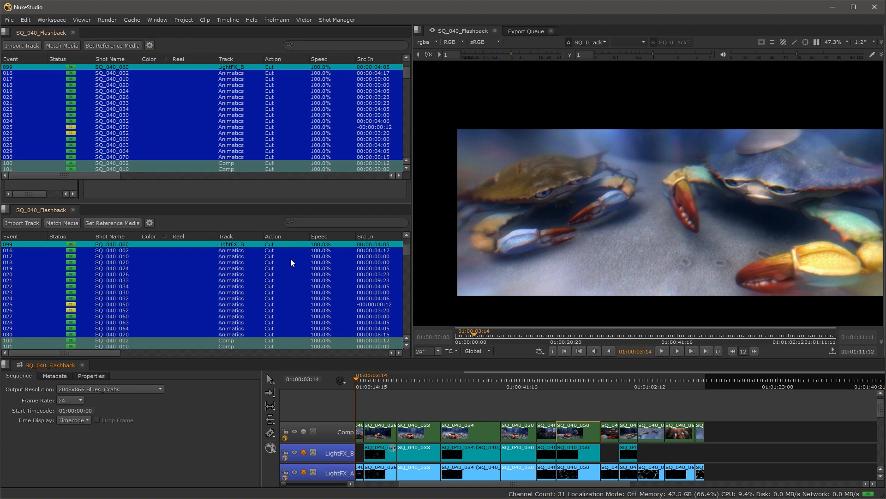
{"action": "scroll", "coordinate": [290, 259], "scroll_direction": "down", "scroll_amount": 3}
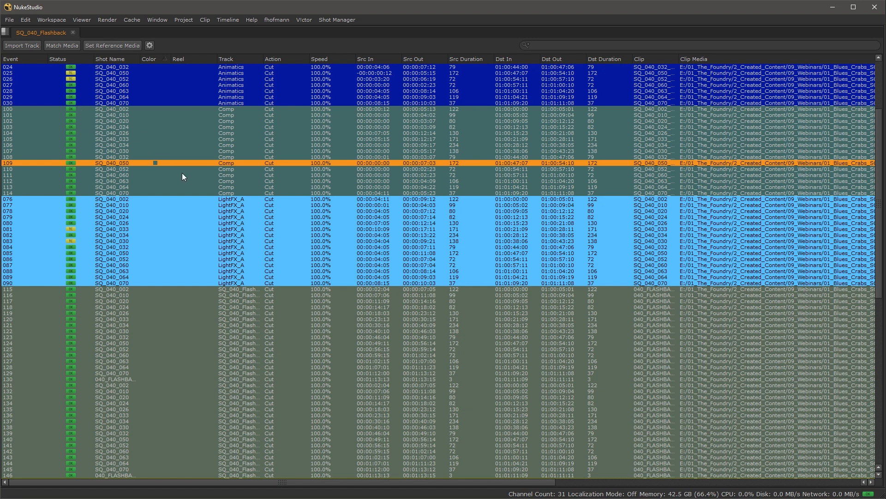
{"action": "left_click", "coordinate": [242, 226]}
{"action": "key", "text": "space"}
{"action": "scroll", "coordinate": [261, 276], "scroll_direction": "down", "scroll_amount": 4}
{"action": "scroll", "coordinate": [261, 276], "scroll_direction": "down", "scroll_amount": 6}
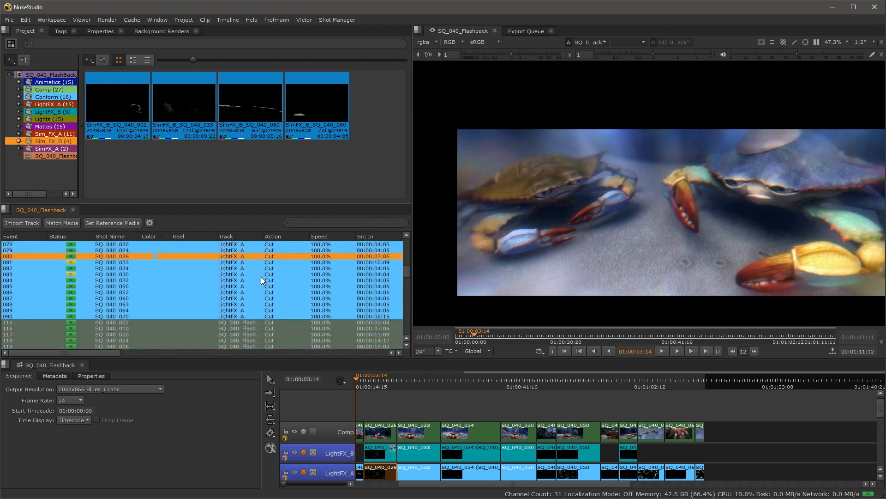
{"action": "scroll", "coordinate": [261, 276], "scroll_direction": "up", "scroll_amount": 4}
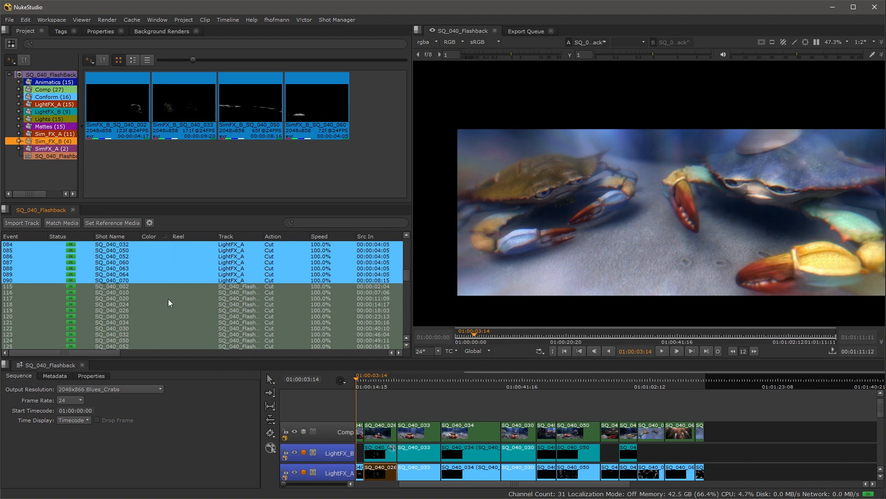
Step: Switch to the Shift+F4 layout and hide the Comp track to reveal the layers beneath
{"action": "mouse_move", "coordinate": [168, 298]}
{"action": "key", "text": "shift+F4"}
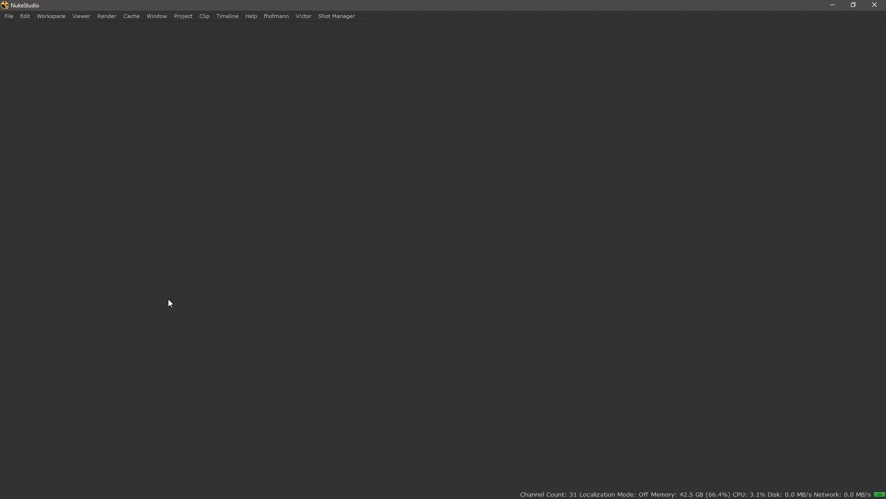
{"action": "left_click_drag", "start_coordinate": [353, 335], "coordinate": [436, 348]}
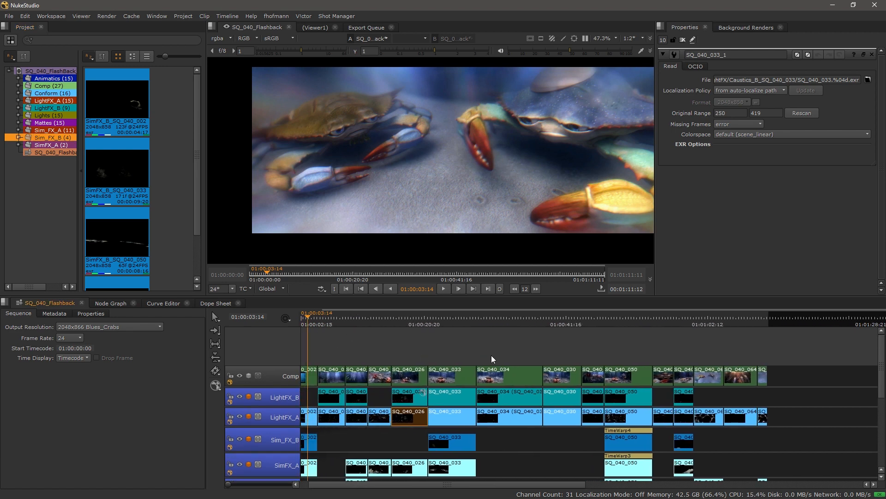
{"action": "left_click", "coordinate": [240, 375]}
{"action": "left_click_drag", "start_coordinate": [446, 158], "coordinate": [414, 170]}
{"action": "scroll", "coordinate": [399, 169], "scroll_direction": "down", "scroll_amount": 2}
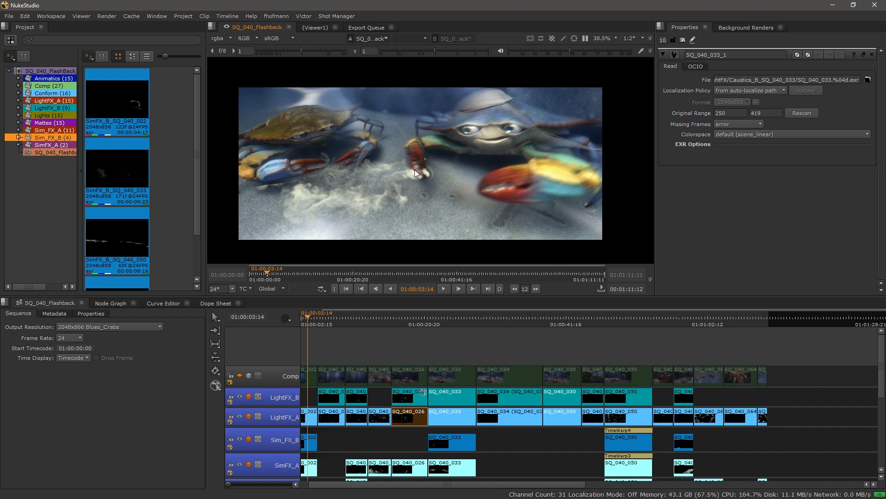
Step: Load the Review workspace and re-centre the crab image and timeline tracks
{"action": "left_click", "coordinate": [51, 16]}
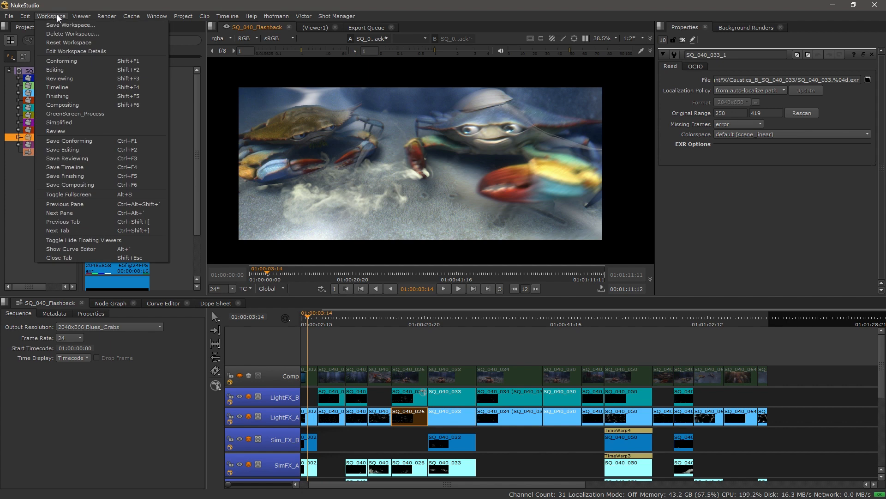
{"action": "left_click", "coordinate": [86, 130]}
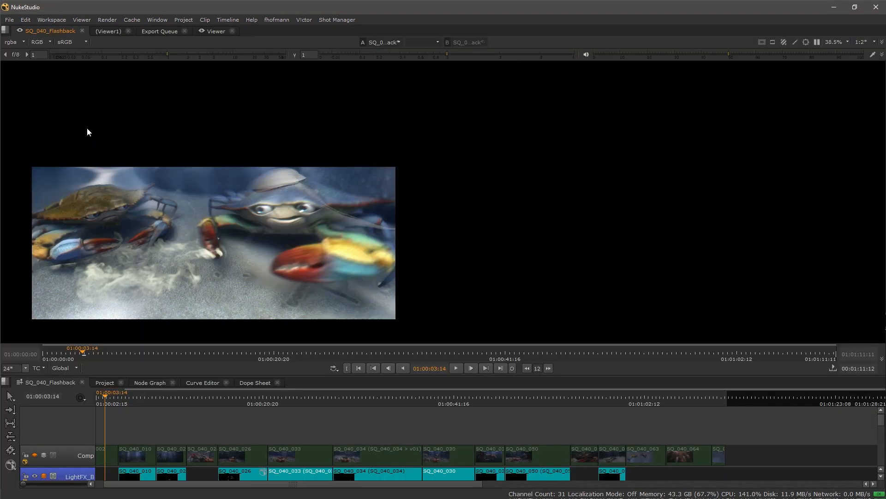
{"action": "left_click_drag", "start_coordinate": [245, 213], "coordinate": [464, 186]}
{"action": "scroll", "coordinate": [462, 188], "scroll_direction": "up", "scroll_amount": 3}
{"action": "left_click_drag", "start_coordinate": [412, 212], "coordinate": [417, 176]}
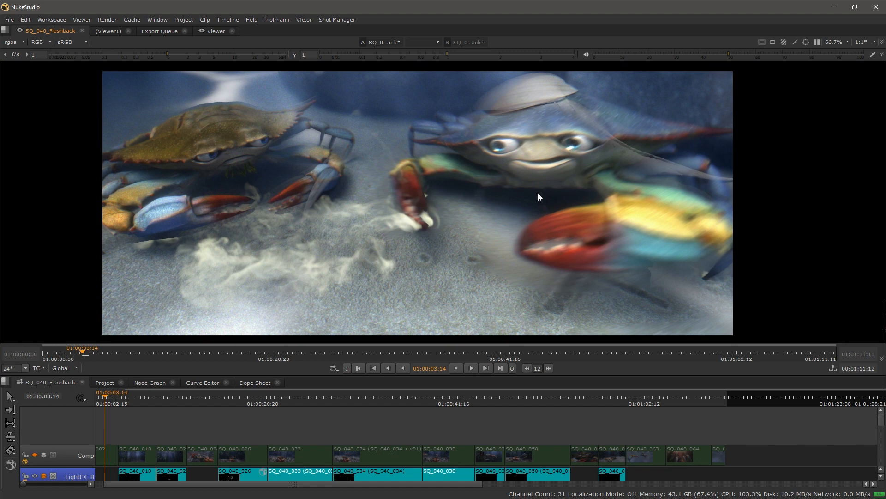
{"action": "left_click_drag", "start_coordinate": [300, 444], "coordinate": [411, 408]}
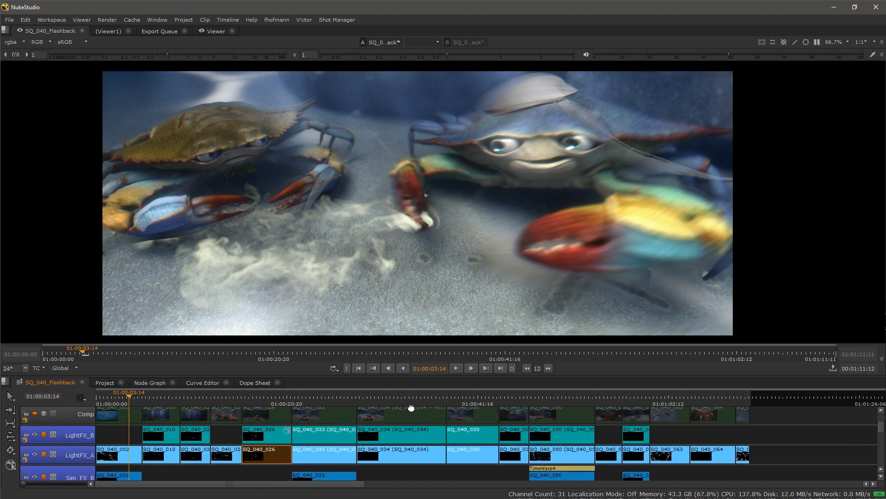
Step: Check the project bin, return to the SQ_040_Flashback timeline and enlarge it with Space
{"action": "left_click", "coordinate": [103, 382]}
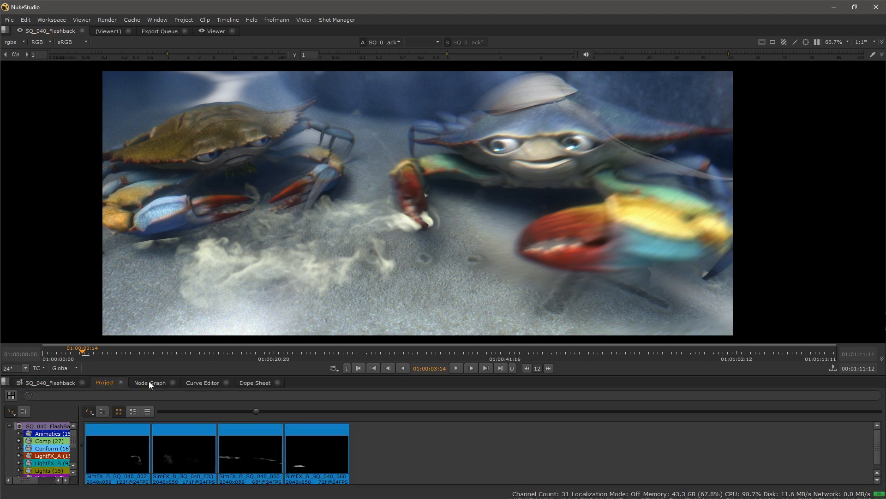
{"action": "left_click", "coordinate": [50, 381]}
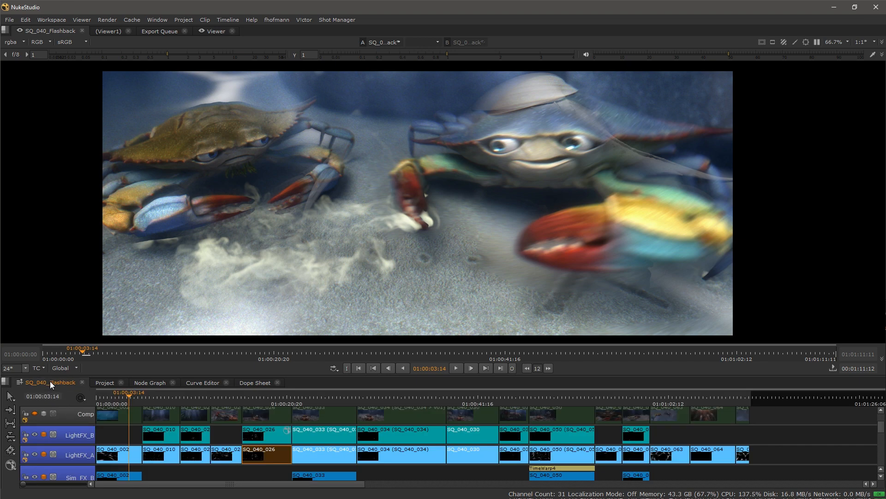
{"action": "scroll", "coordinate": [492, 197], "scroll_direction": "up", "scroll_amount": 2}
{"action": "left_click_drag", "start_coordinate": [439, 219], "coordinate": [448, 219]}
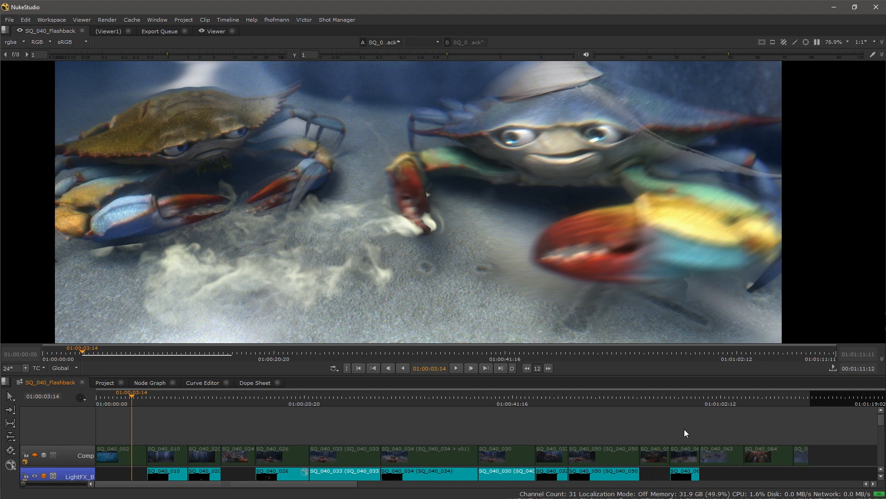
{"action": "key", "text": "space"}
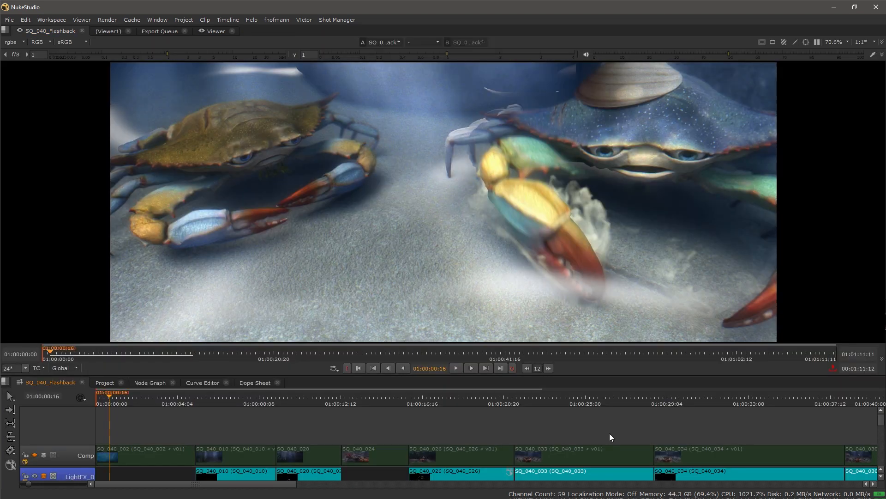
Step: Scroll down to the Lights track and switch clip SQ_040_002 to SQ_040_002_Lights_V01
{"action": "scroll", "coordinate": [196, 443], "scroll_direction": "down", "scroll_amount": 3}
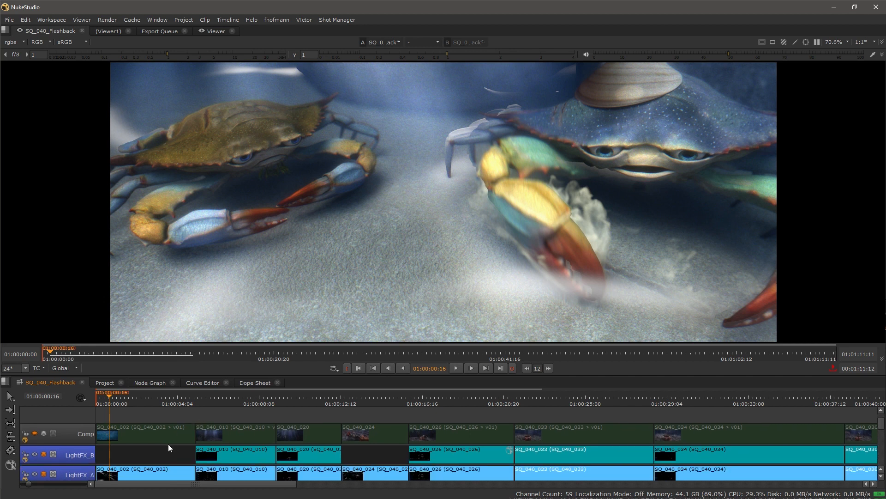
{"action": "scroll", "coordinate": [157, 445], "scroll_direction": "down", "scroll_amount": 2}
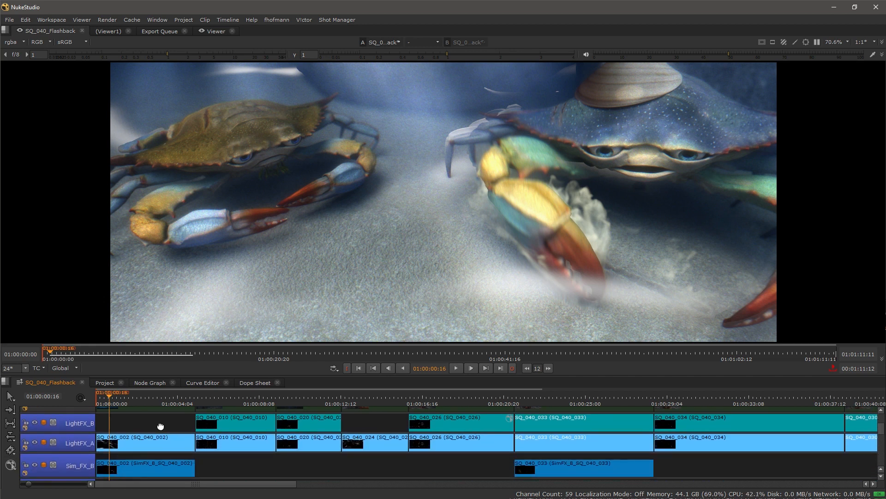
{"action": "scroll", "coordinate": [160, 426], "scroll_direction": "down", "scroll_amount": 3}
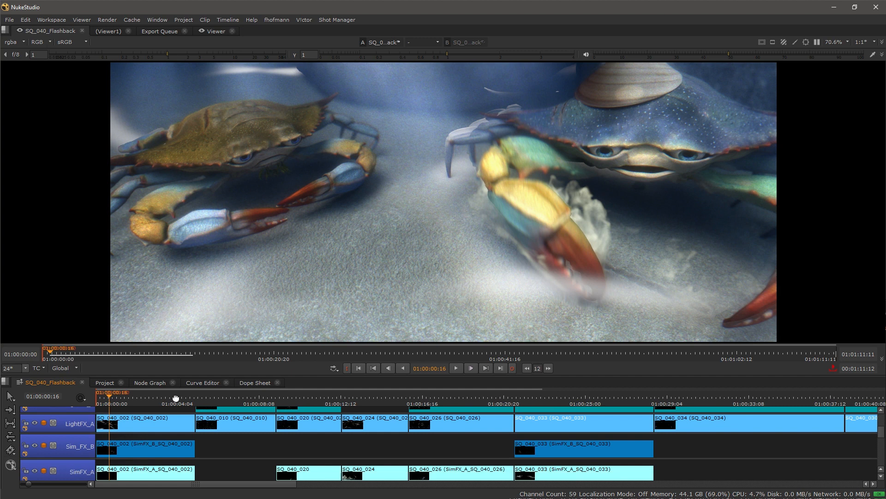
{"action": "scroll", "coordinate": [162, 471], "scroll_direction": "down", "scroll_amount": 2}
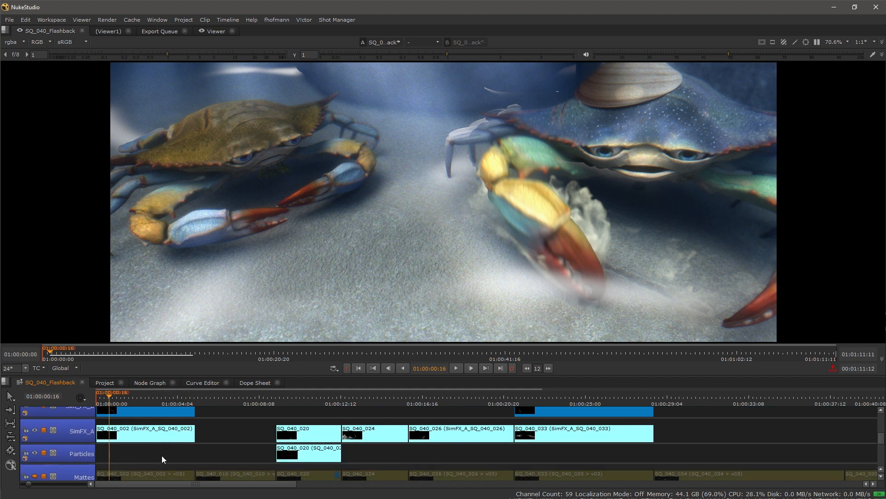
{"action": "scroll", "coordinate": [162, 455], "scroll_direction": "down", "scroll_amount": 3}
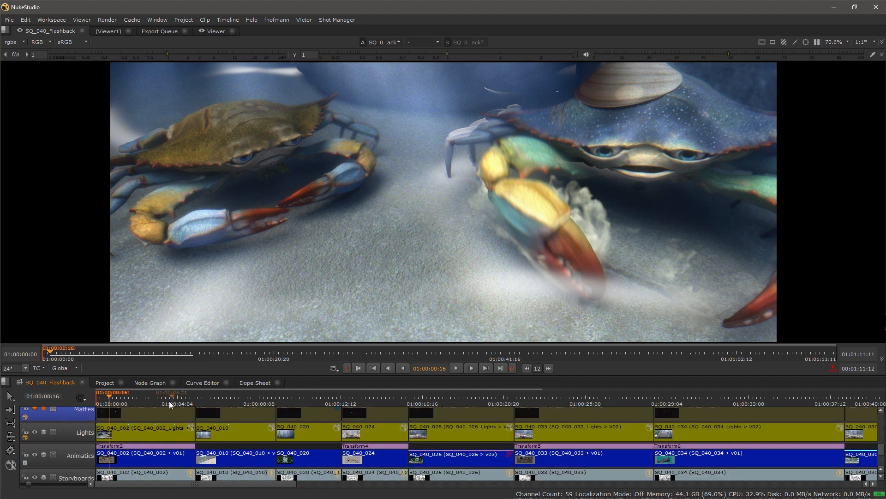
{"action": "left_click", "coordinate": [148, 432]}
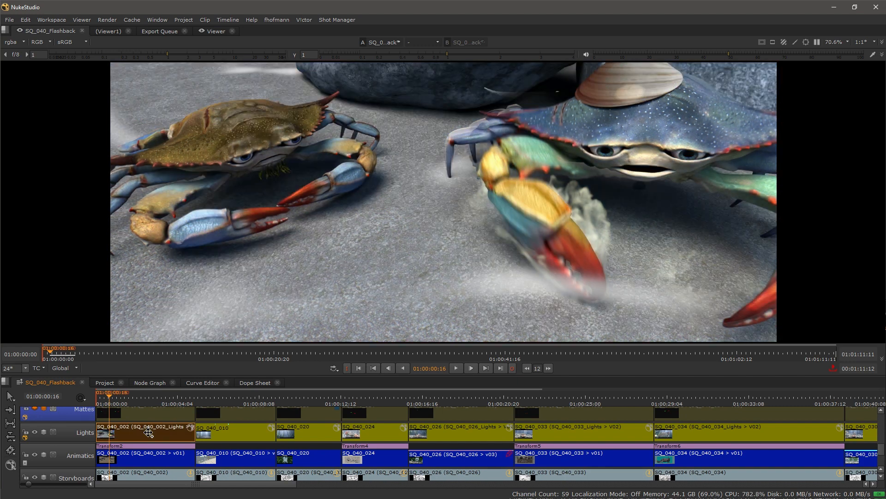
{"action": "left_click", "coordinate": [148, 432], "text": "alt"}
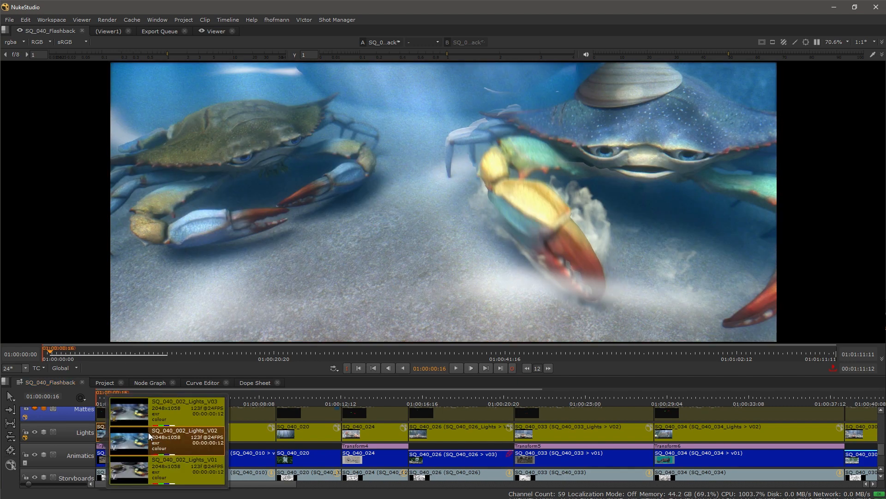
{"action": "left_click", "coordinate": [174, 466]}
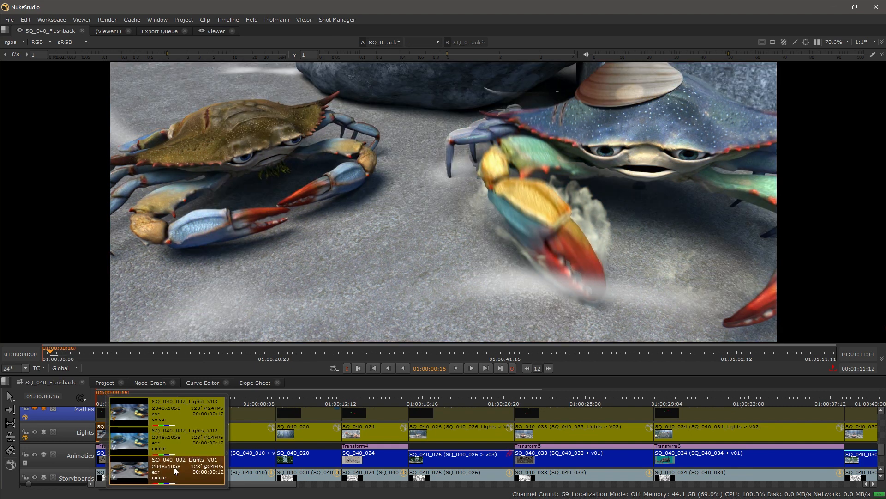
{"action": "left_click", "coordinate": [253, 452]}
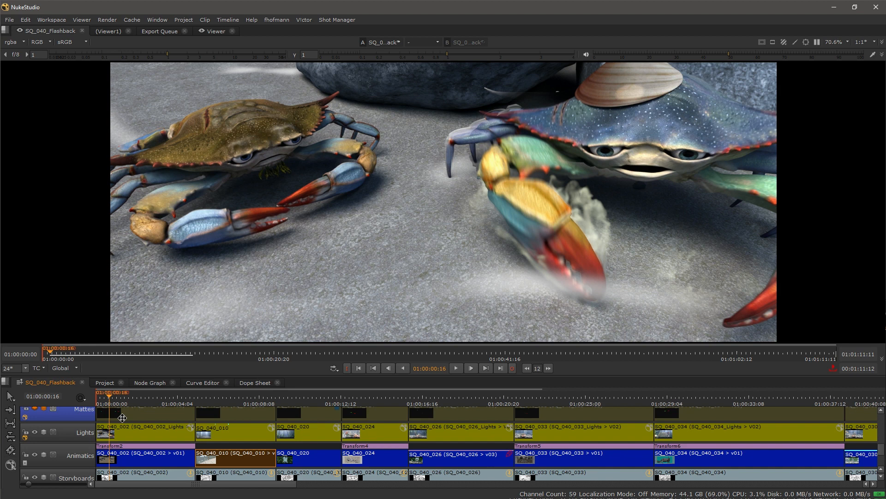
{"action": "left_click", "coordinate": [150, 433]}
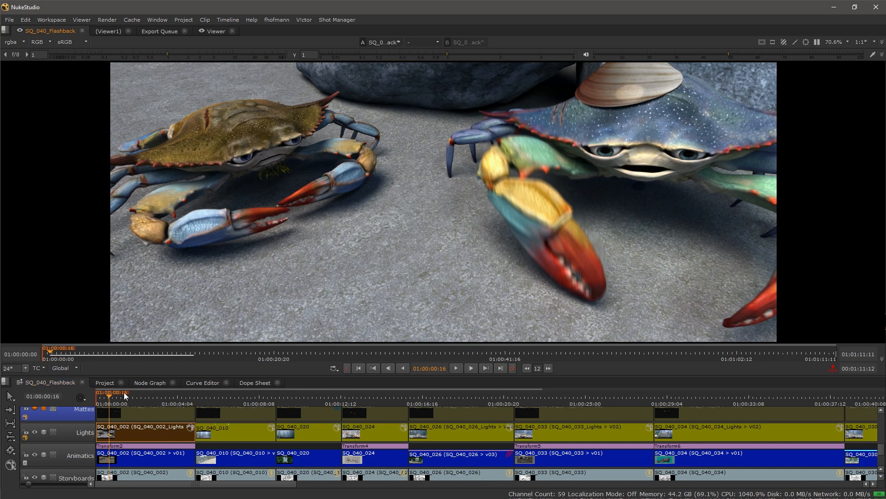
Step: Select Animatics clip SQ_040_002, turn on the A/B wipe and enlarge the viewer
{"action": "left_click", "coordinate": [132, 457]}
{"action": "key", "text": "w"}
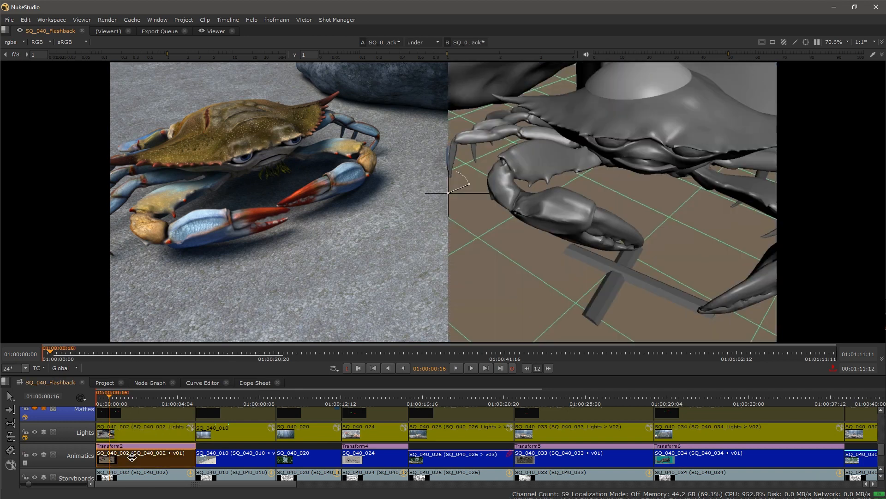
{"action": "mouse_move", "coordinate": [449, 192]}
{"action": "left_mouse_down"}
{"action": "mouse_move", "coordinate": [741, 184]}
{"action": "mouse_move", "coordinate": [268, 184]}
{"action": "mouse_move", "coordinate": [511, 184]}
{"action": "mouse_move", "coordinate": [445, 183]}
{"action": "left_mouse_up"}
{"action": "key", "text": "space"}
{"action": "left_click_drag", "start_coordinate": [430, 241], "coordinate": [428, 244]}
{"action": "key", "text": "alt+Down"}
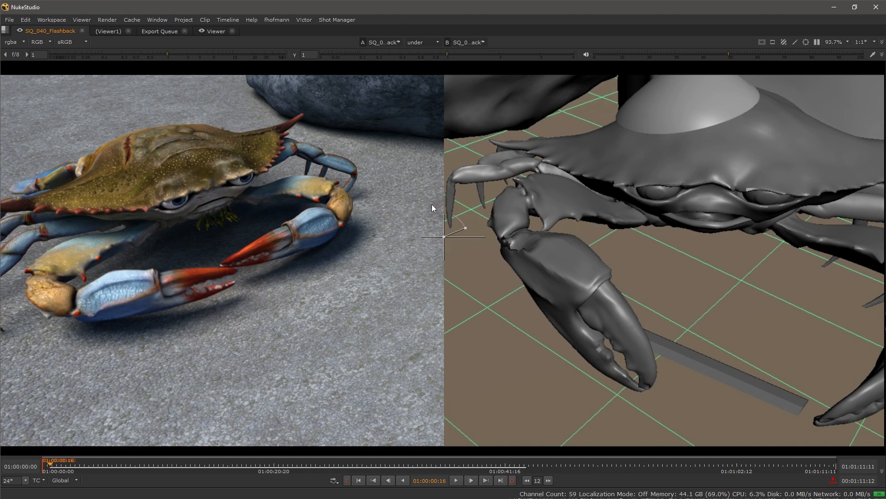
Step: Try the difference comparison, then switch the wipe back to under
{"action": "left_click", "coordinate": [436, 42]}
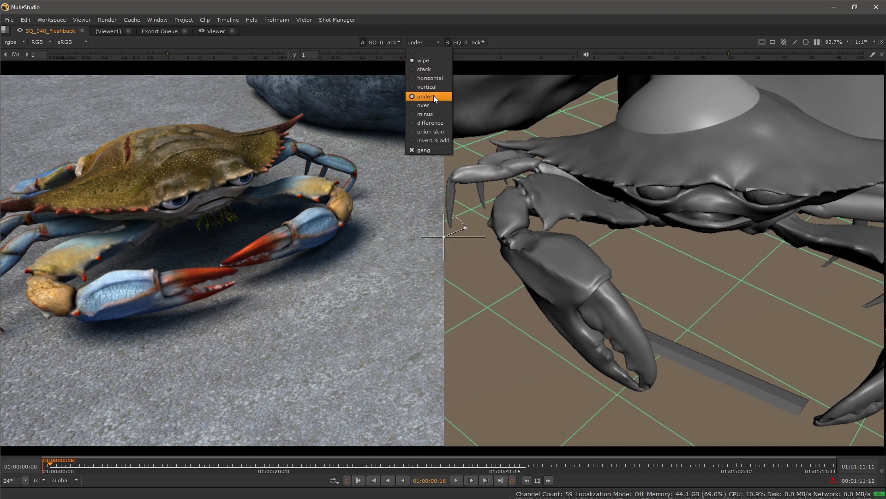
{"action": "left_click", "coordinate": [434, 123]}
{"action": "left_click_drag", "start_coordinate": [452, 236], "coordinate": [411, 217]}
{"action": "scroll", "coordinate": [411, 217], "scroll_direction": "down", "scroll_amount": 1}
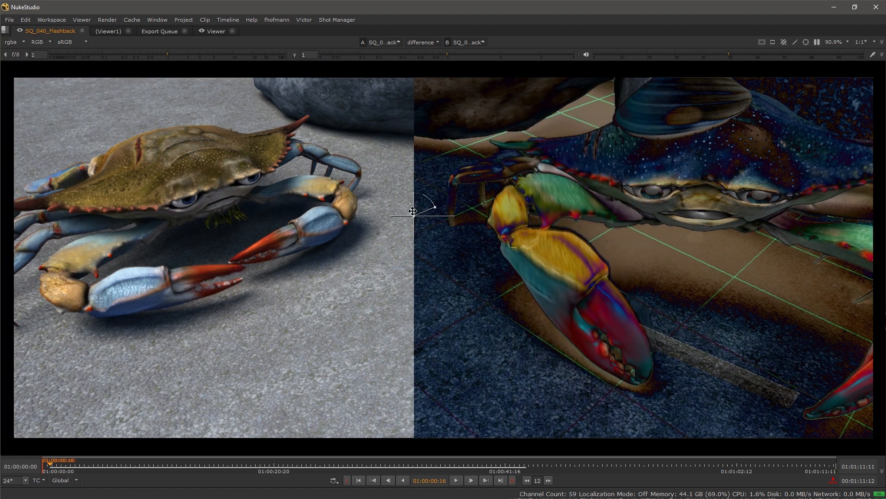
{"action": "left_click", "coordinate": [434, 42]}
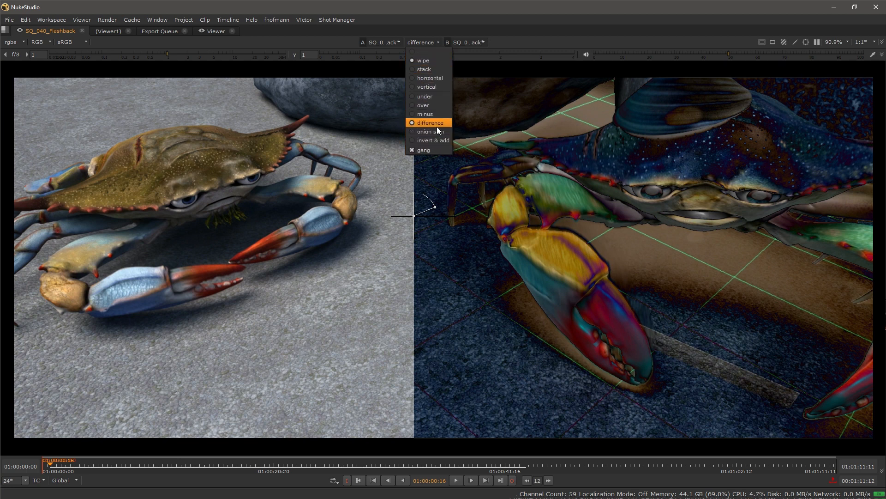
{"action": "left_click", "coordinate": [434, 96]}
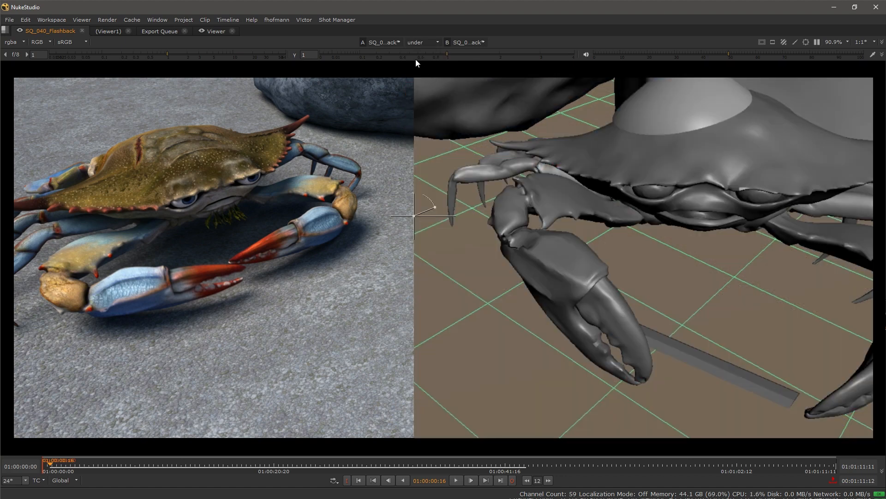
Step: Show the two versions side by side and play them, stopping at 01:00:02:12
{"action": "left_click", "coordinate": [422, 42]}
{"action": "left_click", "coordinate": [425, 77]}
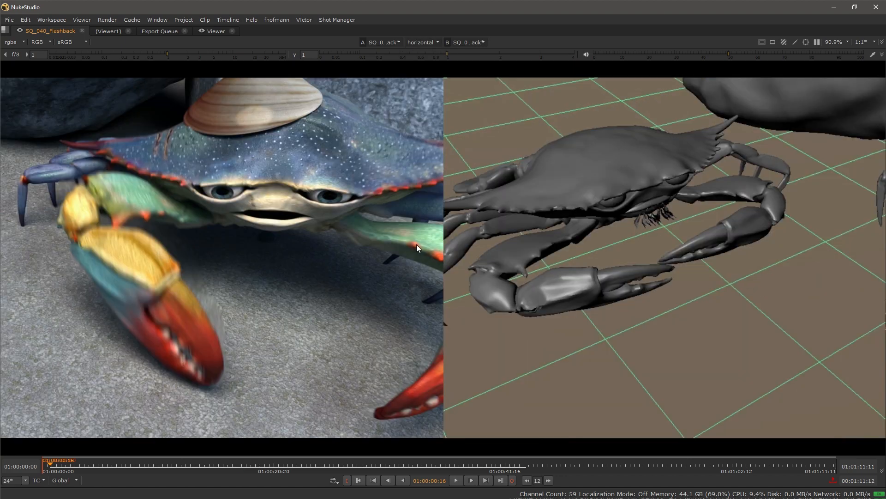
{"action": "scroll", "coordinate": [412, 244], "scroll_direction": "down", "scroll_amount": 3}
{"action": "left_click_drag", "start_coordinate": [411, 243], "coordinate": [433, 244]}
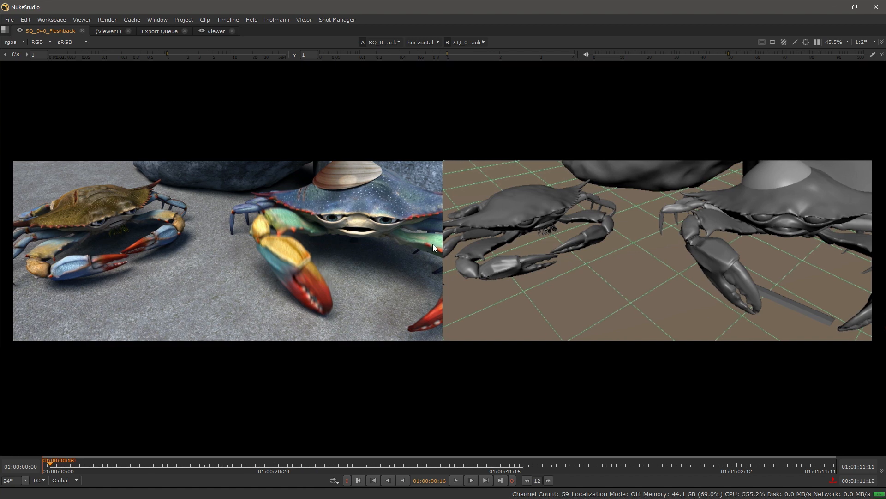
{"action": "left_click", "coordinate": [456, 481]}
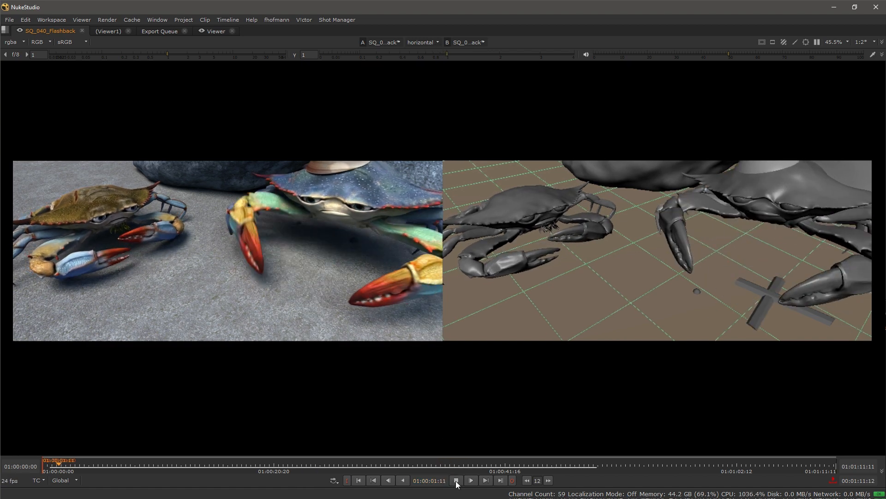
{"action": "left_click", "coordinate": [457, 480]}
Step: Stack the versions top and bottom, then return to the under wipe and toggle it off and on
{"action": "left_click", "coordinate": [431, 41]}
{"action": "left_click", "coordinate": [432, 87]}
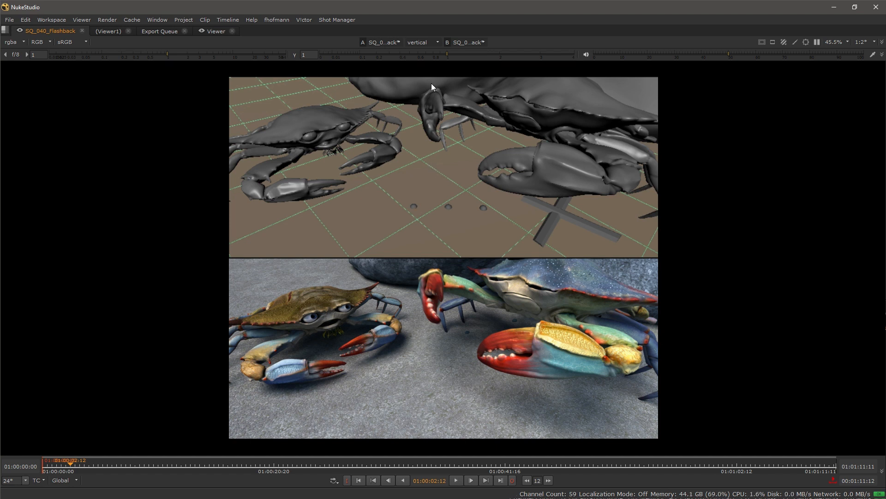
{"action": "left_click", "coordinate": [423, 43]}
{"action": "left_click", "coordinate": [427, 62]}
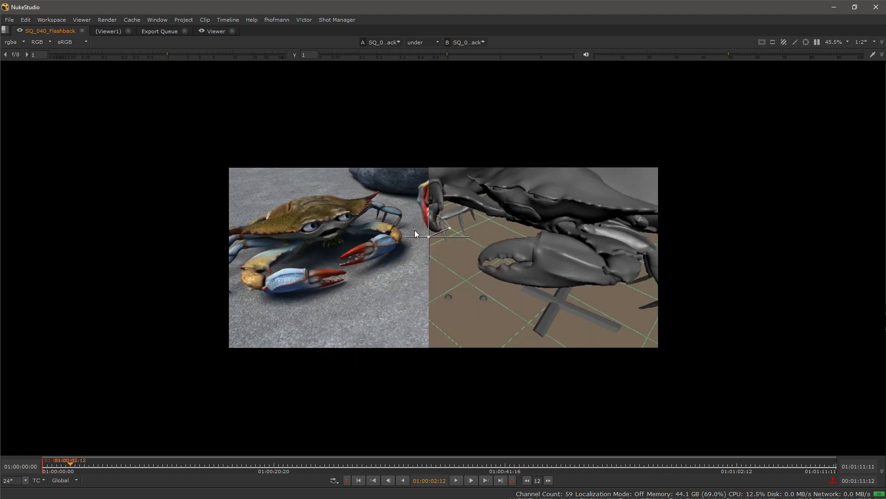
{"action": "scroll", "coordinate": [416, 243], "scroll_direction": "up", "scroll_amount": 1}
{"action": "scroll", "coordinate": [419, 255], "scroll_direction": "up", "scroll_amount": 1}
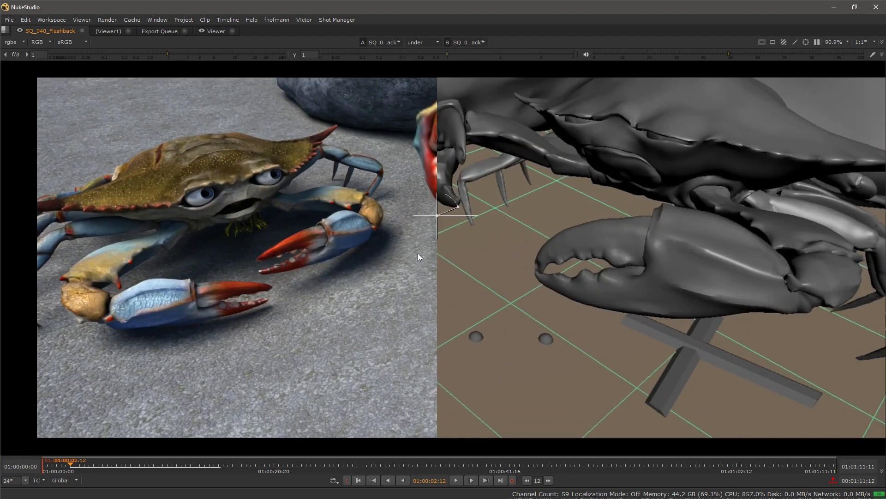
{"action": "key", "text": "f"}
{"action": "key", "text": "w"}
{"action": "key", "text": "w"}
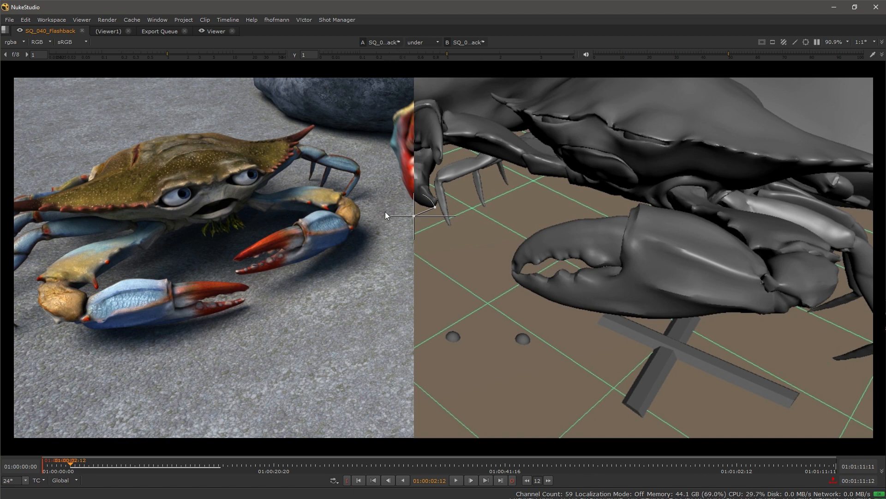
Step: Set the B input to LightFX_A and shift the wipe divider to compare it with the composite
{"action": "left_click", "coordinate": [479, 41]}
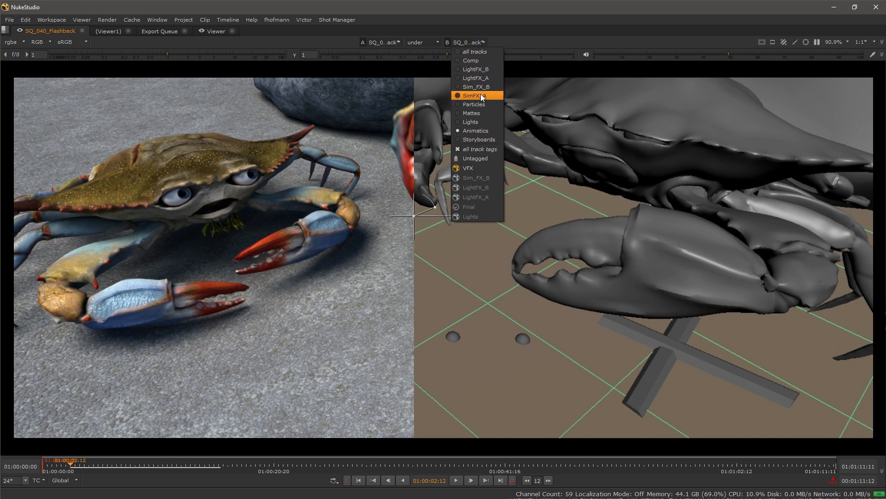
{"action": "left_click", "coordinate": [486, 77]}
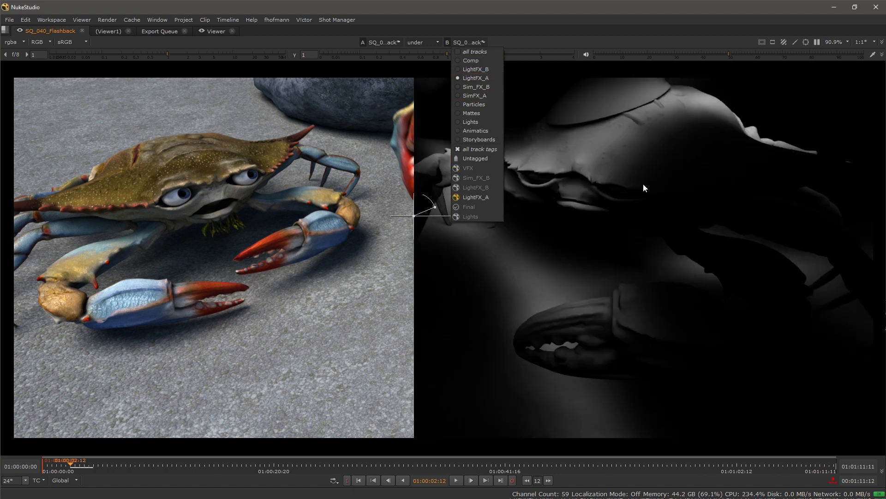
{"action": "left_click", "coordinate": [644, 184]}
{"action": "mouse_move", "coordinate": [415, 216]}
{"action": "left_mouse_down"}
{"action": "mouse_move", "coordinate": [483, 225]}
{"action": "mouse_move", "coordinate": [409, 210]}
{"action": "left_mouse_up"}
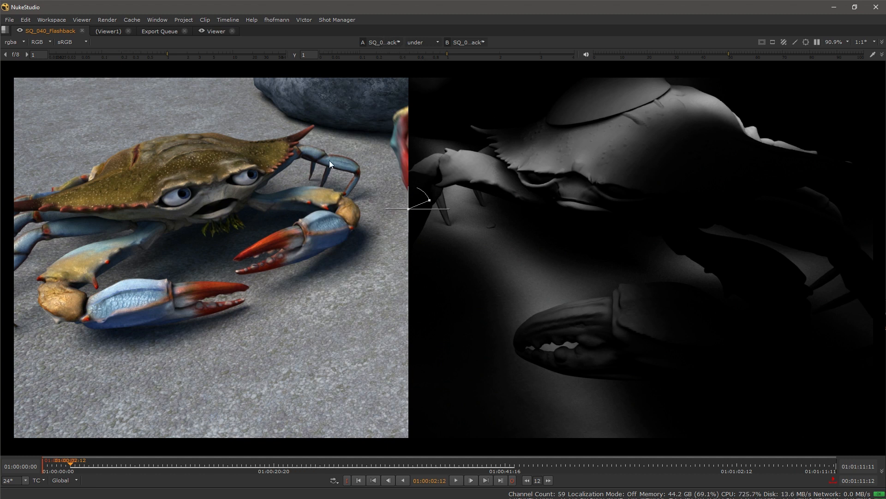
Step: Check the image layer list, then turn the wipe off with W so only the composite shows
{"action": "left_click", "coordinate": [21, 41]}
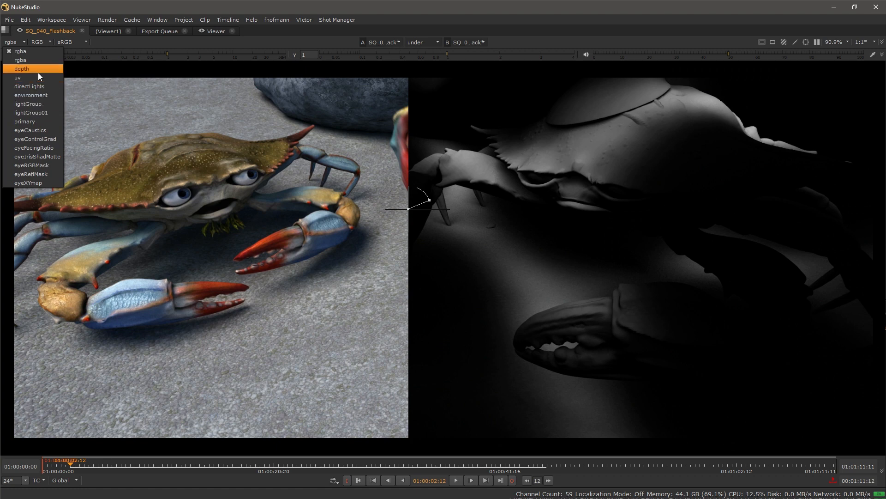
{"action": "scroll", "coordinate": [331, 280], "scroll_direction": "down", "scroll_amount": 2}
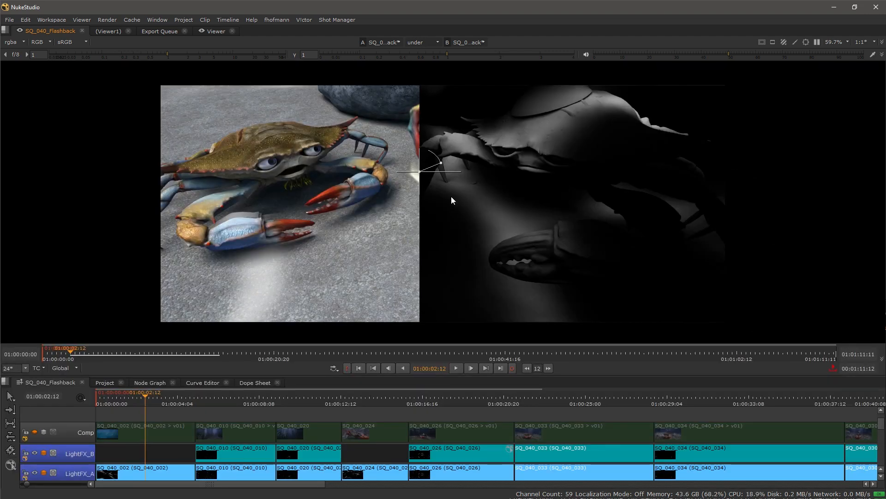
{"action": "key", "text": "w"}
Step: Review the A input track list and pan the two-crab shot into view
{"action": "left_click", "coordinate": [387, 42]}
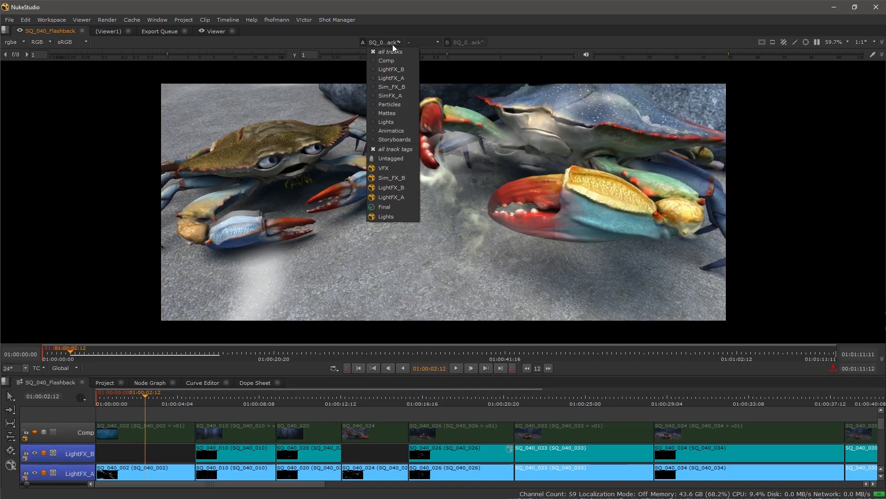
{"action": "left_click", "coordinate": [524, 209]}
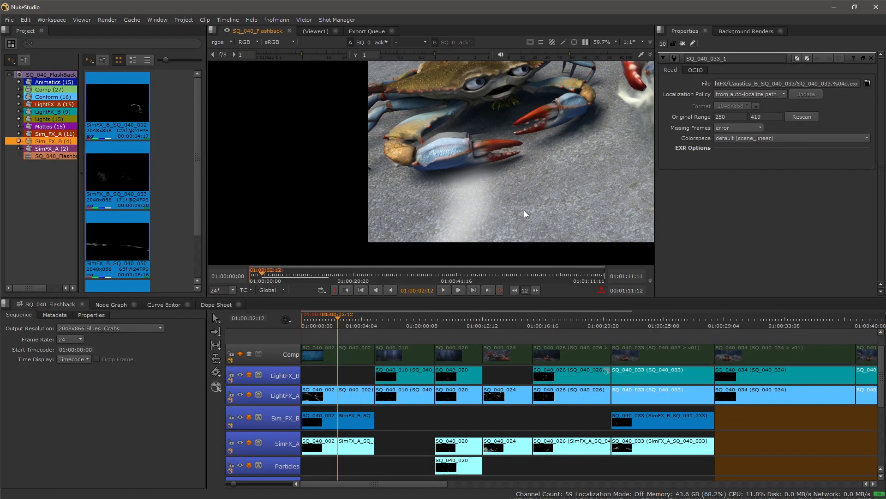
{"action": "left_click_drag", "start_coordinate": [620, 108], "coordinate": [481, 143]}
{"action": "scroll", "coordinate": [474, 140], "scroll_direction": "down", "scroll_amount": 2}
{"action": "left_click_drag", "start_coordinate": [563, 160], "coordinate": [489, 161]}
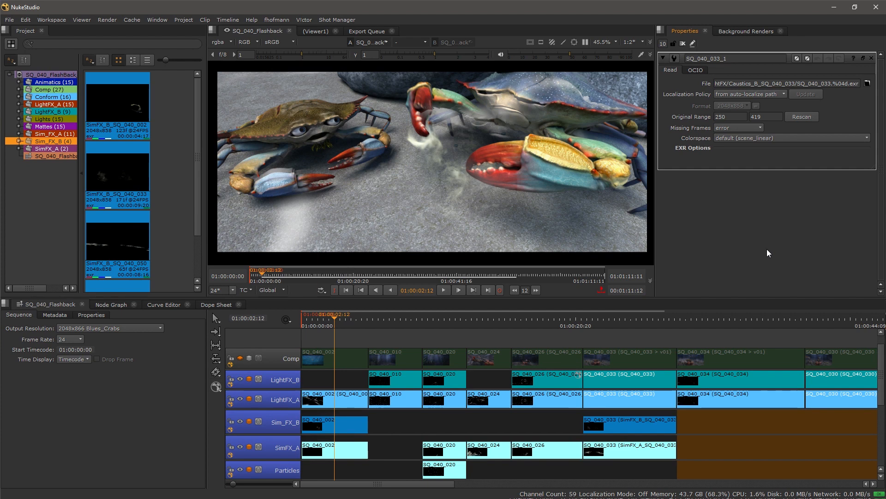
Step: Return to the sequence start and show the Effects submenu for SQ_040_010 on LightFX_B
{"action": "left_click_drag", "start_coordinate": [393, 429], "coordinate": [387, 317]}
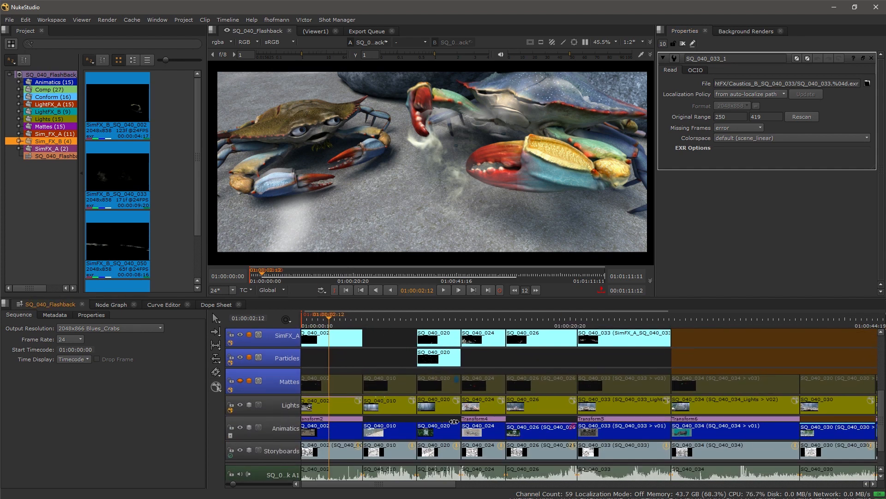
{"action": "left_click_drag", "start_coordinate": [763, 417], "coordinate": [511, 448]}
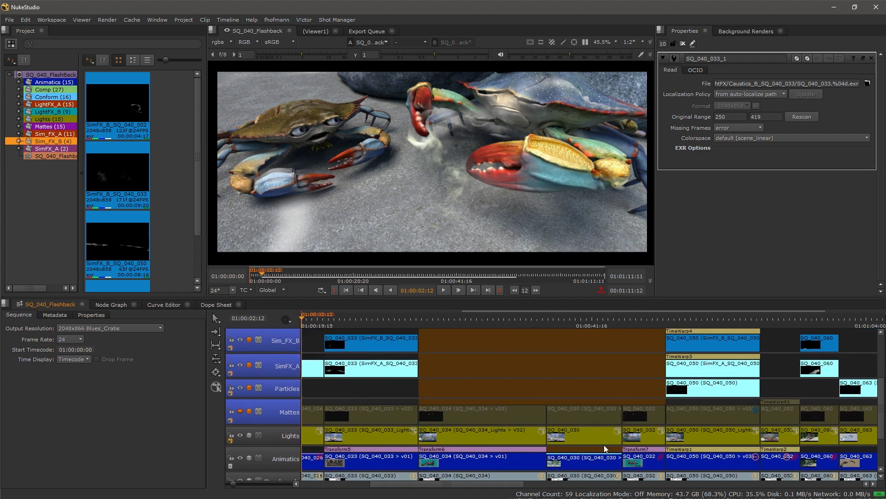
{"action": "left_click_drag", "start_coordinate": [356, 364], "coordinate": [701, 455]}
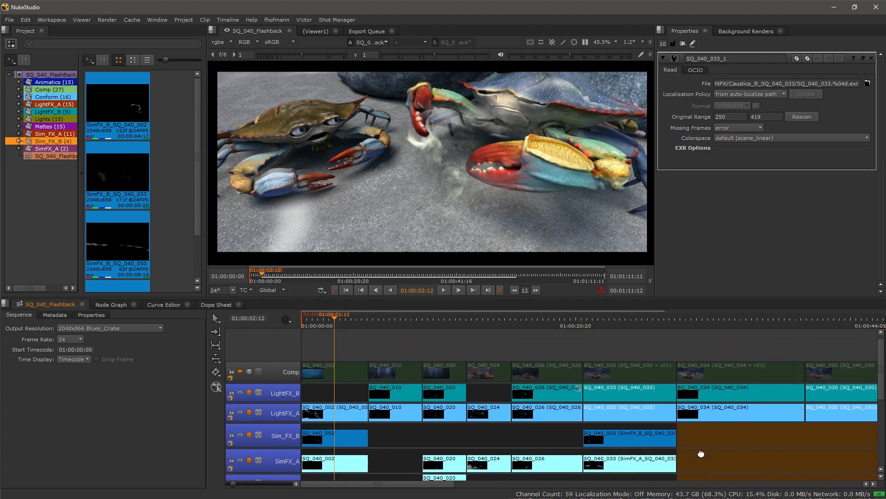
{"action": "scroll", "coordinate": [363, 437], "scroll_direction": "down", "scroll_amount": 1}
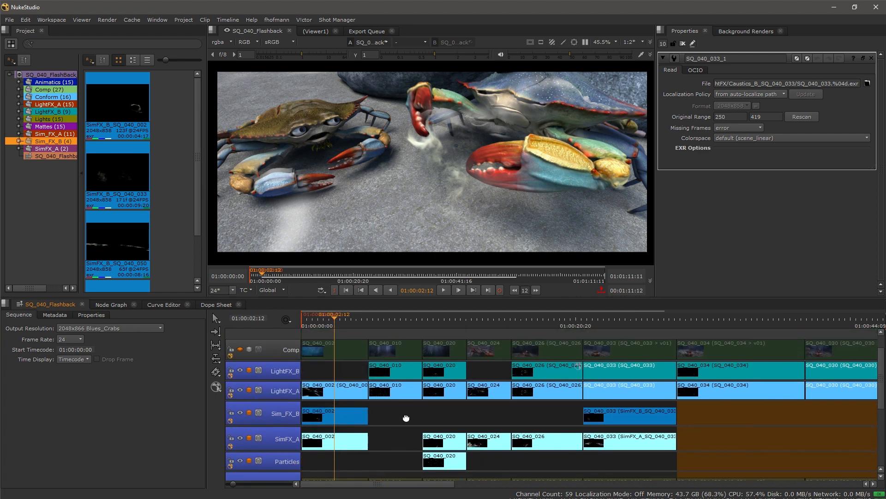
{"action": "right_click", "coordinate": [394, 370]}
{"action": "mouse_move", "coordinate": [403, 365]}
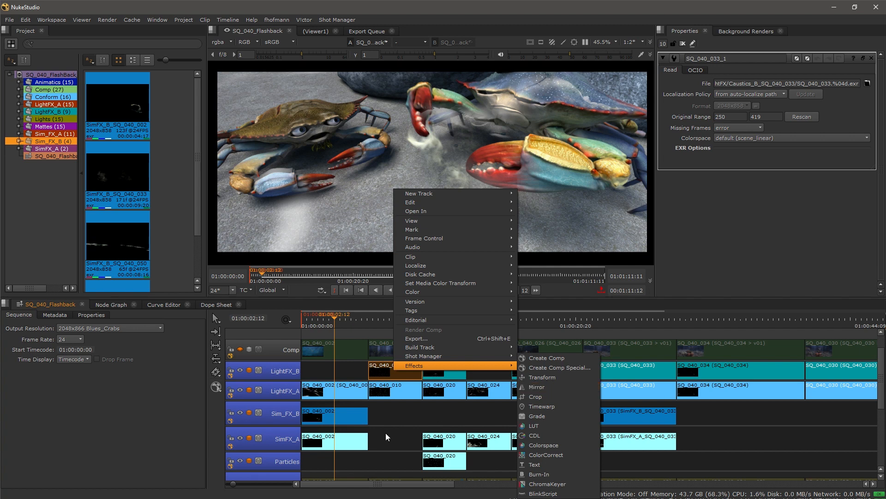
Step: Add a new video track, Video 11, to the timeline
{"action": "left_click", "coordinate": [407, 417]}
{"action": "left_click_drag", "start_coordinate": [405, 418], "coordinate": [436, 465]}
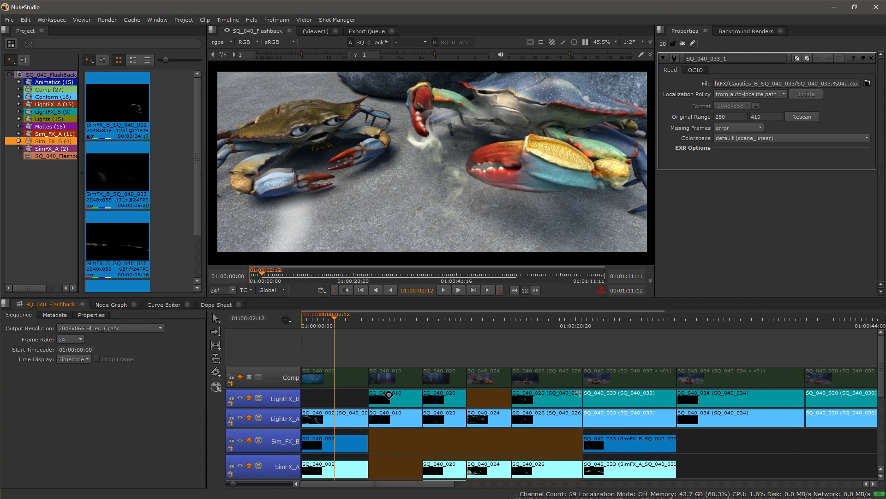
{"action": "left_click", "coordinate": [282, 356]}
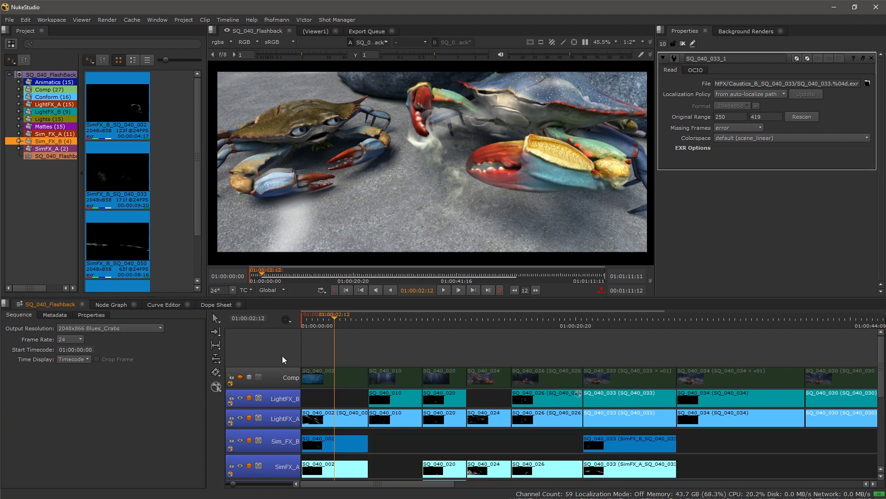
{"action": "right_click", "coordinate": [283, 357]}
{"action": "mouse_move", "coordinate": [309, 359]}
{"action": "left_click", "coordinate": [421, 357]}
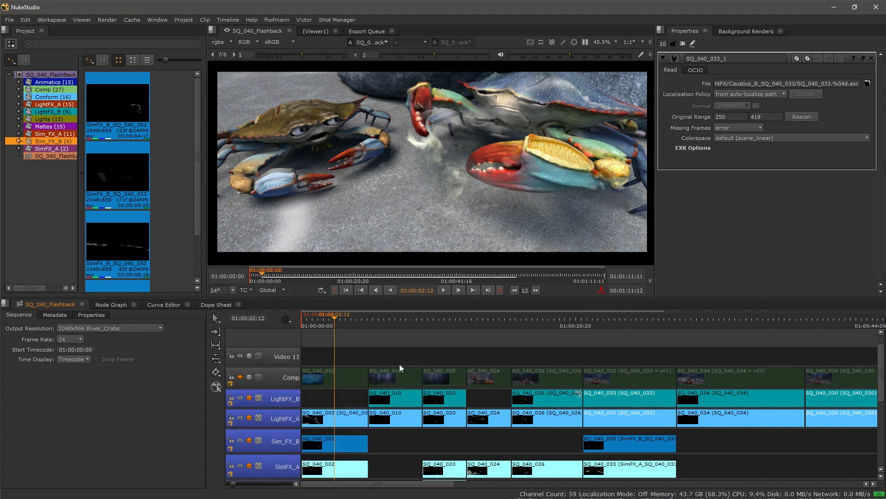
Step: Add a BurnIn effect to the Video 11 track
{"action": "left_click", "coordinate": [286, 358]}
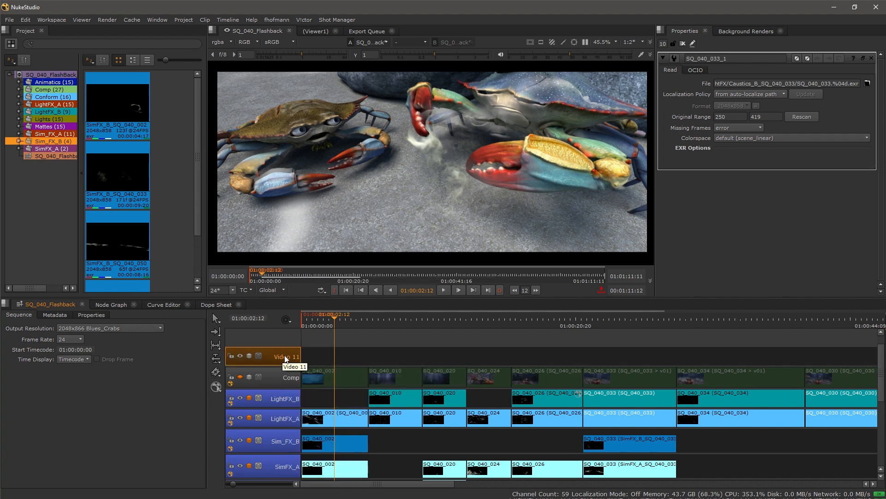
{"action": "right_click", "coordinate": [283, 355]}
{"action": "mouse_move", "coordinate": [318, 478]}
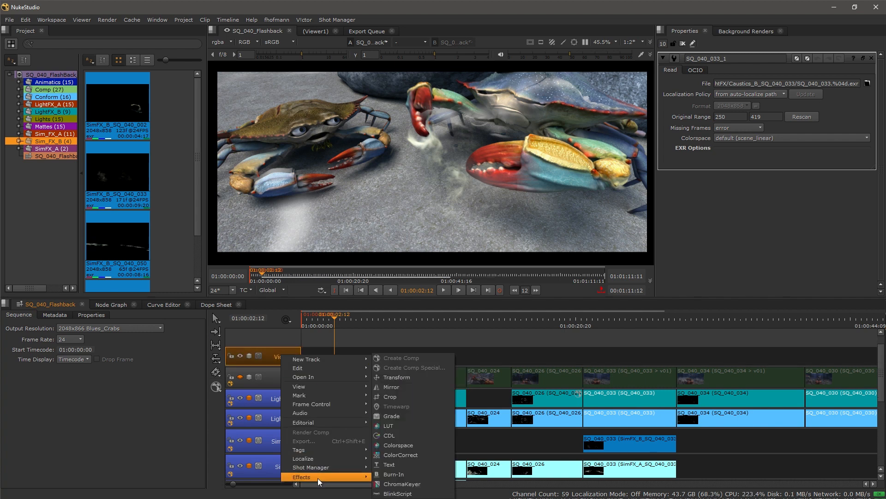
{"action": "left_click", "coordinate": [426, 477]}
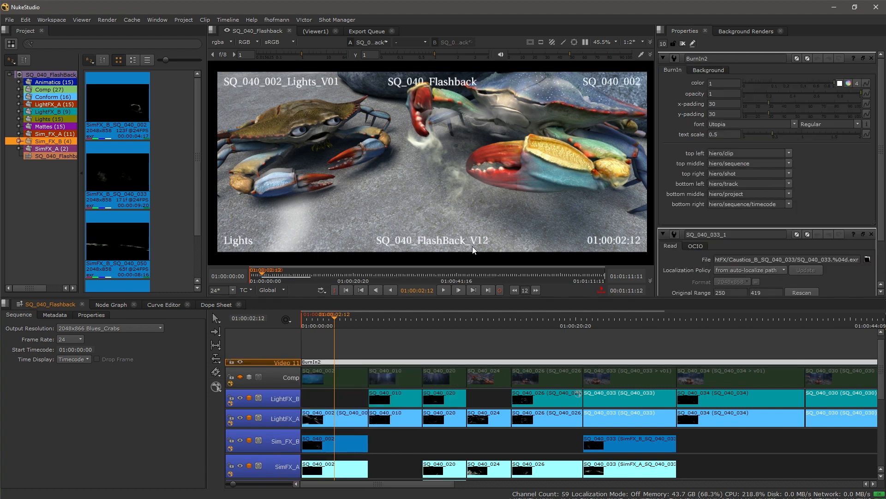
Step: Set the burn-in text scale to 0.35 and the top-middle field to input/frame
{"action": "left_click_drag", "start_coordinate": [780, 132], "coordinate": [763, 133]}
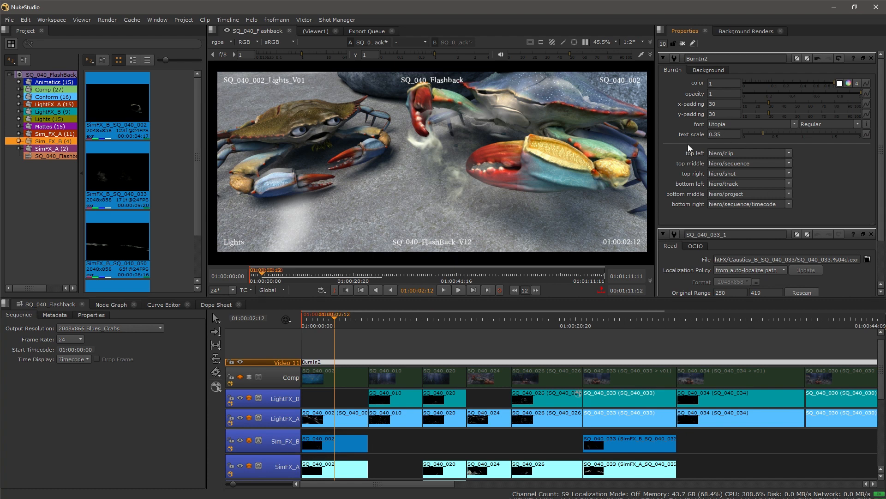
{"action": "left_click", "coordinate": [790, 163]}
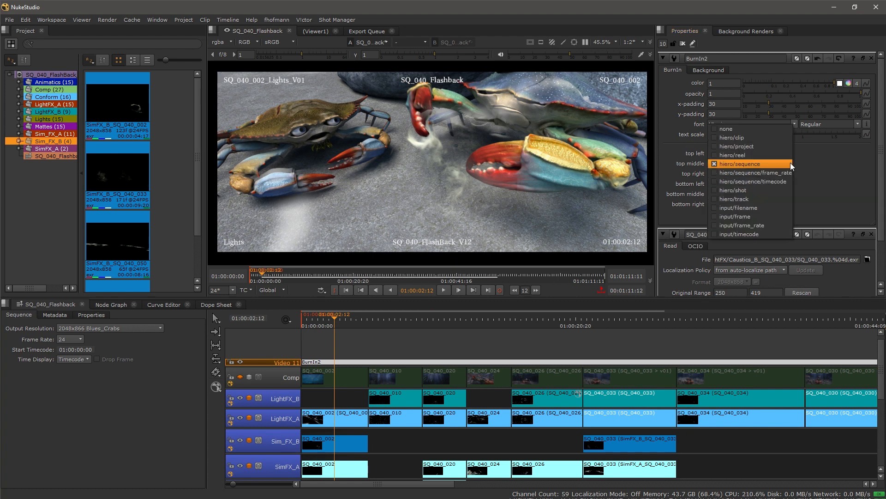
{"action": "left_click", "coordinate": [764, 216]}
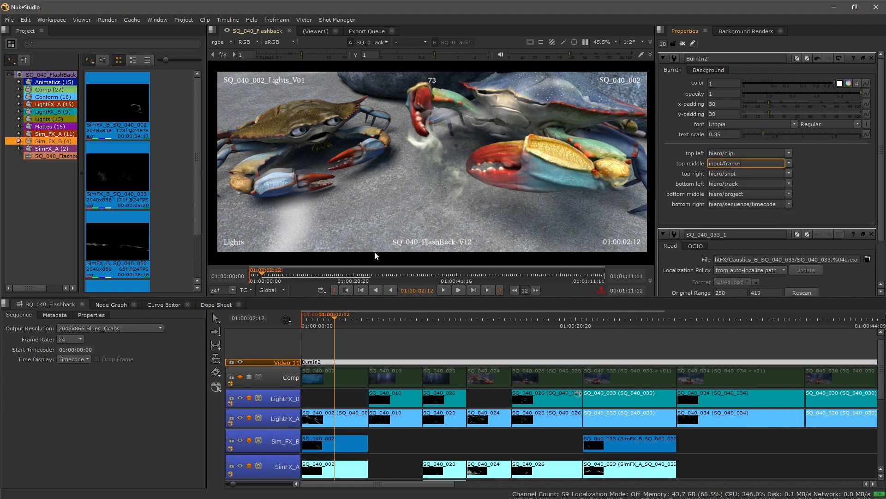
{"action": "right_click", "coordinate": [290, 348]}
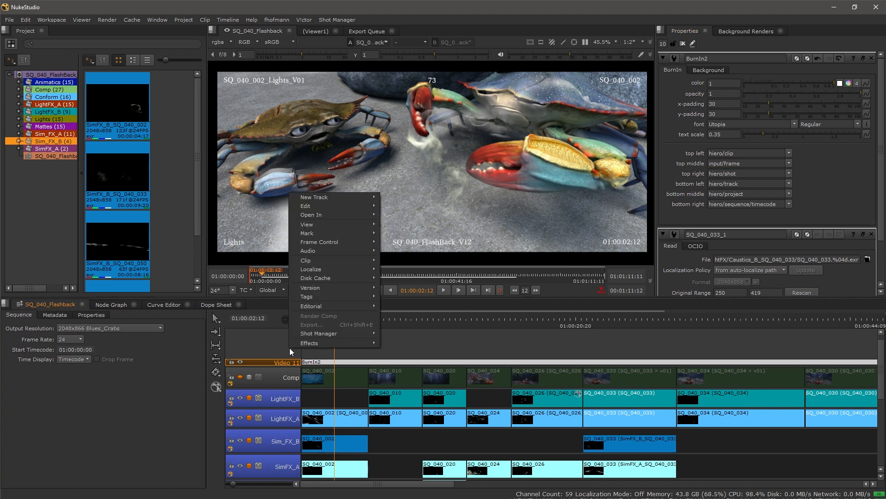
{"action": "mouse_move", "coordinate": [304, 343]}
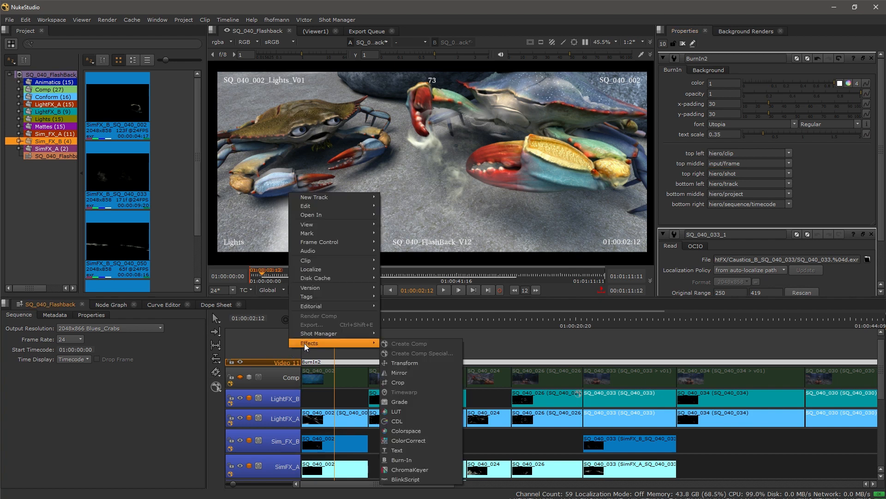
{"action": "left_click", "coordinate": [412, 478]}
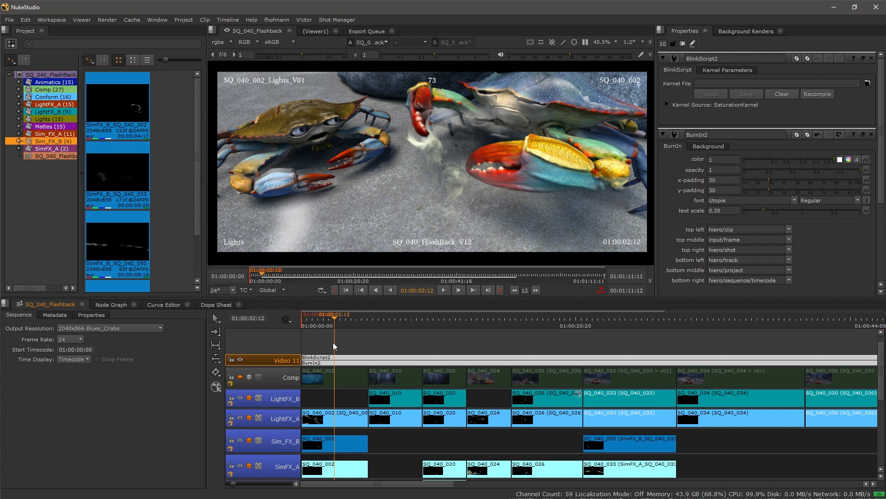
{"action": "left_click", "coordinate": [332, 357]}
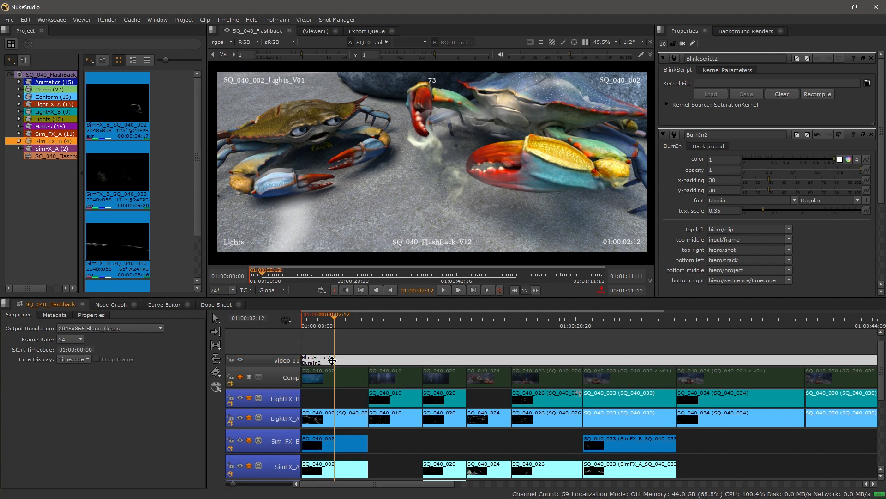
{"action": "key", "text": "Delete"}
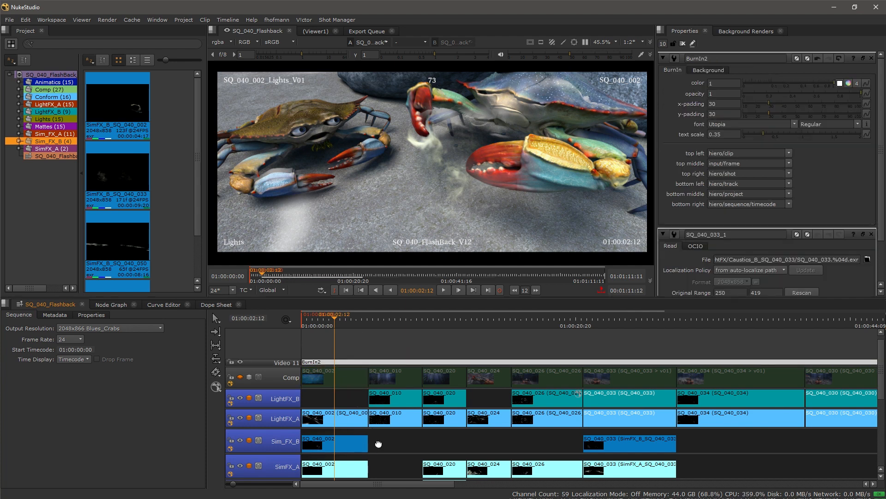
Step: Scroll to the Lights track and move the playhead to 01:00:15:05
{"action": "scroll", "coordinate": [372, 427], "scroll_direction": "down", "scroll_amount": 5}
{"action": "scroll", "coordinate": [388, 352], "scroll_direction": "down", "scroll_amount": 1}
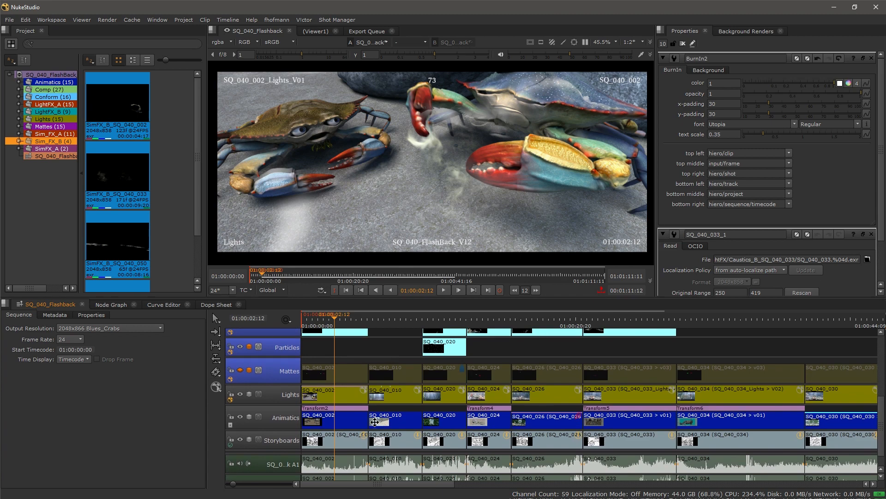
{"action": "scroll", "coordinate": [402, 358], "scroll_direction": "up", "scroll_amount": 2}
{"action": "left_click_drag", "start_coordinate": [394, 314], "coordinate": [490, 320]}
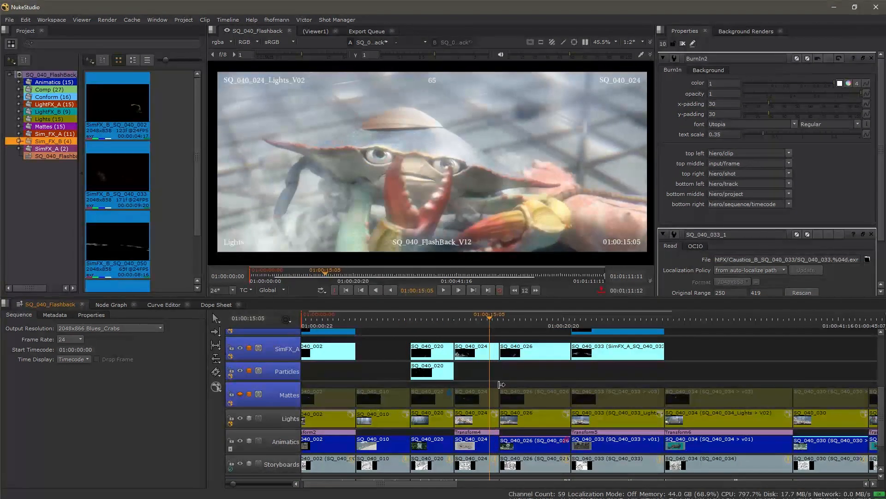
{"action": "scroll", "coordinate": [502, 382], "scroll_direction": "up", "scroll_amount": 2}
{"action": "left_click_drag", "start_coordinate": [488, 371], "coordinate": [458, 372]}
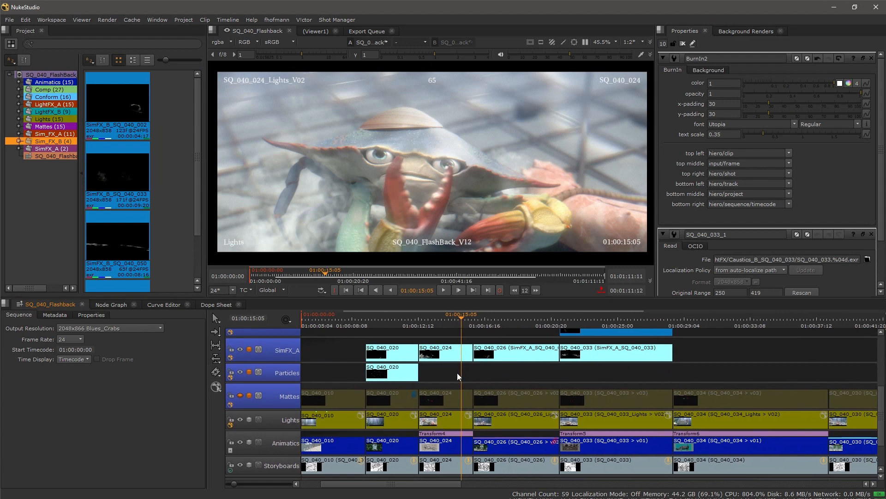
Step: Add a Transform effect over the SQ_040_024 clip on the Lights track
{"action": "left_click", "coordinate": [443, 418]}
{"action": "right_click", "coordinate": [443, 419]}
{"action": "mouse_move", "coordinate": [451, 411]}
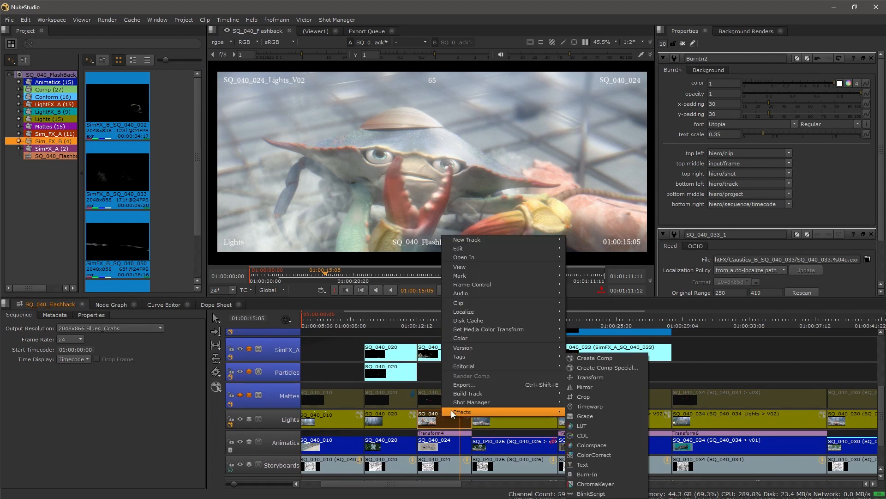
{"action": "left_click", "coordinate": [609, 376]}
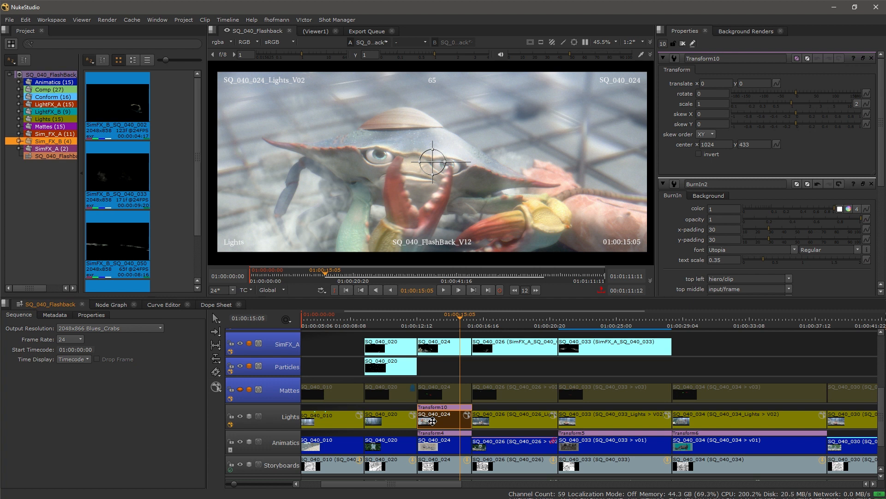
{"action": "right_click", "coordinate": [433, 422]}
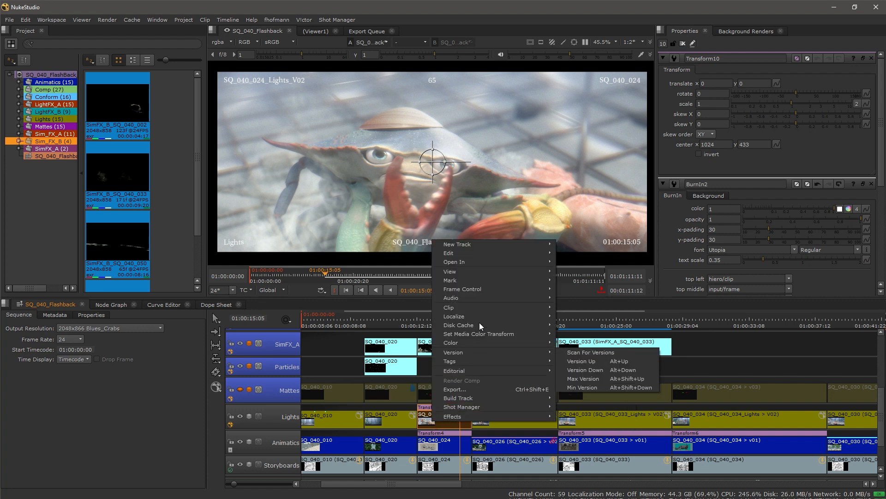
Step: Open SQ_040_024_Lights_V02 in its own timeline and add a new Video 2 track
{"action": "mouse_move", "coordinate": [494, 262]}
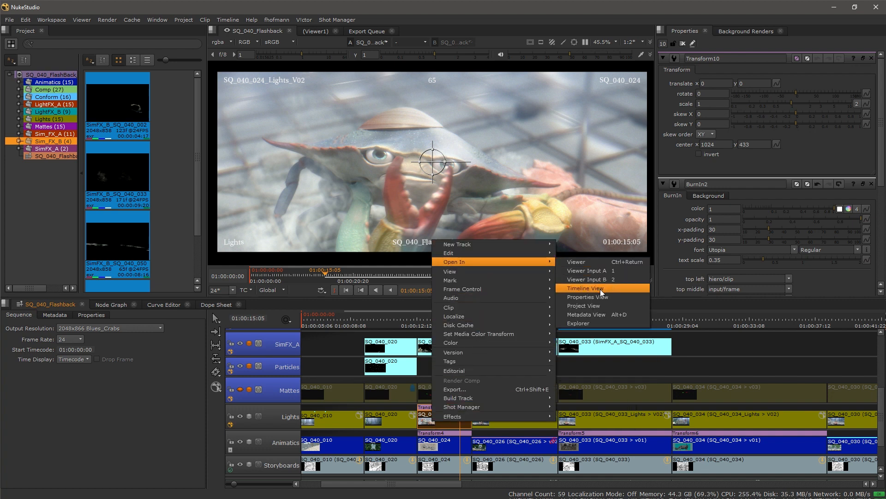
{"action": "left_click", "coordinate": [585, 288]}
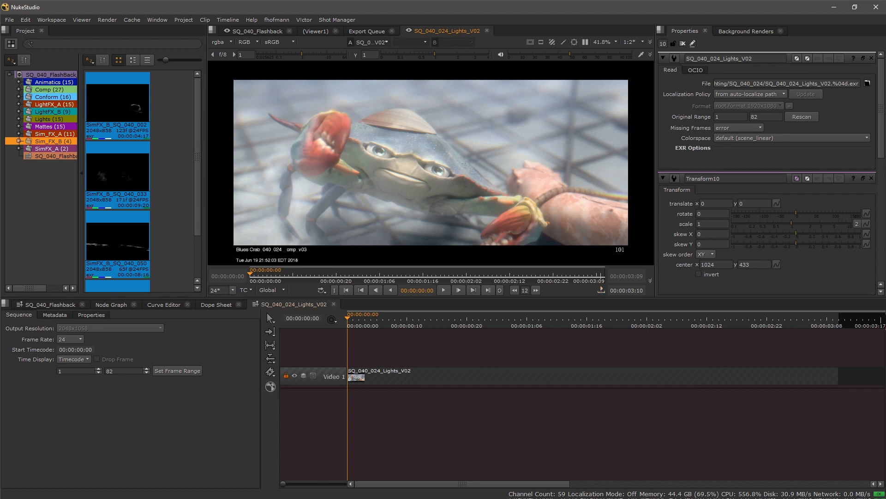
{"action": "right_click", "coordinate": [329, 349]}
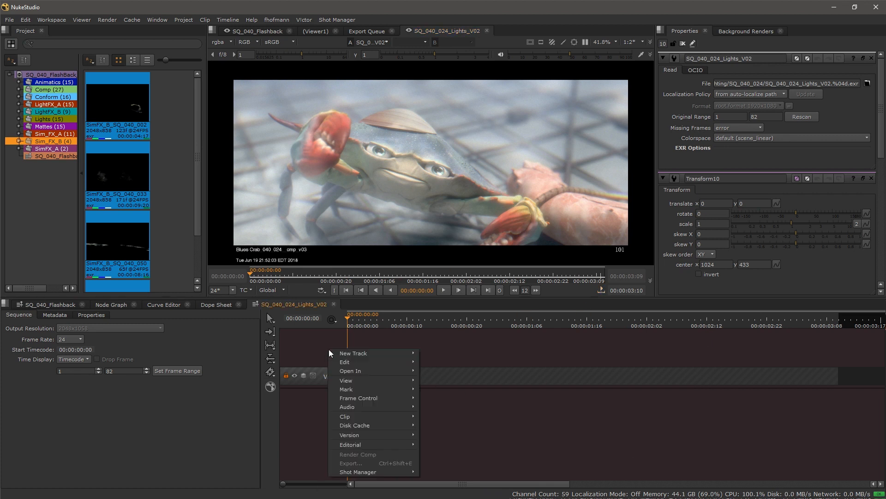
{"action": "mouse_move", "coordinate": [360, 353]}
{"action": "left_click", "coordinate": [448, 352]}
Step: Add a CDL effect on Video 2, then return to SQ_040_Flashback
{"action": "right_click", "coordinate": [334, 375]}
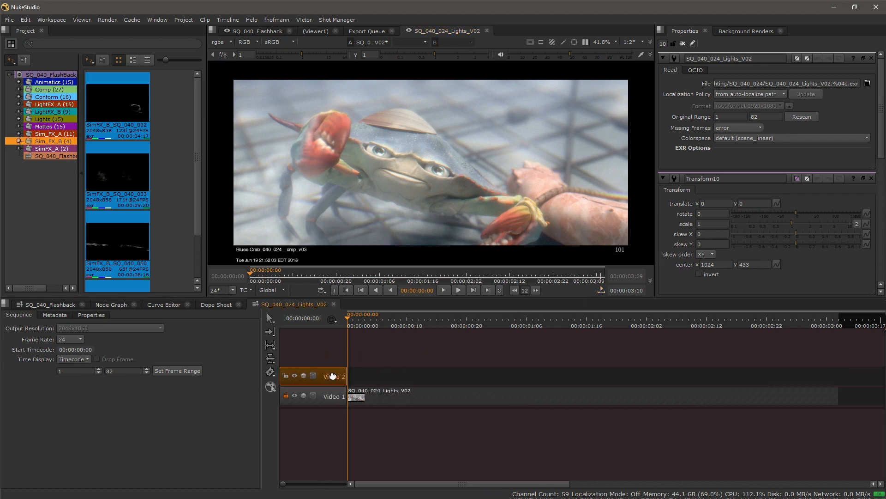
{"action": "mouse_move", "coordinate": [362, 371]}
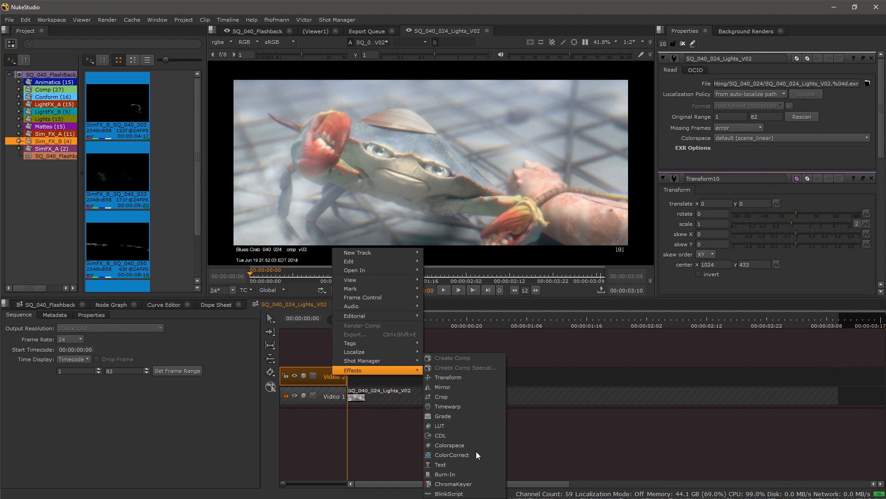
{"action": "left_click", "coordinate": [481, 436]}
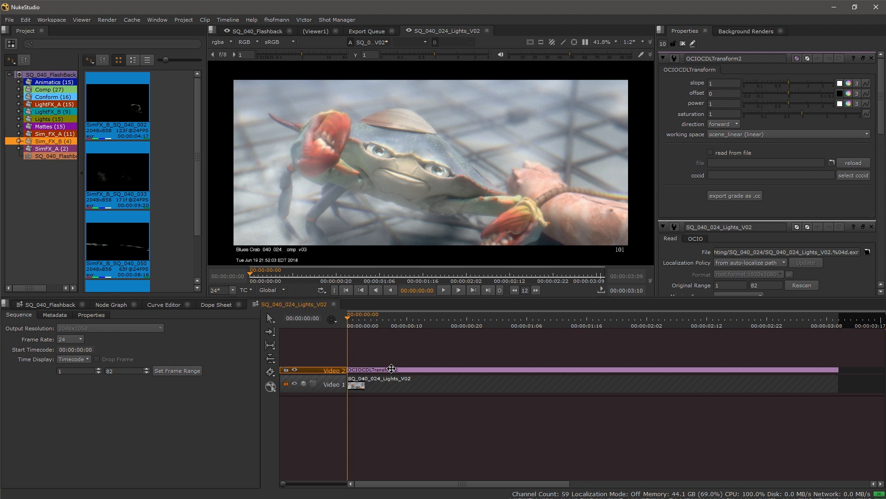
{"action": "left_click", "coordinate": [56, 304]}
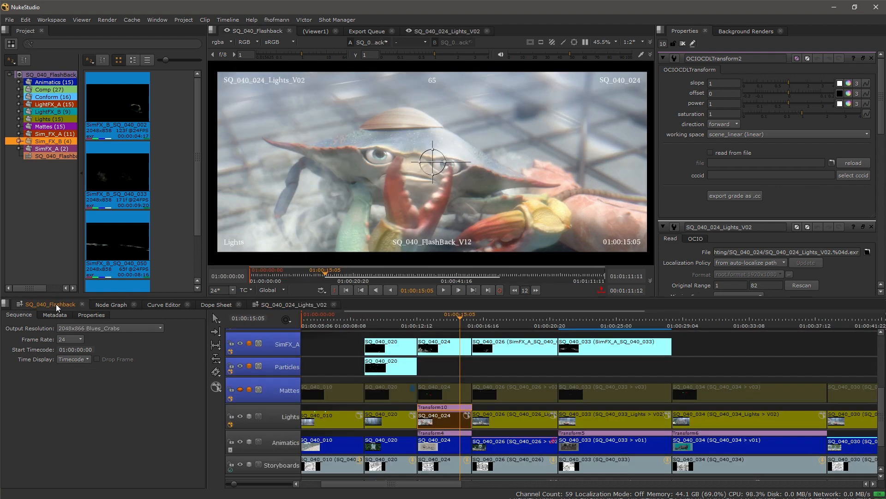
Step: Delete the Transform10 effect from the SQ_040_024 Lights clip
{"action": "scroll", "coordinate": [462, 421], "scroll_direction": "up", "scroll_amount": 5}
{"action": "left_click", "coordinate": [494, 405]}
{"action": "left_click", "coordinate": [449, 405]}
{"action": "key", "text": "Delete"}
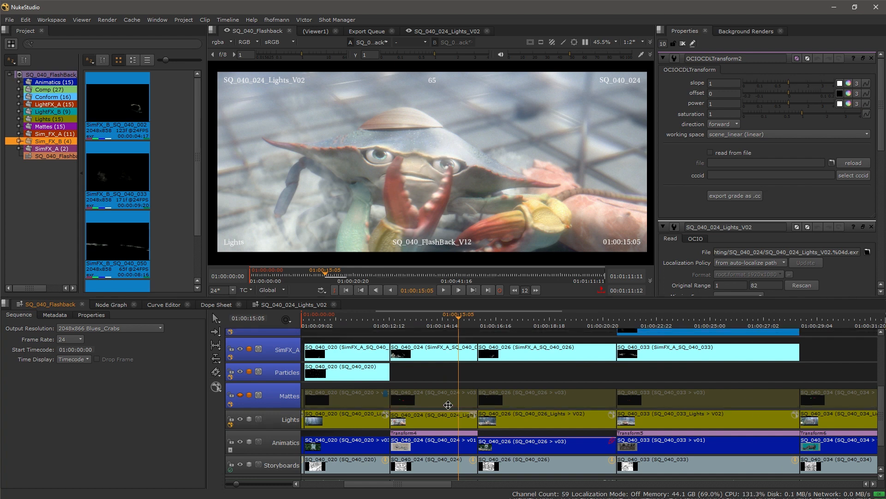
Step: Version the SQ_040_024 Lights clip up to V03
{"action": "scroll", "coordinate": [431, 412], "scroll_direction": "up", "scroll_amount": 4}
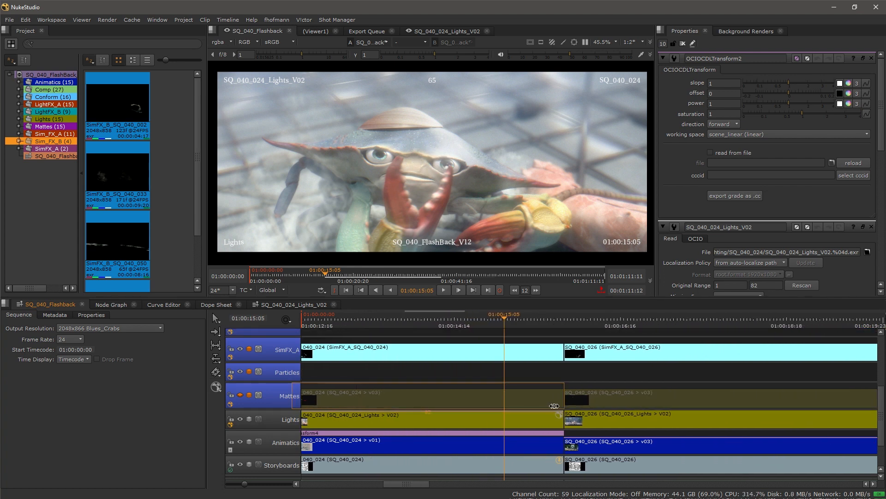
{"action": "left_click", "coordinate": [484, 417]}
{"action": "key", "text": "v"}
{"action": "left_click", "coordinate": [382, 394]}
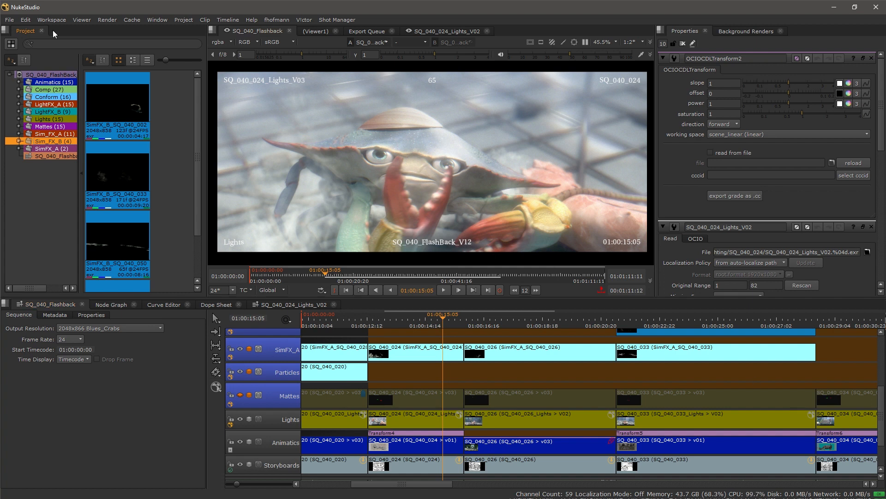
Step: Open a Tags panel showing all tag presets and maximize it
{"action": "right_click", "coordinate": [64, 33]}
{"action": "mouse_move", "coordinate": [106, 110]}
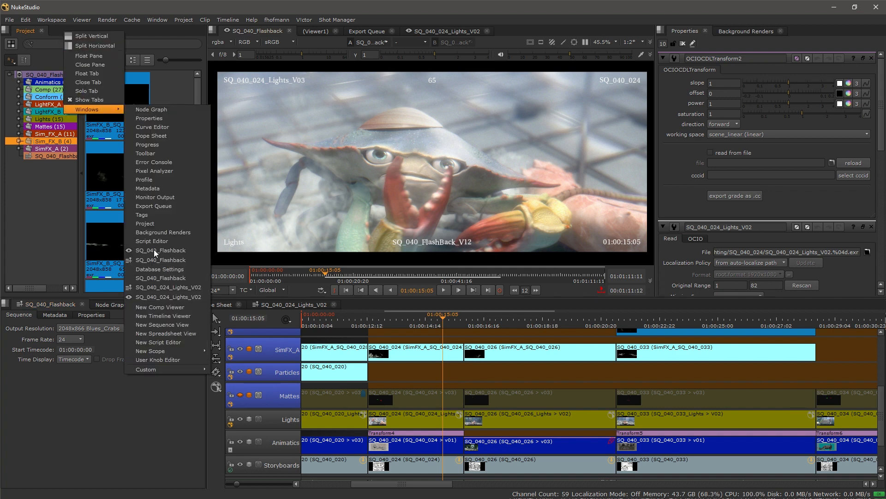
{"action": "left_click", "coordinate": [160, 219]}
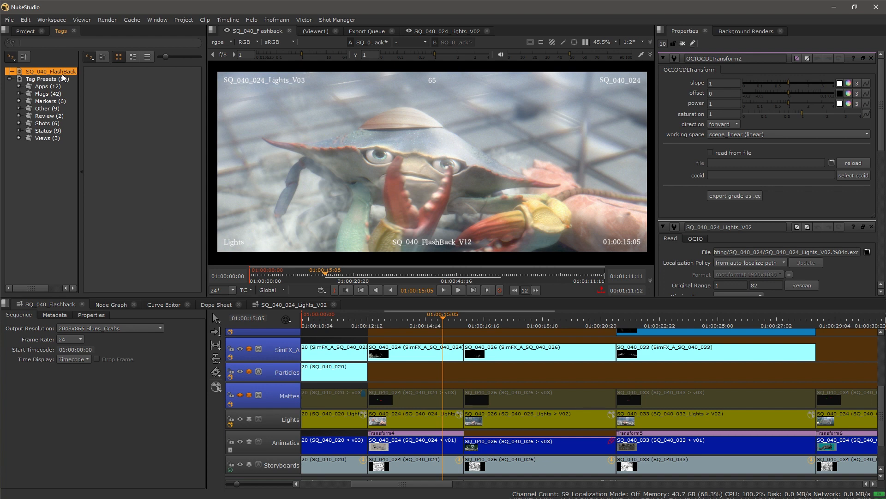
{"action": "left_click", "coordinate": [41, 80]}
{"action": "key", "text": "space"}
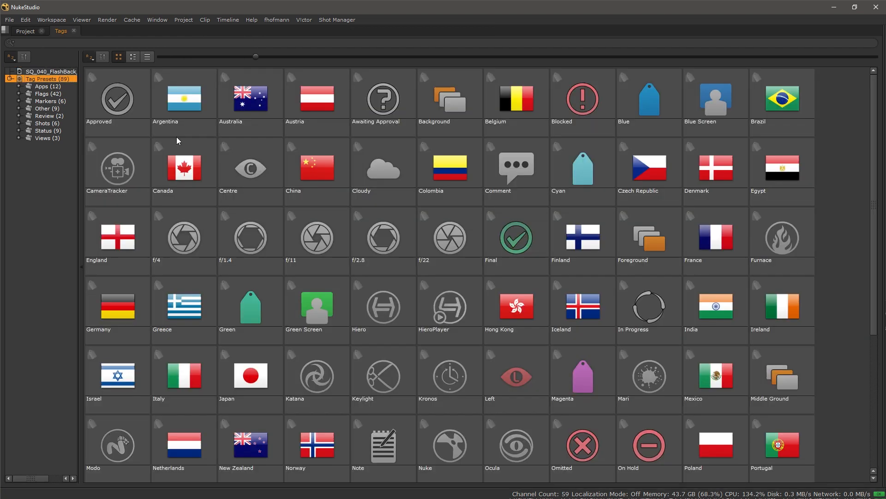
Step: Browse the Apps, Markers and Status tags, resize the thumbnails, and restore the full workspace
{"action": "scroll", "coordinate": [405, 255], "scroll_direction": "down", "scroll_amount": 3}
{"action": "scroll", "coordinate": [391, 274], "scroll_direction": "up", "scroll_amount": 3}
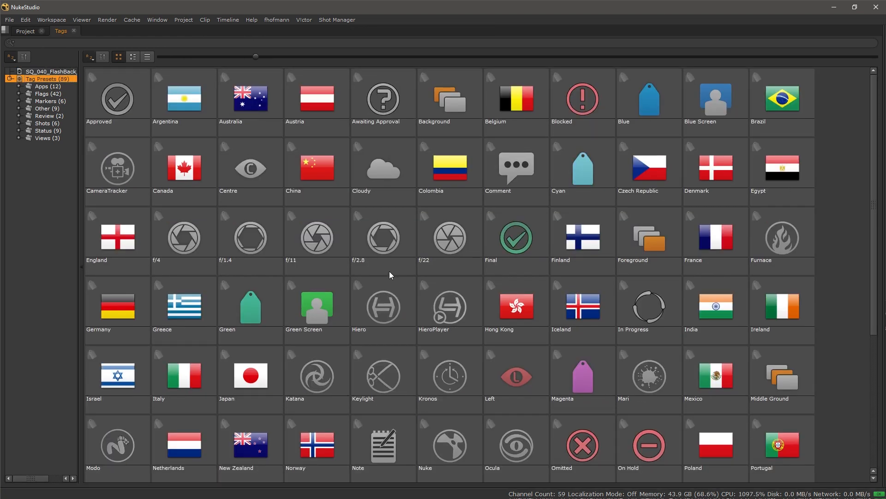
{"action": "left_click", "coordinate": [50, 87]}
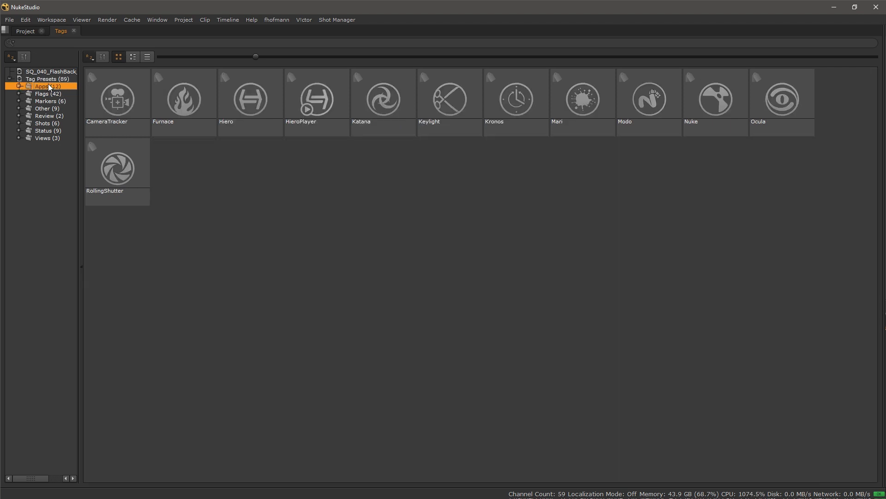
{"action": "left_click", "coordinate": [56, 102]}
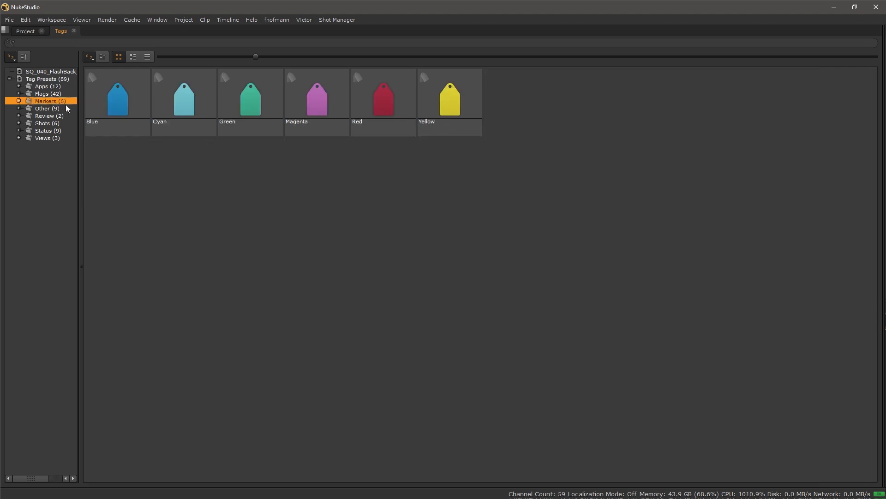
{"action": "left_click", "coordinate": [50, 131]}
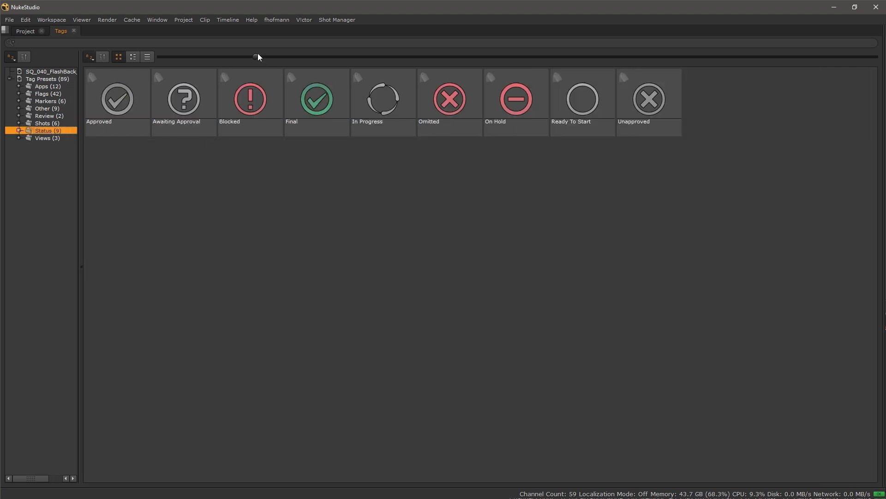
{"action": "left_click_drag", "start_coordinate": [256, 56], "coordinate": [514, 67]}
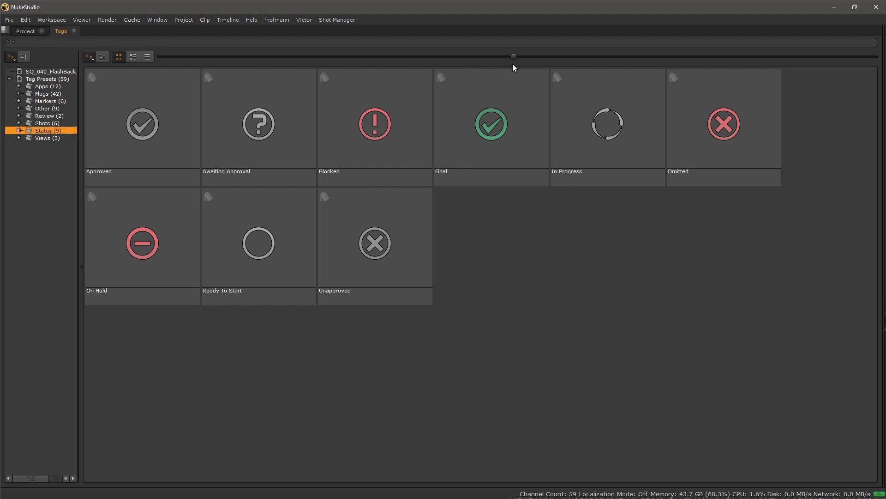
{"action": "left_click_drag", "start_coordinate": [514, 57], "coordinate": [279, 60]}
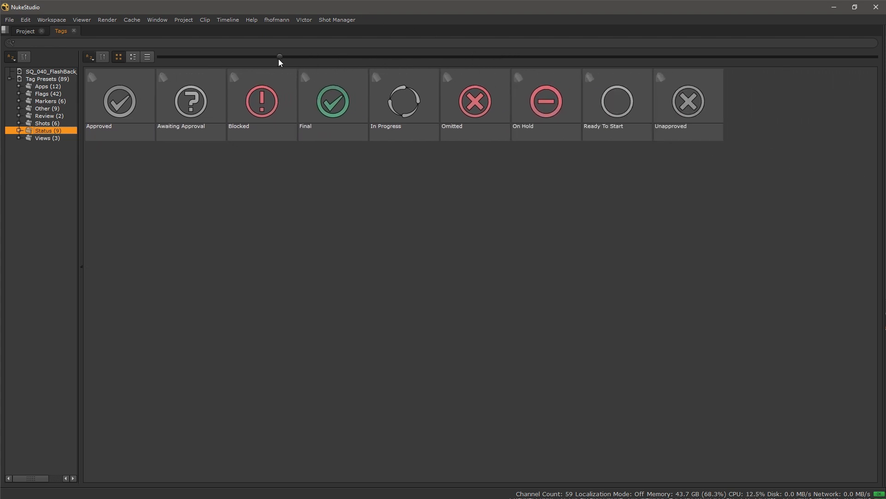
{"action": "key", "text": "space"}
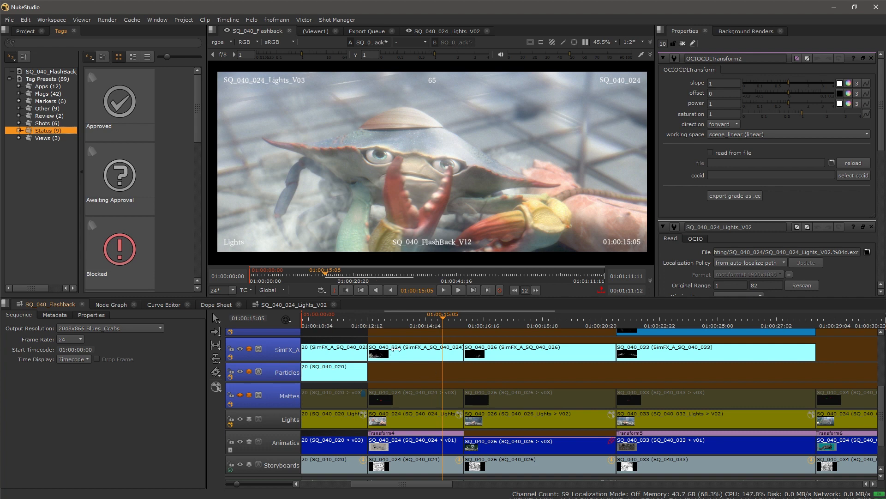
Step: Tag the Comp clip SQ_040_024 as Blocked
{"action": "left_click_drag", "start_coordinate": [368, 351], "coordinate": [409, 441]}
{"action": "left_click", "coordinate": [240, 352]}
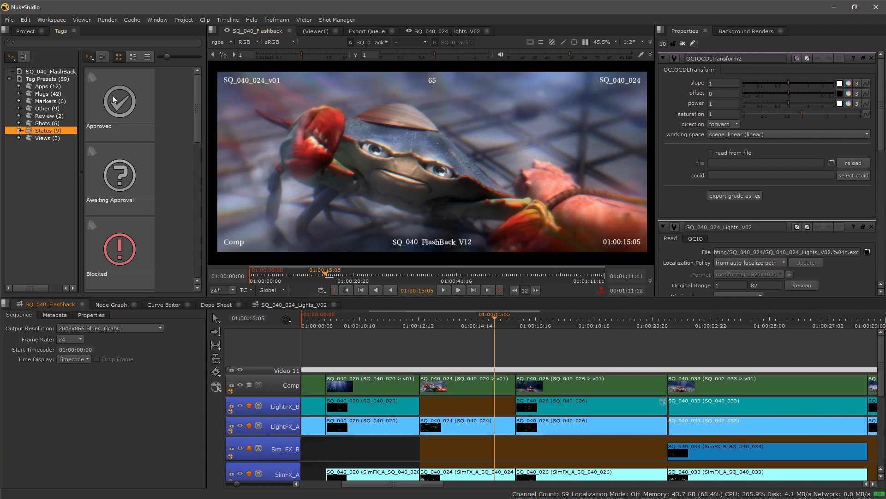
{"action": "left_click_drag", "start_coordinate": [122, 260], "coordinate": [463, 388]}
Step: Note 'revision' on the Blocked tag with a data row, then add Awaiting Approval
{"action": "scroll", "coordinate": [520, 388], "scroll_direction": "up", "scroll_amount": 4}
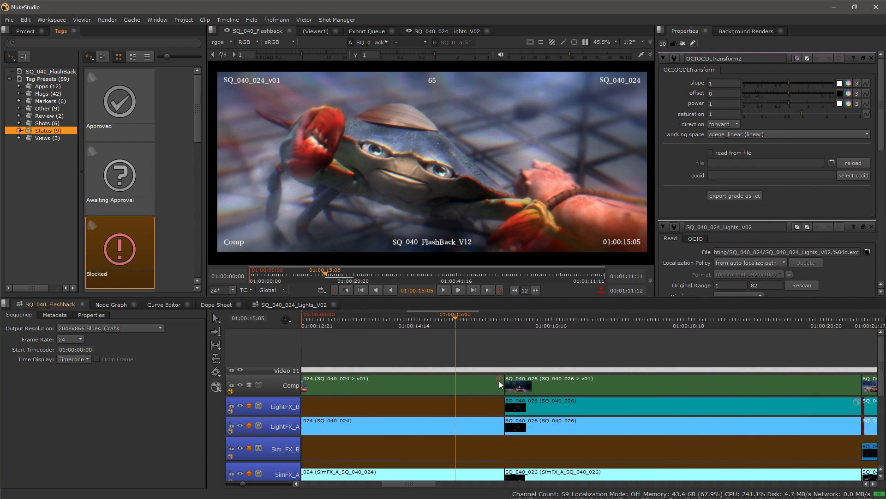
{"action": "left_click", "coordinate": [500, 382]}
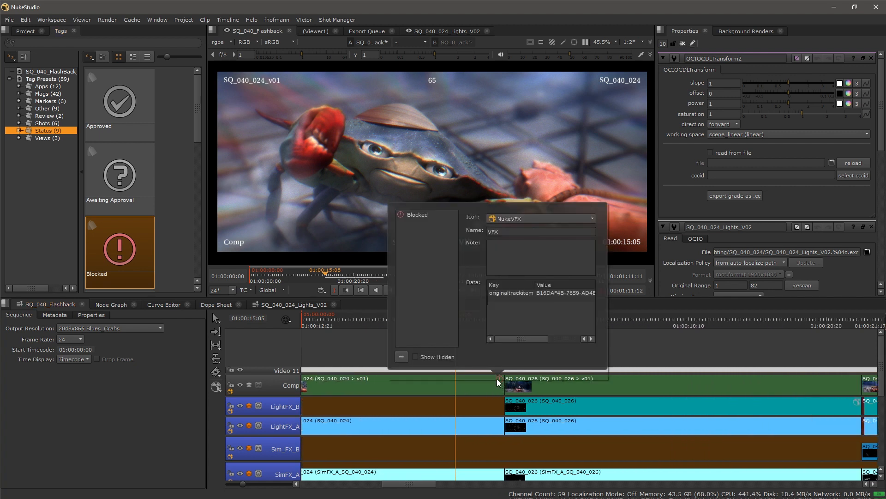
{"action": "left_click", "coordinate": [515, 250]}
{"action": "type", "text": "revision"}
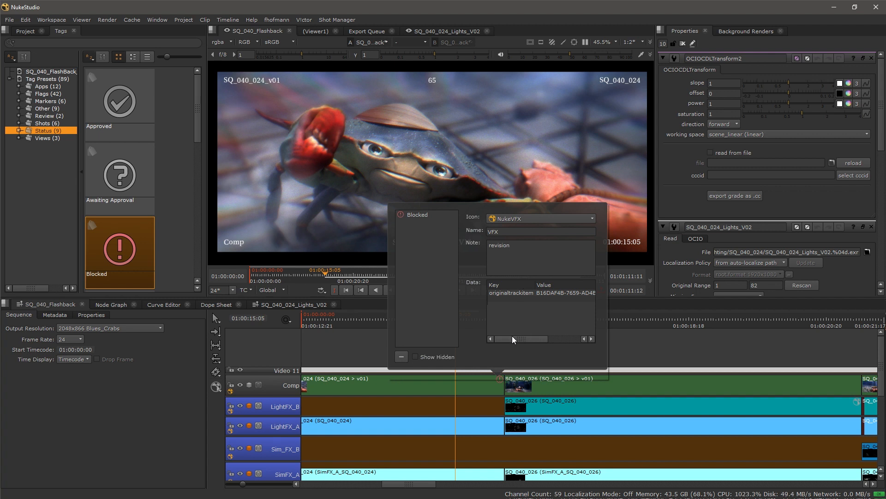
{"action": "double_click", "coordinate": [510, 305]}
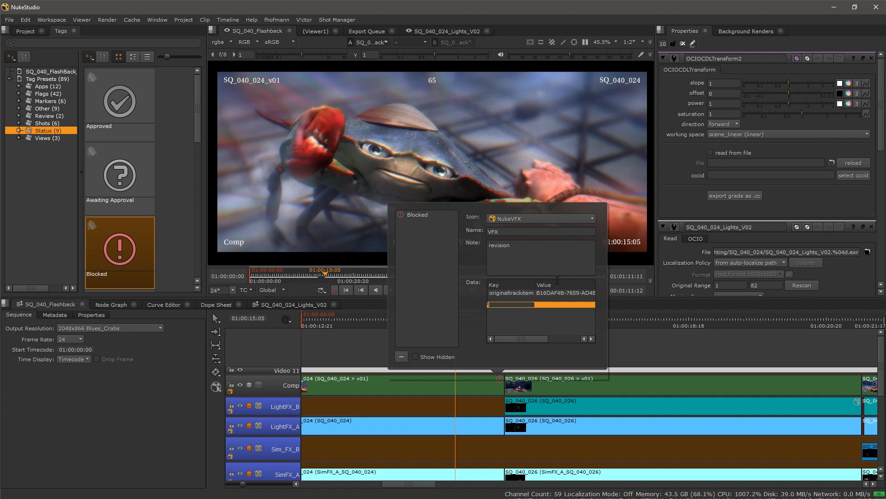
{"action": "left_click", "coordinate": [667, 343]}
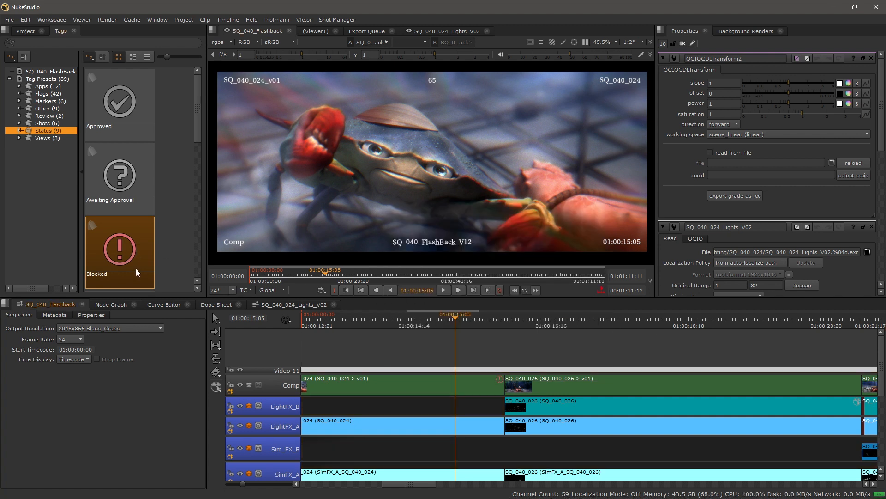
{"action": "left_click_drag", "start_coordinate": [122, 174], "coordinate": [438, 385]}
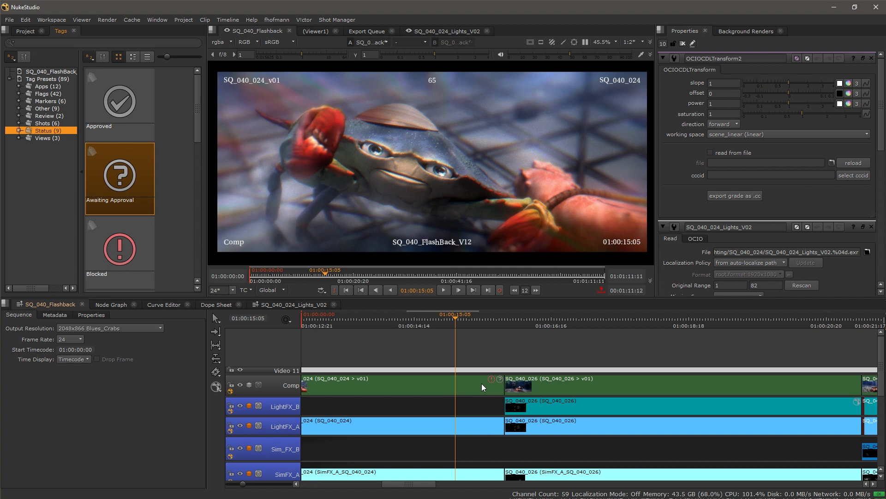
{"action": "scroll", "coordinate": [483, 387], "scroll_direction": "down", "scroll_amount": 1}
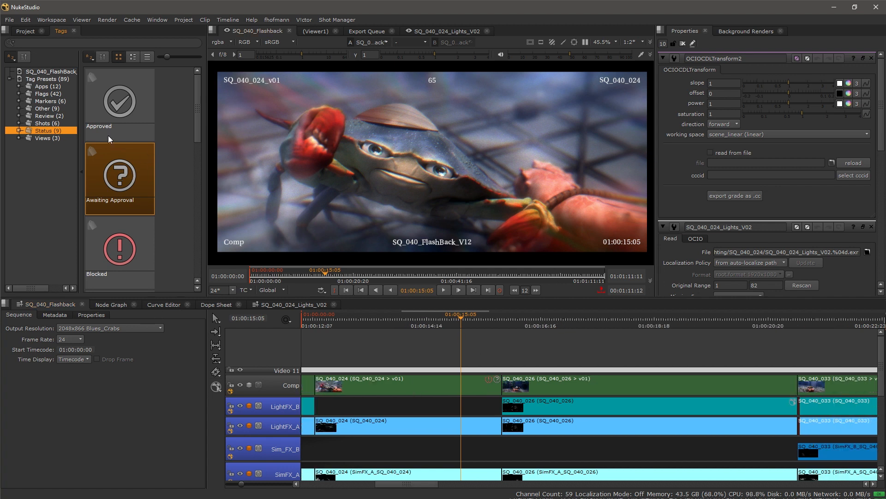
Step: Place Blue markers at frames 01:00:35:02 and 01:00:48:02
{"action": "left_click", "coordinate": [50, 101]}
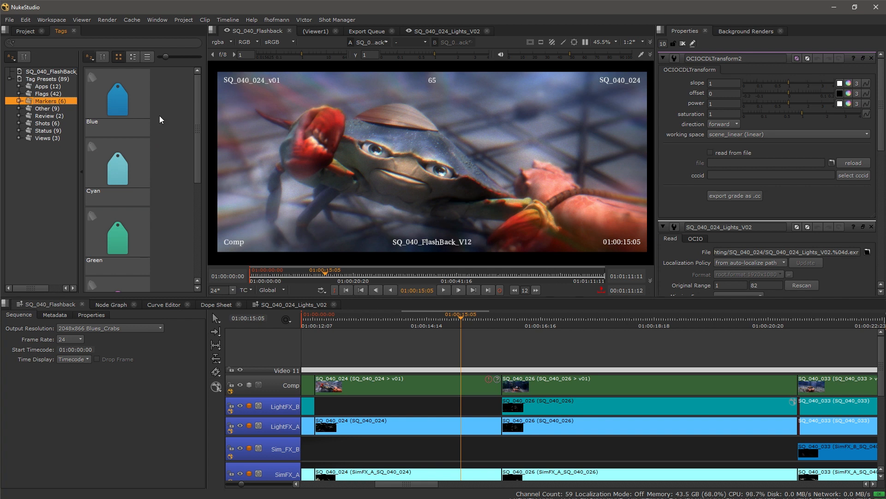
{"action": "mouse_move", "coordinate": [111, 80]}
{"action": "left_mouse_down"}
{"action": "mouse_move", "coordinate": [350, 221]}
{"action": "mouse_move", "coordinate": [320, 140]}
{"action": "mouse_move", "coordinate": [346, 214]}
{"action": "mouse_move", "coordinate": [393, 155]}
{"action": "left_mouse_up"}
{"action": "left_click_drag", "start_coordinate": [333, 274], "coordinate": [424, 278]}
{"action": "left_click_drag", "start_coordinate": [131, 105], "coordinate": [375, 136]}
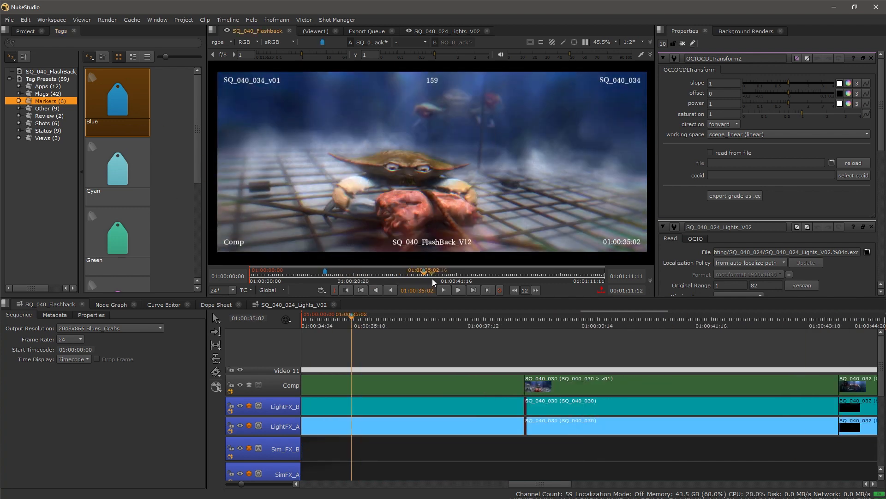
{"action": "left_click_drag", "start_coordinate": [432, 278], "coordinate": [488, 279]}
{"action": "left_click_drag", "start_coordinate": [138, 102], "coordinate": [388, 133]}
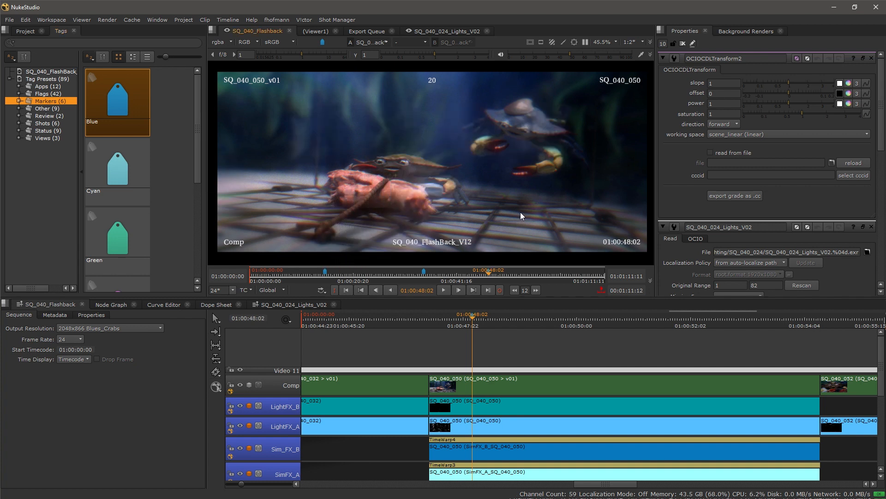
Step: Step between the tagged frames and add a Blue marker to the track item
{"action": "key", "text": "ctrl+Up"}
{"action": "key", "text": "ctrl+Up"}
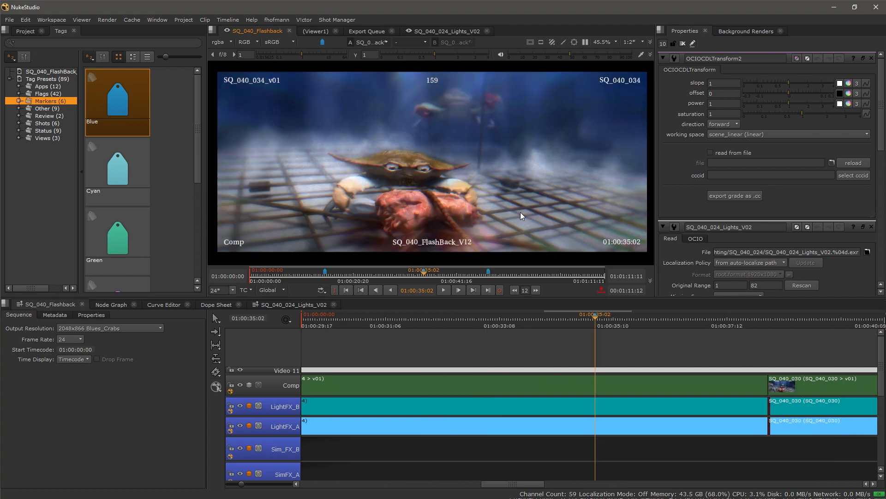
{"action": "key", "text": "ctrl+Down"}
{"action": "key", "text": "ctrl+Down"}
{"action": "key", "text": "ctrl+Up"}
{"action": "key", "text": "ctrl+Up"}
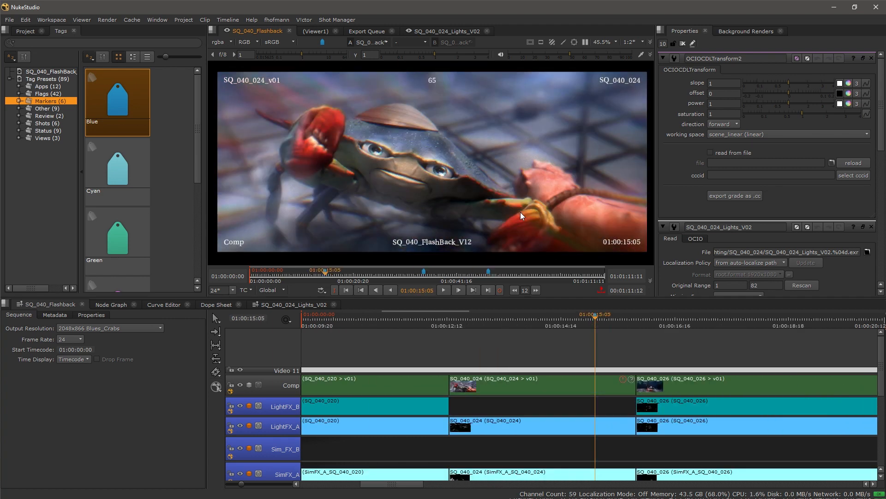
{"action": "left_click_drag", "start_coordinate": [117, 102], "coordinate": [412, 217]}
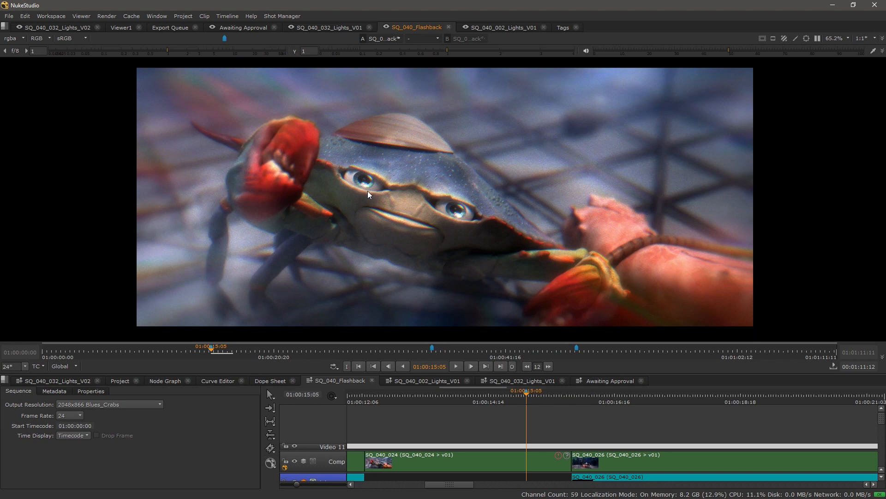
Step: Inspect the clip's Blocked, Magenta and Awaiting Approval tags from the project bin
{"action": "left_click", "coordinate": [121, 380]}
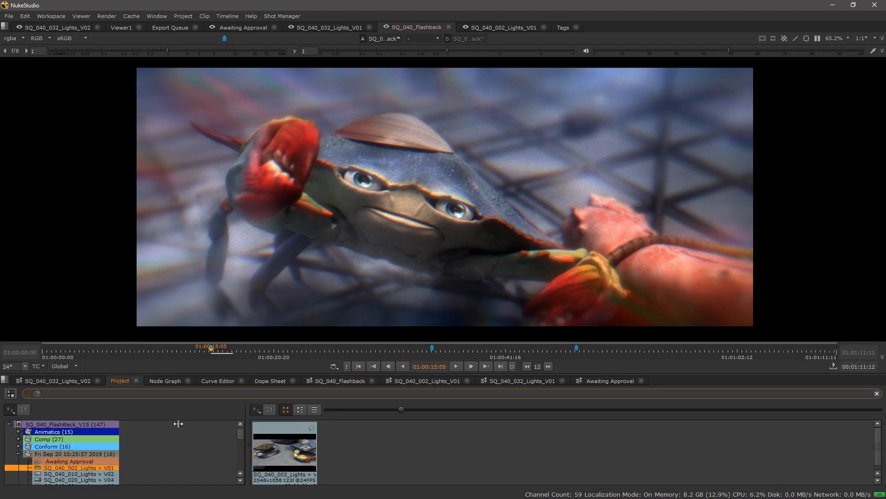
{"action": "left_click", "coordinate": [311, 427]}
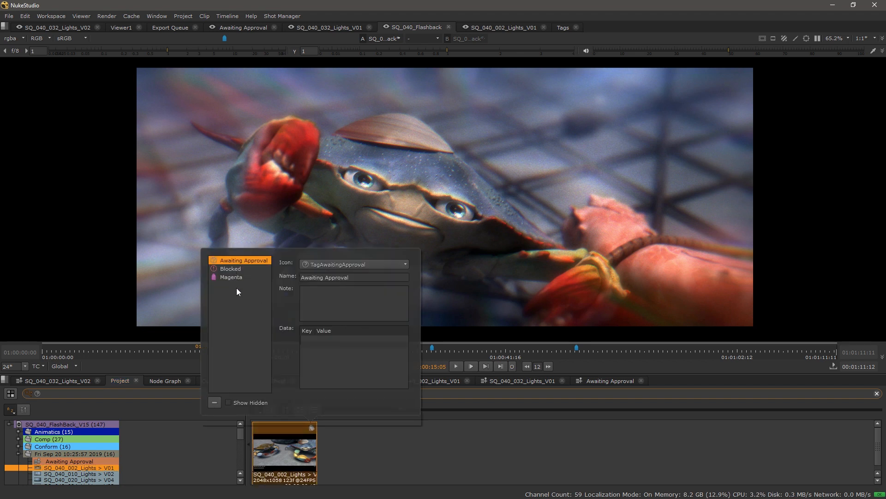
{"action": "left_click", "coordinate": [232, 270]}
{"action": "left_click", "coordinate": [234, 276]}
{"action": "left_click", "coordinate": [236, 259]}
{"action": "left_click", "coordinate": [64, 258]}
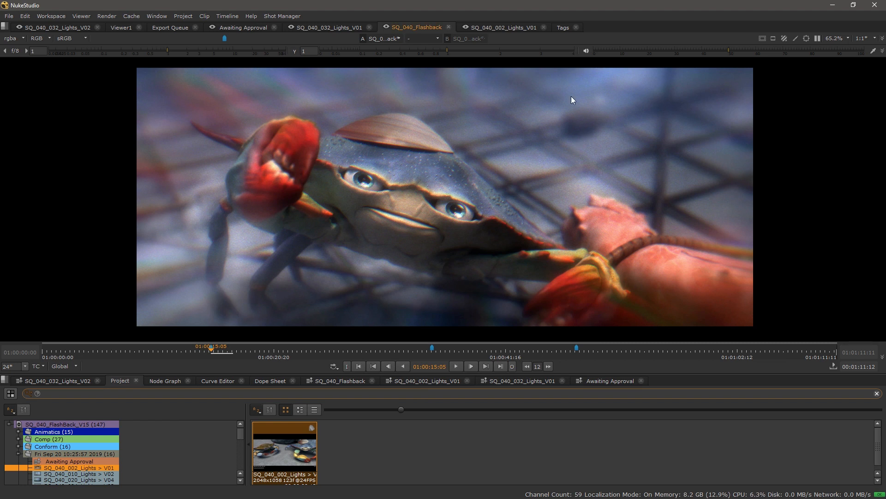
Step: Show the Status tag presets and clear the project bin's search filter
{"action": "left_click", "coordinate": [561, 28]}
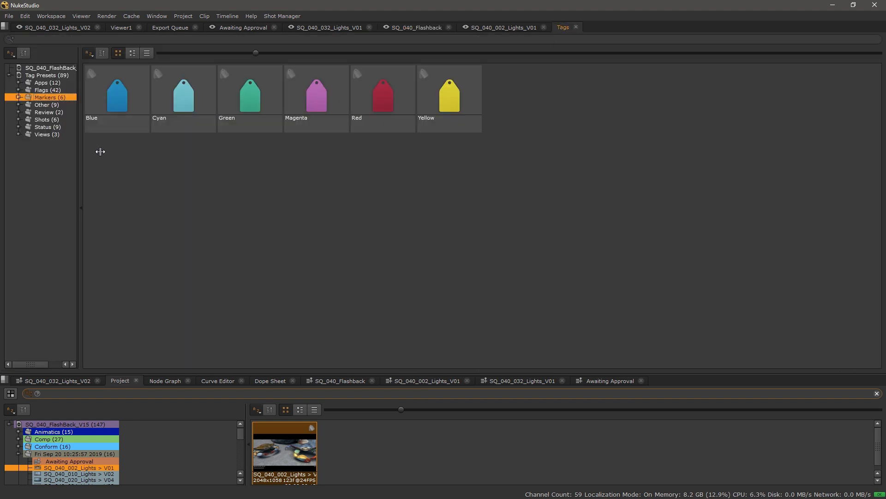
{"action": "left_click", "coordinate": [46, 112]}
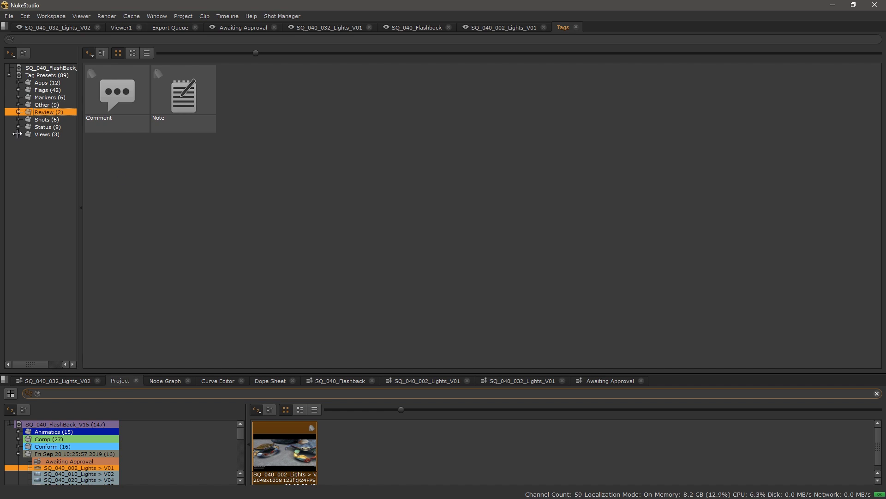
{"action": "left_click", "coordinate": [42, 127]}
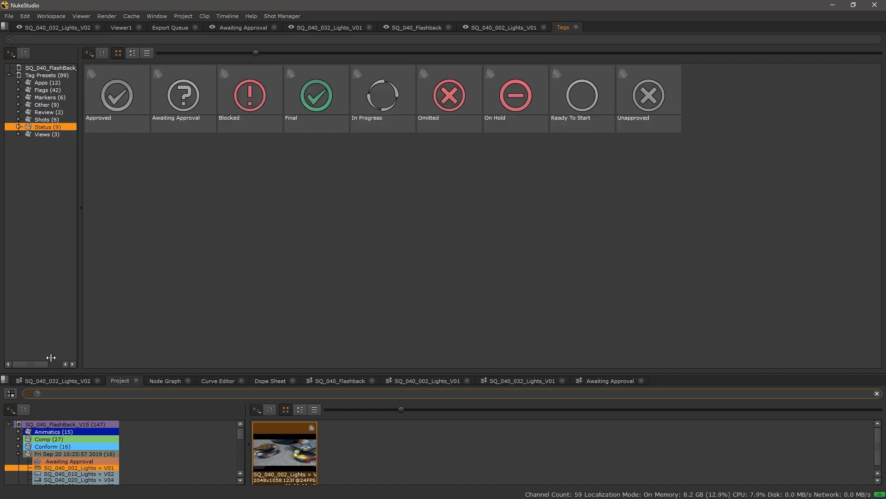
{"action": "left_click", "coordinate": [877, 393]}
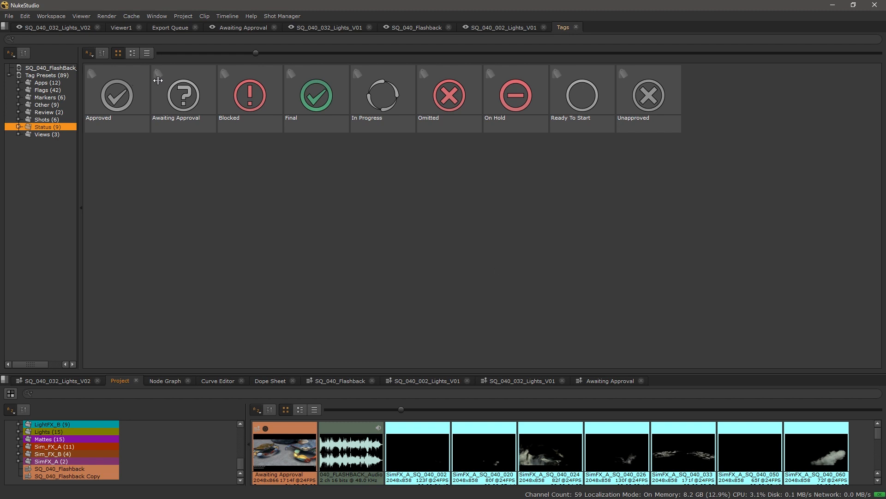
Step: Filter the Project bin by the Awaiting Approval tag, then open and scrub SQ_040_002_Lights
{"action": "left_click_drag", "start_coordinate": [177, 90], "coordinate": [91, 395]}
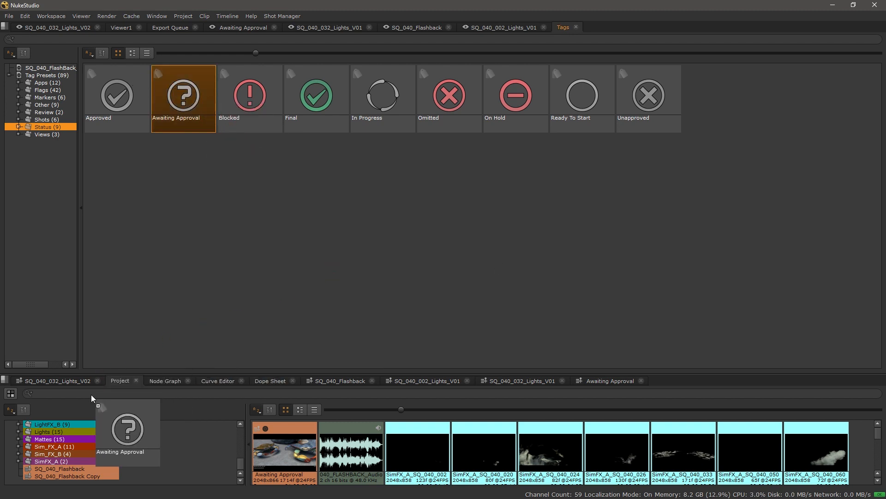
{"action": "left_click_drag", "start_coordinate": [91, 395], "coordinate": [91, 394]}
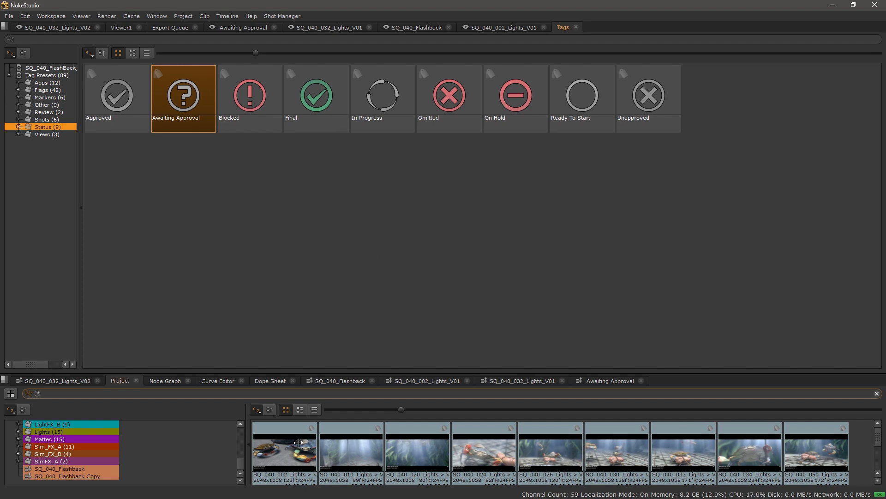
{"action": "double_click", "coordinate": [301, 444]}
{"action": "left_click_drag", "start_coordinate": [254, 346], "coordinate": [381, 355]}
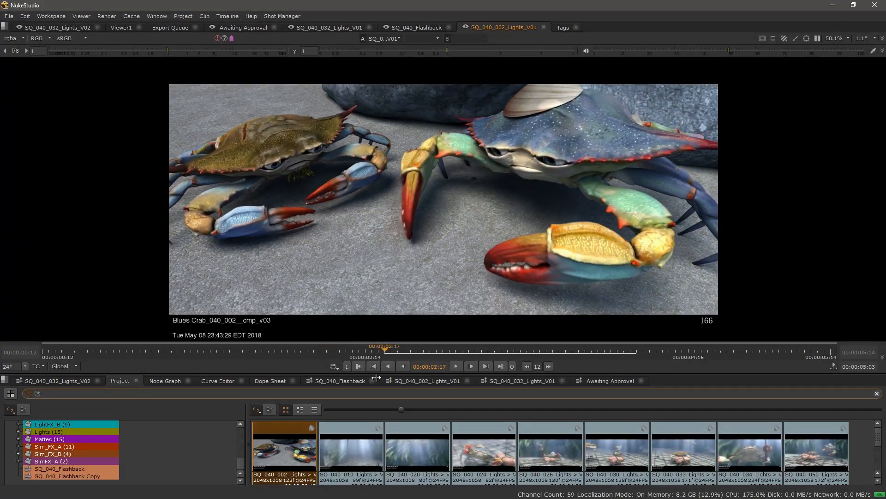
Step: View SQ_040_010_Lights and set the playhead back to 00:00:01:09
{"action": "double_click", "coordinate": [361, 448]}
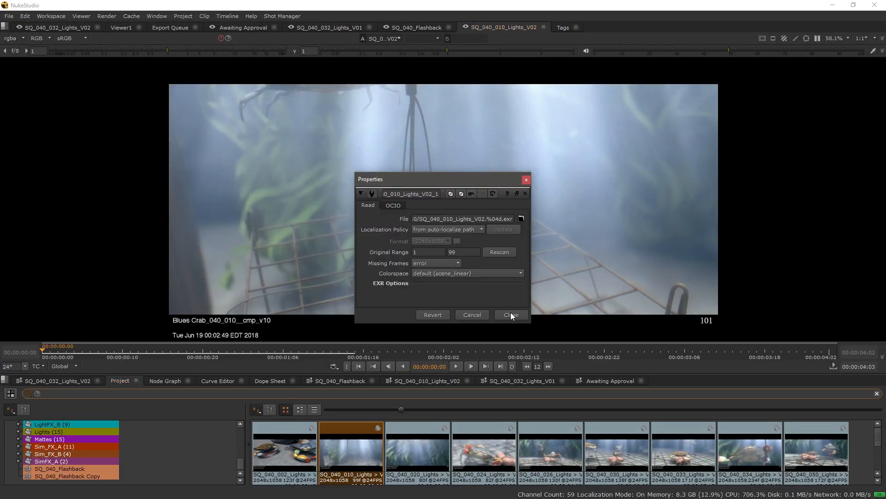
{"action": "left_click", "coordinate": [511, 315]}
{"action": "left_click_drag", "start_coordinate": [485, 346], "coordinate": [307, 356]}
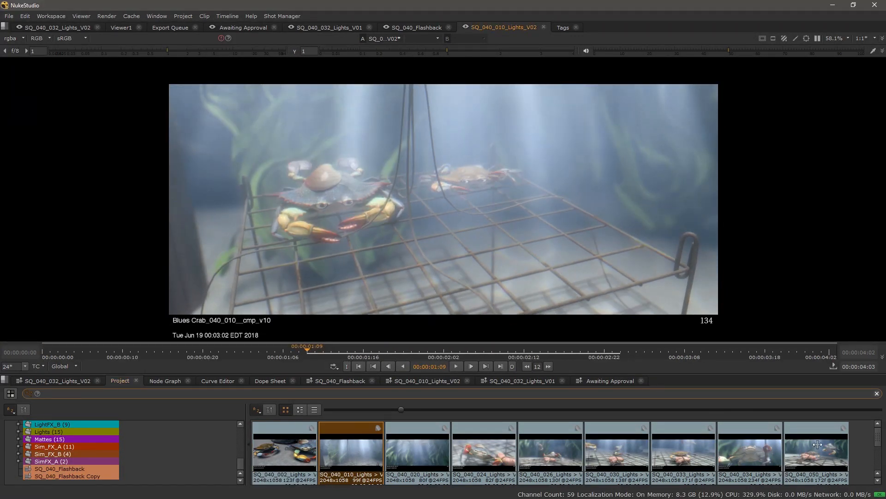
Step: Select all bin clips, use their context menu, then load SQ_040_034 as viewer input A
{"action": "left_click_drag", "start_coordinate": [867, 458], "coordinate": [302, 462]}
{"action": "right_click", "coordinate": [303, 462]}
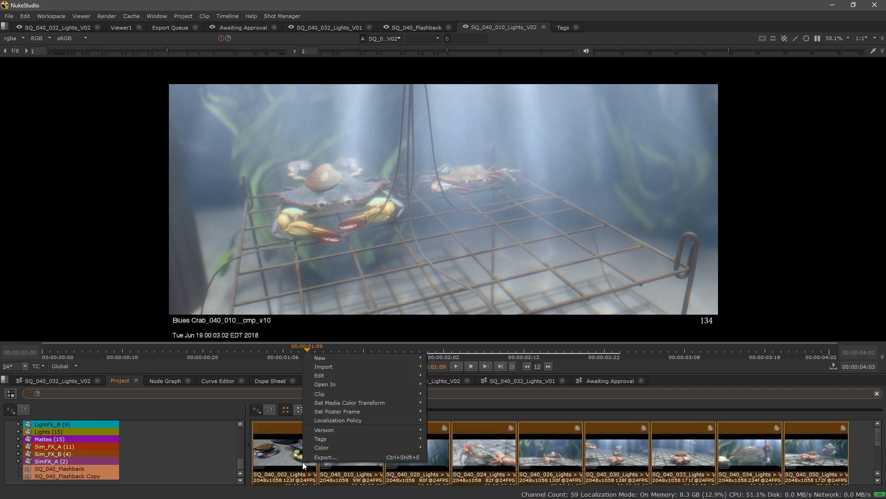
{"action": "mouse_move", "coordinate": [347, 360]}
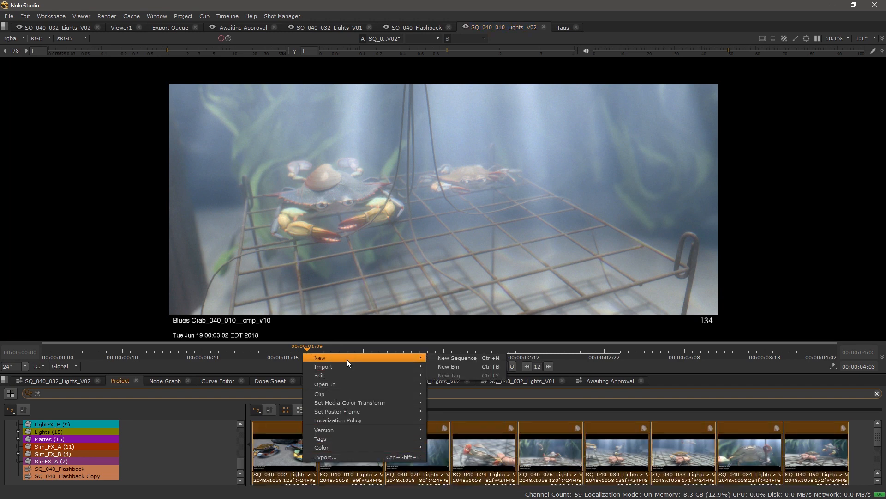
{"action": "left_click", "coordinate": [457, 358]}
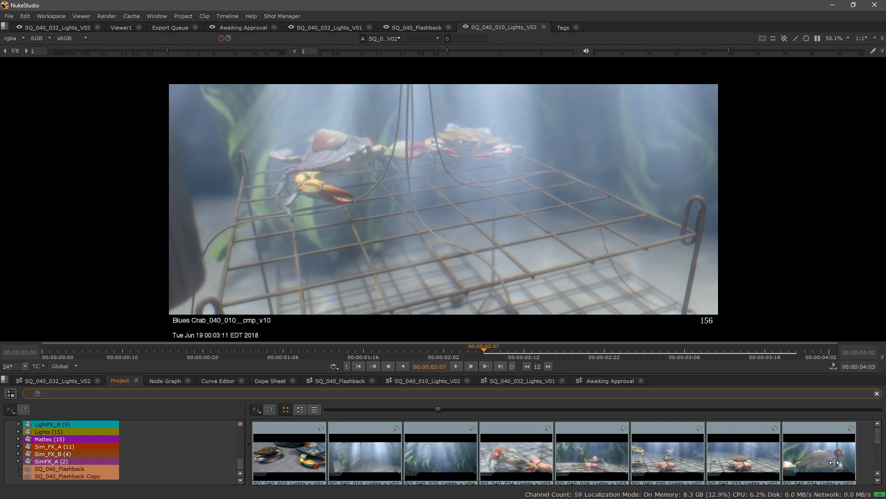
{"action": "left_click_drag", "start_coordinate": [829, 463], "coordinate": [317, 187]}
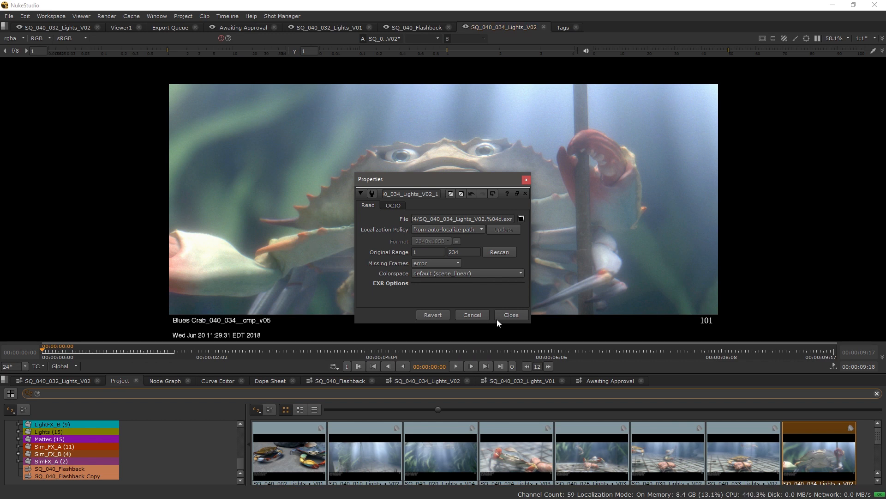
{"action": "left_click", "coordinate": [508, 315]}
{"action": "scroll", "coordinate": [357, 461], "scroll_direction": "down", "scroll_amount": 1}
Step: Load the second clip as viewer input B and slide the wipe split between them
{"action": "left_click_drag", "start_coordinate": [357, 472], "coordinate": [550, 185]}
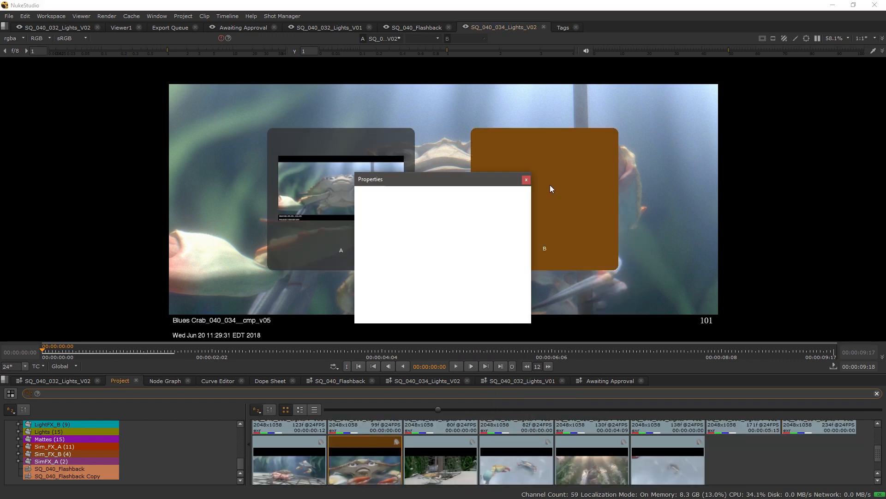
{"action": "left_click", "coordinate": [526, 179]}
{"action": "left_click_drag", "start_coordinate": [446, 199], "coordinate": [469, 200]}
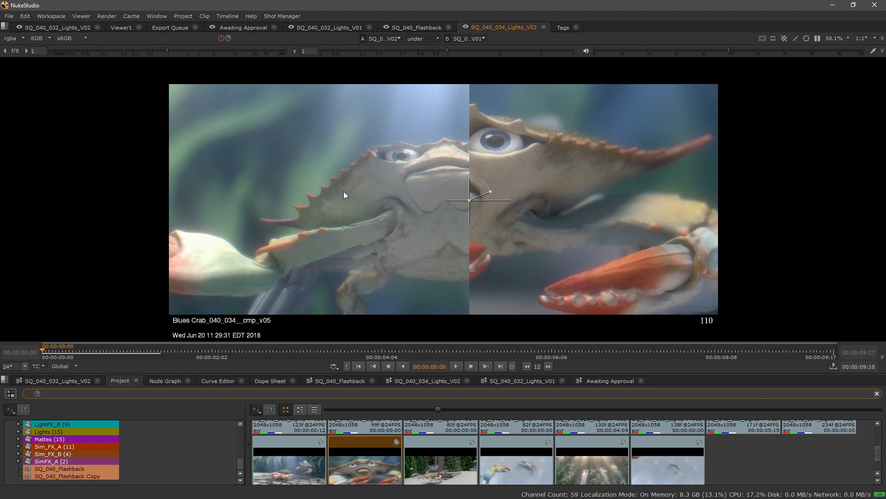
Step: Switch clip A to version V01, shift the wipe left, then switch A back to V02
{"action": "key", "text": "v"}
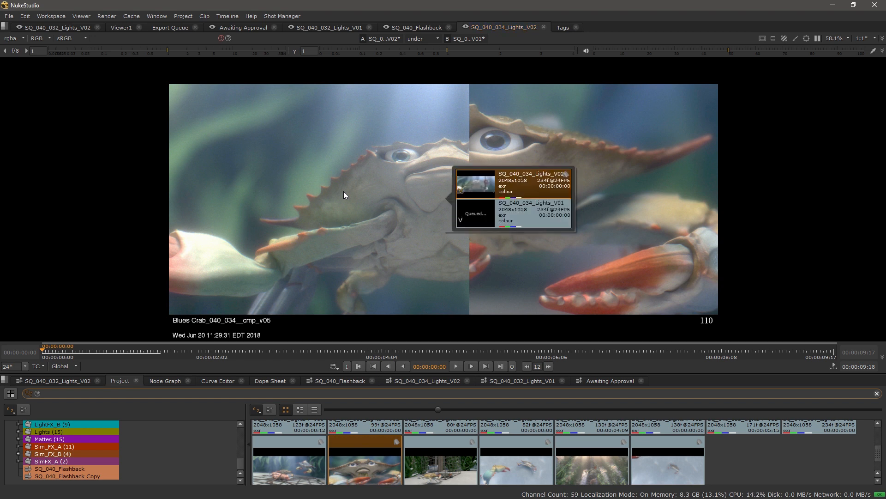
{"action": "double_click", "coordinate": [484, 213]}
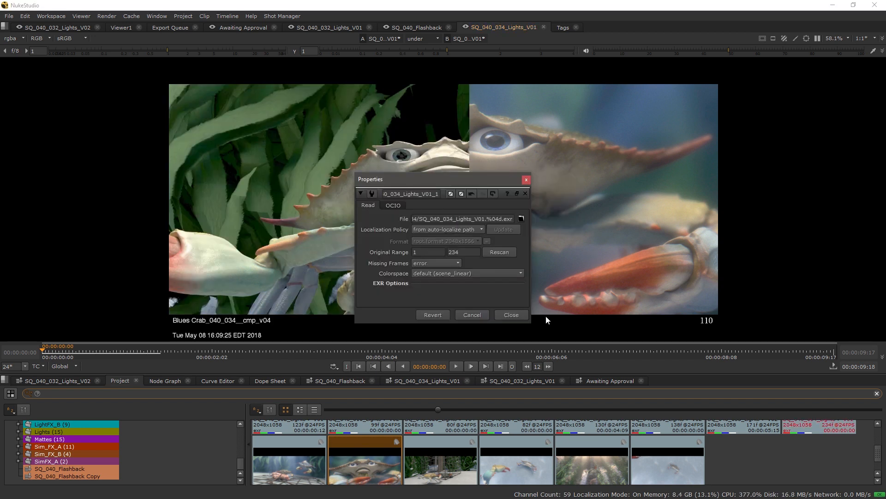
{"action": "left_click", "coordinate": [511, 314]}
{"action": "left_click_drag", "start_coordinate": [469, 207], "coordinate": [398, 222]}
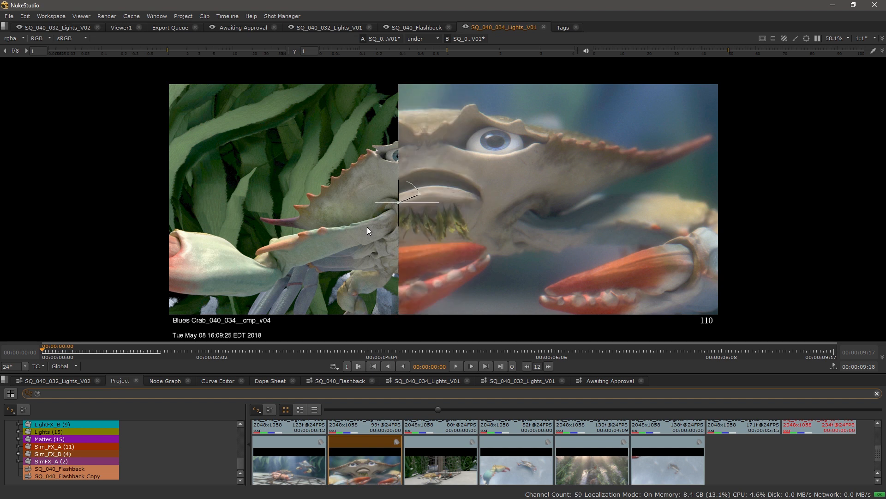
{"action": "key", "text": "v"}
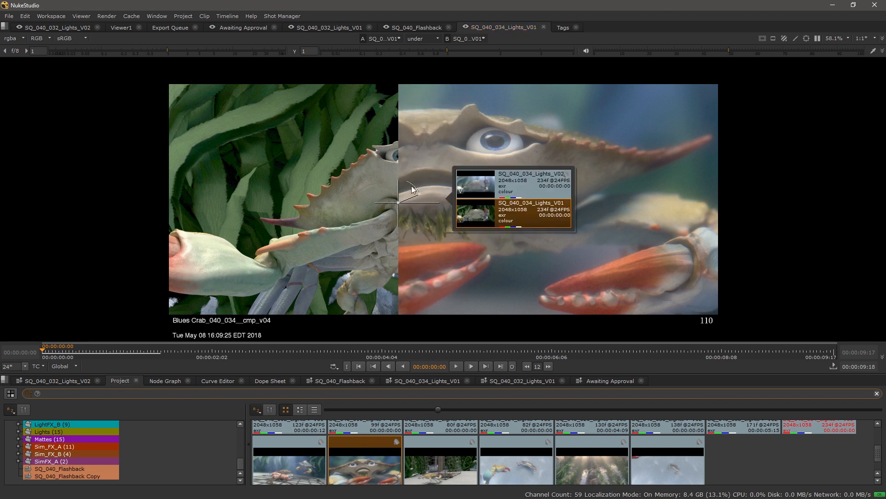
{"action": "double_click", "coordinate": [514, 184]}
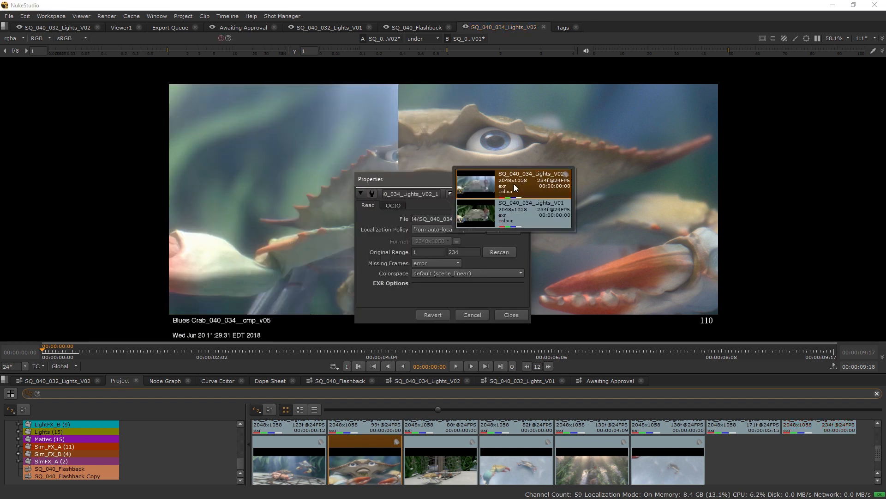
{"action": "left_click", "coordinate": [512, 315]}
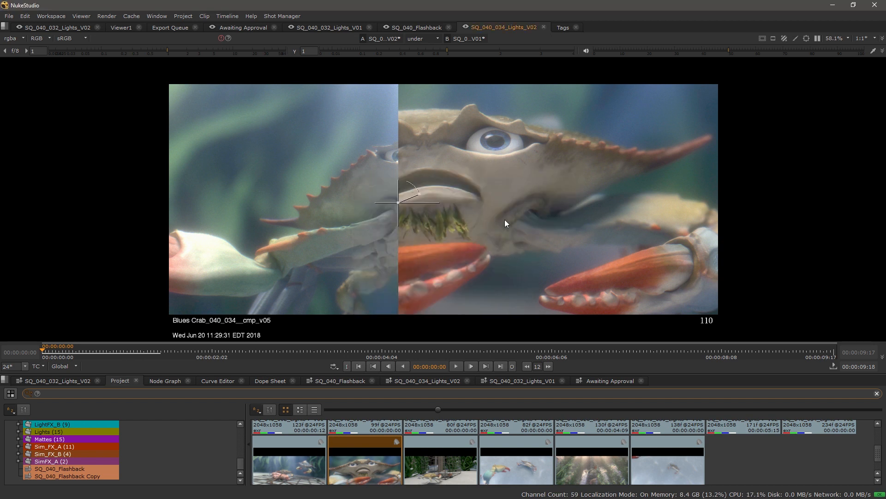
Step: Show pixel and clip info for A and B, and make B the active input
{"action": "left_click", "coordinate": [872, 51]}
{"action": "left_click", "coordinate": [6, 335]}
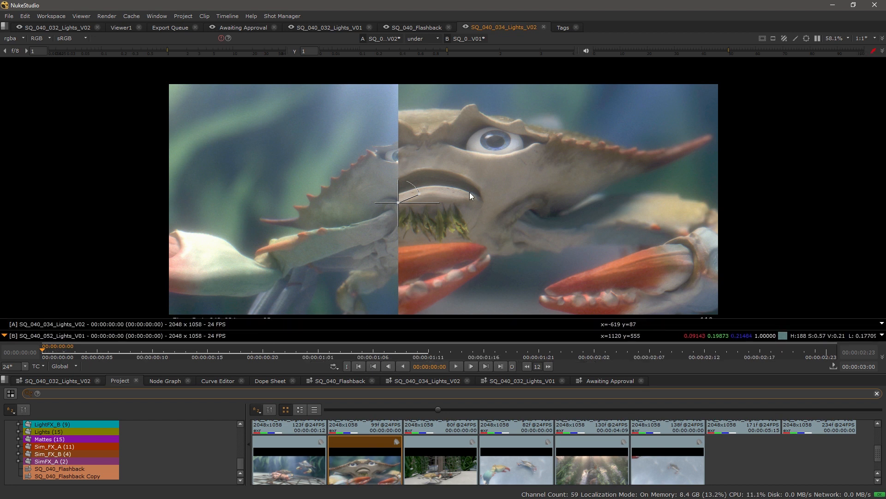
{"action": "mouse_move", "coordinate": [470, 193]}
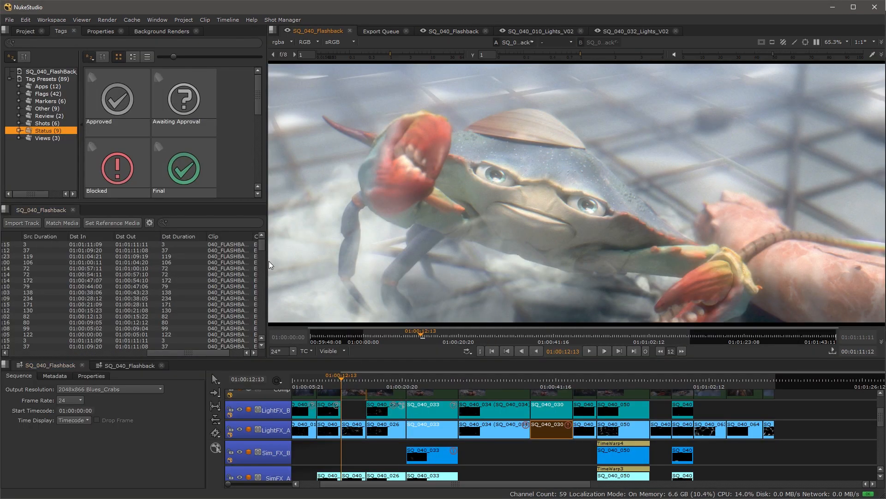
Step: Widen the Tags panel and filter the shot spreadsheet by Awaiting Approval and Blocked tags
{"action": "left_click_drag", "start_coordinate": [267, 261], "coordinate": [296, 261]}
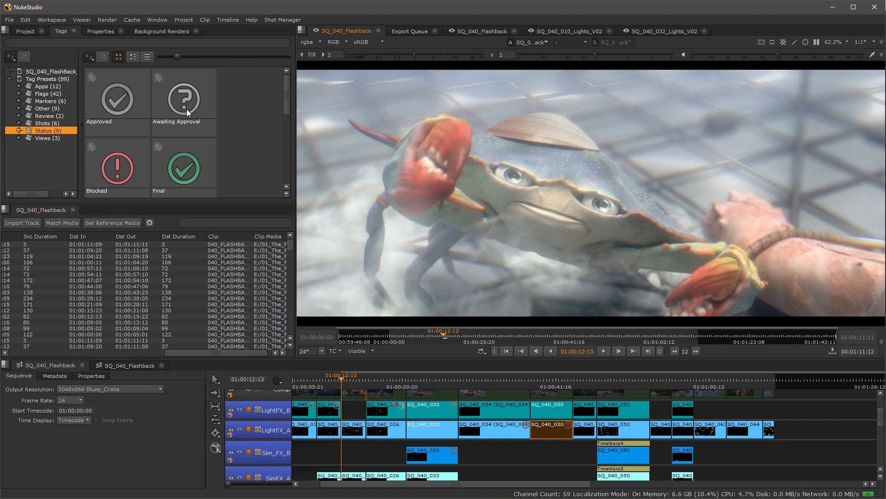
{"action": "left_click_drag", "start_coordinate": [186, 92], "coordinate": [227, 221]}
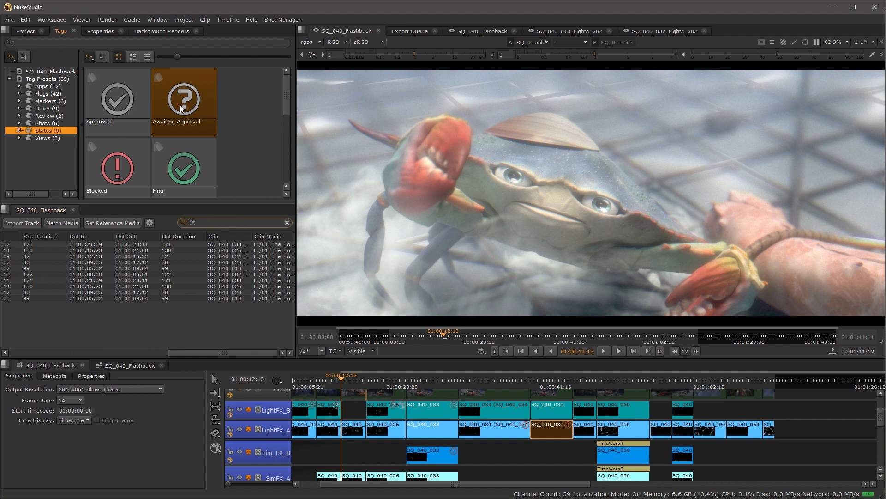
{"action": "left_click", "coordinate": [227, 139]}
{"action": "left_click_drag", "start_coordinate": [130, 170], "coordinate": [226, 223]}
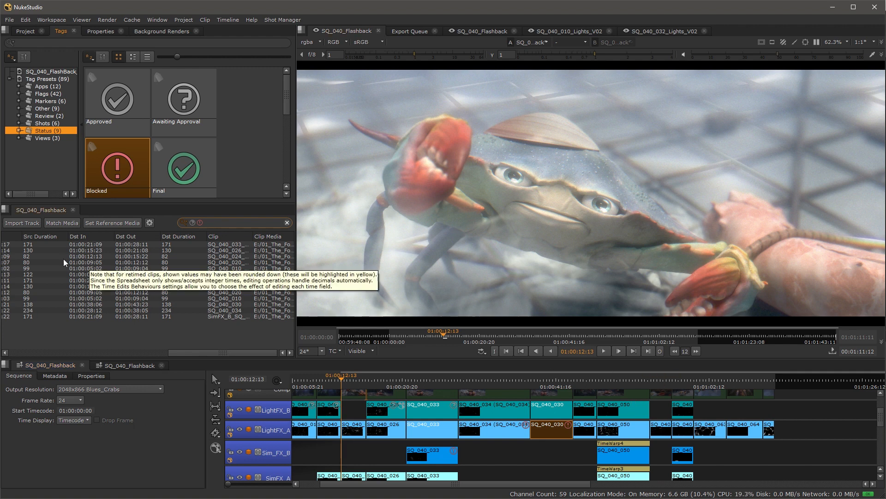
Step: Step through filtered shots SQ_040_024, 020, 010, 002, 033, 030, 034 and 026
{"action": "left_click", "coordinate": [29, 257]}
{"action": "left_click", "coordinate": [29, 263]}
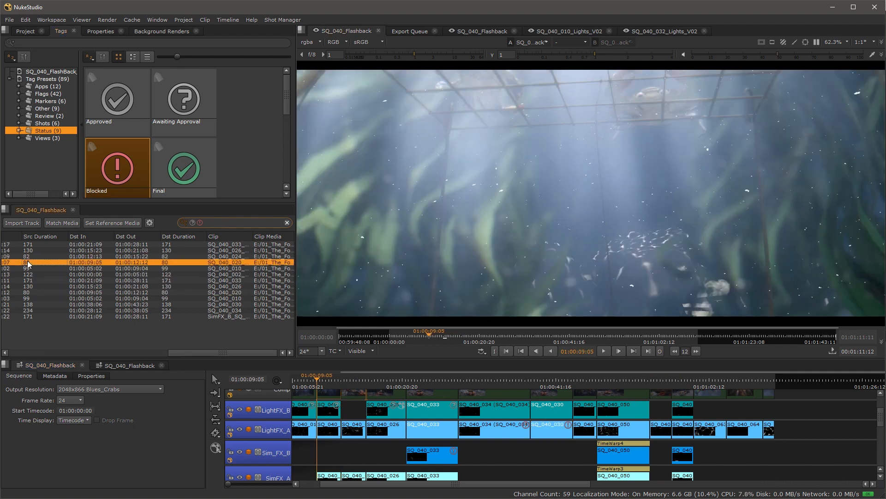
{"action": "left_click", "coordinate": [32, 268]}
{"action": "left_click", "coordinate": [32, 274]}
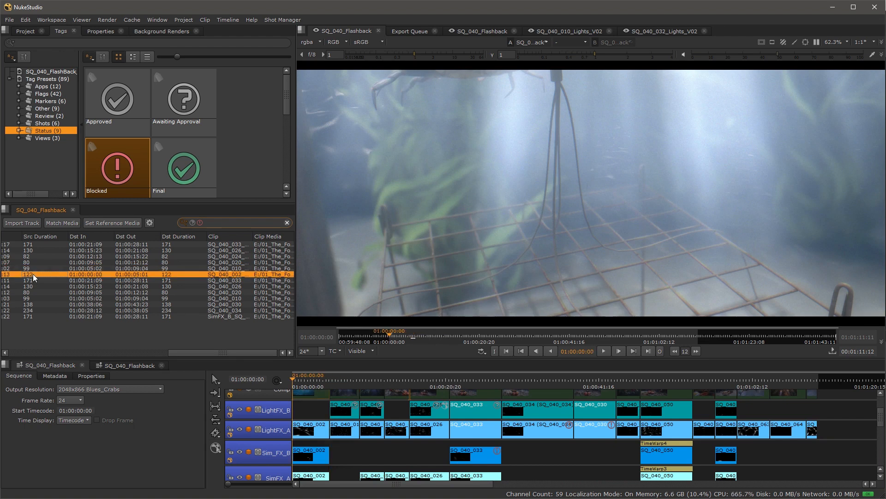
{"action": "left_click", "coordinate": [33, 282]}
{"action": "left_click", "coordinate": [30, 291]}
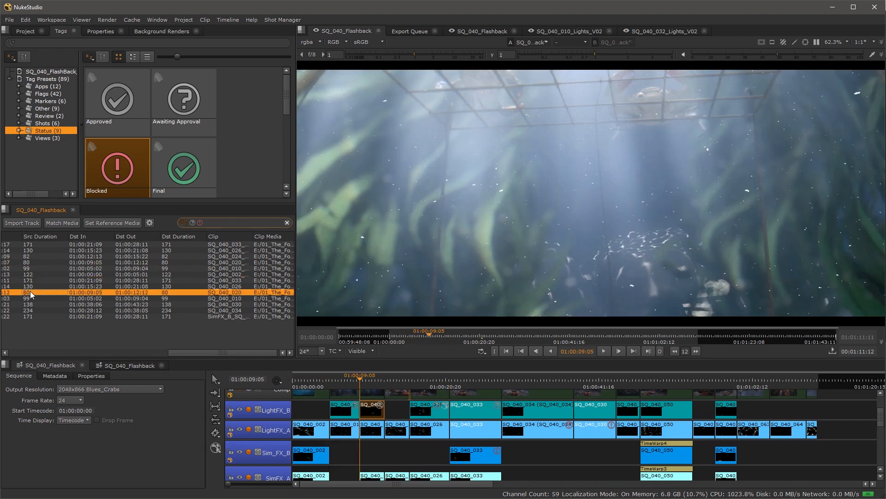
{"action": "left_click", "coordinate": [29, 300]}
{"action": "left_click", "coordinate": [31, 307]}
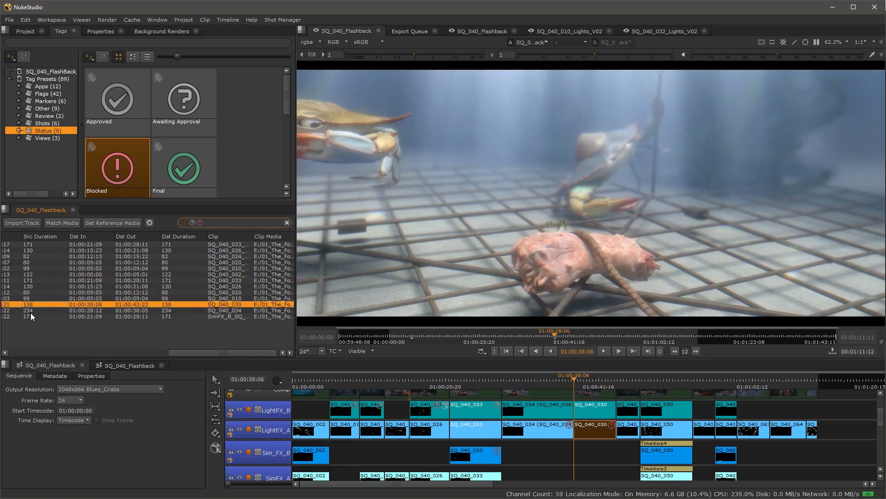
{"action": "left_click", "coordinate": [30, 312]}
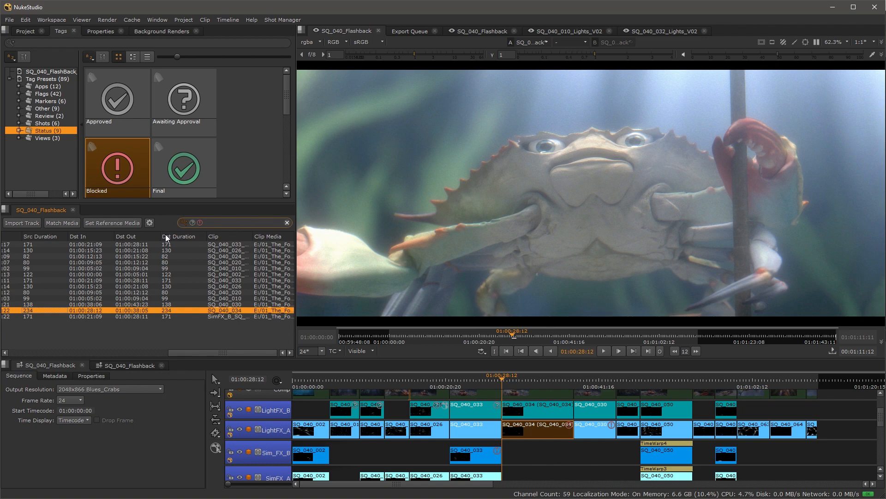
{"action": "left_click", "coordinate": [88, 273]}
{"action": "left_click", "coordinate": [83, 250]}
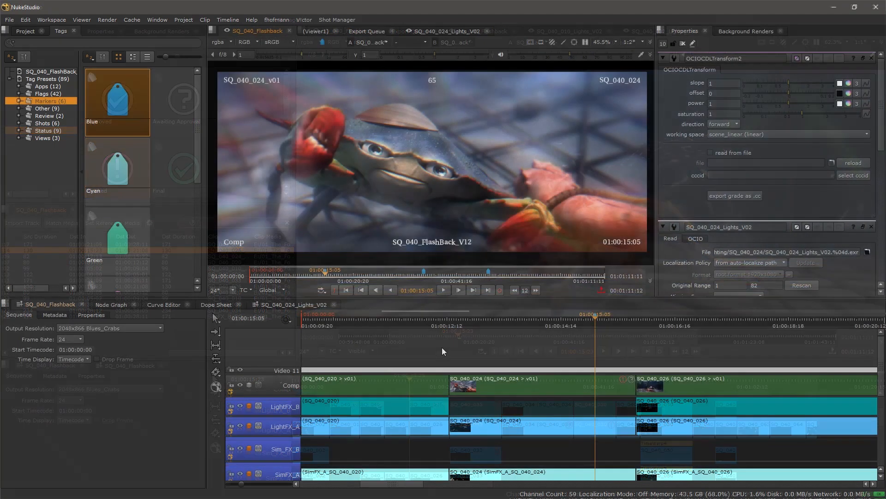
Step: Bring the sequence start and Video 11/Comp tracks into view, then switch to the Review workspace
{"action": "scroll", "coordinate": [442, 347], "scroll_direction": "down", "scroll_amount": 5}
{"action": "left_click_drag", "start_coordinate": [394, 359], "coordinate": [706, 356]}
{"action": "scroll", "coordinate": [372, 414], "scroll_direction": "down", "scroll_amount": 1}
{"action": "scroll", "coordinate": [372, 414], "scroll_direction": "down", "scroll_amount": 1}
{"action": "scroll", "coordinate": [445, 365], "scroll_direction": "down", "scroll_amount": 4}
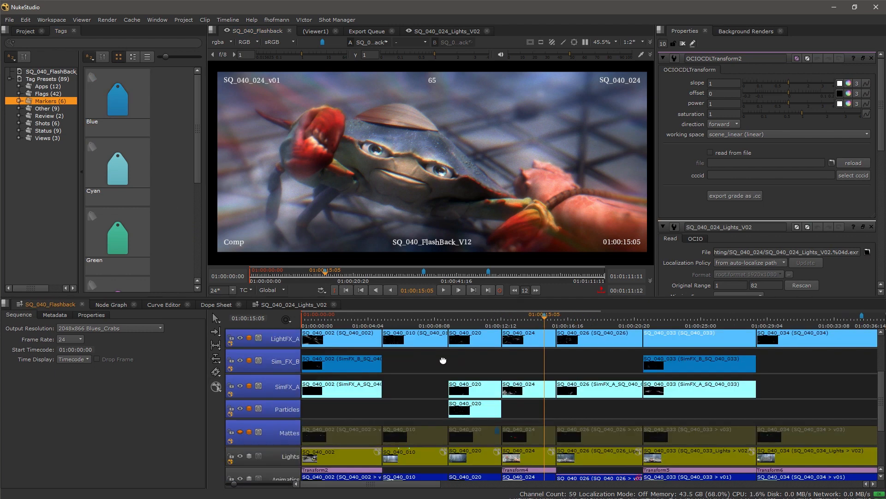
{"action": "left_click_drag", "start_coordinate": [446, 373], "coordinate": [459, 413]}
{"action": "scroll", "coordinate": [425, 397], "scroll_direction": "up", "scroll_amount": 1}
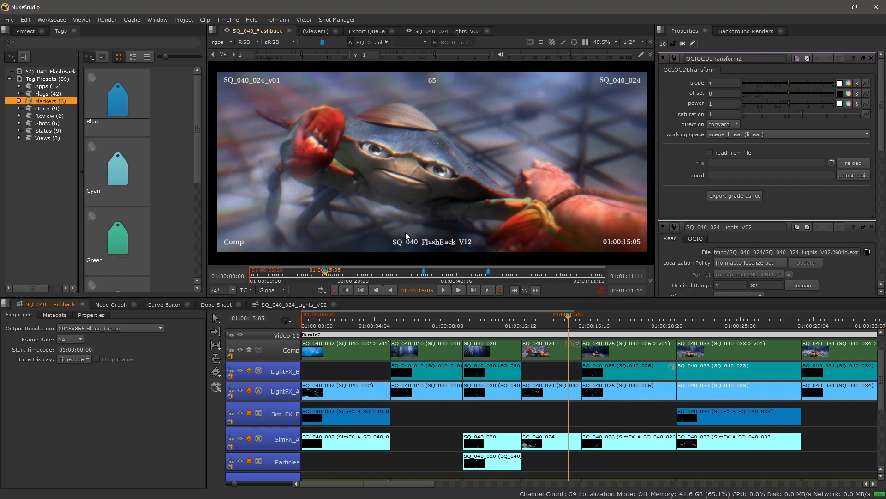
{"action": "left_click", "coordinate": [52, 20]}
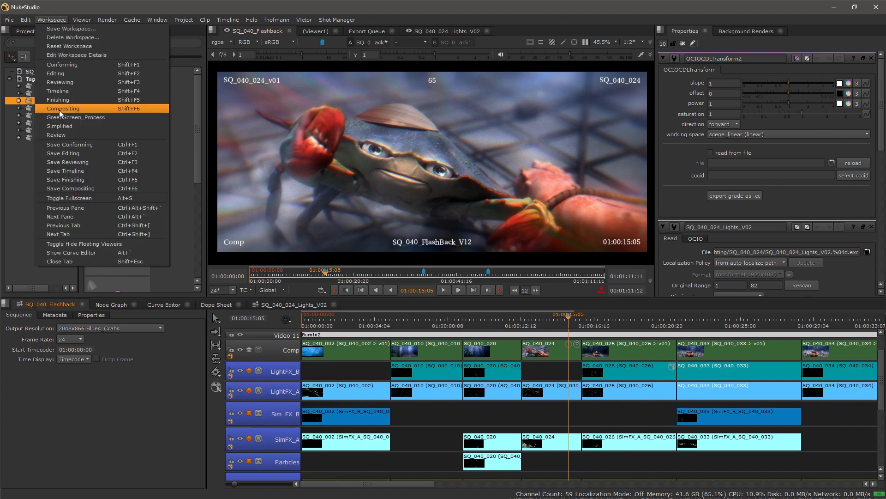
{"action": "left_click", "coordinate": [76, 137]}
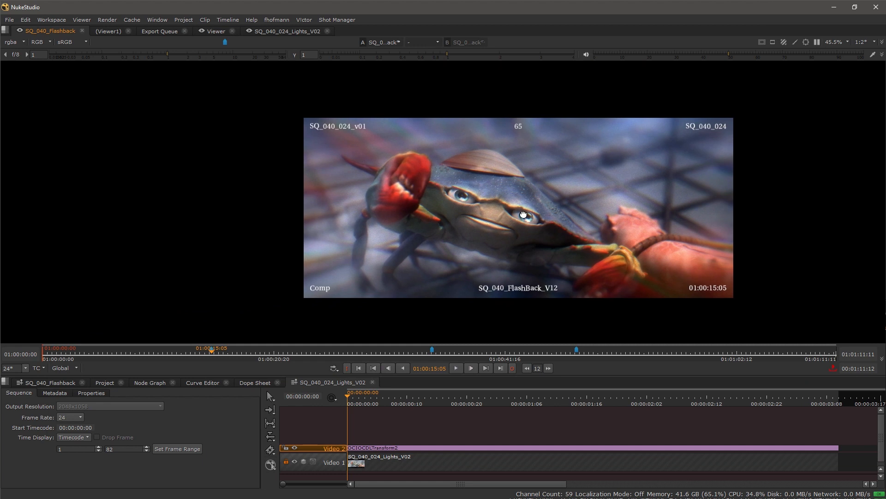
Step: Close the Lights_V02 timeline, fit the viewer, hide the Video 11 burn-in, and enable annotation tools
{"action": "left_click", "coordinate": [372, 382]}
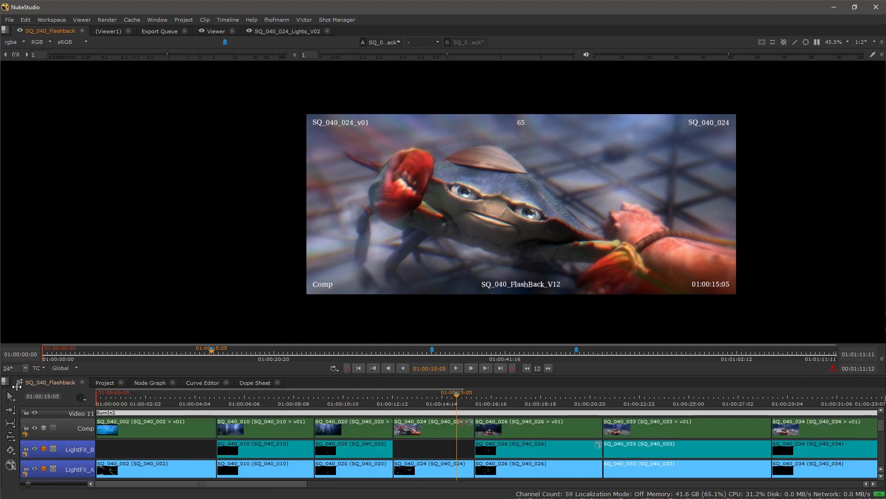
{"action": "left_click_drag", "start_coordinate": [447, 424], "coordinate": [438, 446]}
{"action": "left_click_drag", "start_coordinate": [578, 198], "coordinate": [461, 196]}
{"action": "key", "text": "f"}
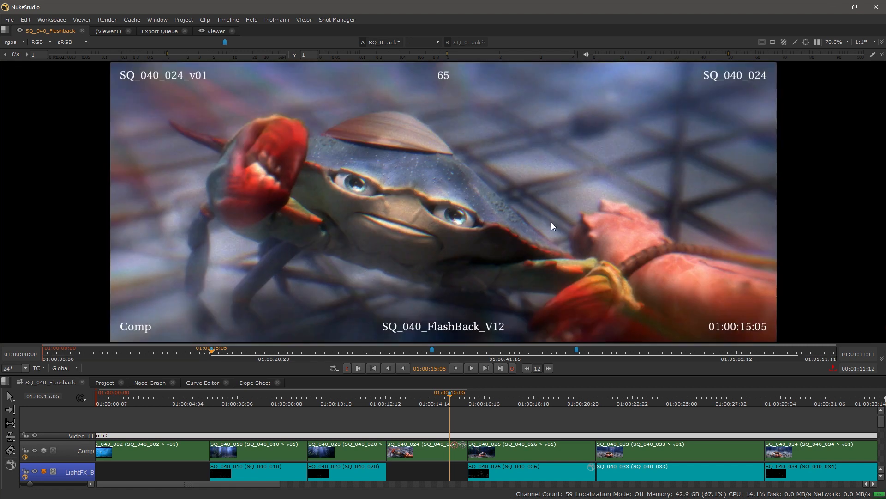
{"action": "left_click", "coordinate": [34, 435]}
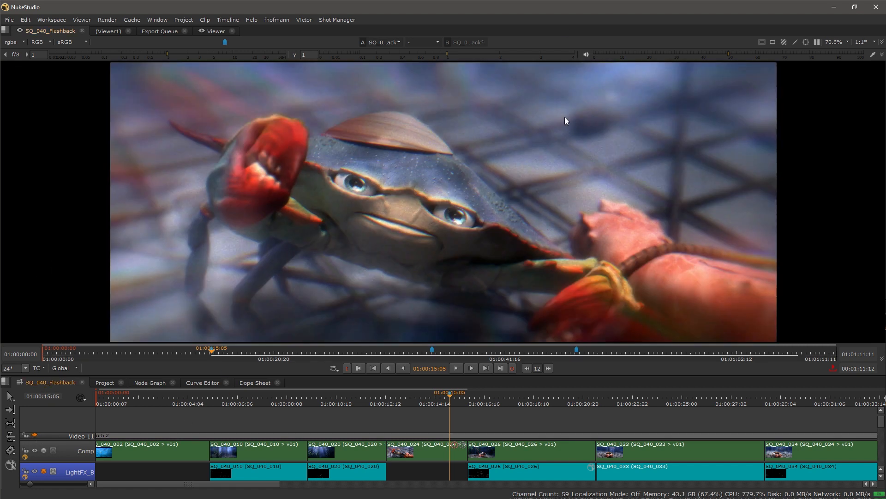
{"action": "left_click", "coordinate": [795, 42]}
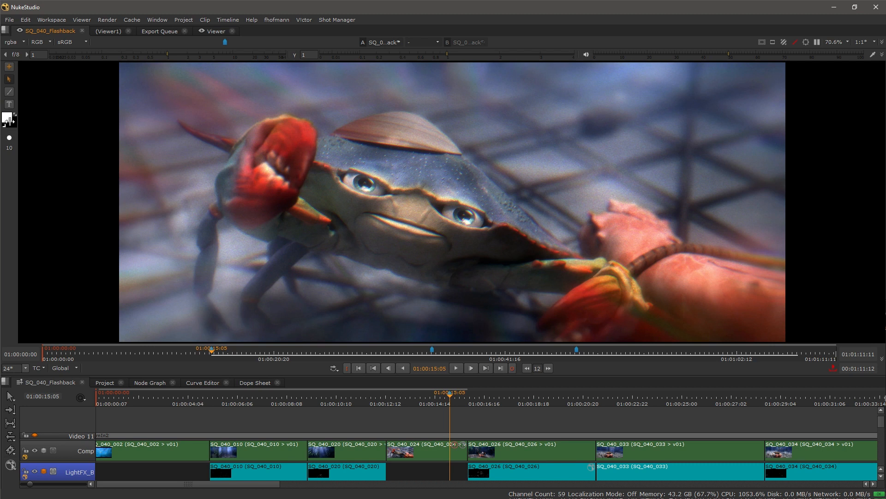
Step: Create a new current-frame sequence annotation with magenta as its colour
{"action": "left_click", "coordinate": [9, 68]}
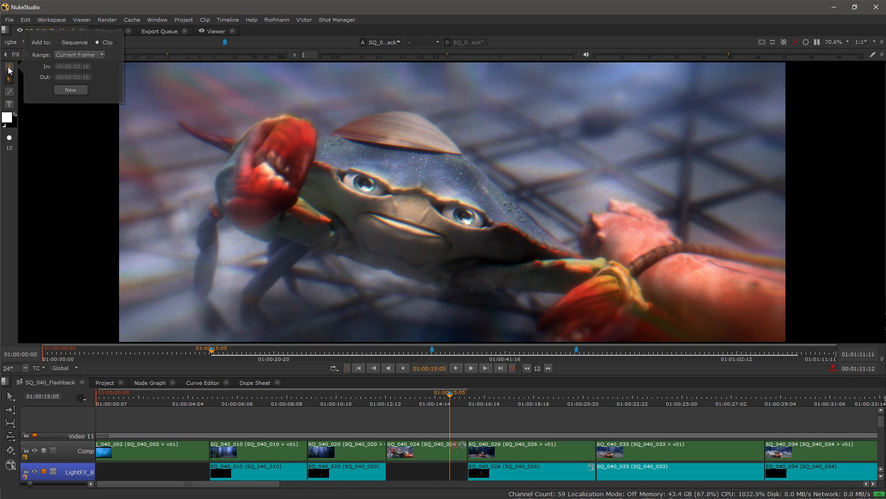
{"action": "left_click", "coordinate": [72, 43]}
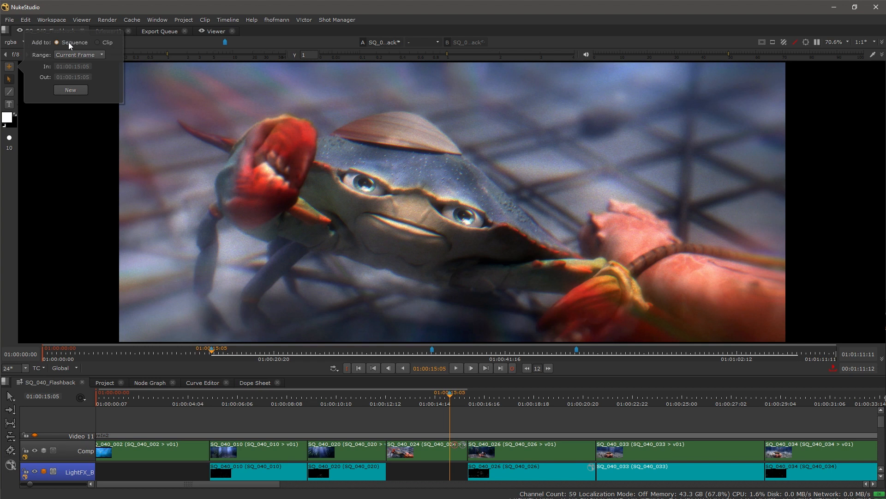
{"action": "left_click", "coordinate": [100, 55]}
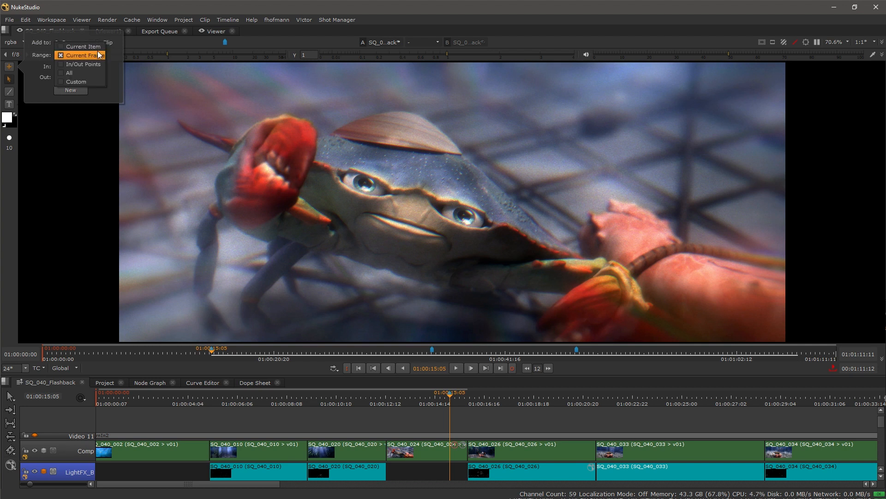
{"action": "left_click", "coordinate": [99, 55]}
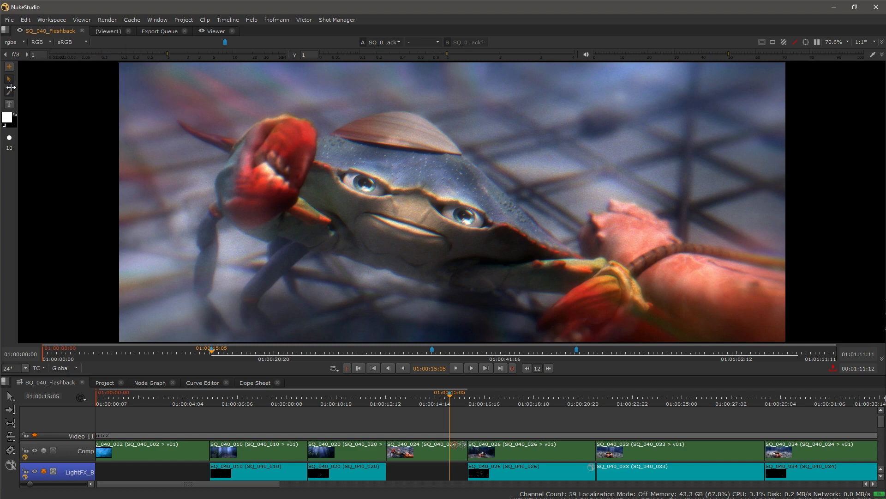
{"action": "mouse_move", "coordinate": [10, 121]}
{"action": "left_click", "coordinate": [74, 116]}
Step: At 01:00:16:12, set brush size to 7 and paint a loop around the background crab
{"action": "left_click_drag", "start_coordinate": [450, 394], "coordinate": [480, 396]}
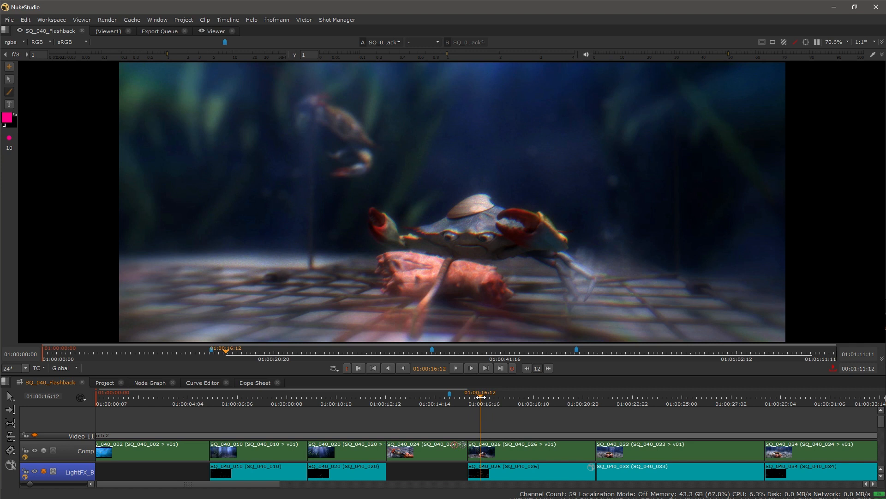
{"action": "left_click", "coordinate": [9, 143]}
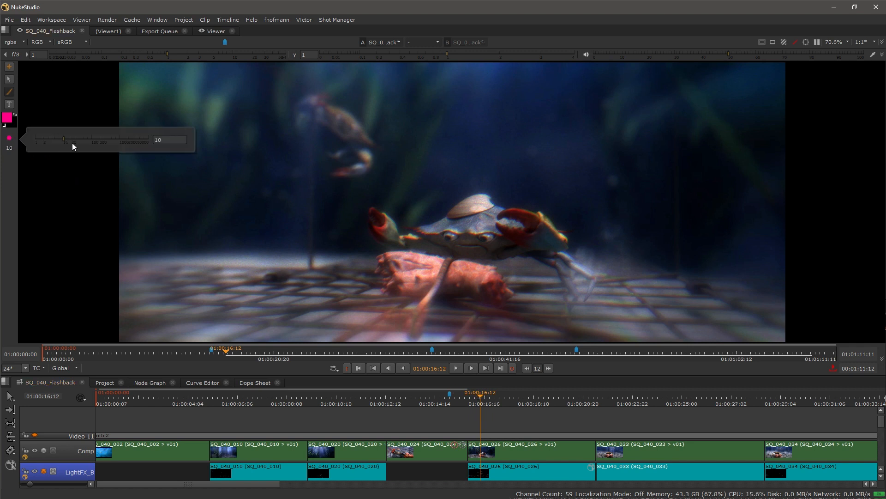
{"action": "left_click_drag", "start_coordinate": [62, 136], "coordinate": [59, 137]}
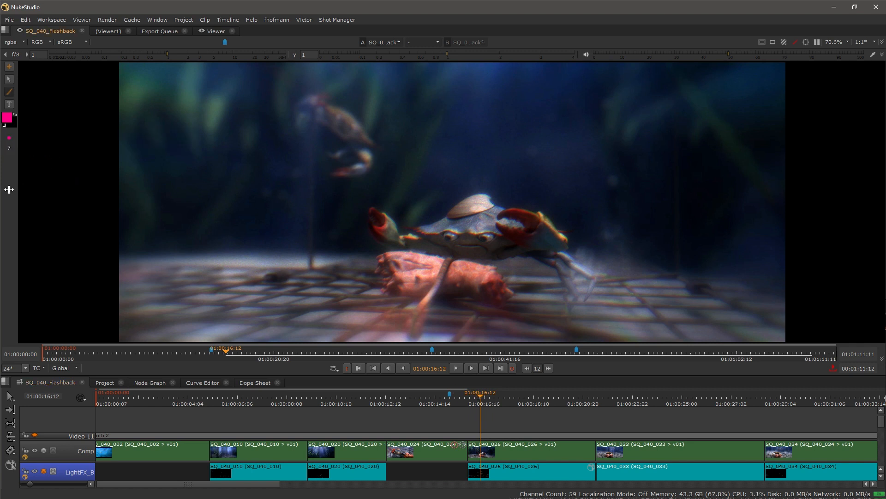
{"action": "mouse_move", "coordinate": [386, 188]}
{"action": "left_mouse_down"}
{"action": "mouse_move", "coordinate": [358, 200]}
{"action": "mouse_move", "coordinate": [352, 187]}
{"action": "left_mouse_up"}
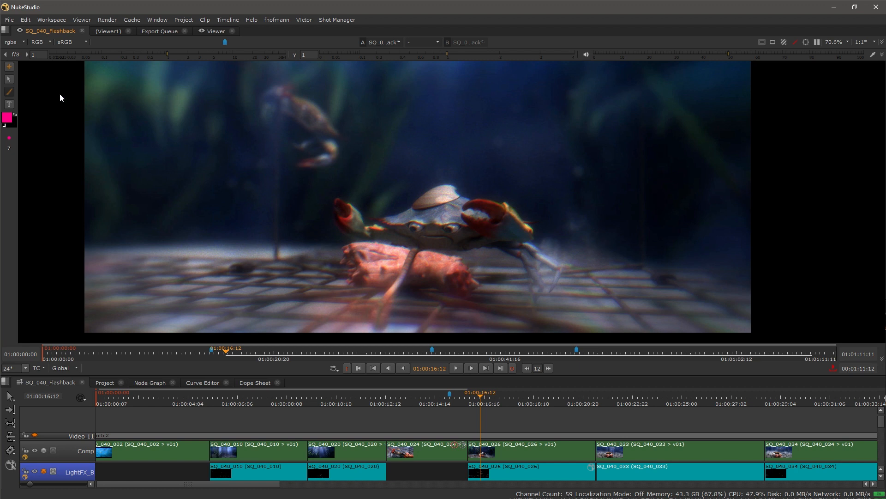
{"action": "mouse_move", "coordinate": [327, 94]}
{"action": "left_mouse_down"}
{"action": "mouse_move", "coordinate": [273, 91]}
{"action": "mouse_move", "coordinate": [251, 138]}
{"action": "mouse_move", "coordinate": [316, 160]}
{"action": "mouse_move", "coordinate": [329, 123]}
{"action": "mouse_move", "coordinate": [325, 91]}
{"action": "left_mouse_up"}
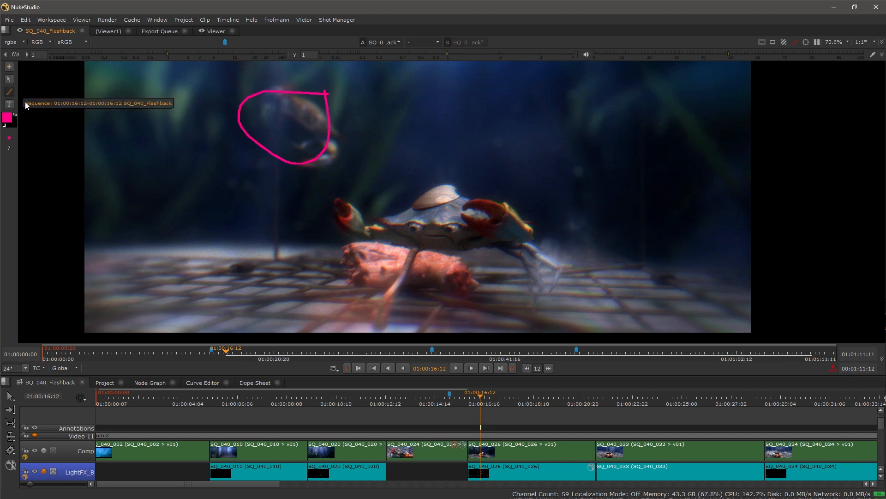
Step: Add a text annotation reading 'too much dof' beside the pink circle
{"action": "left_click", "coordinate": [8, 104]}
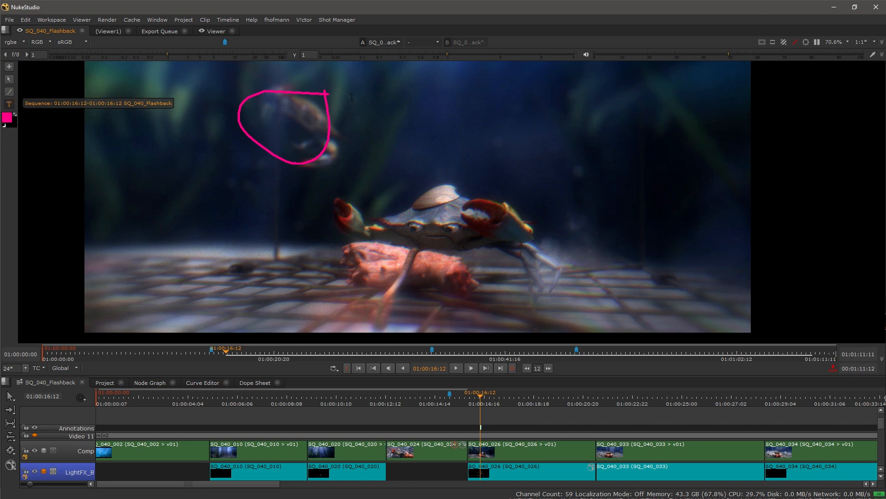
{"action": "left_click", "coordinate": [441, 129]}
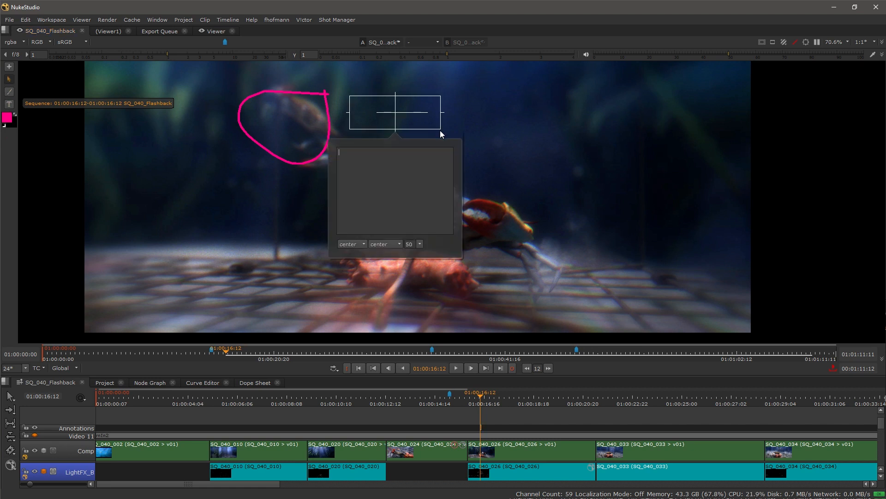
{"action": "type", "text": "too much"}
{"action": "key", "text": "Return"}
{"action": "type", "text": "dof"}
{"action": "left_click", "coordinate": [442, 122]}
Step: Widen the 'too much dof' note to one line and move it below the circle
{"action": "left_click", "coordinate": [420, 110]}
{"action": "left_click_drag", "start_coordinate": [441, 112], "coordinate": [469, 112]}
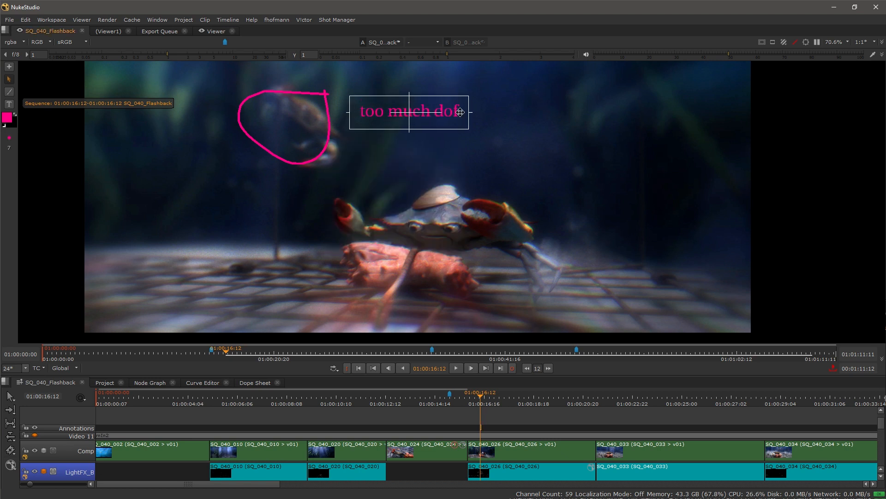
{"action": "mouse_move", "coordinate": [409, 112]}
{"action": "left_mouse_down"}
{"action": "mouse_move", "coordinate": [218, 148]}
{"action": "mouse_move", "coordinate": [239, 172]}
{"action": "left_mouse_up"}
{"action": "left_click", "coordinate": [233, 214]}
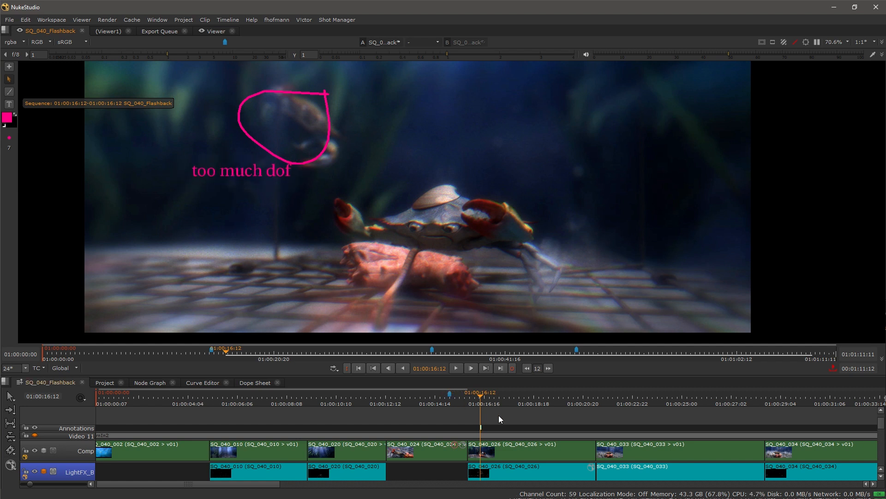
{"action": "scroll", "coordinate": [494, 421], "scroll_direction": "up", "scroll_amount": 5}
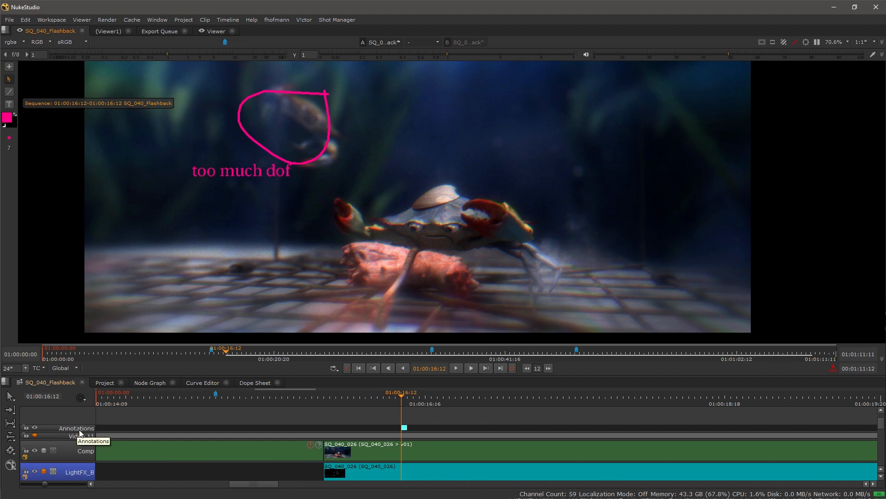
Step: Scrub to locate the pink annotation and drag its end out to 01:00:17:06
{"action": "left_click", "coordinate": [365, 396]}
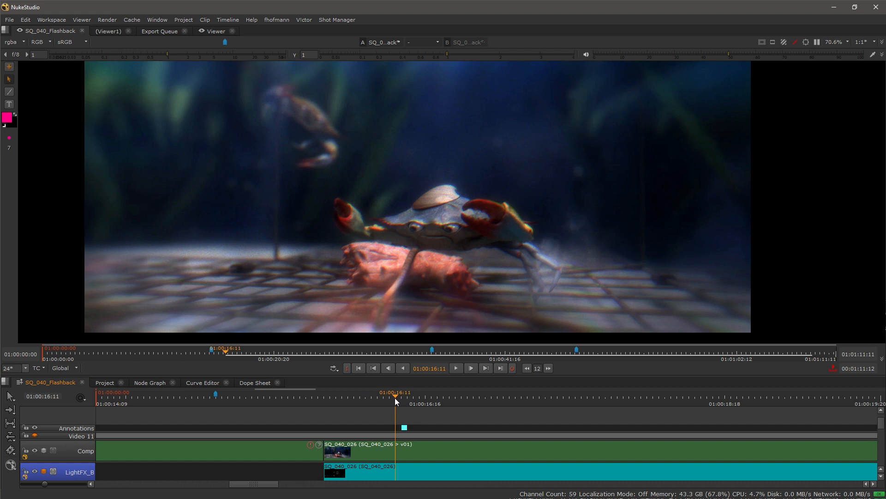
{"action": "mouse_move", "coordinate": [365, 396]}
{"action": "left_mouse_down"}
{"action": "mouse_move", "coordinate": [442, 398]}
{"action": "mouse_move", "coordinate": [395, 398]}
{"action": "mouse_move", "coordinate": [406, 398]}
{"action": "left_mouse_up"}
{"action": "scroll", "coordinate": [401, 424], "scroll_direction": "up", "scroll_amount": 1}
{"action": "scroll", "coordinate": [402, 424], "scroll_direction": "up", "scroll_amount": 1}
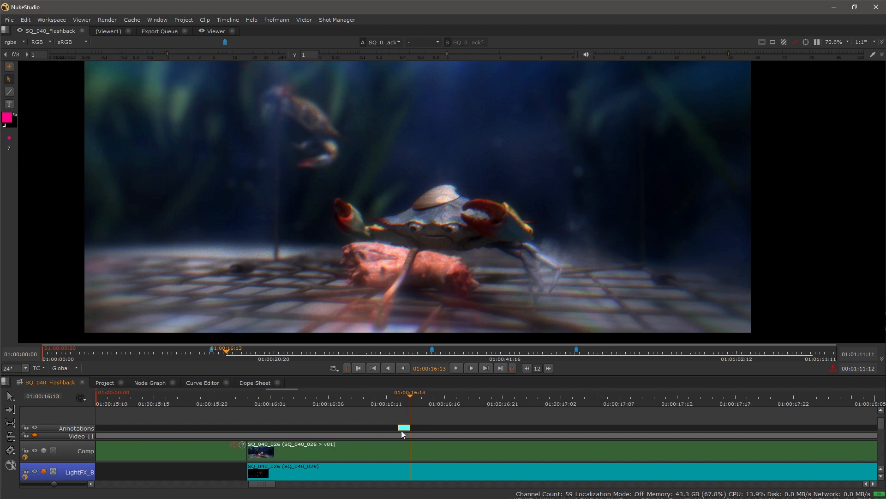
{"action": "left_click_drag", "start_coordinate": [407, 427], "coordinate": [616, 427]}
{"action": "scroll", "coordinate": [460, 403], "scroll_direction": "down", "scroll_amount": 1}
{"action": "scroll", "coordinate": [460, 402], "scroll_direction": "down", "scroll_amount": 1}
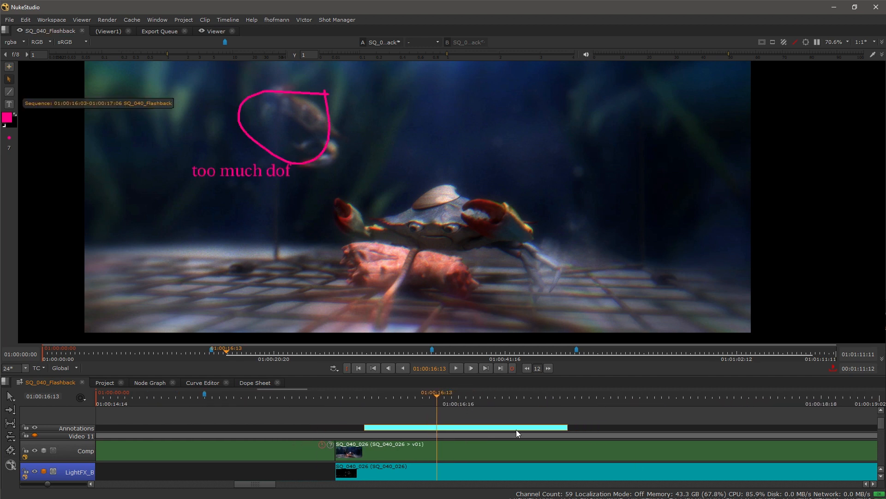
{"action": "scroll", "coordinate": [516, 430], "scroll_direction": "down", "scroll_amount": 2}
{"action": "scroll", "coordinate": [494, 422], "scroll_direction": "down", "scroll_amount": 1}
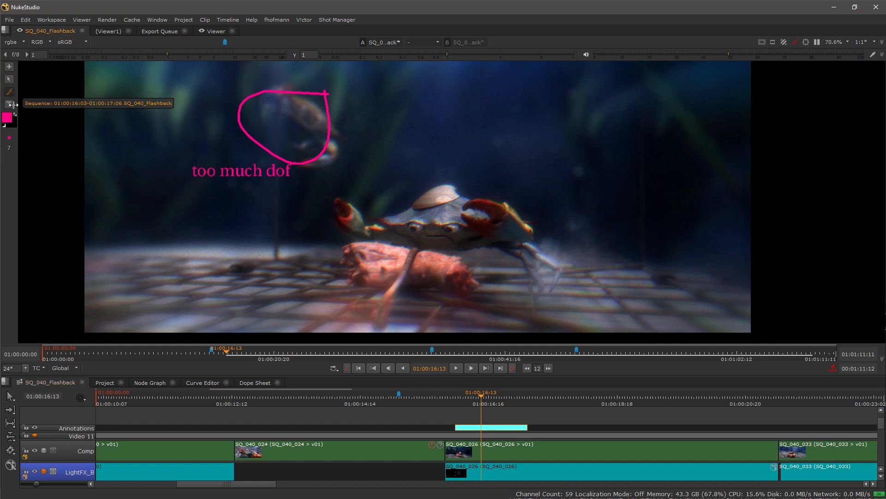
Step: Switch the colour to green, create a new sequence annotation, and circle the crab's claw
{"action": "left_click", "coordinate": [7, 120]}
{"action": "left_click_drag", "start_coordinate": [61, 113], "coordinate": [44, 81]}
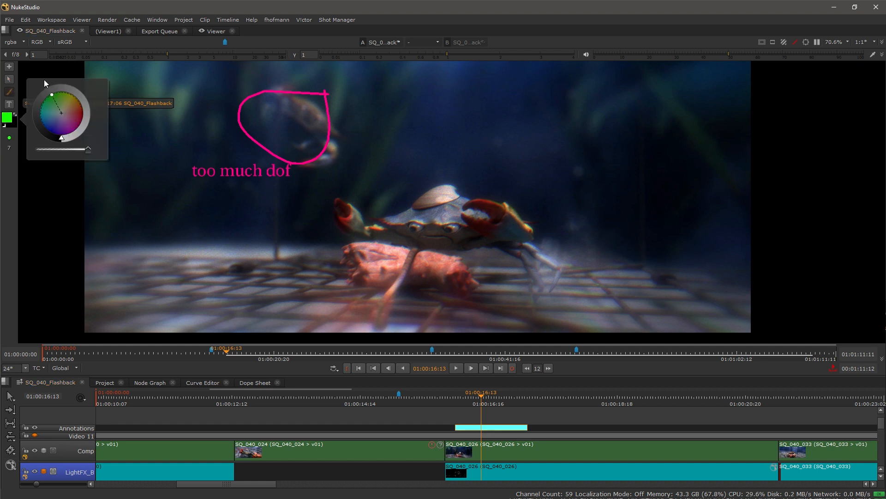
{"action": "left_click", "coordinate": [9, 67]}
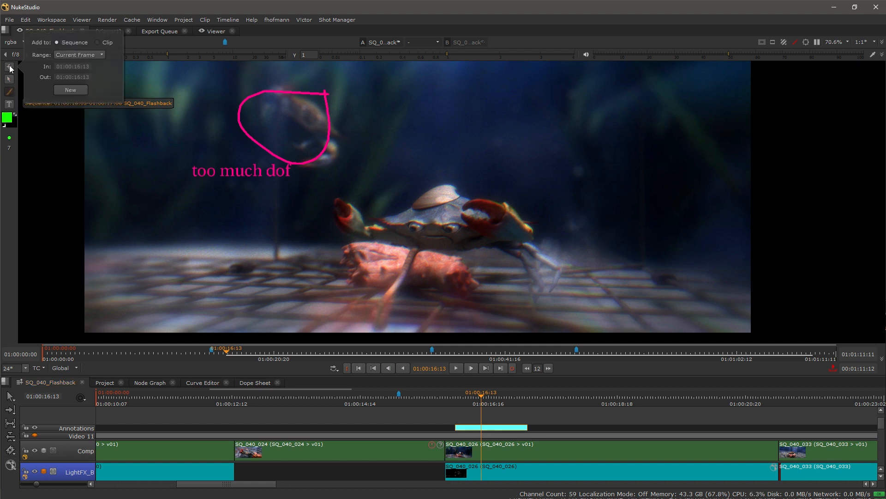
{"action": "left_click", "coordinate": [75, 88]}
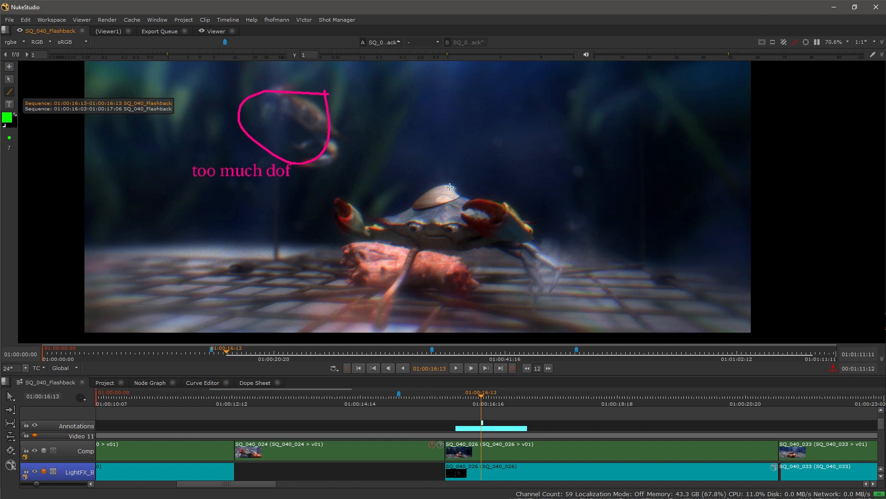
{"action": "mouse_move", "coordinate": [504, 197]}
{"action": "left_mouse_down"}
{"action": "mouse_move", "coordinate": [457, 196]}
{"action": "mouse_move", "coordinate": [472, 235]}
{"action": "mouse_move", "coordinate": [506, 238]}
{"action": "mouse_move", "coordinate": [502, 192]}
{"action": "left_mouse_up"}
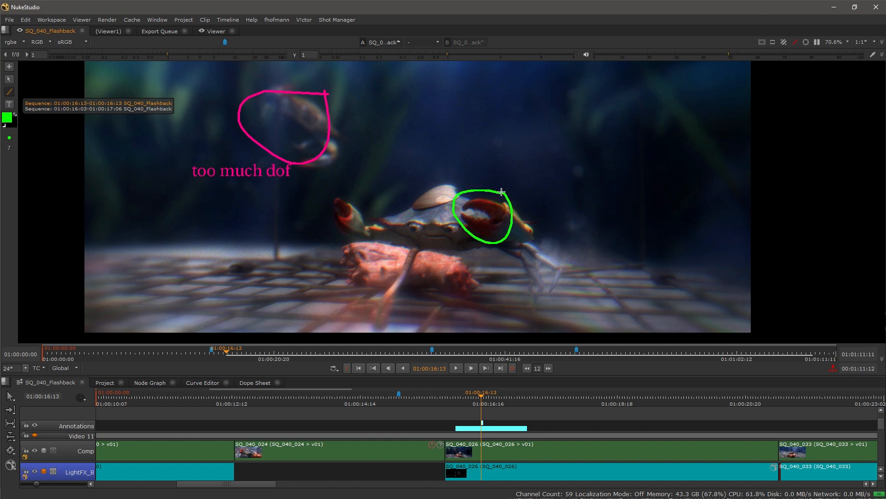
Step: Add a green 'Claw' text label to the right of the claw
{"action": "left_click", "coordinate": [9, 104]}
{"action": "left_click_drag", "start_coordinate": [524, 176], "coordinate": [591, 221]}
{"action": "type", "text": "Claw"}
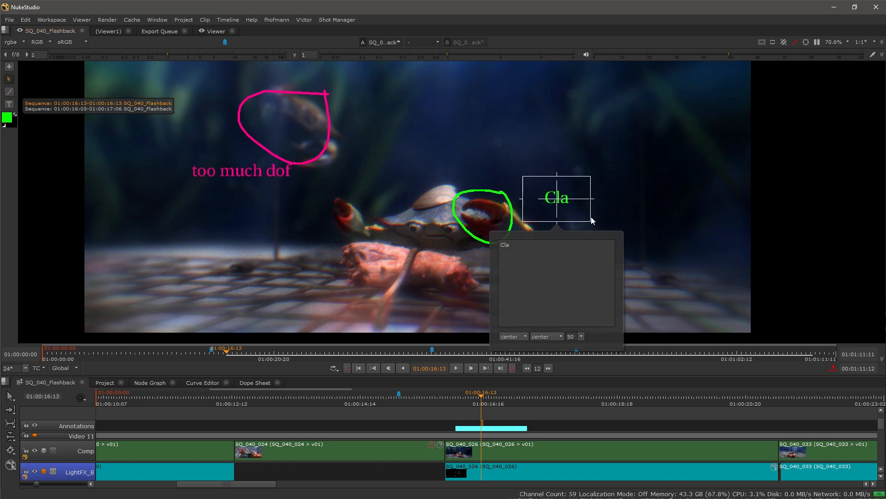
{"action": "left_click", "coordinate": [599, 209]}
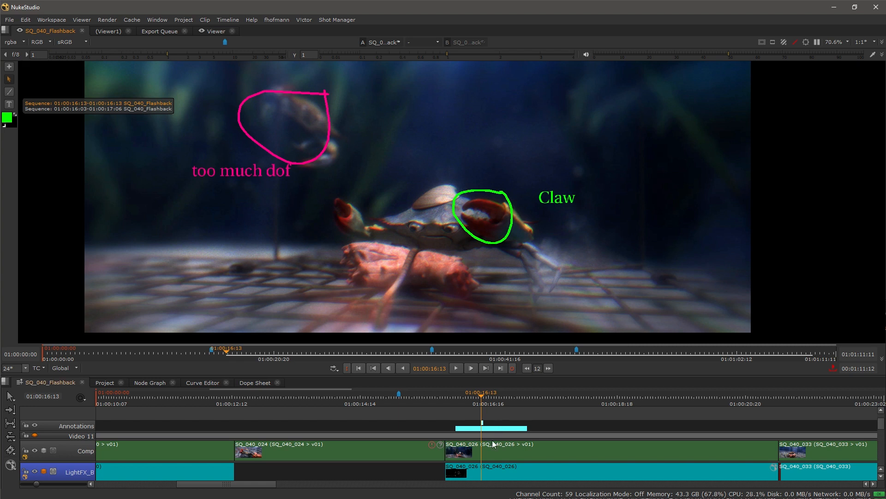
Step: Toggle between the pink 'too much dof' and green 'Claw' annotations in the list
{"action": "scroll", "coordinate": [490, 429], "scroll_direction": "up", "scroll_amount": 2}
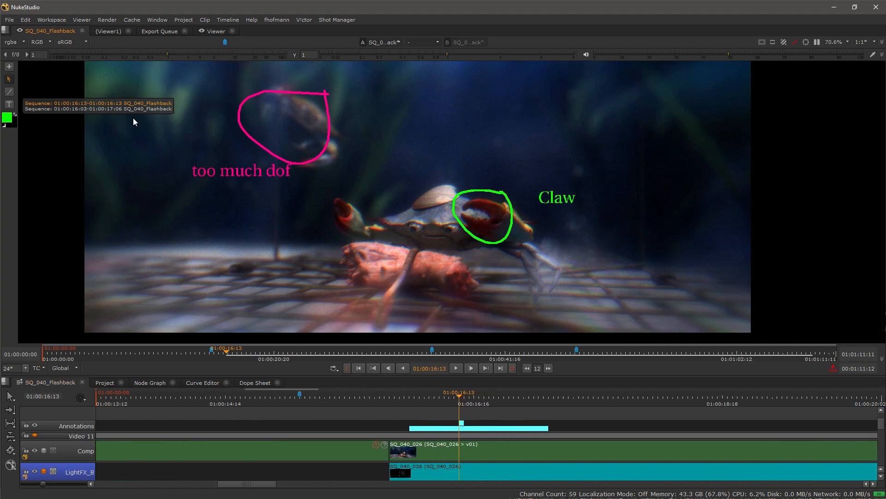
{"action": "left_click", "coordinate": [153, 109]}
{"action": "left_click", "coordinate": [155, 103]}
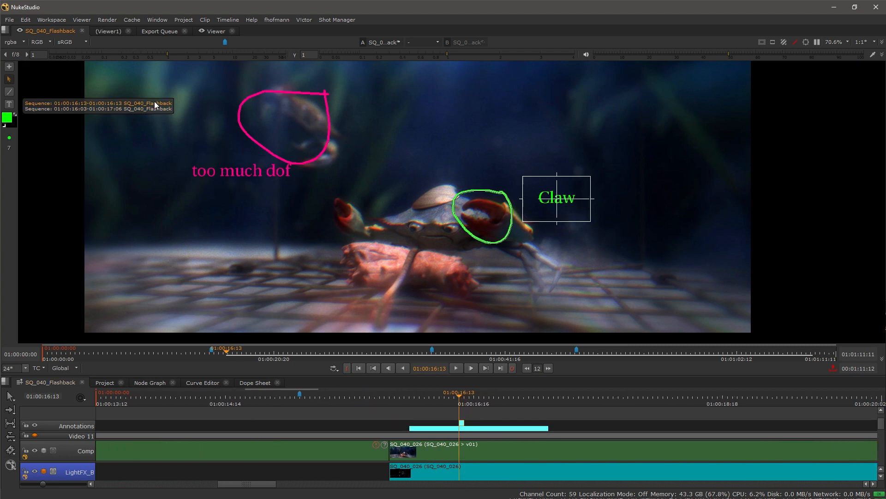
{"action": "left_click", "coordinate": [156, 107]}
{"action": "left_click", "coordinate": [156, 102]}
Step: Hide the Annotations track so the pink 'too much dof' note leaves the viewer
{"action": "left_click", "coordinate": [157, 107]}
{"action": "scroll", "coordinate": [295, 301], "scroll_direction": "down", "scroll_amount": 4}
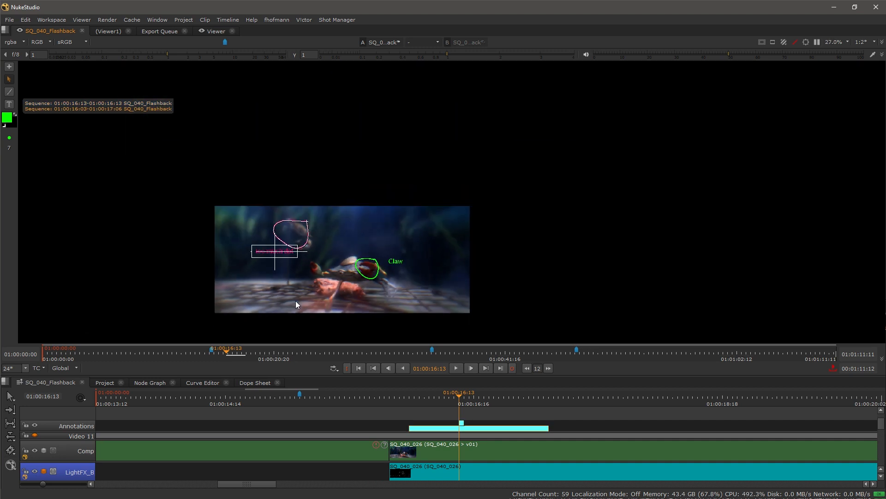
{"action": "scroll", "coordinate": [296, 301], "scroll_direction": "up", "scroll_amount": 2}
{"action": "scroll", "coordinate": [296, 301], "scroll_direction": "up", "scroll_amount": 2}
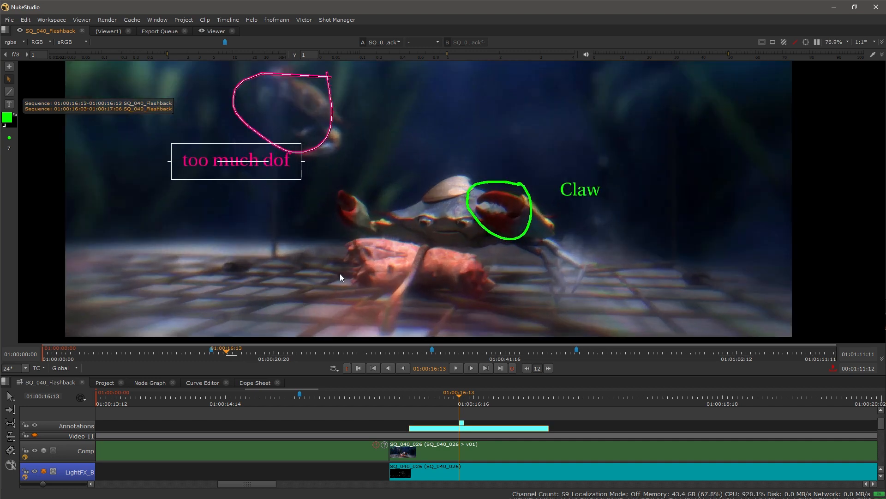
{"action": "left_click", "coordinate": [35, 426]}
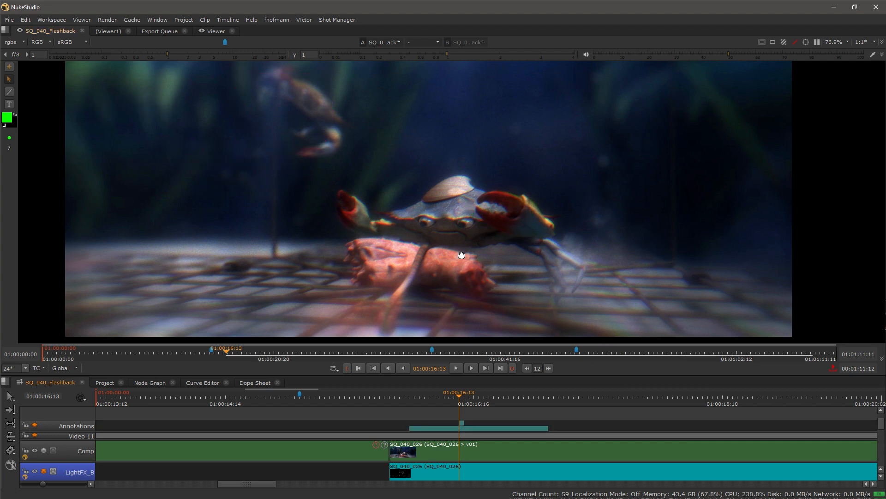
Step: Turn off the Comp track to reveal the brighter SQ_040_026 Lights render beneath
{"action": "left_click_drag", "start_coordinate": [473, 330], "coordinate": [434, 304]}
{"action": "scroll", "coordinate": [413, 428], "scroll_direction": "down", "scroll_amount": 6}
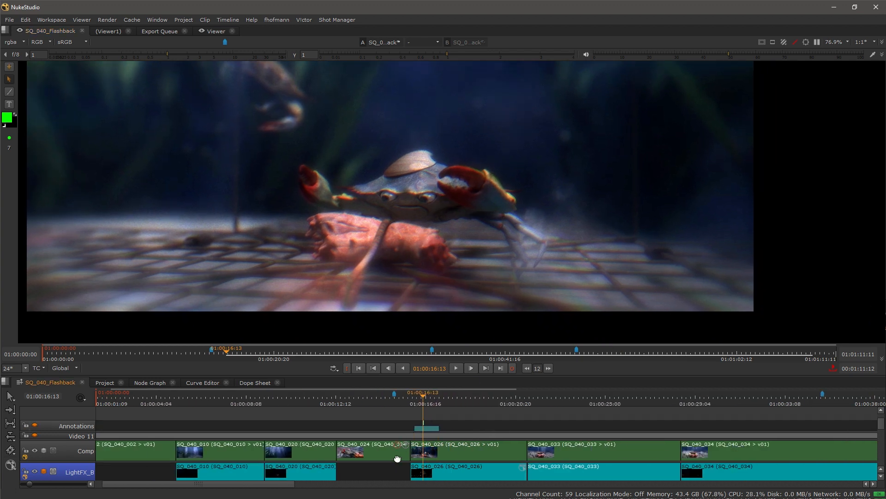
{"action": "scroll", "coordinate": [386, 436], "scroll_direction": "down", "scroll_amount": 3}
{"action": "left_click_drag", "start_coordinate": [386, 436], "coordinate": [388, 469]}
{"action": "left_click_drag", "start_coordinate": [200, 427], "coordinate": [273, 494]}
{"action": "left_click_drag", "start_coordinate": [167, 453], "coordinate": [168, 495]}
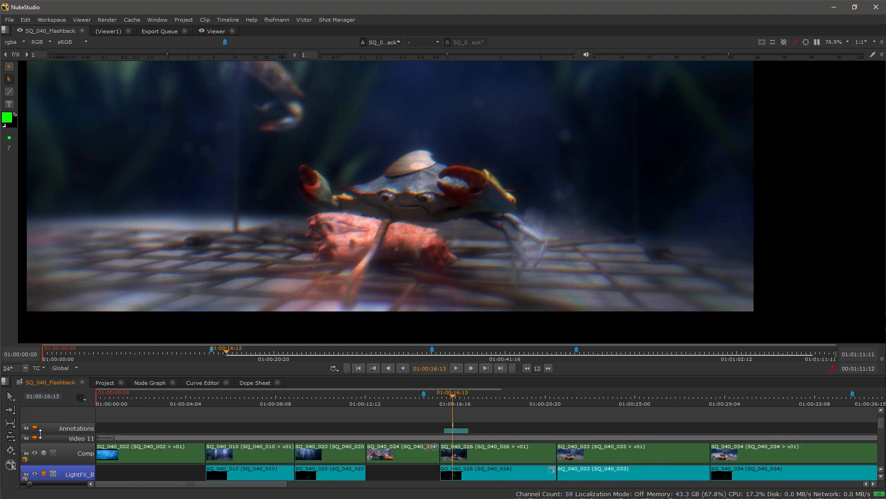
{"action": "left_click", "coordinate": [34, 452]}
{"action": "left_click_drag", "start_coordinate": [418, 467], "coordinate": [305, 410]}
Step: Create a new clip annotation on SQ_040_026 Lights spanning the whole clip
{"action": "scroll", "coordinate": [392, 423], "scroll_direction": "up", "scroll_amount": 2}
{"action": "left_click", "coordinate": [378, 439]}
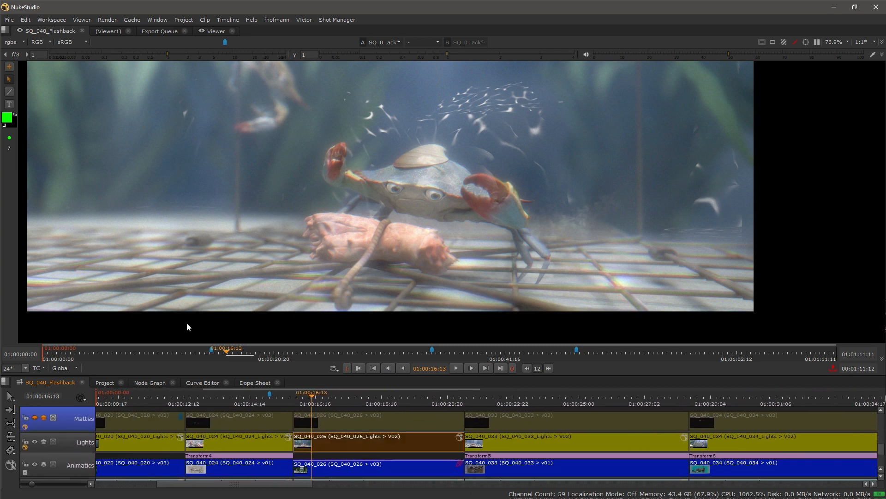
{"action": "left_click", "coordinate": [9, 67]}
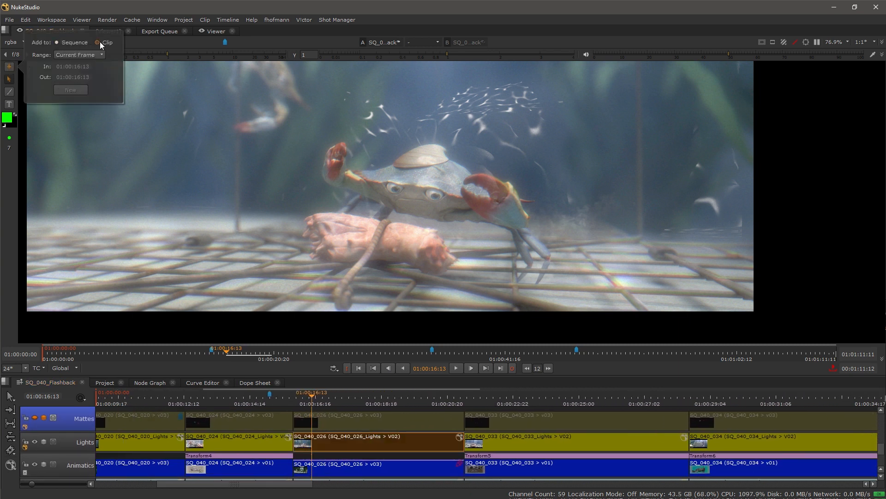
{"action": "left_click", "coordinate": [97, 54]}
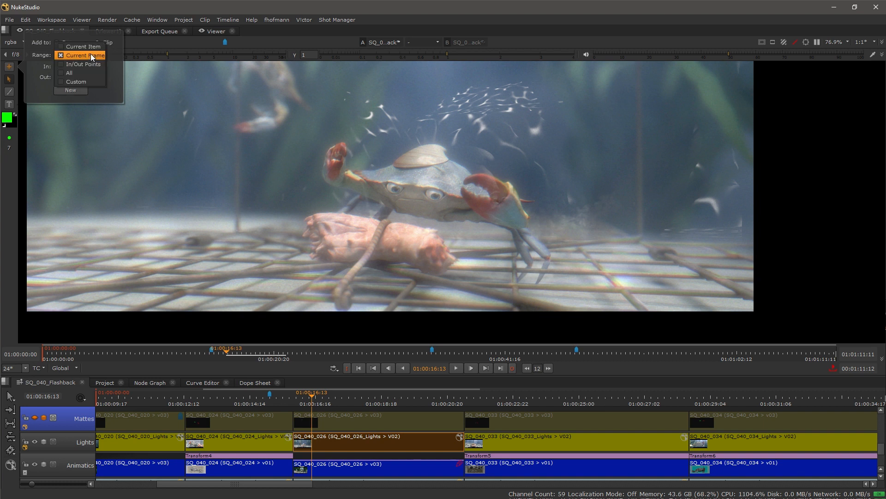
{"action": "left_click", "coordinate": [95, 47]}
{"action": "left_click", "coordinate": [2, 174]}
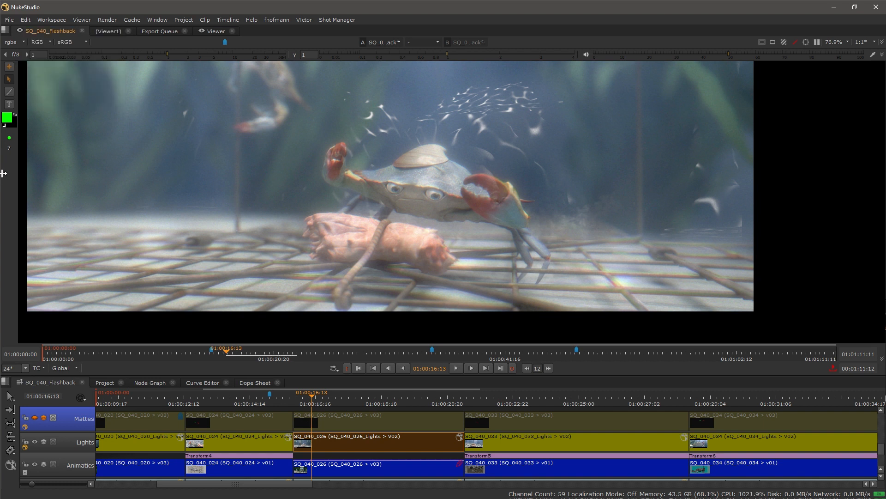
Step: Draw an orange freehand loop around the foreground crab
{"action": "left_click", "coordinate": [9, 92]}
{"action": "left_click", "coordinate": [7, 117]}
{"action": "mouse_move", "coordinate": [437, 120]}
{"action": "left_mouse_down"}
{"action": "mouse_move", "coordinate": [358, 162]}
{"action": "mouse_move", "coordinate": [484, 124]}
{"action": "left_mouse_up"}
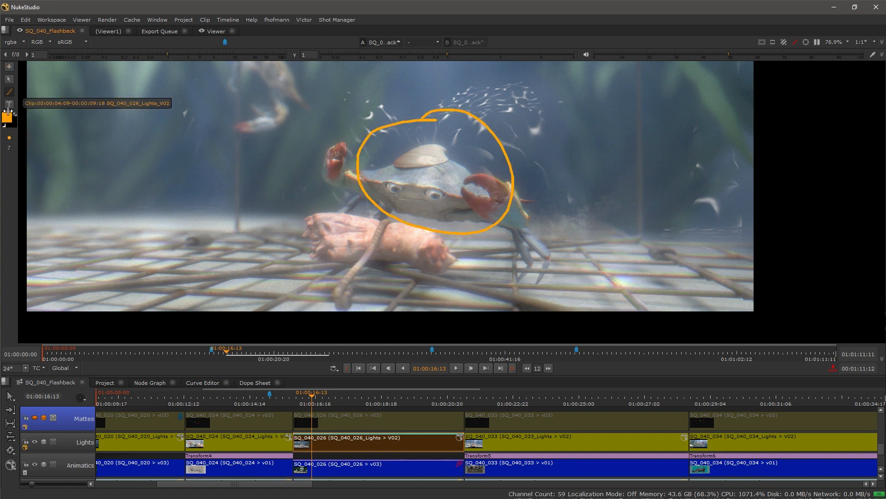
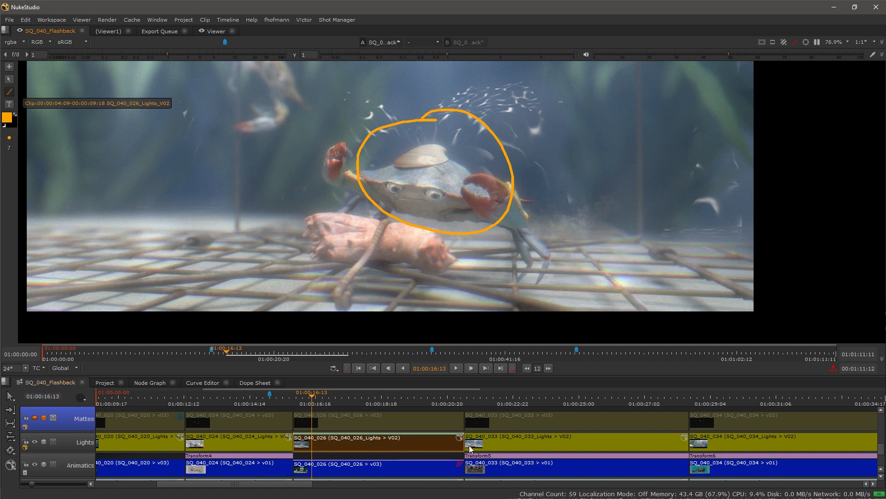
Step: Open SQ_040_026 Lights V02 in its own Viewer/Timeline tab and dock its Read properties at the right
{"action": "right_click", "coordinate": [341, 438]}
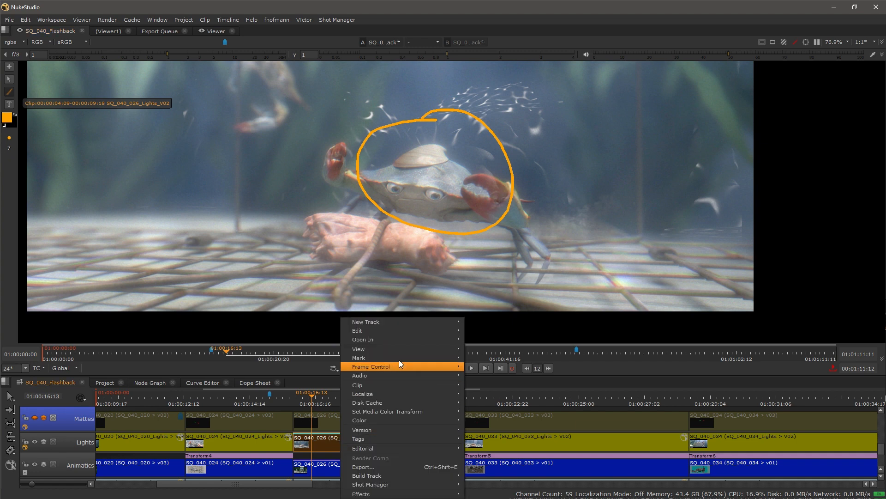
{"action": "mouse_move", "coordinate": [404, 340]}
{"action": "left_click", "coordinate": [518, 366]}
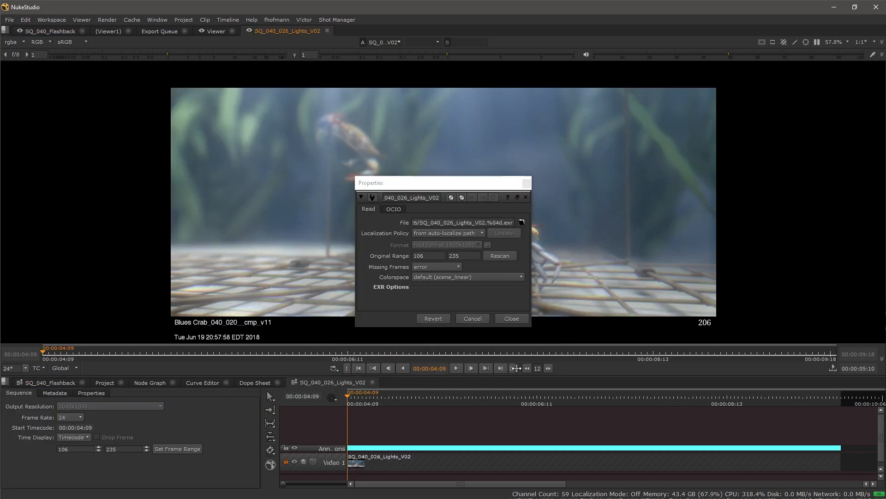
{"action": "left_click_drag", "start_coordinate": [426, 185], "coordinate": [864, 145]}
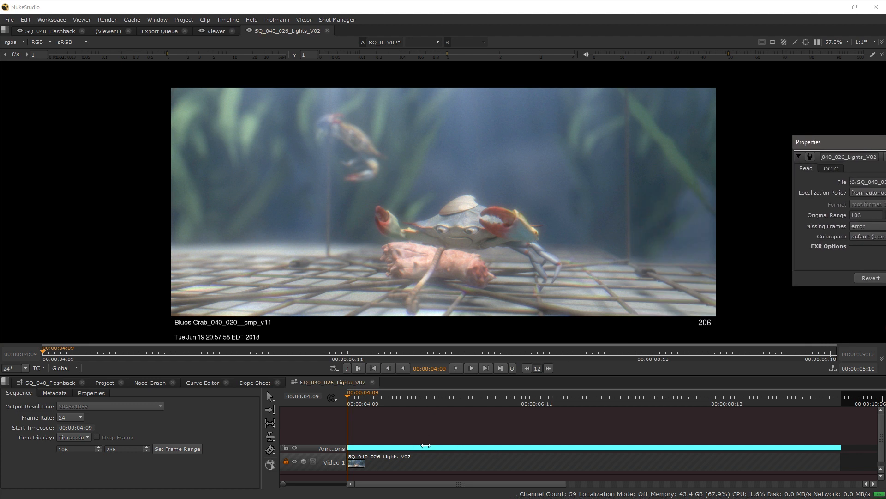
{"action": "left_click_drag", "start_coordinate": [391, 431], "coordinate": [393, 412]}
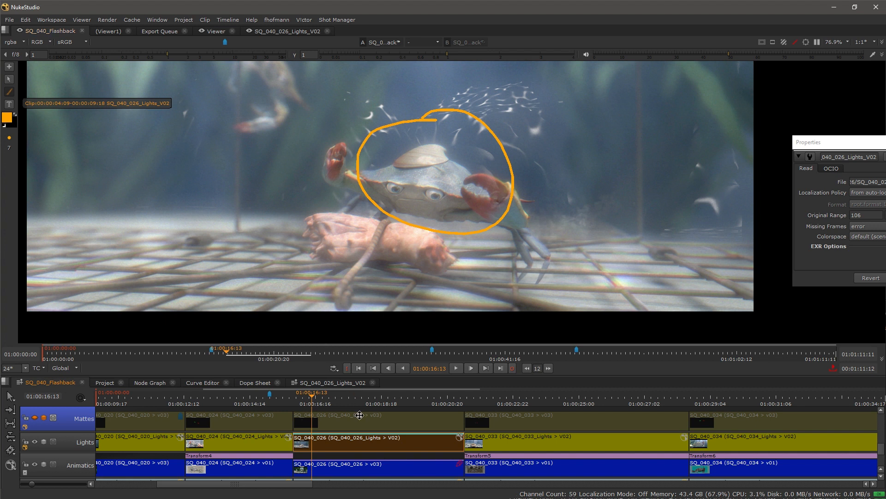
{"action": "key", "text": "v"}
{"action": "left_click", "coordinate": [375, 424]}
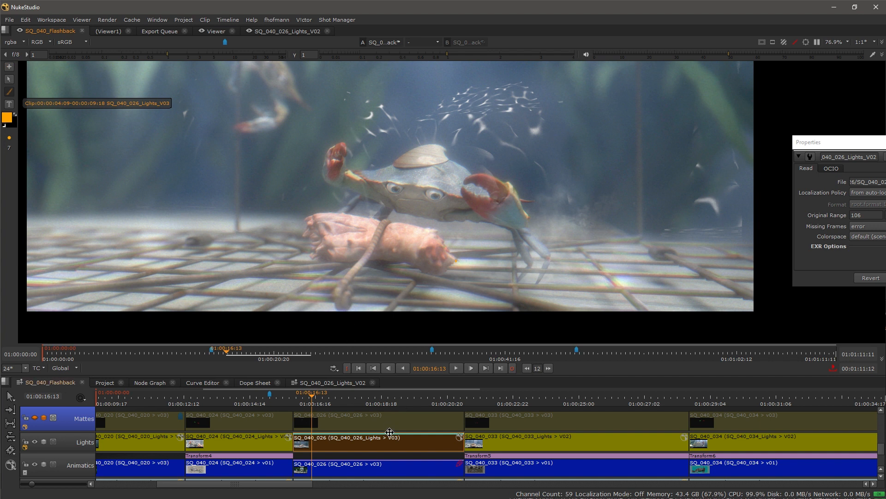
{"action": "key", "text": "v"}
{"action": "left_click", "coordinate": [390, 452]}
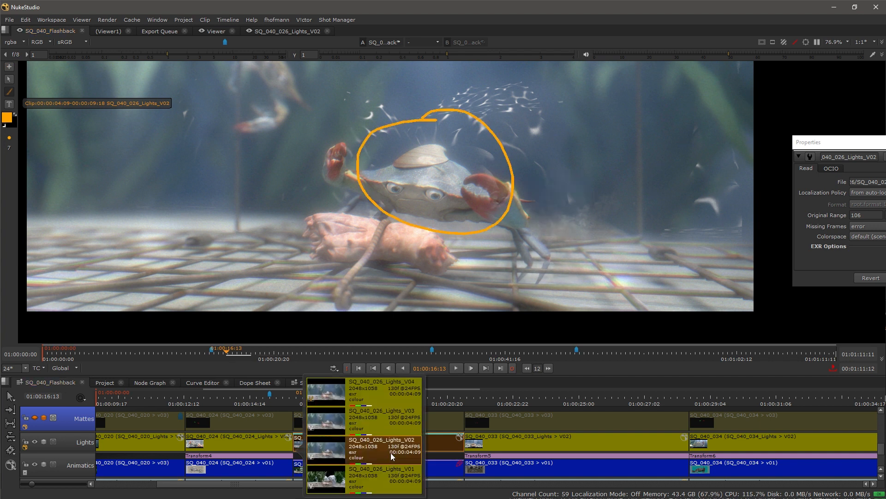
{"action": "left_click", "coordinate": [389, 420]}
{"action": "left_click", "coordinate": [389, 446]}
{"action": "left_click", "coordinate": [387, 420]}
{"action": "left_click", "coordinate": [389, 447]}
{"action": "left_click", "coordinate": [390, 417]}
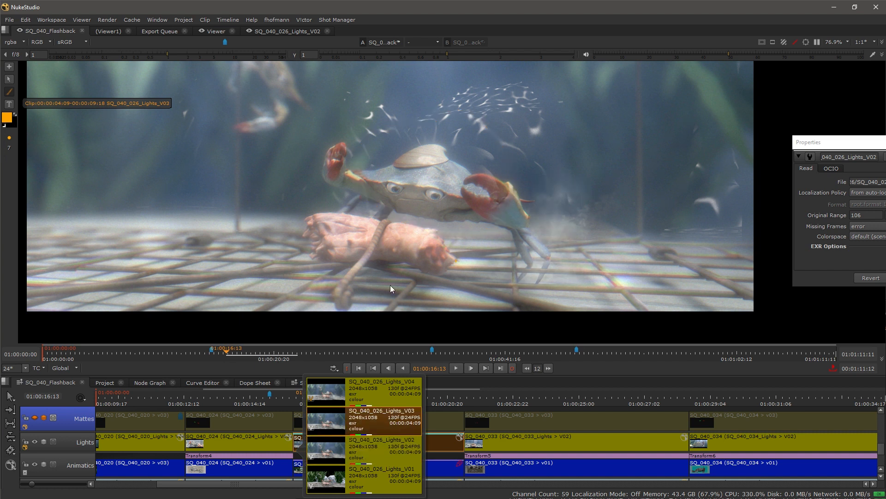
{"action": "left_click", "coordinate": [381, 439]}
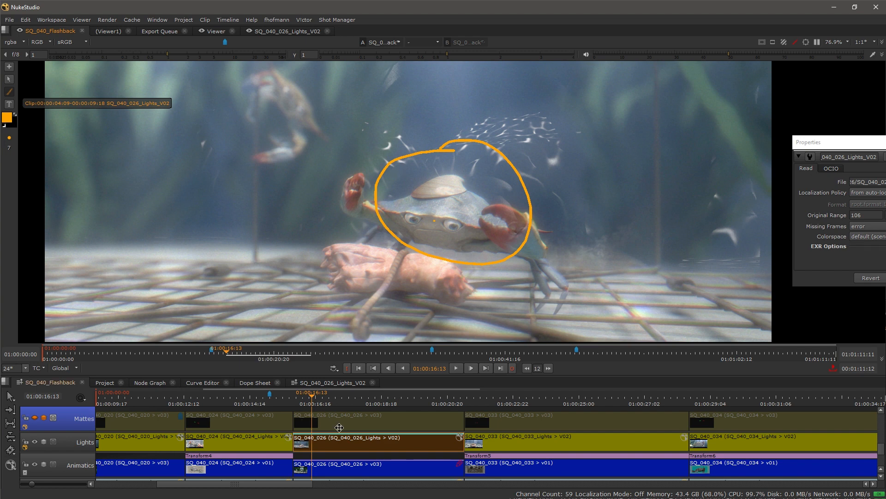
{"action": "left_click_drag", "start_coordinate": [389, 422], "coordinate": [387, 451]}
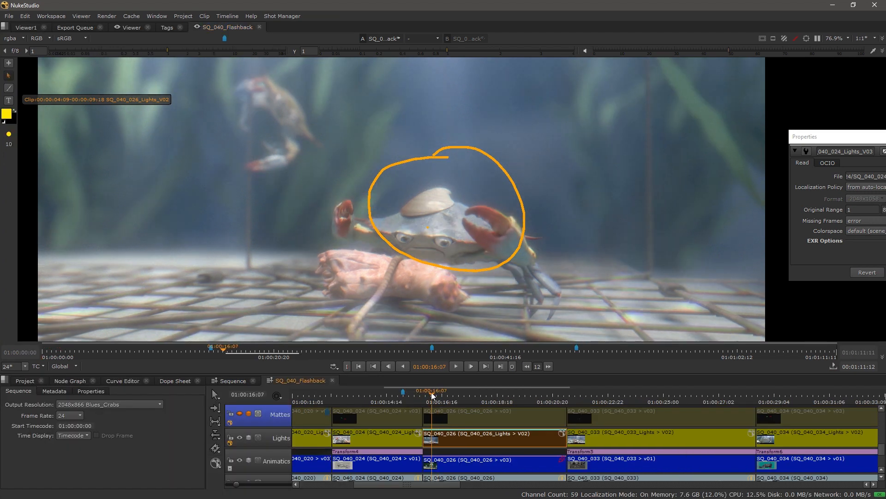
Step: Put the playhead at 01:00:15:12 in SQ_040_024 and enable the Comp track
{"action": "left_click", "coordinate": [414, 397]}
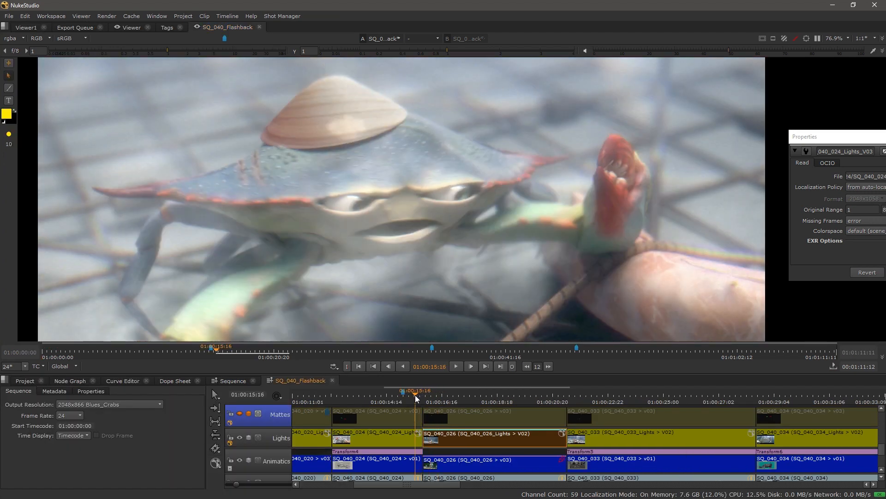
{"action": "left_click_drag", "start_coordinate": [415, 398], "coordinate": [411, 397]}
{"action": "left_click_drag", "start_coordinate": [374, 430], "coordinate": [367, 489]}
{"action": "left_click_drag", "start_coordinate": [339, 439], "coordinate": [348, 468]}
{"action": "left_click", "coordinate": [241, 449]}
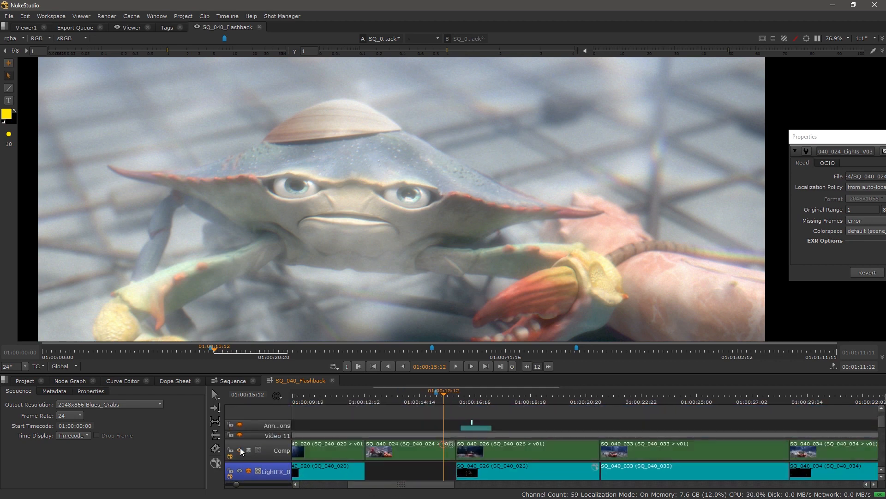
{"action": "scroll", "coordinate": [483, 449], "scroll_direction": "down", "scroll_amount": 1}
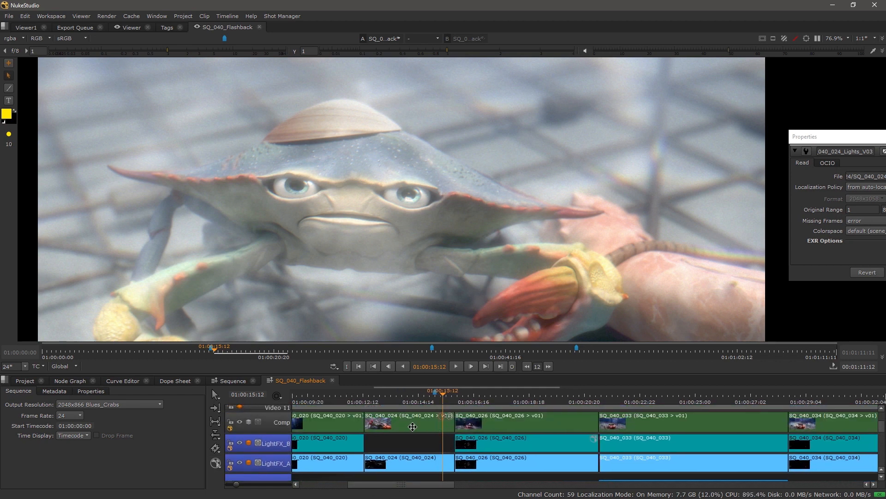
Step: Set the Comp SQ_040_024 clip as input A and the Lights clip as B, then widen the wipe
{"action": "left_click", "coordinate": [413, 427]}
{"action": "left_click_drag", "start_coordinate": [397, 463], "coordinate": [405, 393]}
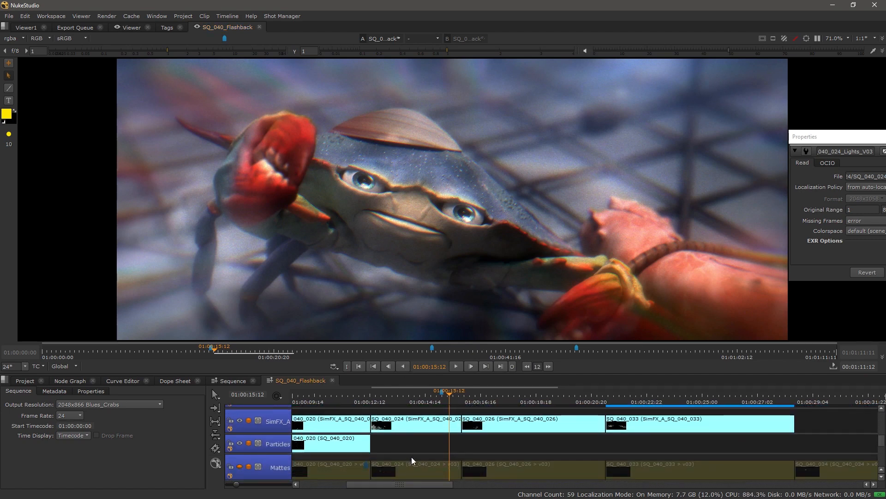
{"action": "left_click_drag", "start_coordinate": [412, 461], "coordinate": [413, 386]}
{"action": "left_click", "coordinate": [410, 422]}
{"action": "key", "text": "2"}
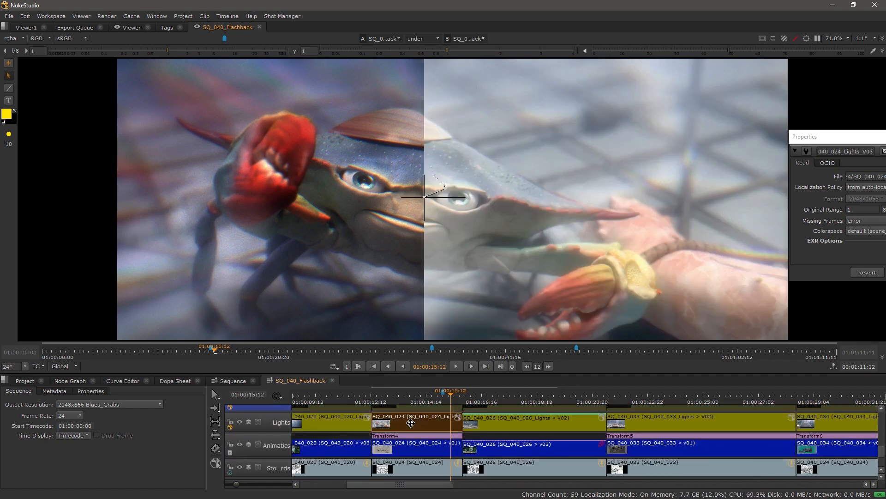
{"action": "left_click", "coordinate": [875, 136]}
{"action": "mouse_move", "coordinate": [426, 197]}
{"action": "left_mouse_down"}
{"action": "mouse_move", "coordinate": [647, 205]}
{"action": "mouse_move", "coordinate": [178, 198]}
{"action": "mouse_move", "coordinate": [625, 198]}
{"action": "mouse_move", "coordinate": [503, 190]}
{"action": "mouse_move", "coordinate": [391, 196]}
{"action": "mouse_move", "coordinate": [438, 199]}
{"action": "left_mouse_up"}
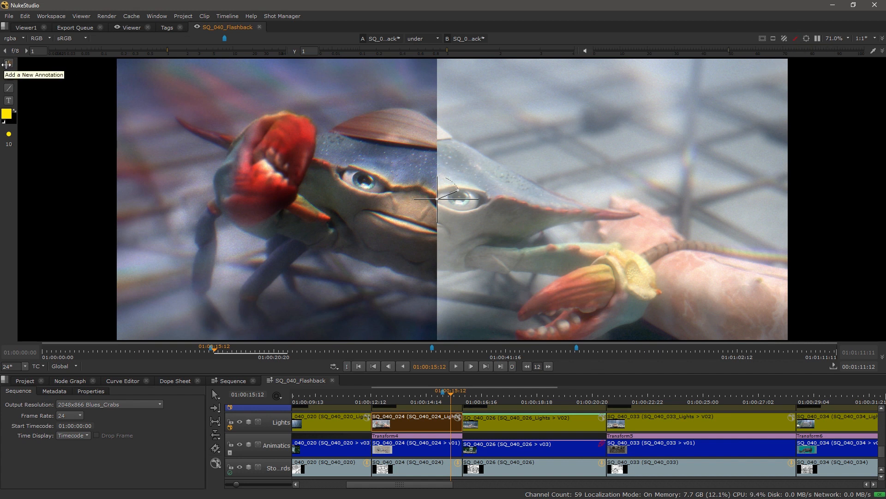
Step: Create a new annotation on the SQ_040_024 frame for freehand drawing
{"action": "left_click", "coordinate": [9, 64]}
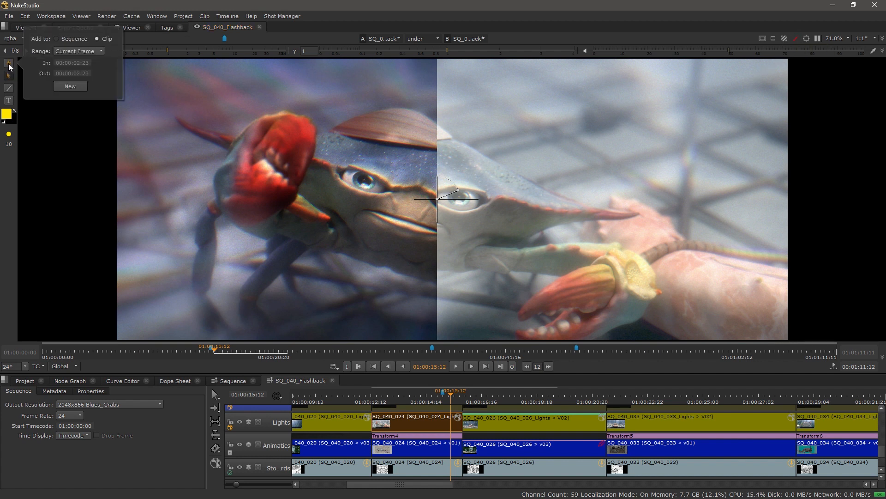
{"action": "left_click", "coordinate": [70, 87]}
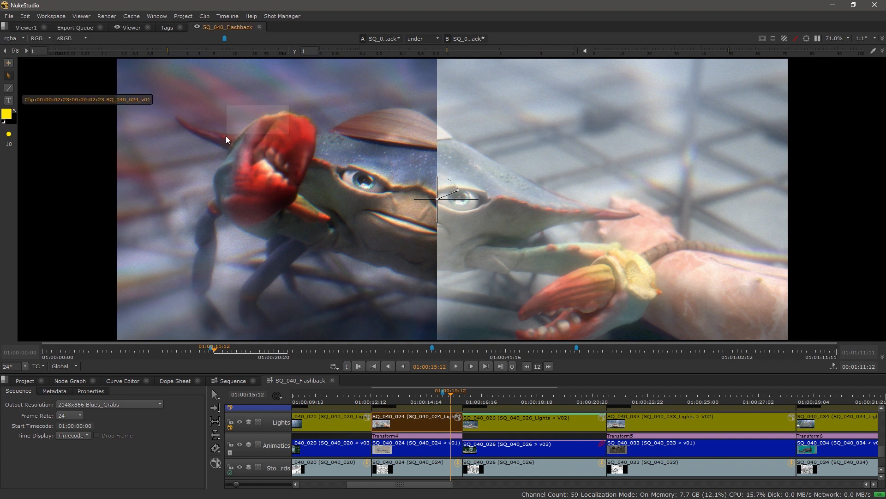
{"action": "left_click", "coordinate": [10, 87]}
Step: Draw a yellow circle around the crab's red claw with two arrows pointing at it
{"action": "mouse_move", "coordinate": [311, 113]}
{"action": "left_mouse_down"}
{"action": "mouse_move", "coordinate": [248, 111]}
{"action": "mouse_move", "coordinate": [217, 185]}
{"action": "mouse_move", "coordinate": [317, 193]}
{"action": "mouse_move", "coordinate": [320, 129]}
{"action": "mouse_move", "coordinate": [304, 109]}
{"action": "left_mouse_up"}
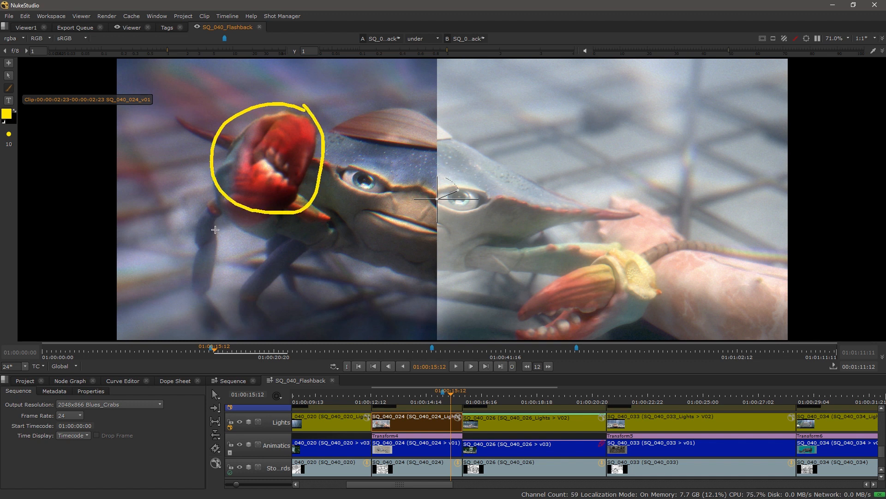
{"action": "mouse_move", "coordinate": [196, 210]}
{"action": "left_mouse_down"}
{"action": "mouse_move", "coordinate": [212, 188]}
{"action": "mouse_move", "coordinate": [211, 211]}
{"action": "left_mouse_up"}
{"action": "left_click_drag", "start_coordinate": [355, 248], "coordinate": [326, 216]}
{"action": "left_click_drag", "start_coordinate": [314, 229], "coordinate": [344, 215]}
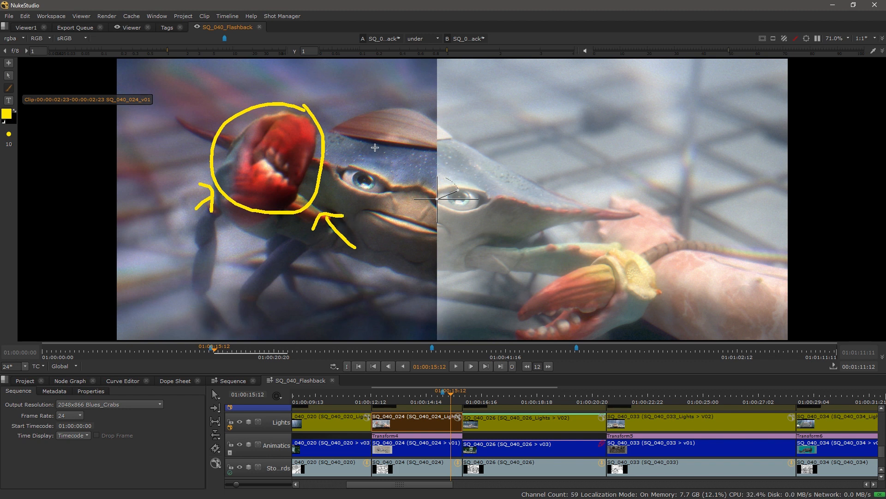
{"action": "left_click_drag", "start_coordinate": [434, 215], "coordinate": [408, 212]}
{"action": "scroll", "coordinate": [409, 213], "scroll_direction": "down", "scroll_amount": 1}
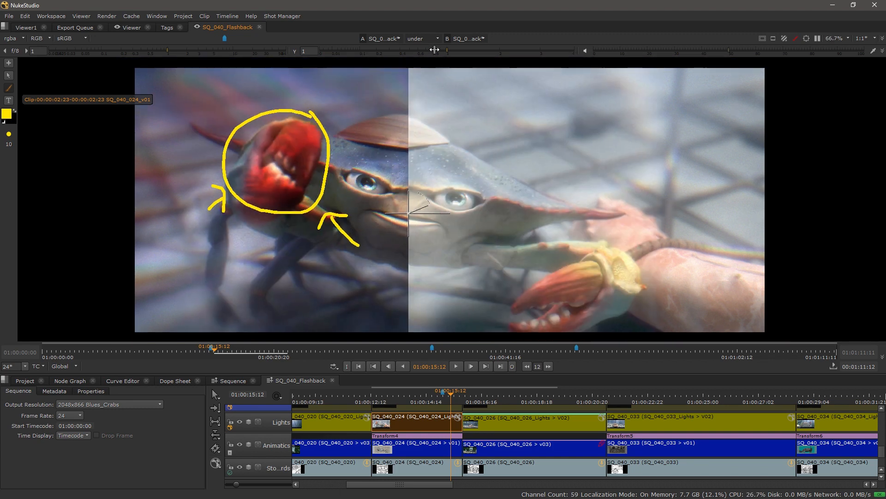
Step: Switch the A/B comparison to vertical stacking and show clip info for both inputs
{"action": "left_click", "coordinate": [437, 38]}
{"action": "left_click", "coordinate": [435, 83]}
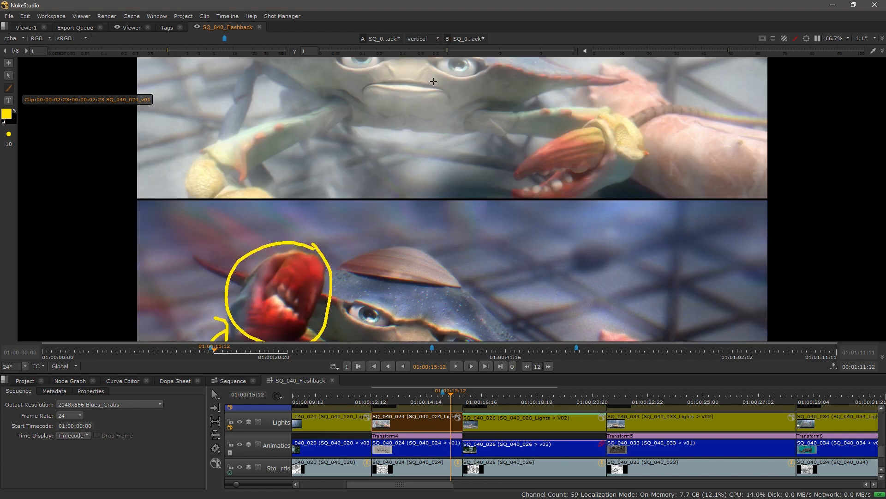
{"action": "scroll", "coordinate": [436, 215], "scroll_direction": "down", "scroll_amount": 2}
{"action": "left_click_drag", "start_coordinate": [447, 237], "coordinate": [442, 225]}
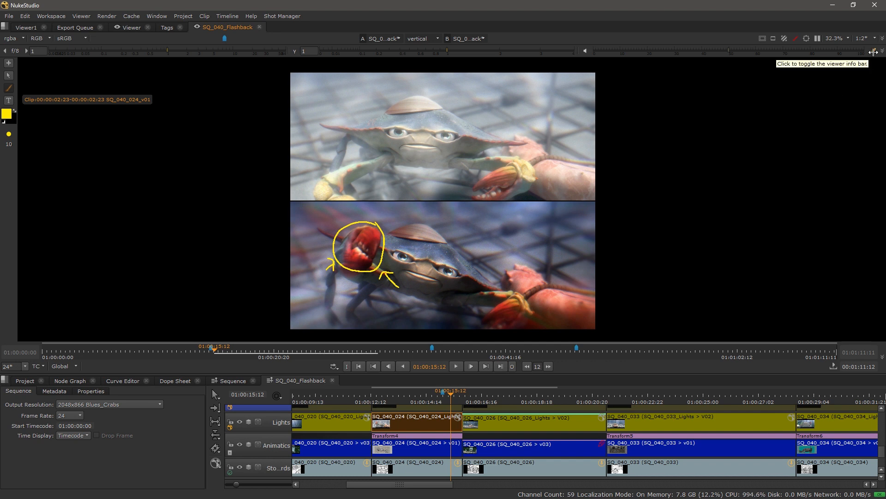
{"action": "left_click", "coordinate": [873, 52]}
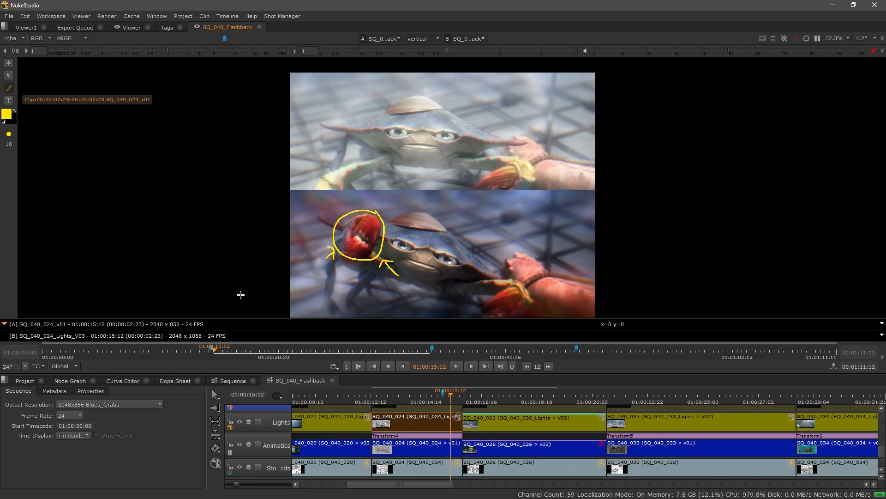
Step: Make Lights V03 (input B) the annotation target and set the paint colour to red
{"action": "left_click", "coordinate": [21, 335]}
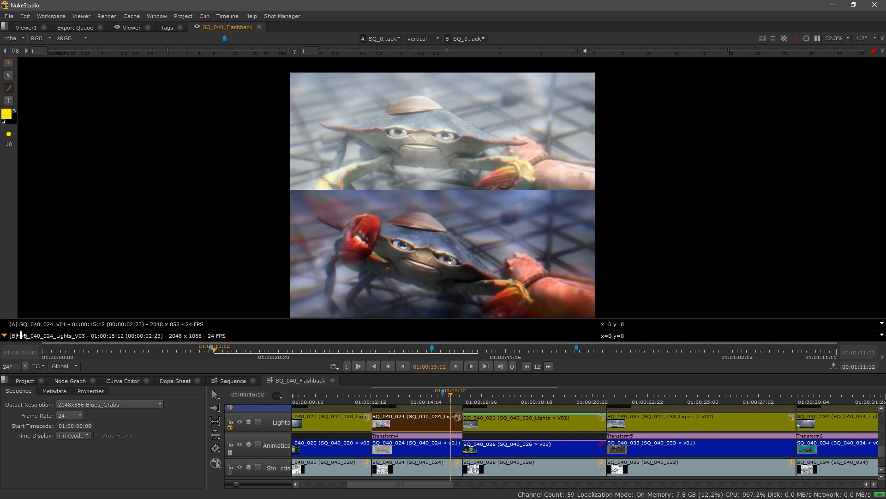
{"action": "left_click", "coordinate": [8, 113]}
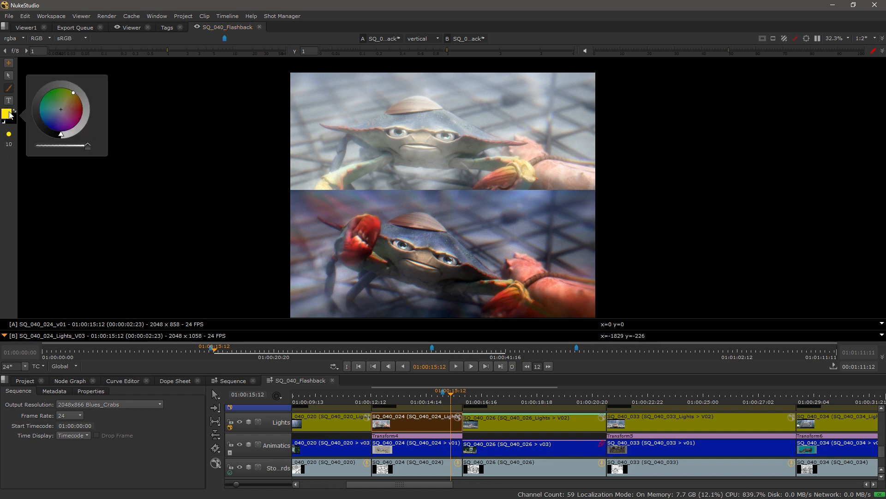
{"action": "left_click", "coordinate": [72, 111]}
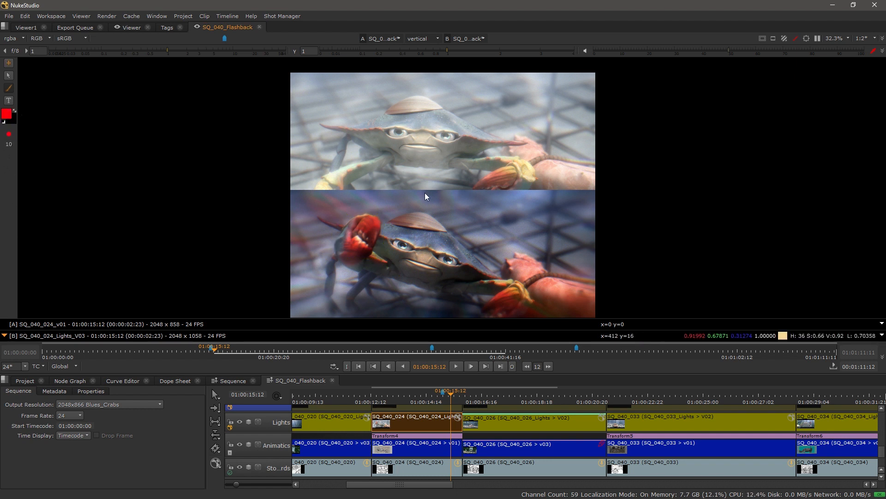
{"action": "scroll", "coordinate": [382, 111], "scroll_direction": "up", "scroll_amount": 4}
{"action": "scroll", "coordinate": [492, 203], "scroll_direction": "up", "scroll_amount": 4}
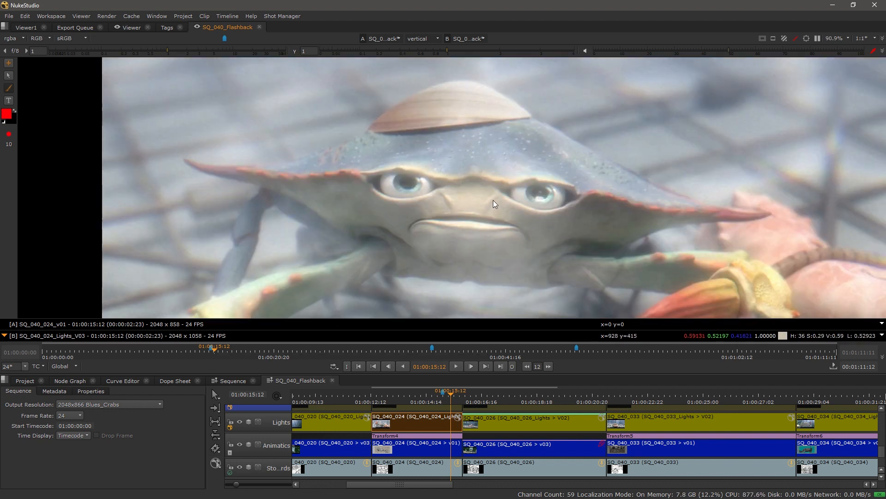
Step: Circle, strike out and arrow the crab's right eye in red, then maximize the viewer
{"action": "left_click", "coordinate": [7, 87]}
{"action": "mouse_move", "coordinate": [557, 167]}
{"action": "left_mouse_down"}
{"action": "mouse_move", "coordinate": [537, 168]}
{"action": "mouse_move", "coordinate": [490, 196]}
{"action": "mouse_move", "coordinate": [538, 228]}
{"action": "mouse_move", "coordinate": [583, 206]}
{"action": "mouse_move", "coordinate": [554, 165]}
{"action": "left_mouse_up"}
{"action": "left_click_drag", "start_coordinate": [480, 136], "coordinate": [593, 248]}
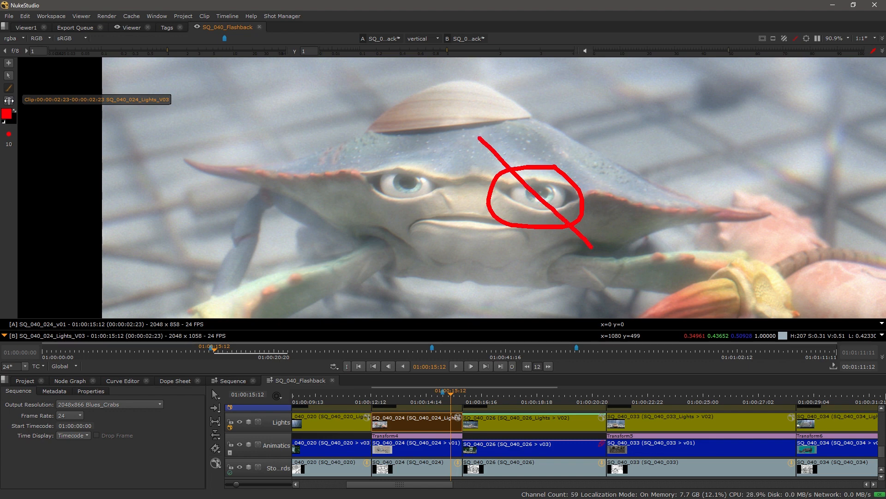
{"action": "scroll", "coordinate": [474, 264], "scroll_direction": "down", "scroll_amount": 2}
{"action": "mouse_move", "coordinate": [474, 265]}
{"action": "left_mouse_down"}
{"action": "mouse_move", "coordinate": [434, 191]}
{"action": "mouse_move", "coordinate": [443, 158]}
{"action": "left_mouse_up"}
{"action": "scroll", "coordinate": [399, 222], "scroll_direction": "down", "scroll_amount": 2}
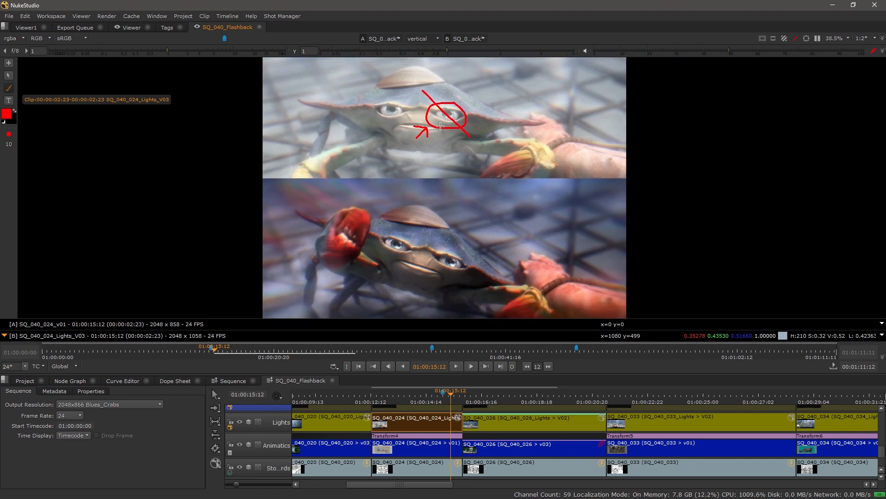
{"action": "key", "text": "space"}
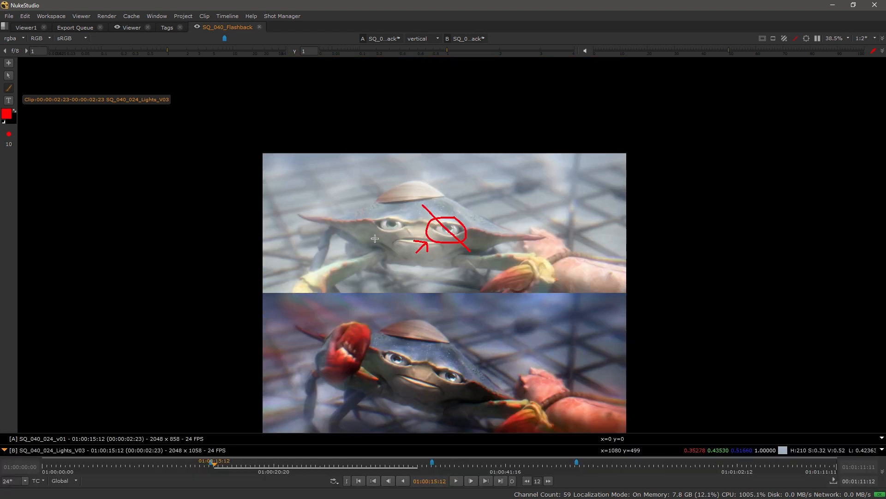
Step: Toggle between the A and B versions to compare the yellow claw and red eye notes
{"action": "left_click", "coordinate": [24, 440]}
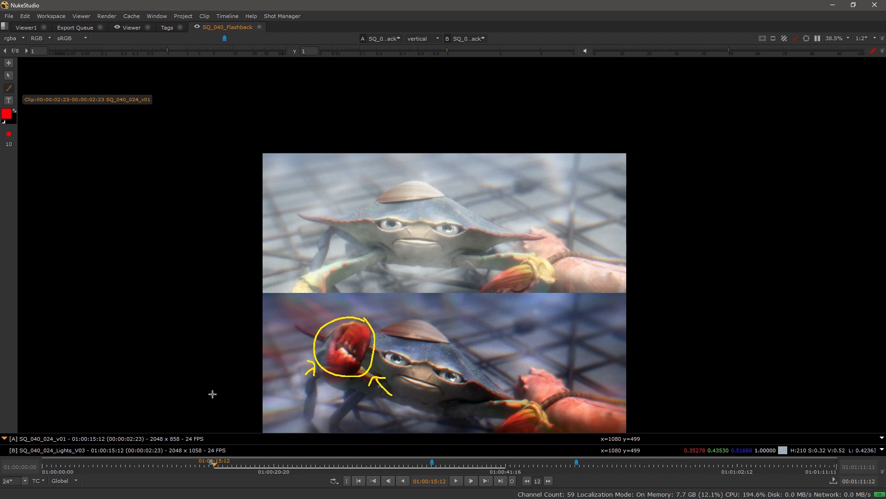
{"action": "left_click", "coordinate": [21, 450]}
{"action": "left_click", "coordinate": [23, 439]}
{"action": "left_click", "coordinate": [21, 451]}
{"action": "left_click", "coordinate": [24, 439]}
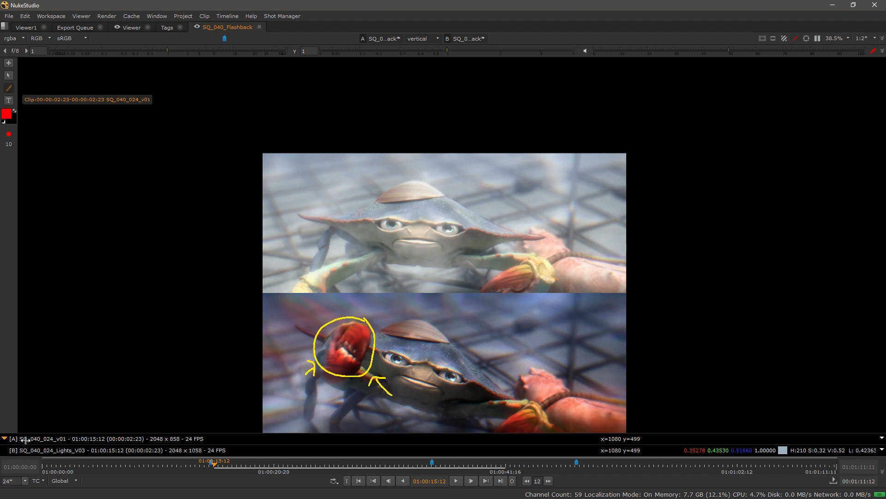
{"action": "left_click", "coordinate": [26, 451]}
{"action": "left_click", "coordinate": [28, 439]}
Step: Recentre the stacked images, flip versions once more, and restore the timeline panels
{"action": "left_click_drag", "start_coordinate": [383, 367], "coordinate": [381, 331]}
{"action": "scroll", "coordinate": [384, 310], "scroll_direction": "up", "scroll_amount": 1}
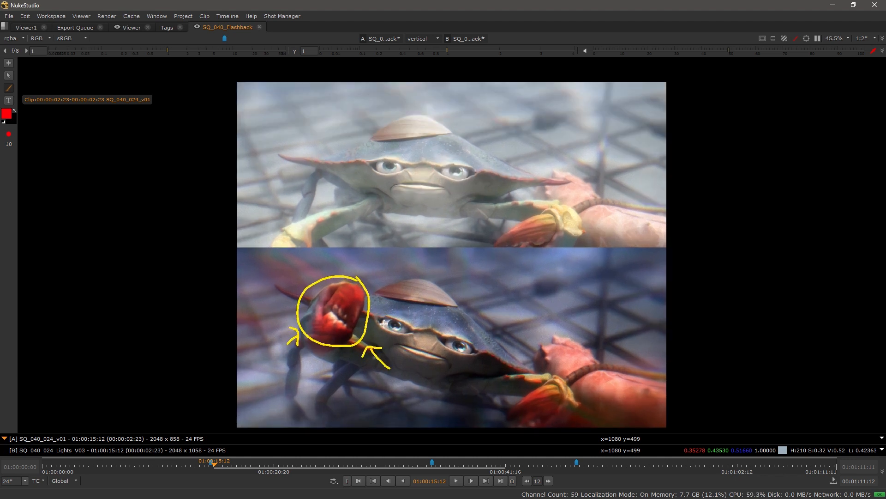
{"action": "left_click", "coordinate": [42, 451]}
{"action": "left_click", "coordinate": [43, 440]}
{"action": "key", "text": "space"}
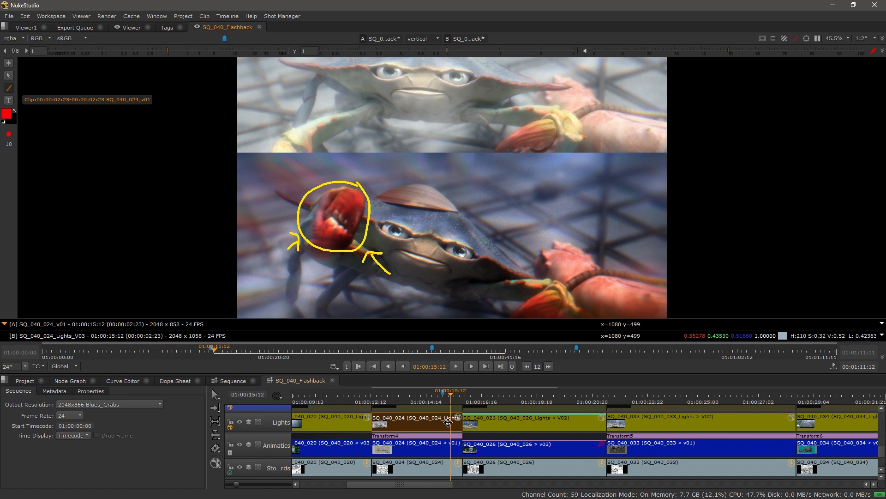
Step: Scroll up to the Final, annotation and comp tracks and maximize the viewer on the full sequence
{"action": "scroll", "coordinate": [449, 421], "scroll_direction": "up", "scroll_amount": 5}
{"action": "scroll", "coordinate": [448, 421], "scroll_direction": "up", "scroll_amount": 2}
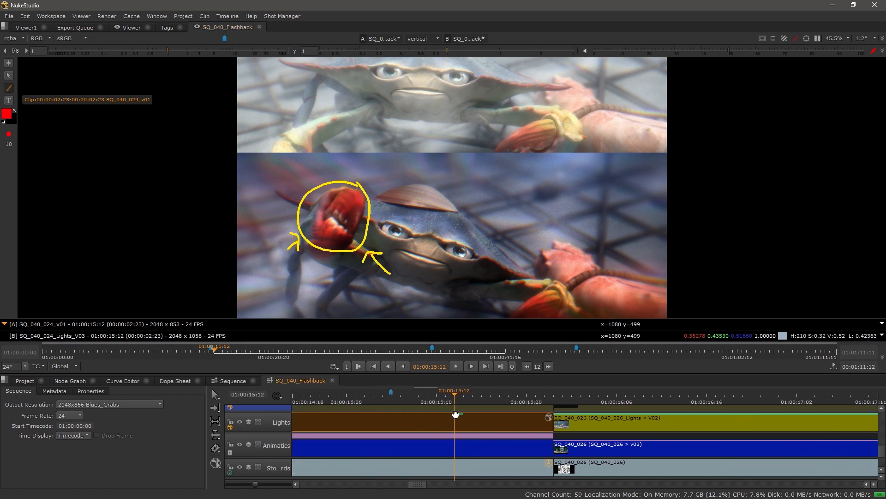
{"action": "scroll", "coordinate": [459, 418], "scroll_direction": "up", "scroll_amount": 4}
{"action": "scroll", "coordinate": [465, 414], "scroll_direction": "up", "scroll_amount": 3}
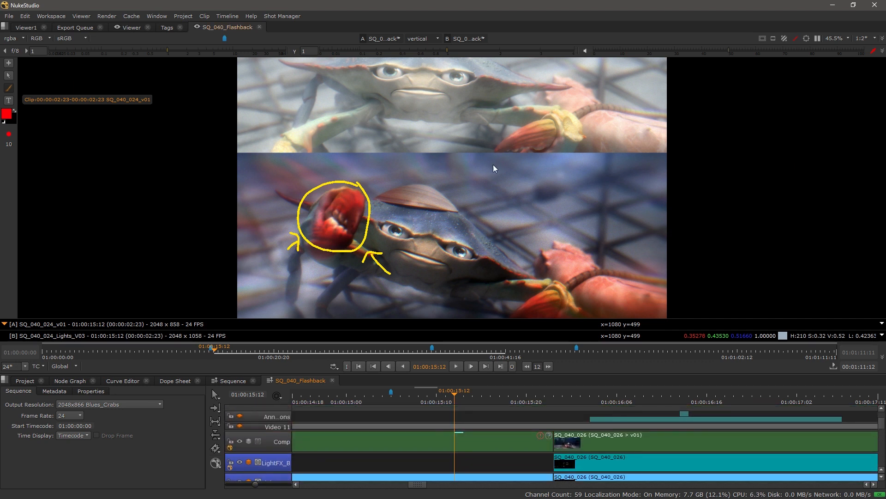
{"action": "key", "text": "space"}
{"action": "left_click_drag", "start_coordinate": [472, 328], "coordinate": [456, 298]}
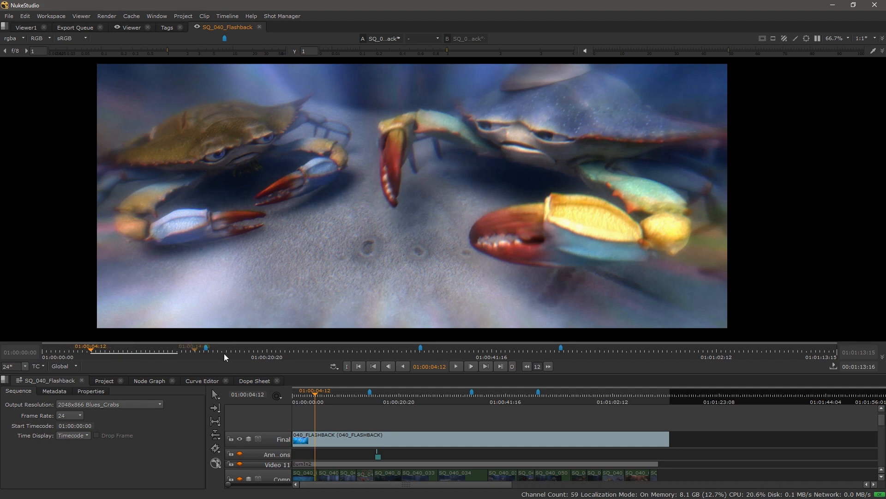
Step: Play the flashback to 01:00:24:00 and disable the Final track to reveal the comp and LightFX layers
{"action": "left_click", "coordinate": [458, 366]}
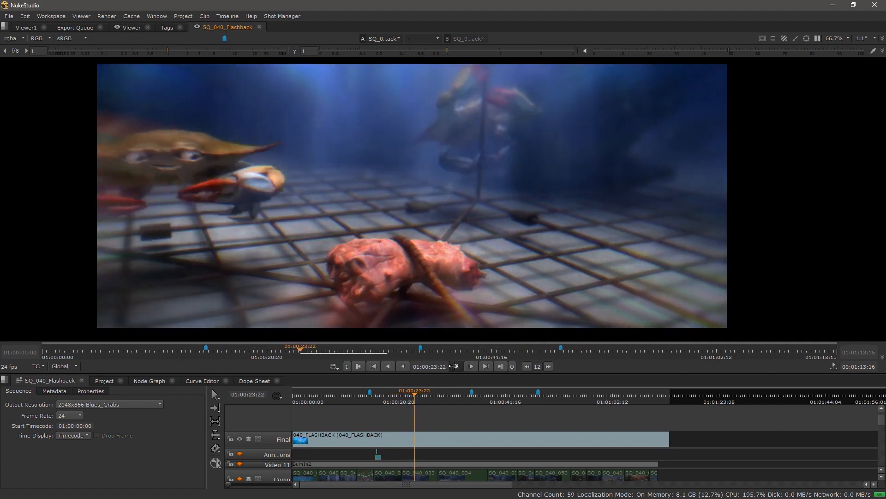
{"action": "left_click", "coordinate": [454, 366]}
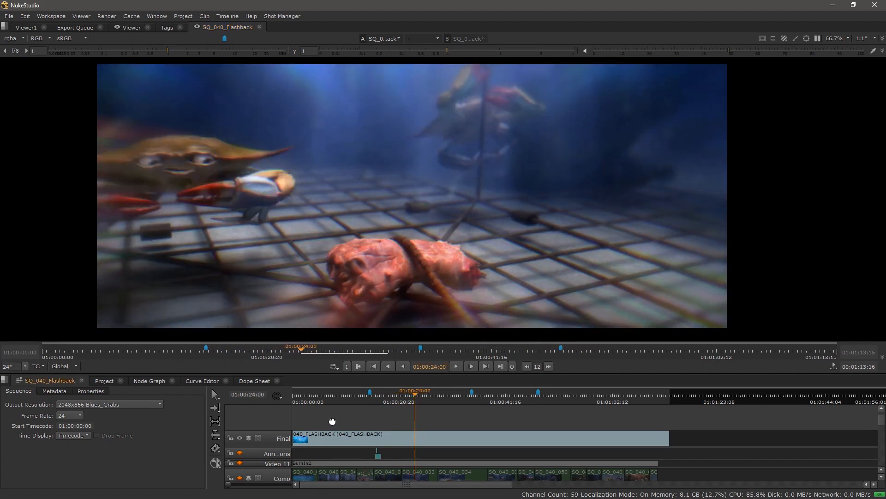
{"action": "scroll", "coordinate": [332, 421], "scroll_direction": "down", "scroll_amount": 1}
{"action": "left_click", "coordinate": [240, 422]}
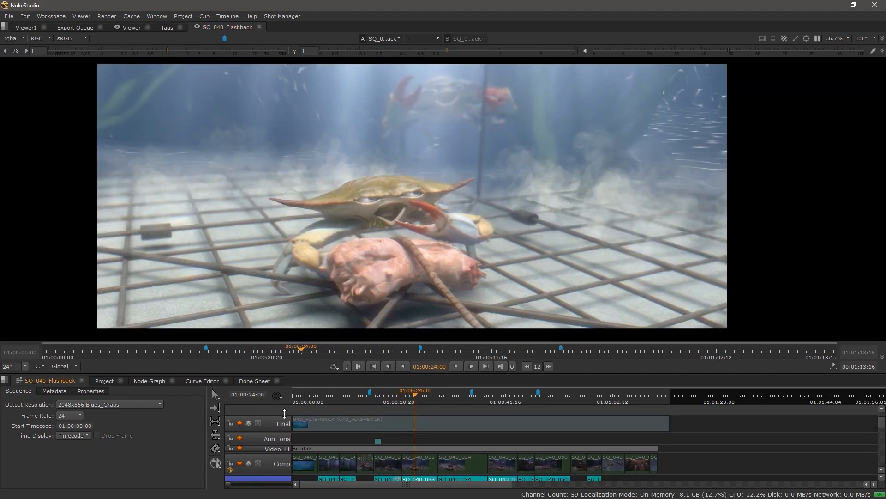
{"action": "scroll", "coordinate": [405, 442], "scroll_direction": "down", "scroll_amount": 4}
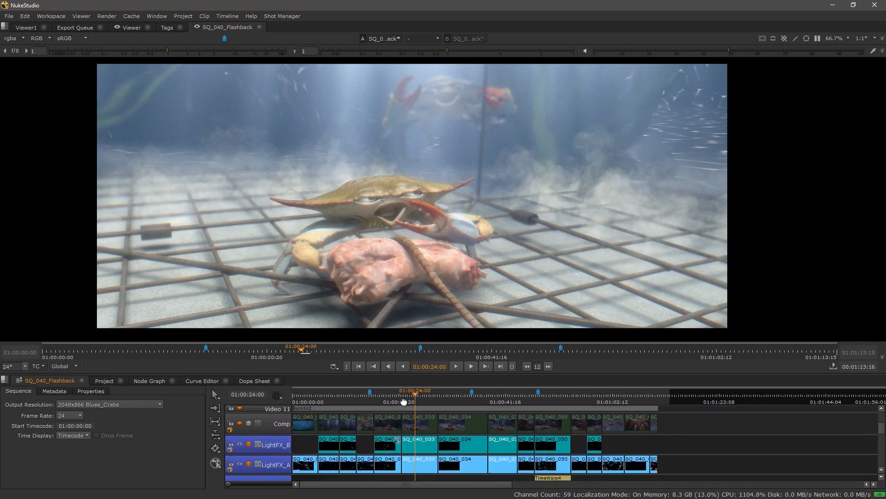
{"action": "scroll", "coordinate": [392, 444], "scroll_direction": "down", "scroll_amount": 1}
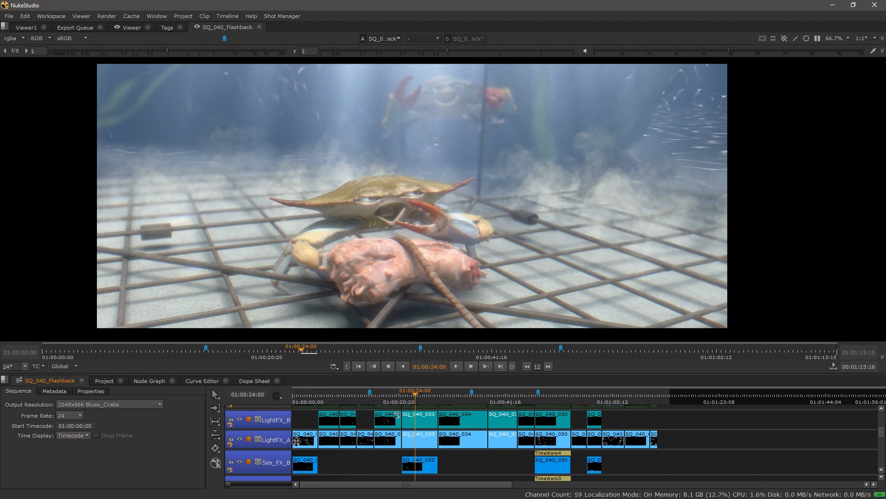
{"action": "scroll", "coordinate": [307, 414], "scroll_direction": "down", "scroll_amount": 3}
Step: Set the LightFX_A track's blend mode to Screen
{"action": "scroll", "coordinate": [307, 414], "scroll_direction": "down", "scroll_amount": 5}
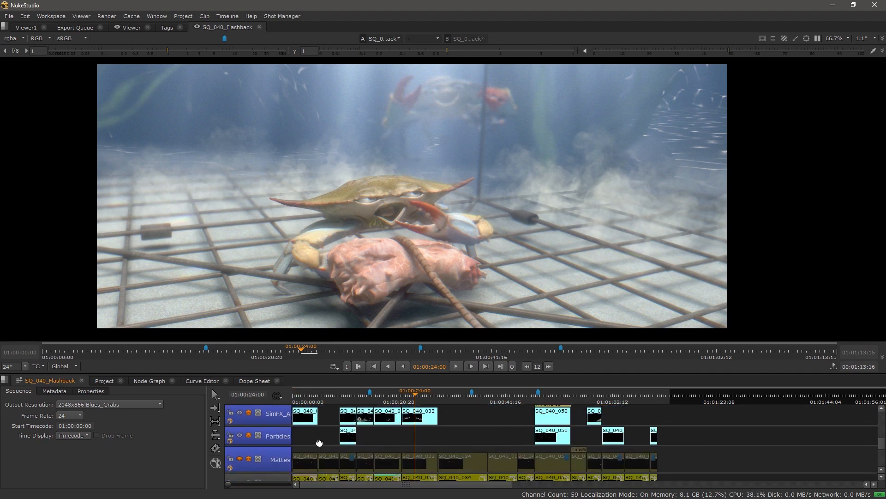
{"action": "left_click_drag", "start_coordinate": [464, 433], "coordinate": [484, 445]}
{"action": "left_click", "coordinate": [248, 424]}
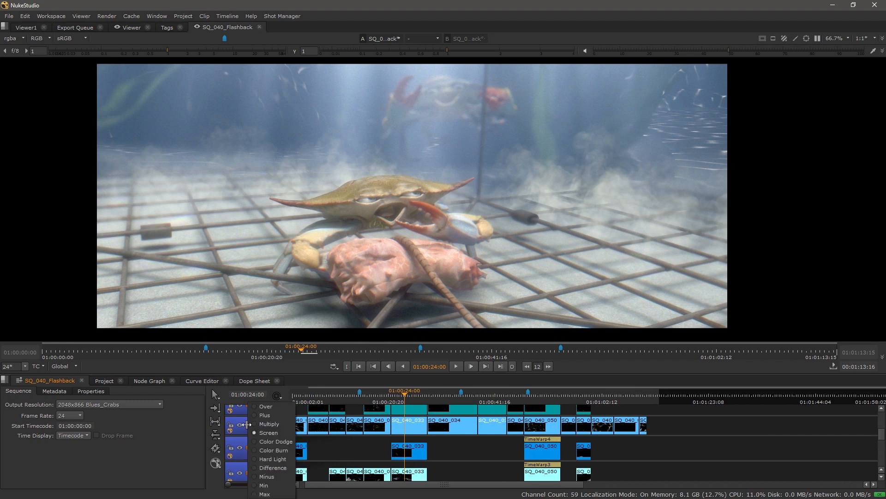
{"action": "left_click", "coordinate": [268, 433]}
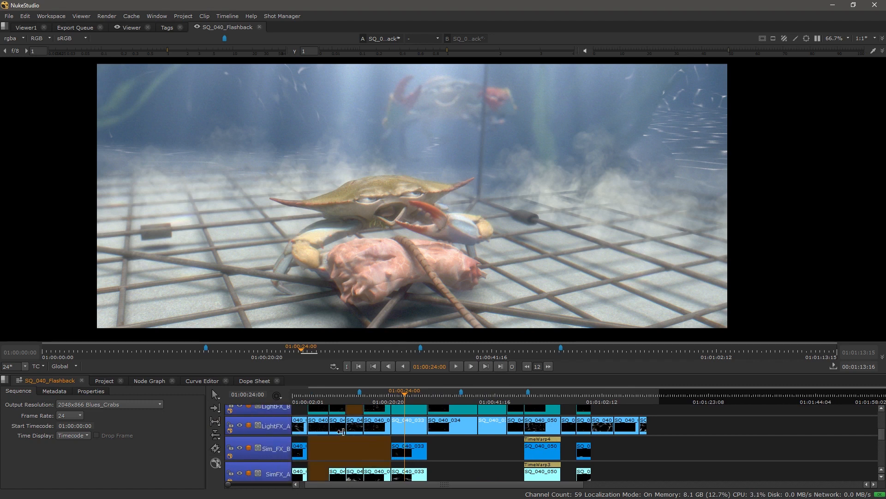
Step: Move the playhead to 01:00:49:07 among the later effect clips
{"action": "left_click_drag", "start_coordinate": [516, 441], "coordinate": [428, 404]}
{"action": "left_click", "coordinate": [475, 396]}
{"action": "mouse_move", "coordinate": [458, 437]}
{"action": "left_mouse_down"}
{"action": "mouse_move", "coordinate": [455, 490]}
{"action": "mouse_move", "coordinate": [455, 430]}
{"action": "left_mouse_up"}
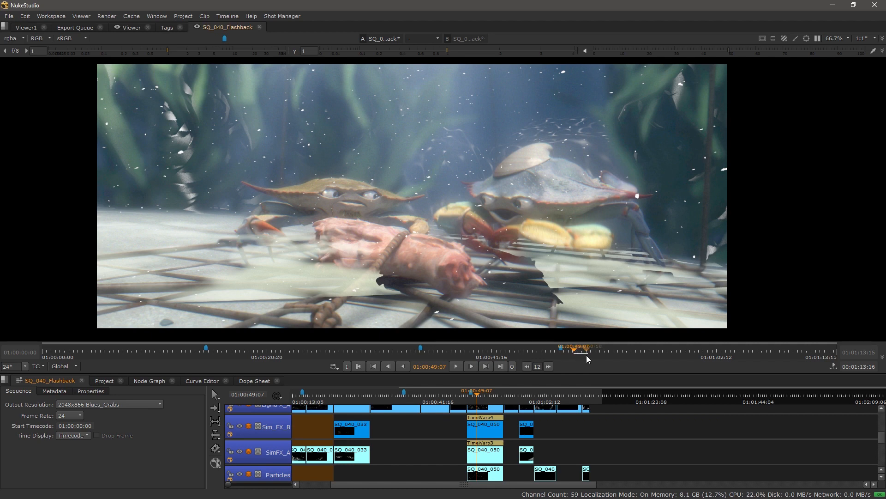
Step: Play from 01:00:49:07 to 01:00:52:13, then return the playhead to 01:00:24:12
{"action": "left_click", "coordinate": [455, 366]}
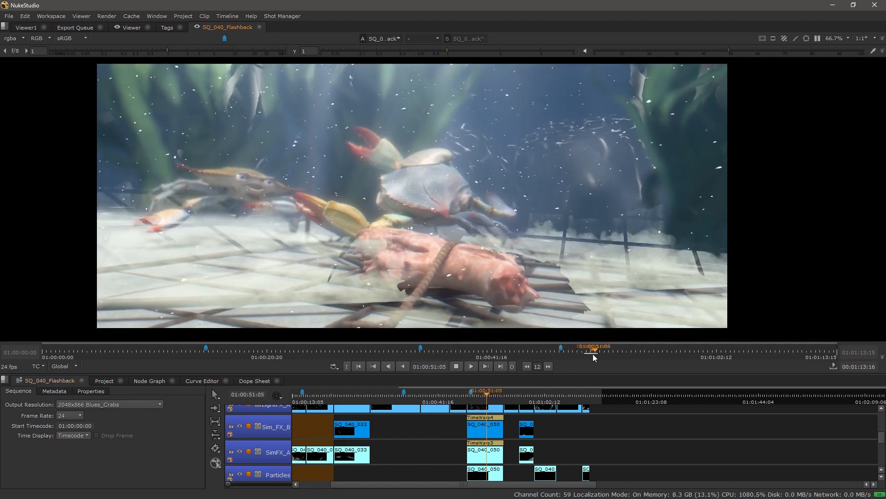
{"action": "left_click", "coordinate": [456, 366]}
{"action": "left_click_drag", "start_coordinate": [430, 436], "coordinate": [468, 448]}
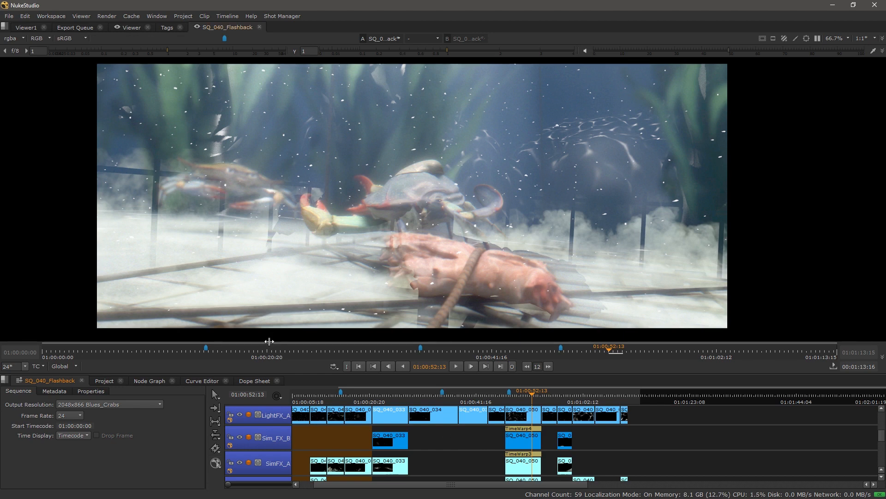
{"action": "left_click", "coordinate": [306, 348]}
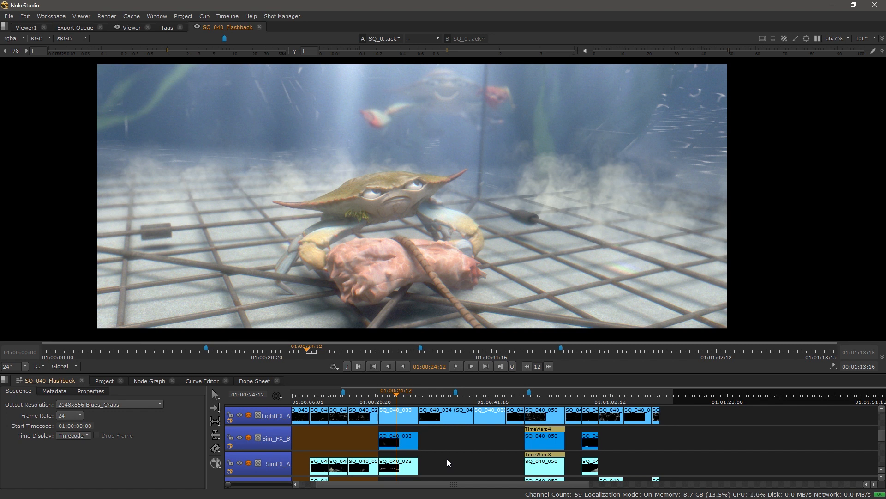
{"action": "mouse_move", "coordinate": [431, 447]}
{"action": "left_mouse_down"}
{"action": "mouse_move", "coordinate": [424, 478]}
{"action": "mouse_move", "coordinate": [419, 442]}
{"action": "left_mouse_up"}
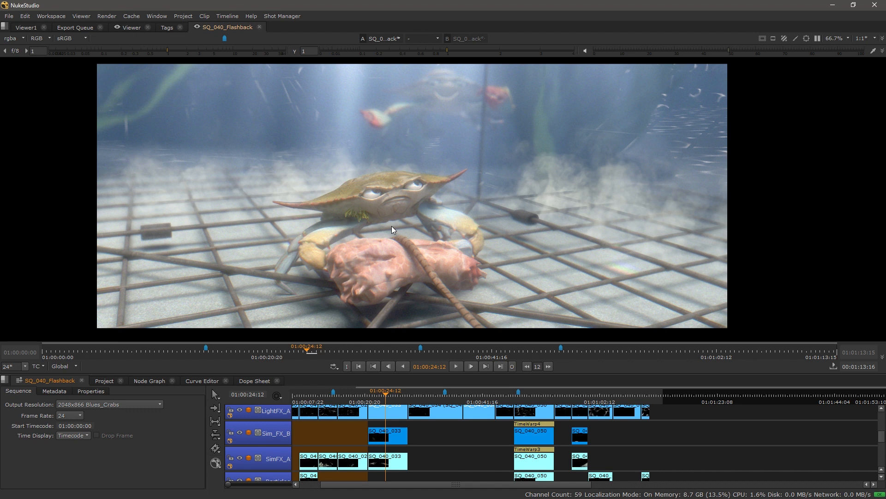
{"action": "scroll", "coordinate": [466, 467], "scroll_direction": "down", "scroll_amount": 3}
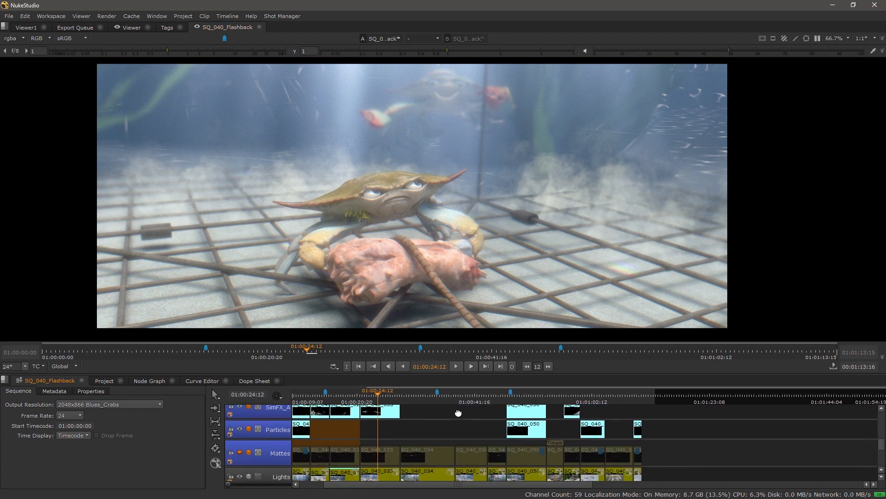
{"action": "scroll", "coordinate": [495, 422], "scroll_direction": "up", "scroll_amount": 2}
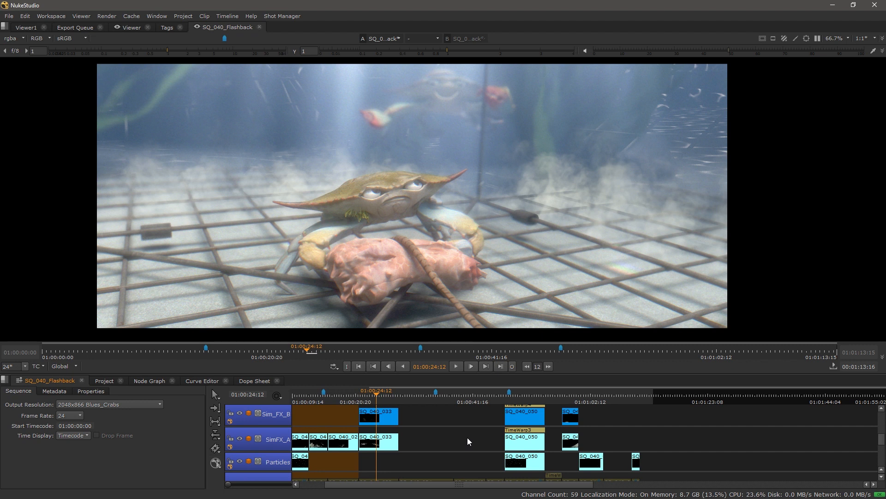
{"action": "scroll", "coordinate": [468, 437], "scroll_direction": "up", "scroll_amount": 2}
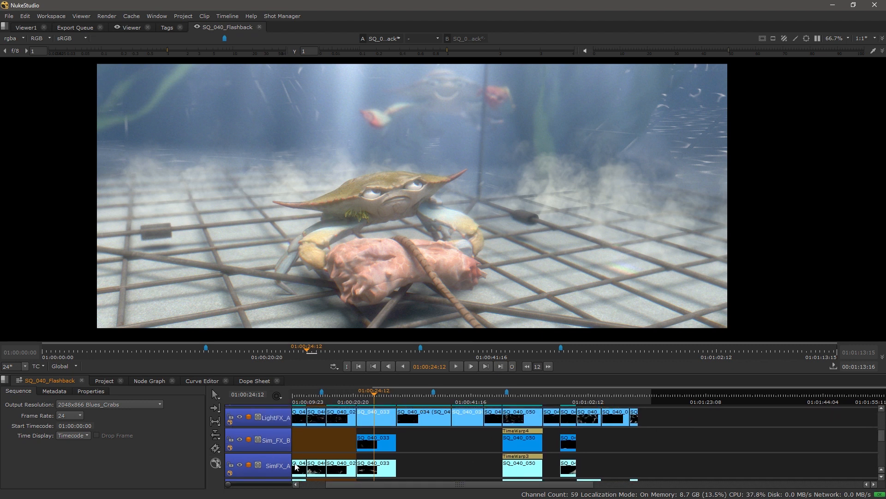
{"action": "left_click_drag", "start_coordinate": [447, 435], "coordinate": [441, 453]}
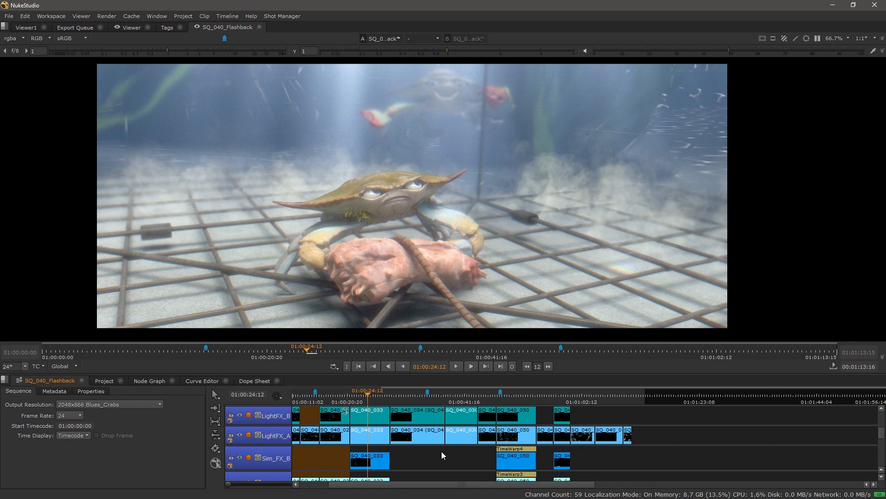
{"action": "left_click_drag", "start_coordinate": [419, 433], "coordinate": [415, 486]}
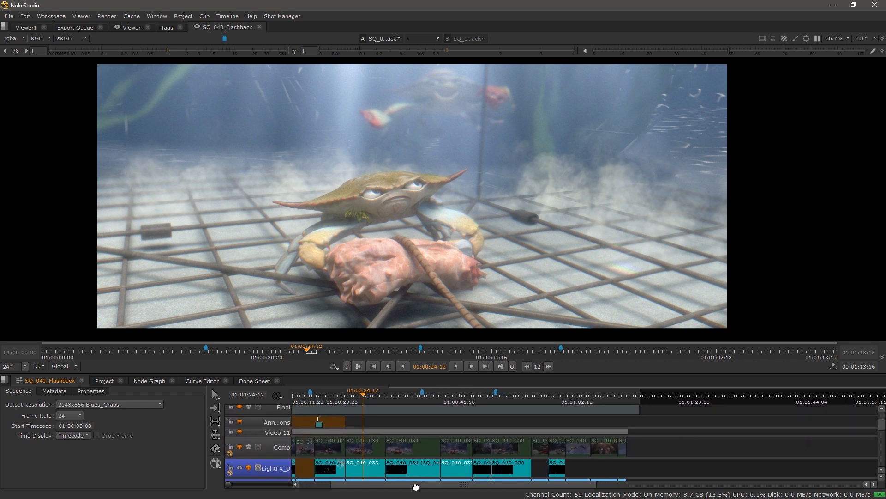
{"action": "left_click_drag", "start_coordinate": [397, 428], "coordinate": [407, 436]}
{"action": "left_click", "coordinate": [133, 16]}
{"action": "mouse_move", "coordinate": [141, 33]}
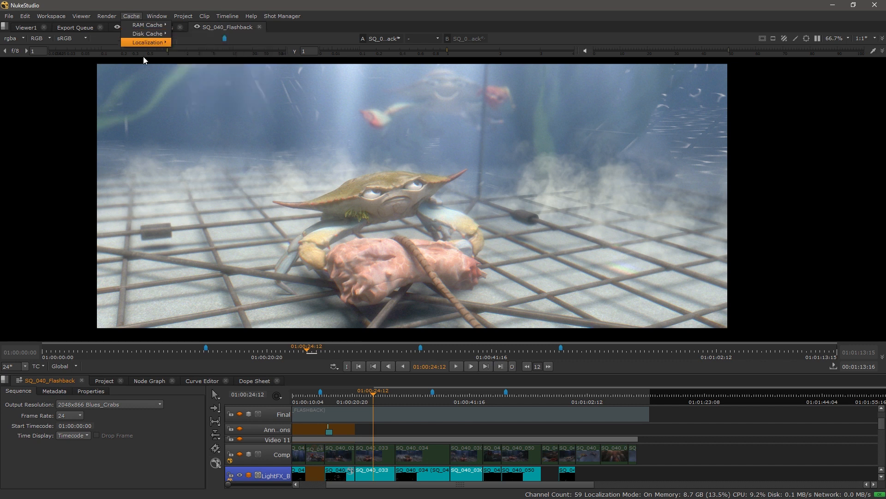
{"action": "left_click", "coordinate": [162, 474]}
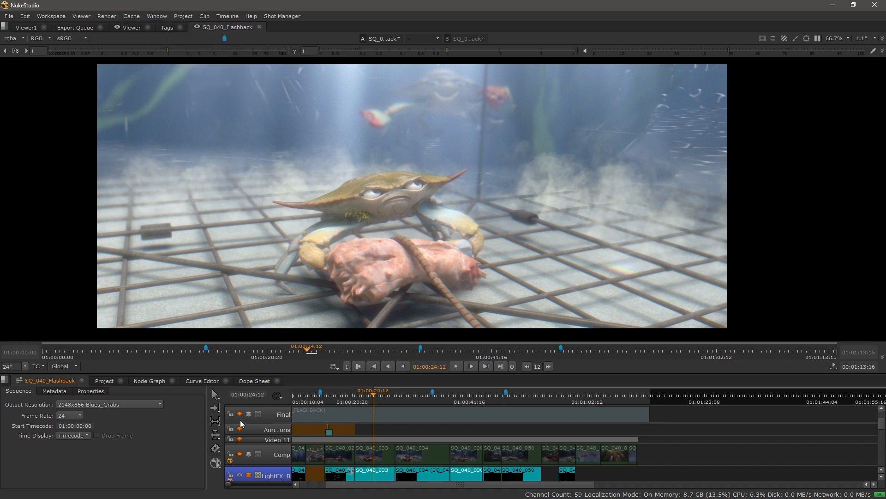
{"action": "left_click", "coordinate": [277, 396]}
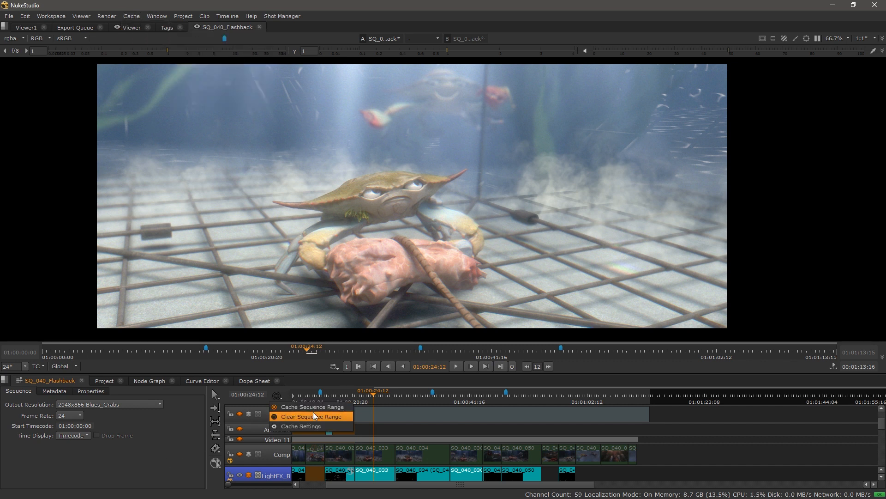
{"action": "left_click", "coordinate": [315, 425]}
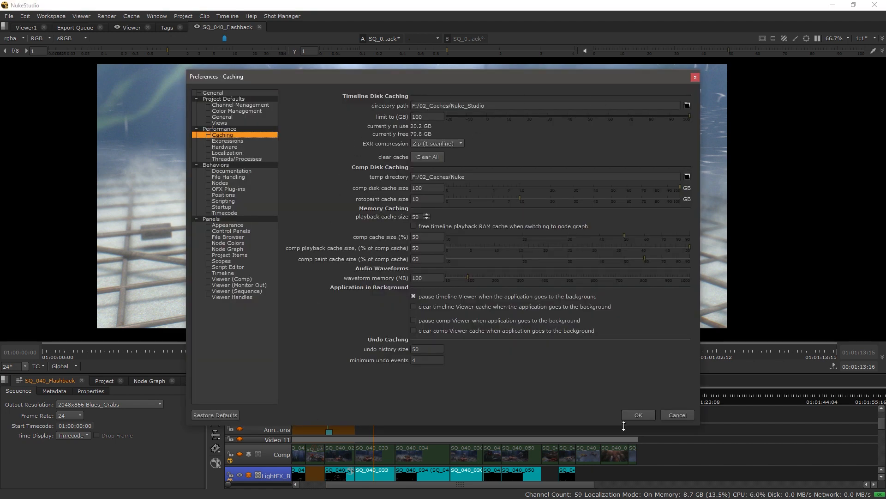
{"action": "left_click", "coordinate": [677, 414]}
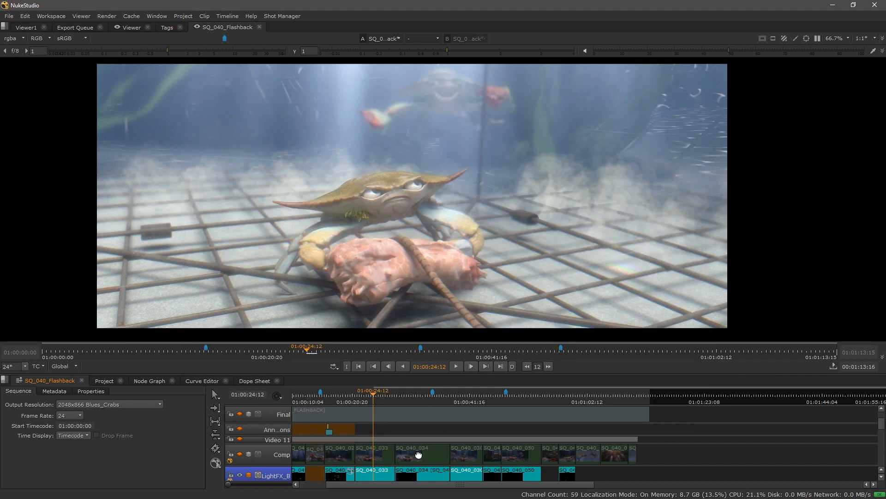
Step: Disk-cache the shot ranges of clip SQ_040_050 on LightFX_A
{"action": "scroll", "coordinate": [416, 443], "scroll_direction": "down", "scroll_amount": 2}
{"action": "left_click_drag", "start_coordinate": [410, 414], "coordinate": [400, 402]}
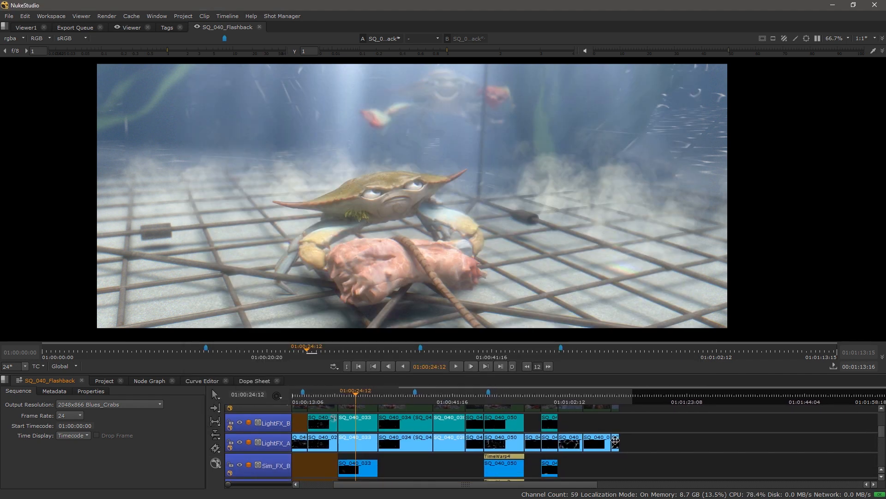
{"action": "left_click", "coordinate": [501, 438]}
{"action": "right_click", "coordinate": [501, 438]}
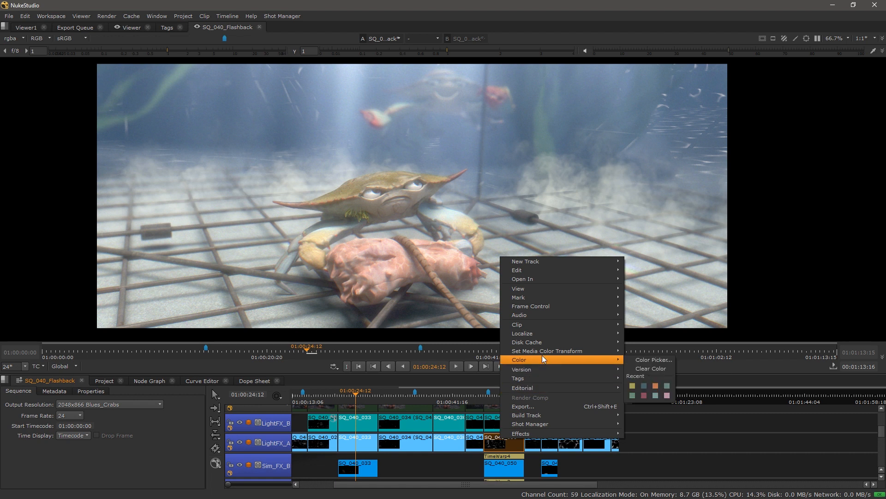
{"action": "mouse_move", "coordinate": [546, 342]}
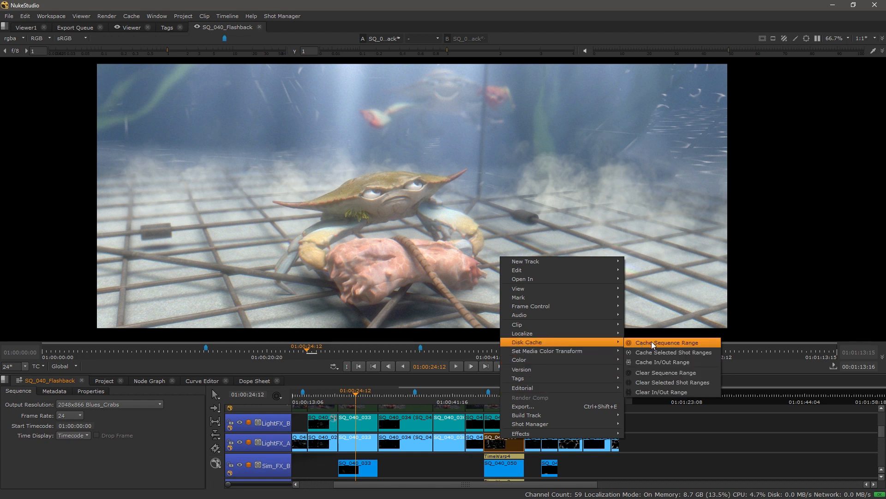
{"action": "left_click", "coordinate": [678, 353]}
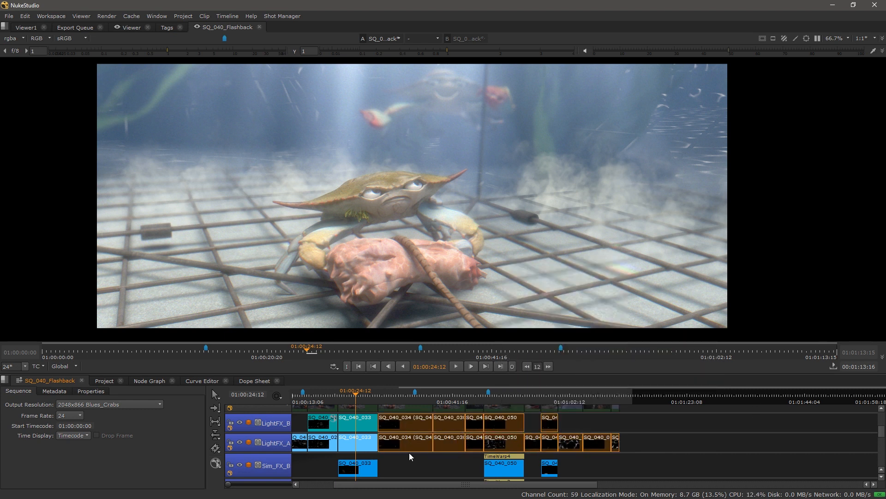
Step: Deselect the cached clips, check SQ_040_050's options on LightFX_B, and reframe the LightFX tracks
{"action": "left_click", "coordinate": [677, 423]}
{"action": "left_click", "coordinate": [497, 424]}
{"action": "right_click", "coordinate": [496, 424]}
{"action": "mouse_move", "coordinate": [557, 333]}
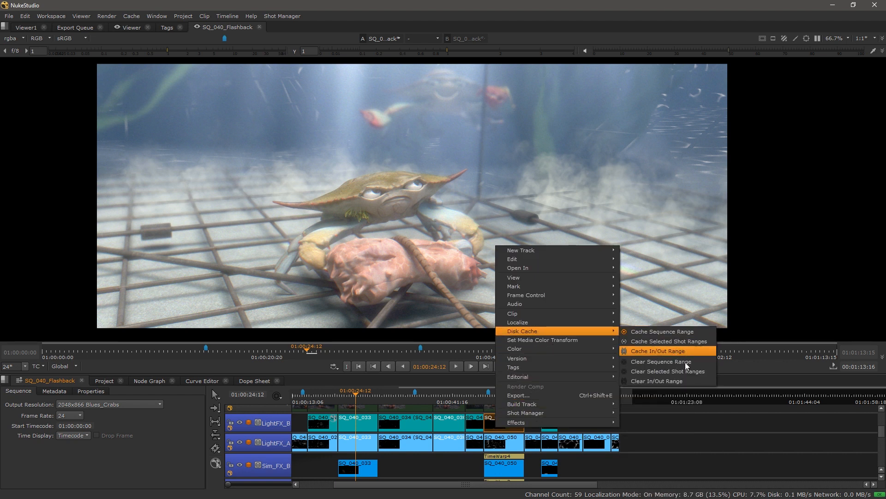
{"action": "left_click", "coordinate": [736, 429]}
{"action": "left_click_drag", "start_coordinate": [604, 422], "coordinate": [500, 434]}
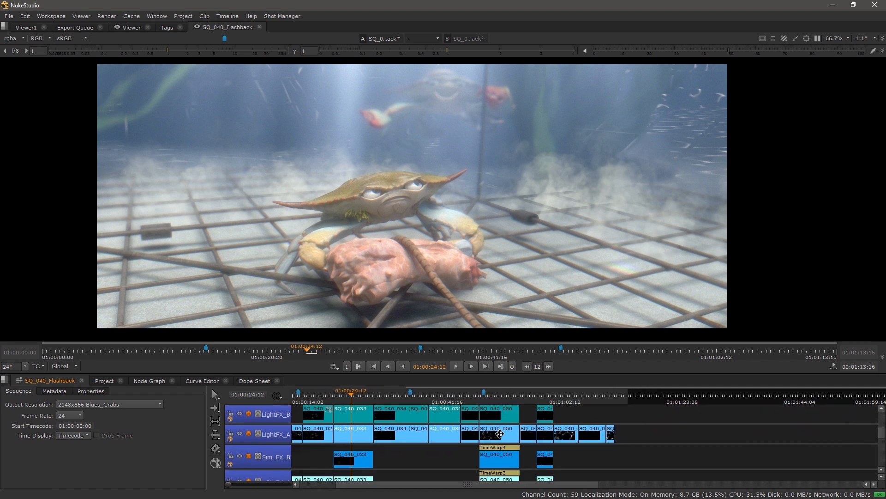
Step: Set in/out points around SQ_040_050 and limit the viewer timeline to the In/Out range
{"action": "left_click", "coordinate": [499, 434]}
{"action": "key", "text": "slash"}
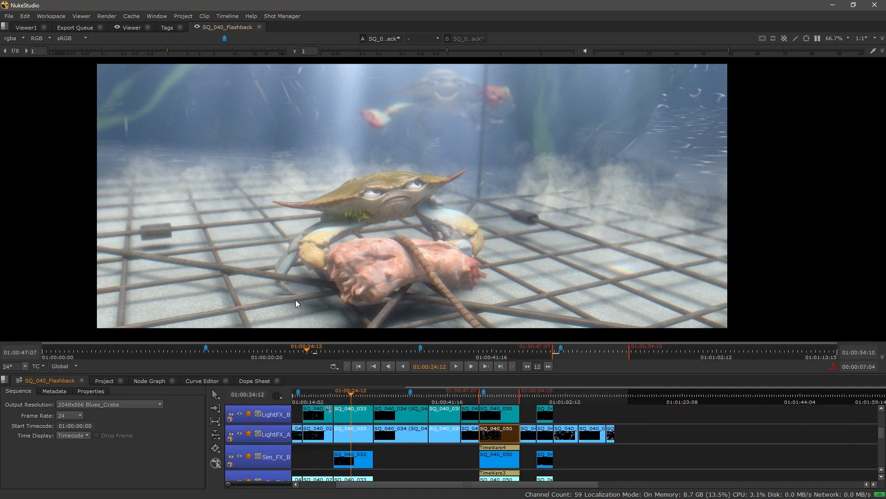
{"action": "left_click", "coordinate": [74, 367]}
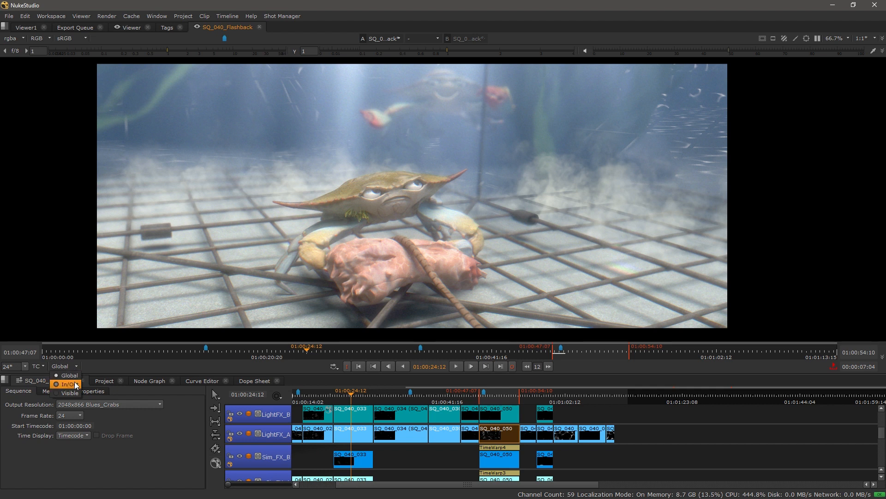
{"action": "left_click", "coordinate": [74, 385]}
Step: Disk-cache the 01:00:47:07–01:00:54:10 In/Out range
{"action": "right_click", "coordinate": [490, 427]}
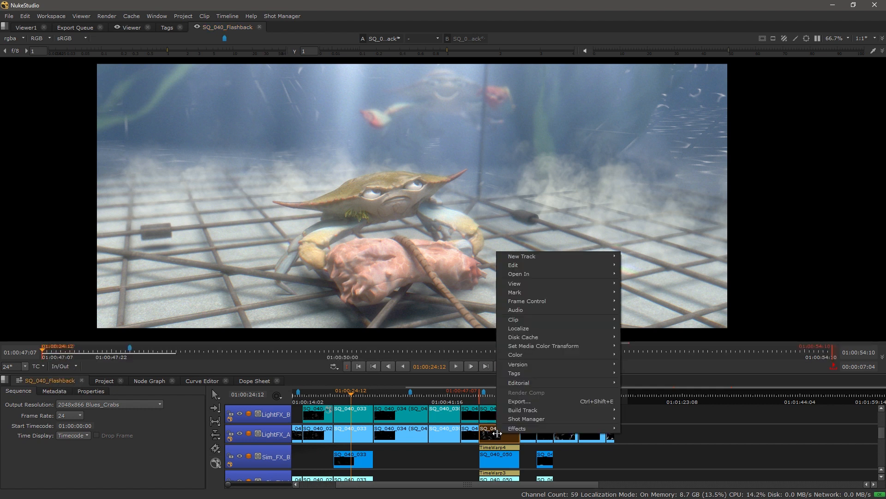
{"action": "mouse_move", "coordinate": [533, 328]}
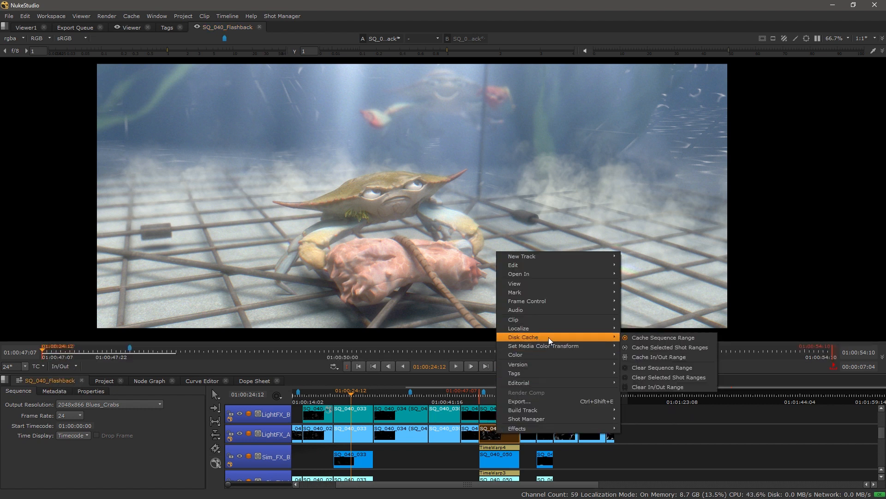
{"action": "left_click", "coordinate": [660, 356]}
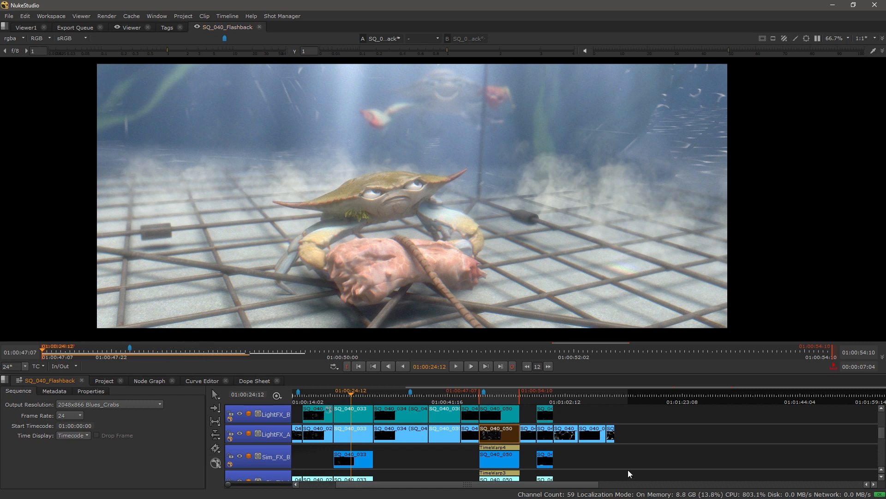
Step: Play the cached In/Out range, stopping on the crab shot at 01:00:50:18
{"action": "mouse_move", "coordinate": [613, 468]}
{"action": "left_mouse_down"}
{"action": "mouse_move", "coordinate": [612, 421]}
{"action": "mouse_move", "coordinate": [612, 462]}
{"action": "left_mouse_up"}
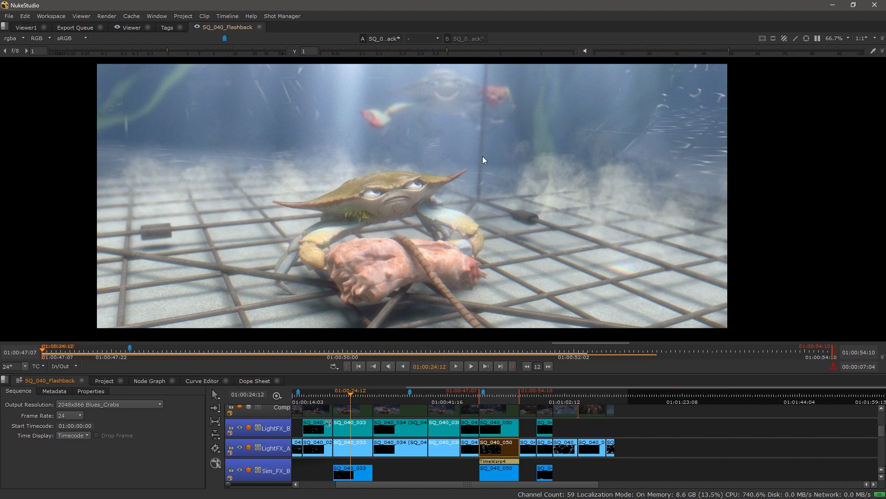
{"action": "left_click", "coordinate": [455, 366]}
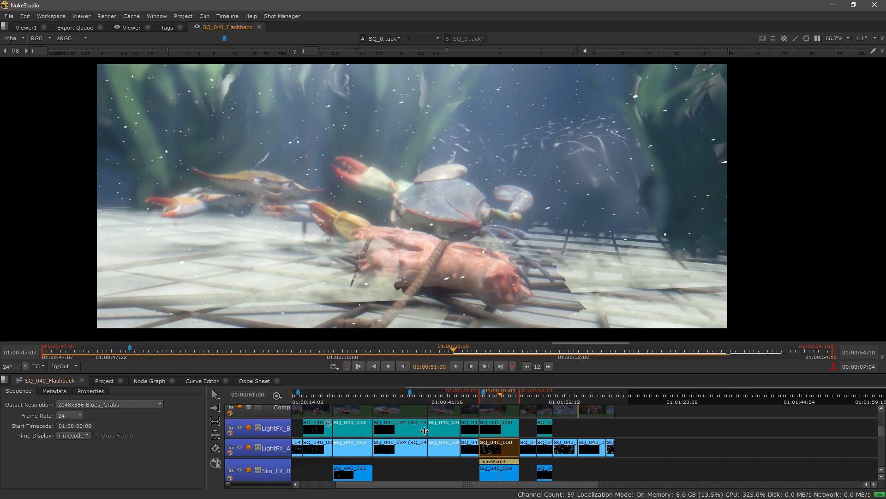
{"action": "scroll", "coordinate": [434, 441], "scroll_direction": "down", "scroll_amount": 5}
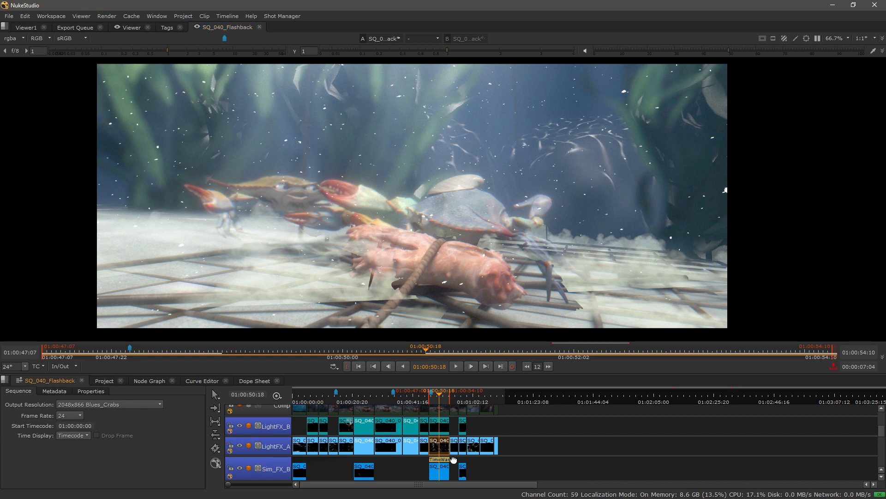
{"action": "scroll", "coordinate": [468, 443], "scroll_direction": "down", "scroll_amount": 5}
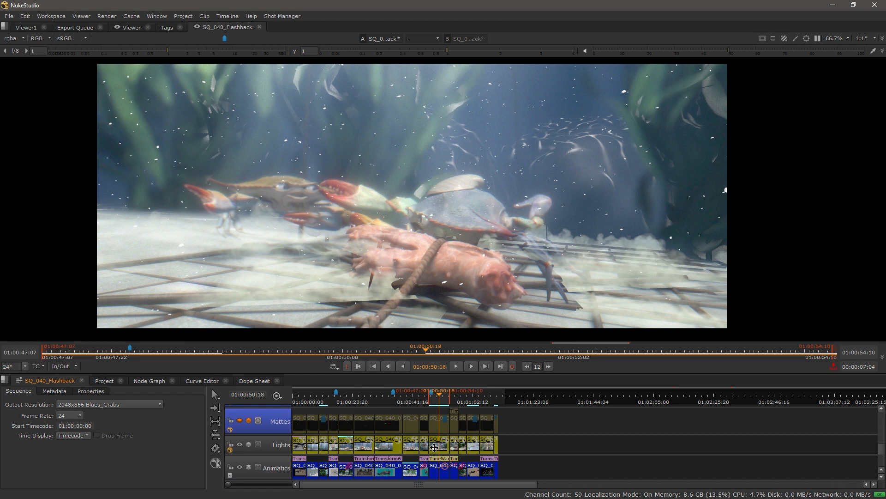
Step: Switch the SQ_040_050 Lights clip to version V03
{"action": "scroll", "coordinate": [363, 444], "scroll_direction": "up", "scroll_amount": 3}
{"action": "scroll", "coordinate": [359, 424], "scroll_direction": "up", "scroll_amount": 5}
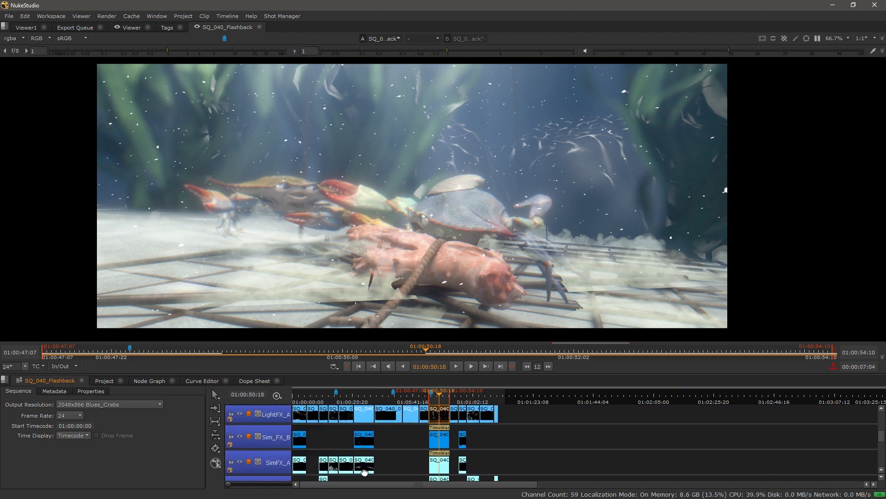
{"action": "scroll", "coordinate": [363, 432], "scroll_direction": "down", "scroll_amount": 4}
{"action": "scroll", "coordinate": [351, 466], "scroll_direction": "down", "scroll_amount": 4}
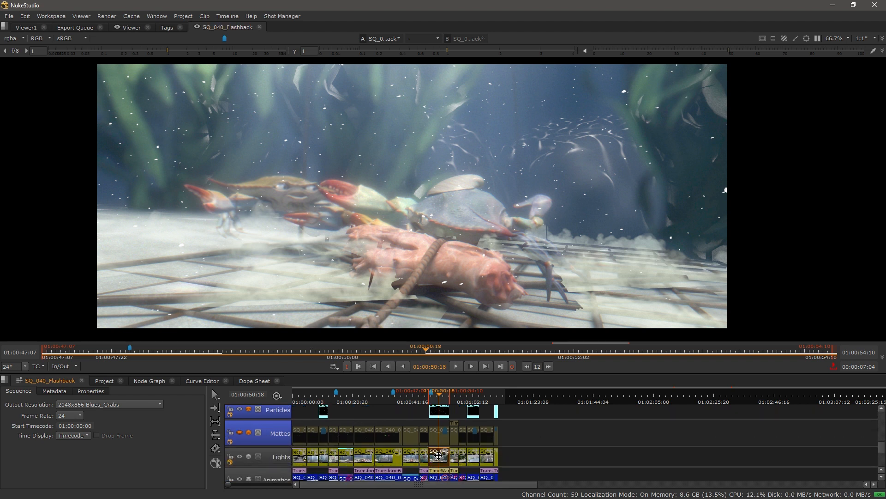
{"action": "left_click", "coordinate": [438, 461], "text": "alt"}
{"action": "left_click", "coordinate": [489, 424]}
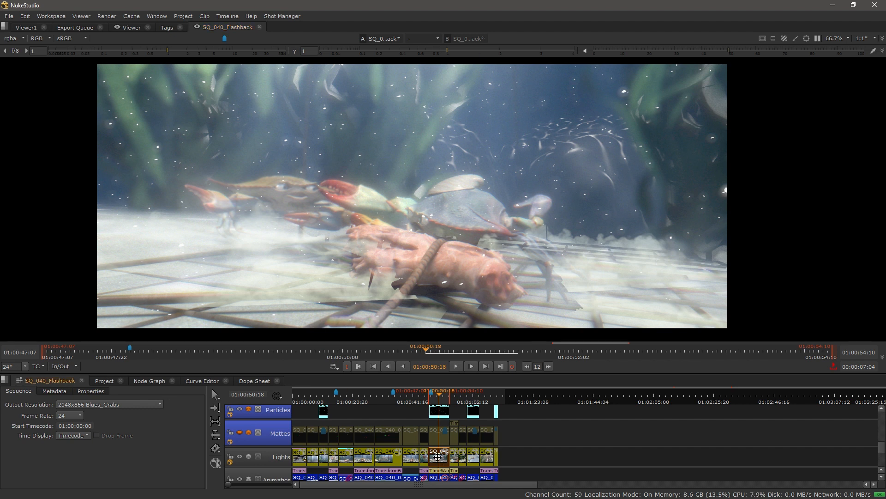
Step: Re-cache the 01:00:47:07–01:00:54:10 In/Out range
{"action": "right_click", "coordinate": [441, 464]}
{"action": "mouse_move", "coordinate": [493, 387]}
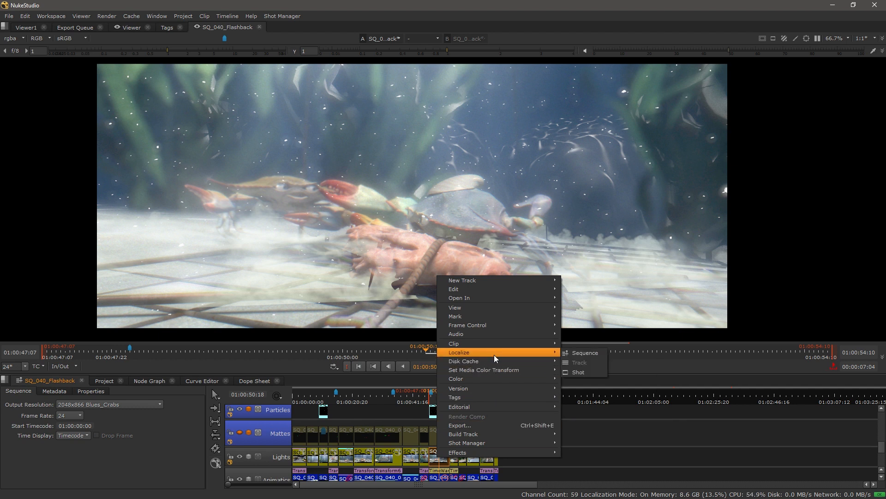
{"action": "mouse_move", "coordinate": [494, 361]}
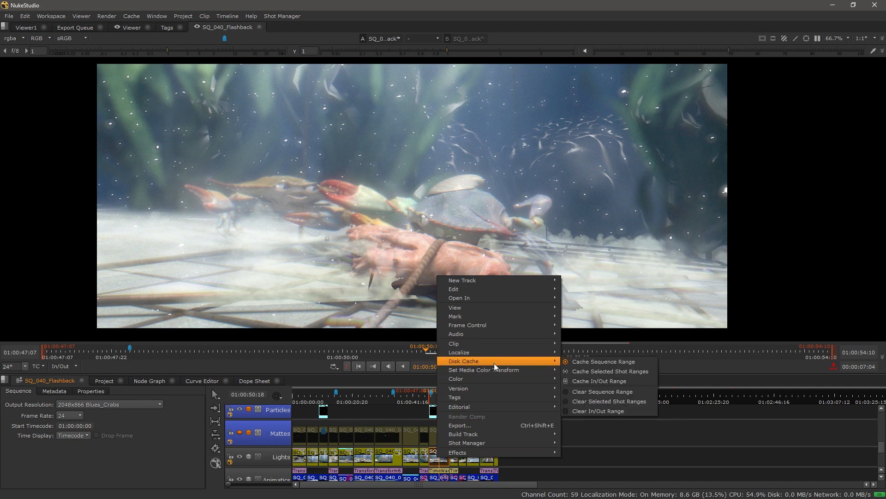
{"action": "left_click", "coordinate": [608, 379]}
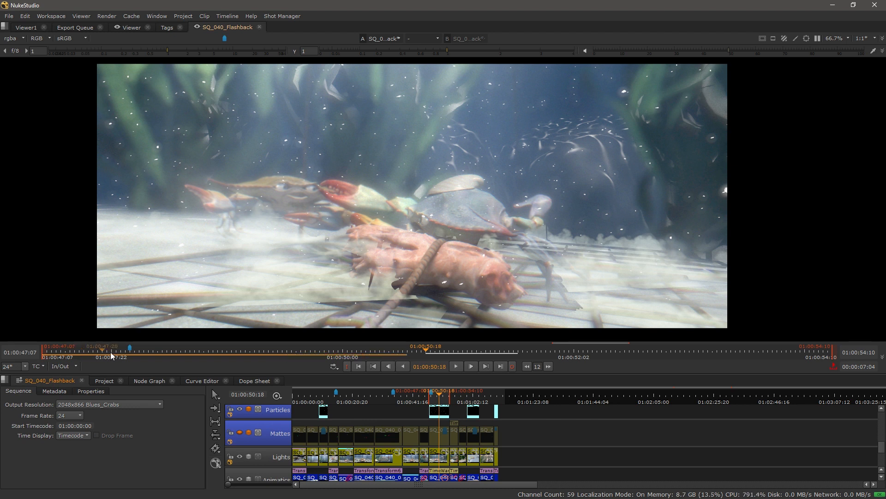
Step: Turn LightFX_B off, view frame 01:00:51:10, then turn LightFX_B back on
{"action": "left_click_drag", "start_coordinate": [372, 423], "coordinate": [372, 478]}
{"action": "left_click_drag", "start_coordinate": [375, 427], "coordinate": [392, 457]}
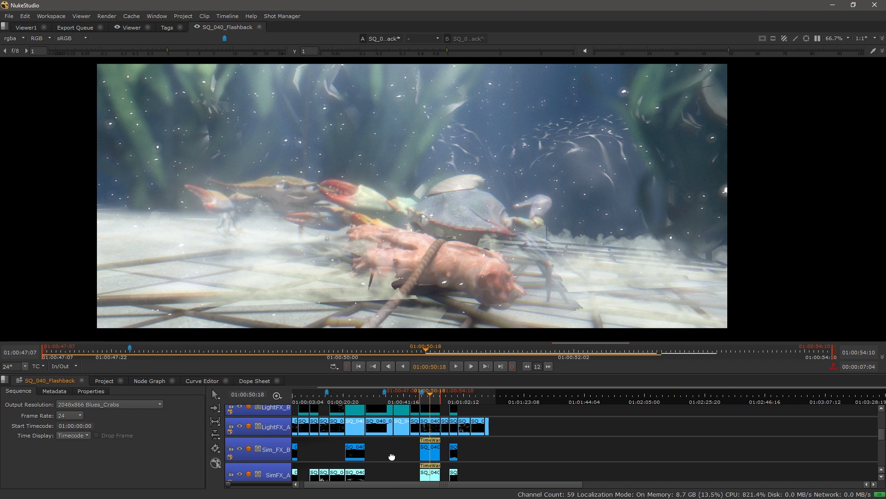
{"action": "left_click_drag", "start_coordinate": [481, 422], "coordinate": [483, 451]}
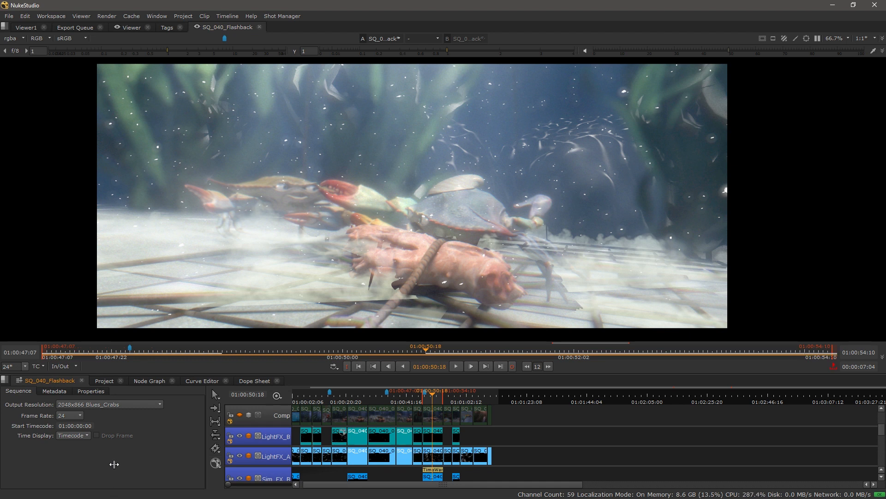
{"action": "left_click", "coordinate": [240, 435]}
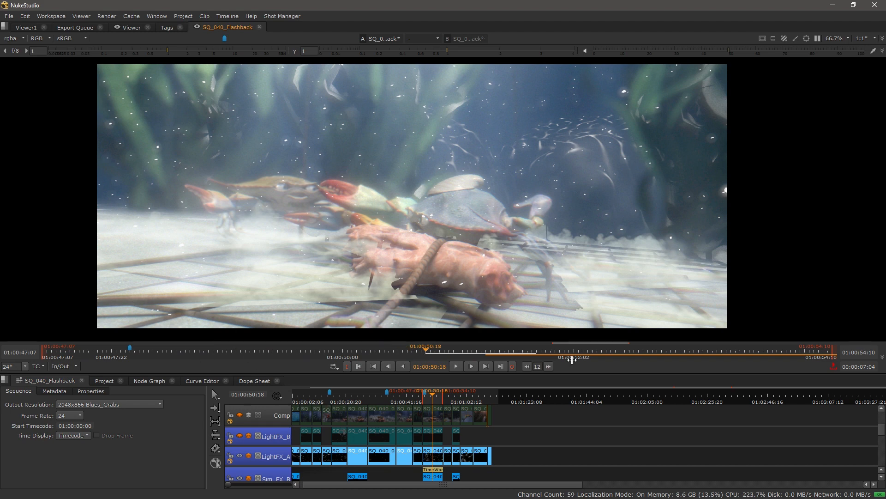
{"action": "left_click", "coordinate": [499, 351]}
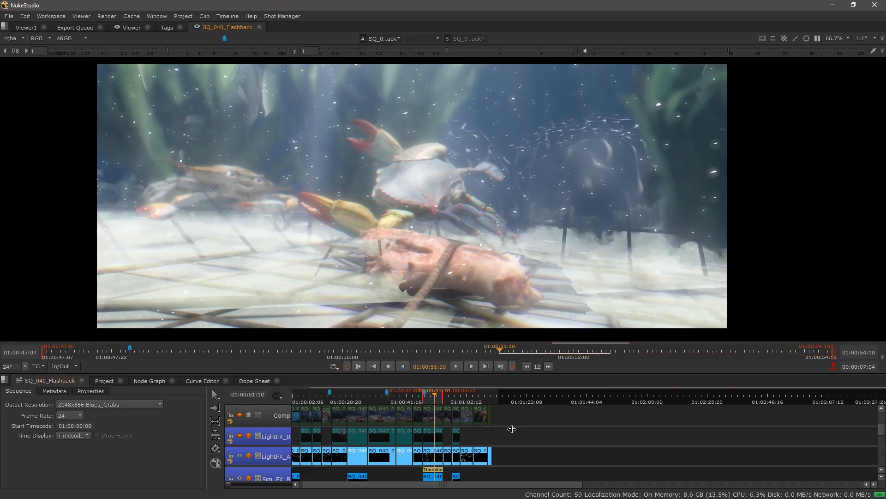
{"action": "left_click", "coordinate": [241, 437]}
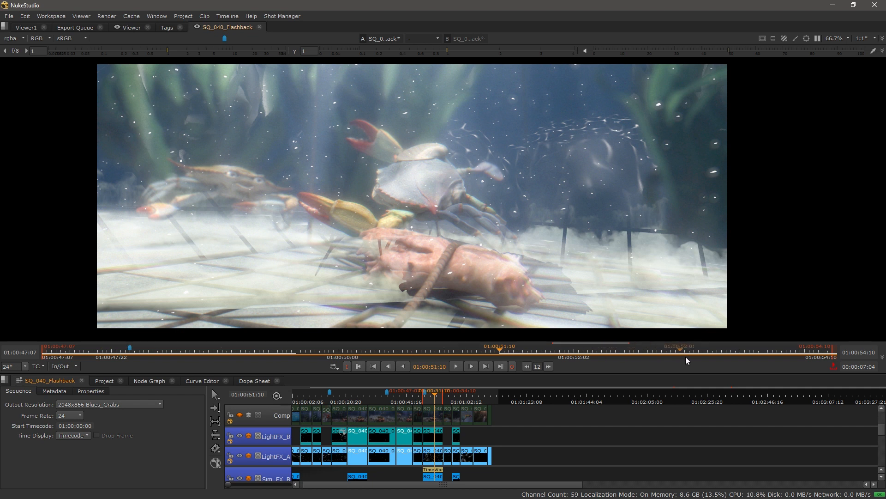
Step: Zoom in and pan across the LightFX, Sim_FX, Particles and Comp tracks to inspect their clips
{"action": "scroll", "coordinate": [526, 444], "scroll_direction": "down", "scroll_amount": 2}
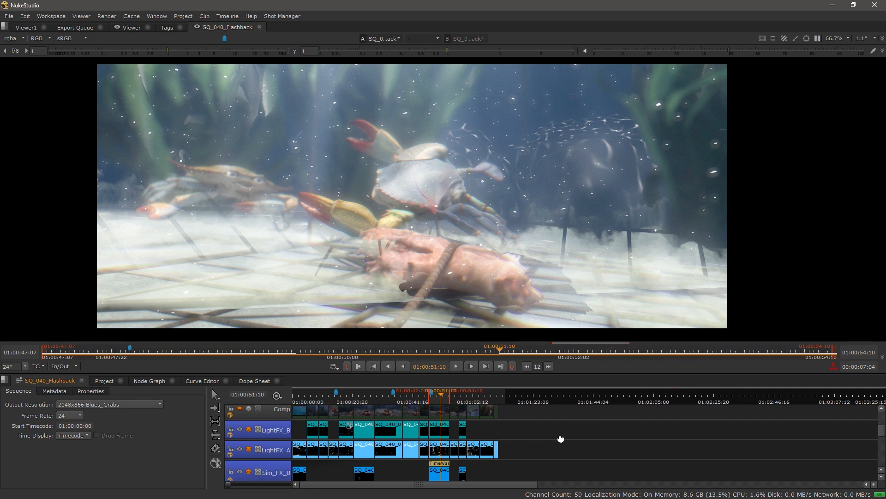
{"action": "scroll", "coordinate": [501, 422], "scroll_direction": "up", "scroll_amount": 2}
{"action": "scroll", "coordinate": [500, 420], "scroll_direction": "up", "scroll_amount": 1}
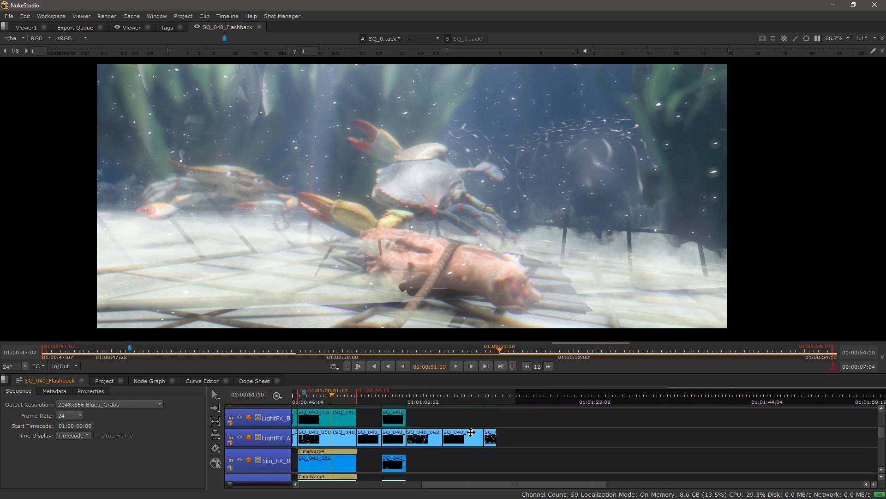
{"action": "scroll", "coordinate": [445, 453], "scroll_direction": "up", "scroll_amount": 2}
{"action": "left_click_drag", "start_coordinate": [388, 453], "coordinate": [659, 434]}
{"action": "left_click_drag", "start_coordinate": [367, 437], "coordinate": [370, 476]}
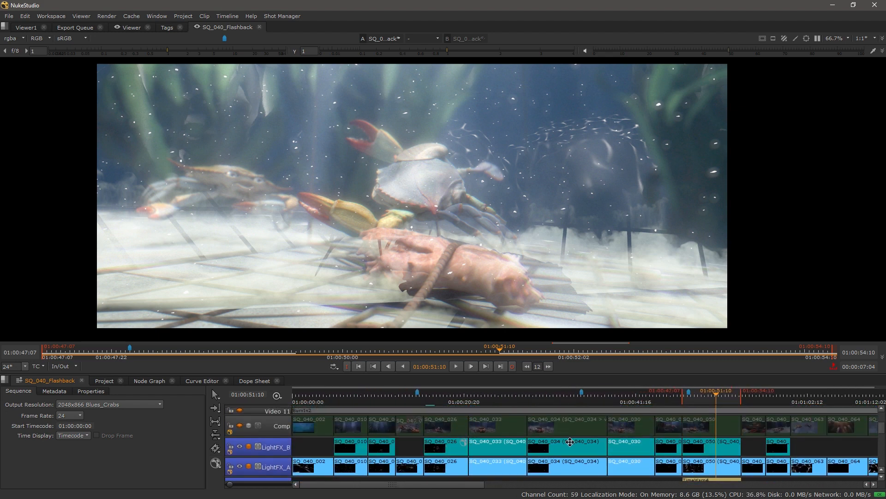
{"action": "left_click_drag", "start_coordinate": [552, 439], "coordinate": [448, 428]}
{"action": "left_click_drag", "start_coordinate": [566, 480], "coordinate": [522, 418]}
{"action": "mouse_move", "coordinate": [519, 449]}
{"action": "left_mouse_down"}
{"action": "mouse_move", "coordinate": [514, 388]}
{"action": "mouse_move", "coordinate": [513, 452]}
{"action": "left_mouse_up"}
{"action": "left_click_drag", "start_coordinate": [520, 417], "coordinate": [520, 461]}
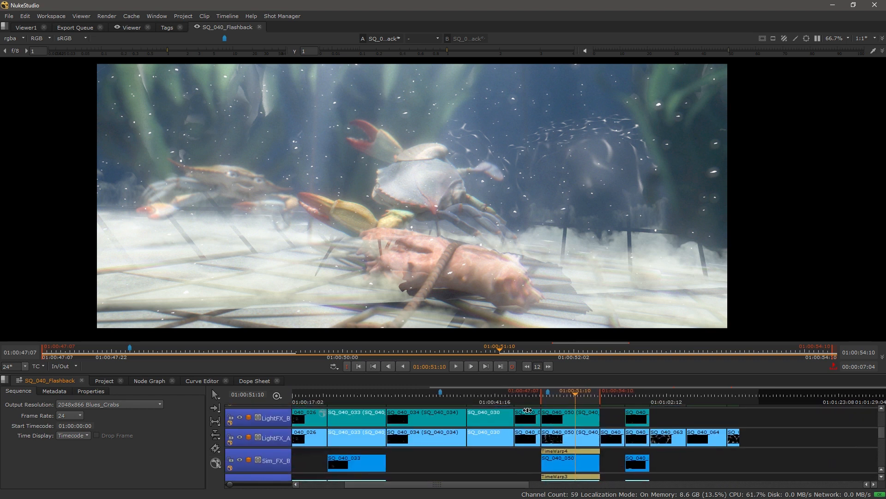
{"action": "mouse_move", "coordinate": [514, 415]}
{"action": "left_mouse_down"}
{"action": "mouse_move", "coordinate": [512, 455]}
{"action": "mouse_move", "coordinate": [506, 422]}
{"action": "left_mouse_up"}
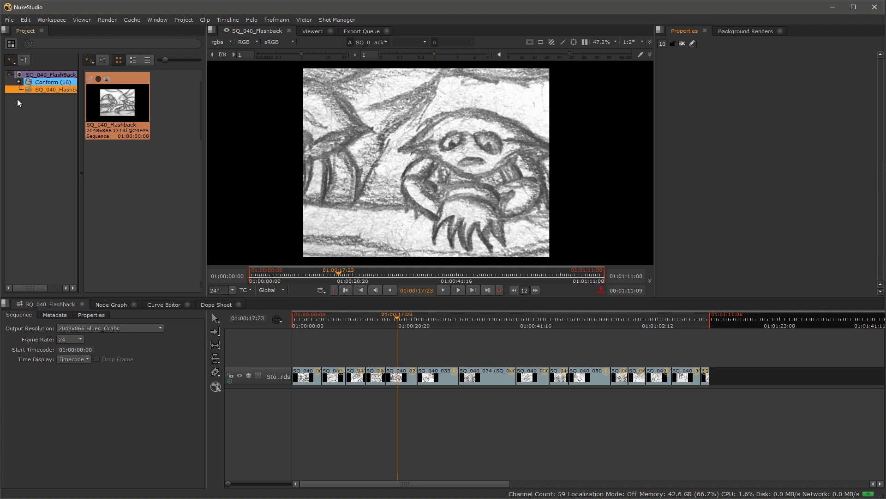
Step: Open the Export settings for the SQ_040_Flashback sequence from the Project panel
{"action": "right_click", "coordinate": [31, 91]}
{"action": "left_click", "coordinate": [71, 183]}
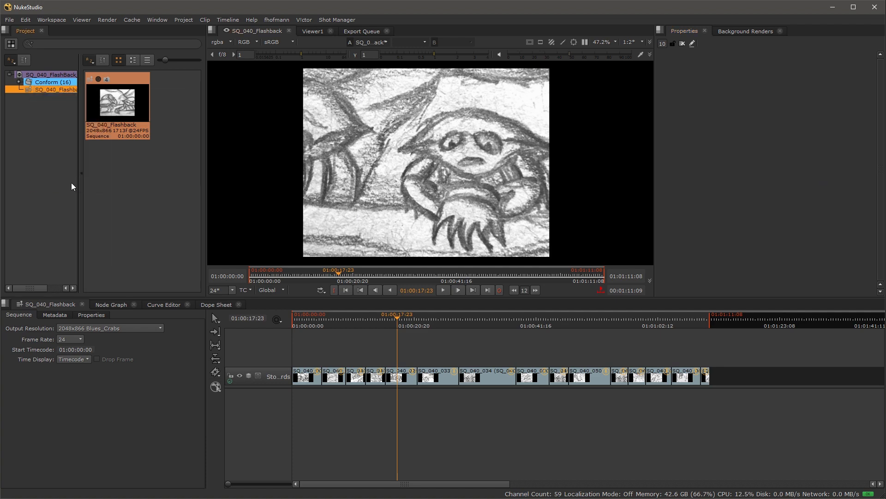
{"action": "scroll", "coordinate": [121, 143], "scroll_direction": "down", "scroll_amount": 2}
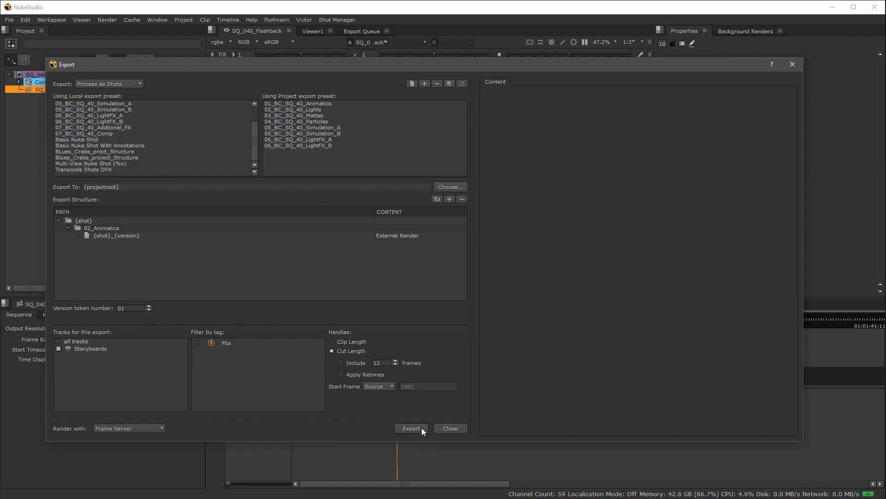
{"action": "left_click", "coordinate": [87, 139]}
{"action": "left_click", "coordinate": [92, 145]}
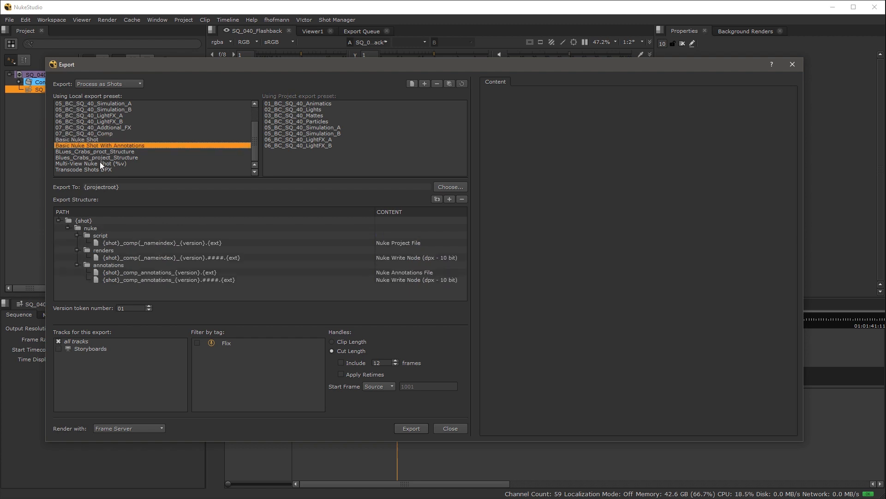
{"action": "left_click", "coordinate": [100, 163]}
{"action": "left_click", "coordinate": [99, 170]}
{"action": "left_click", "coordinate": [125, 83]}
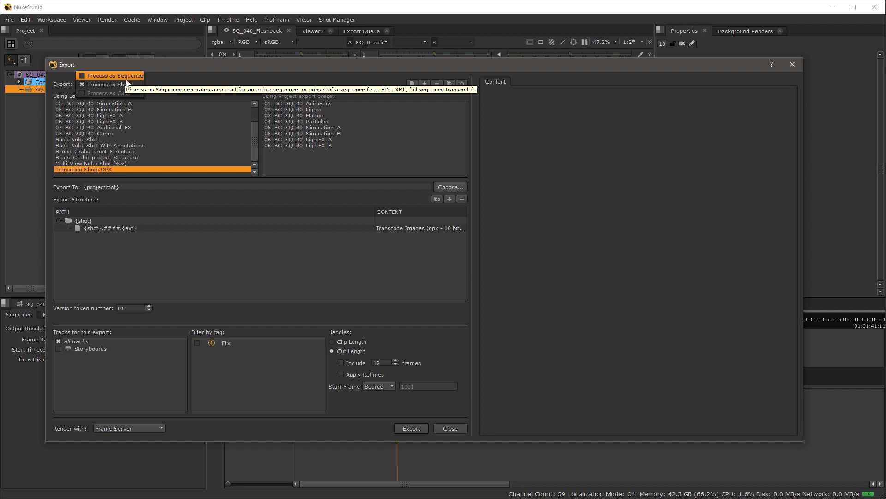
{"action": "left_click", "coordinate": [127, 84]}
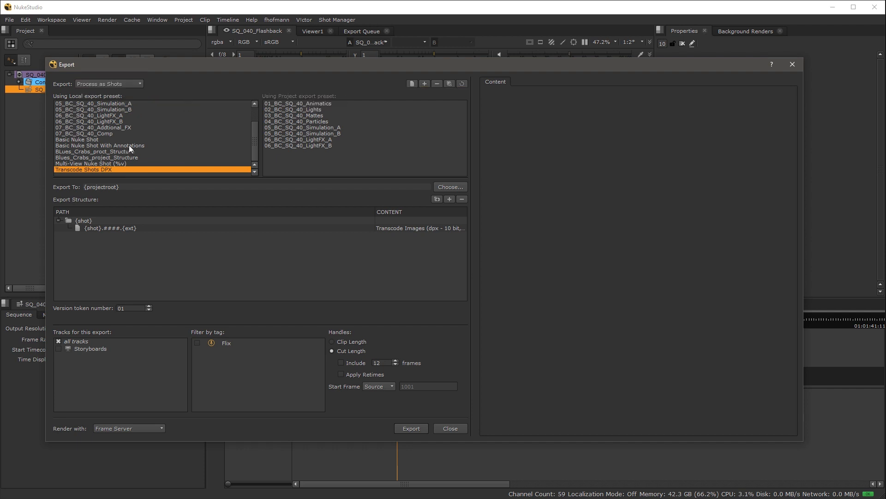
{"action": "scroll", "coordinate": [129, 146], "scroll_direction": "up", "scroll_amount": 2}
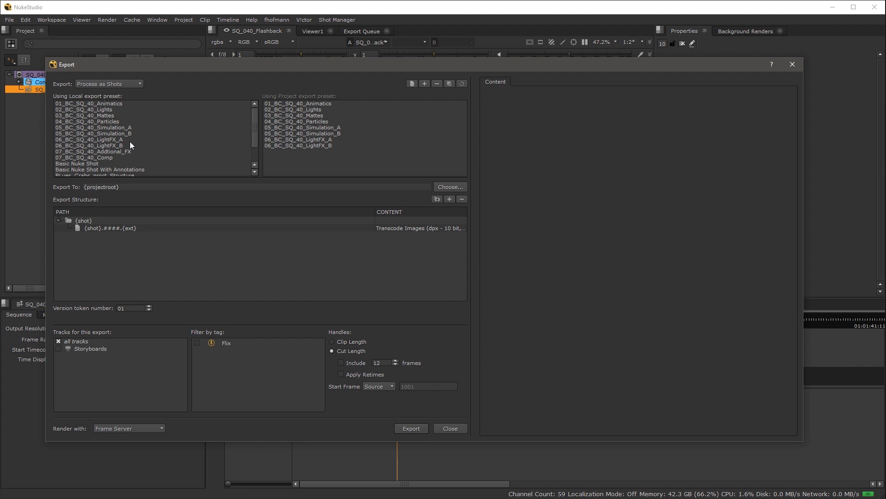
{"action": "left_click", "coordinate": [104, 105]}
{"action": "left_click", "coordinate": [100, 110]}
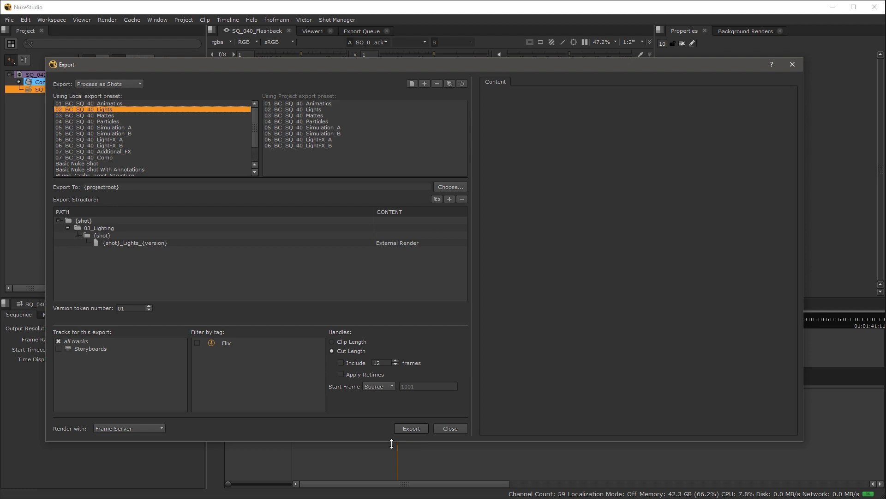
{"action": "left_click", "coordinate": [115, 103]}
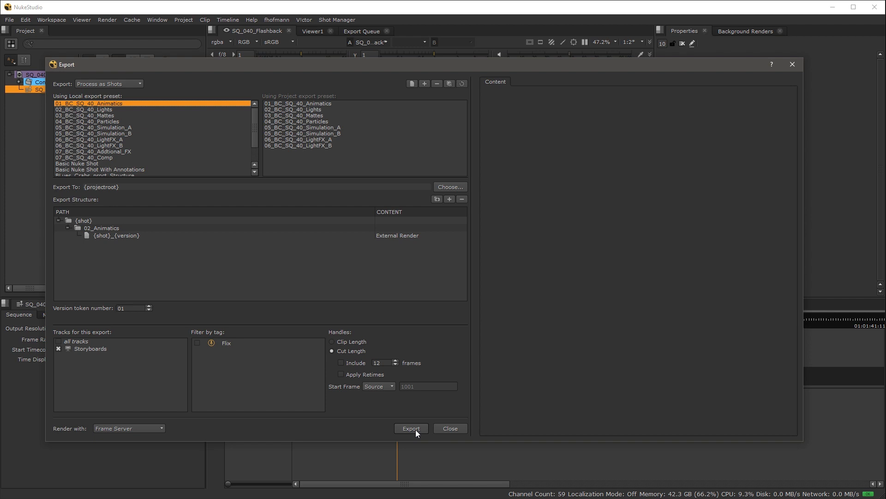
{"action": "left_click", "coordinate": [450, 428]}
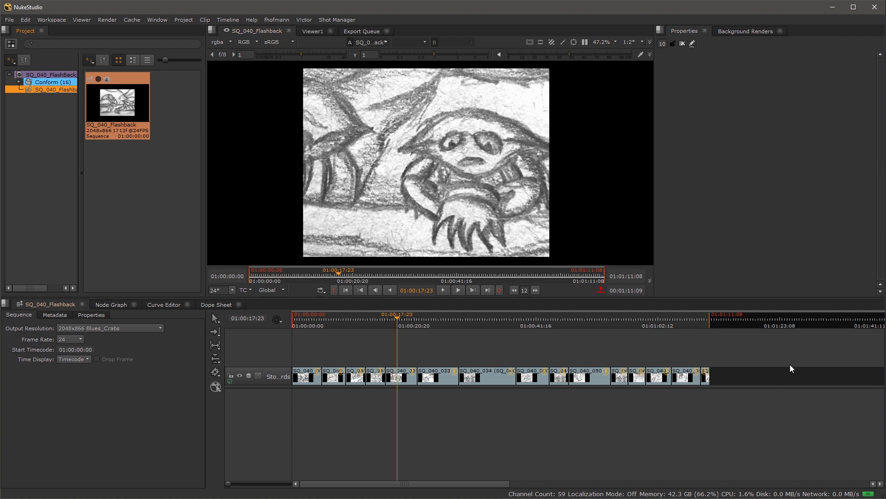
Step: Build a track named 'Animatics' from the storyboard clips with the 01_BC_SQ_40_Animatics preset
{"action": "left_click_drag", "start_coordinate": [775, 382], "coordinate": [309, 367]}
{"action": "right_click", "coordinate": [310, 370]}
{"action": "mouse_move", "coordinate": [349, 358]}
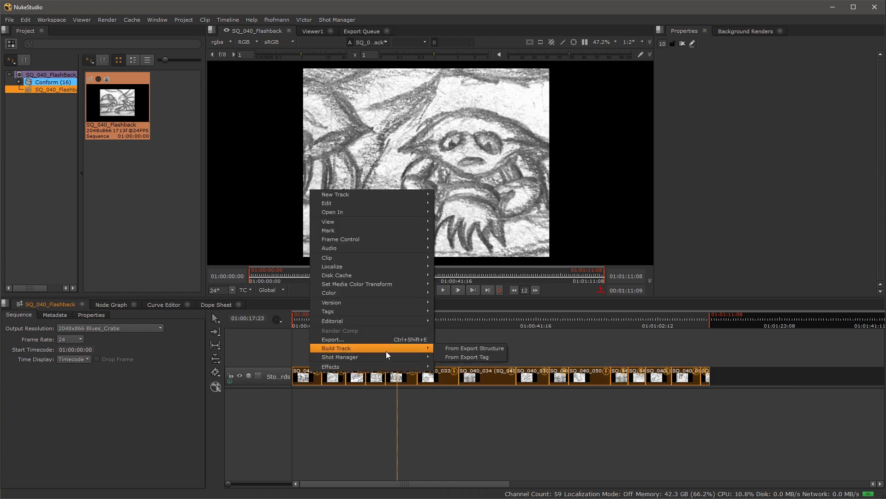
{"action": "left_click", "coordinate": [489, 350]}
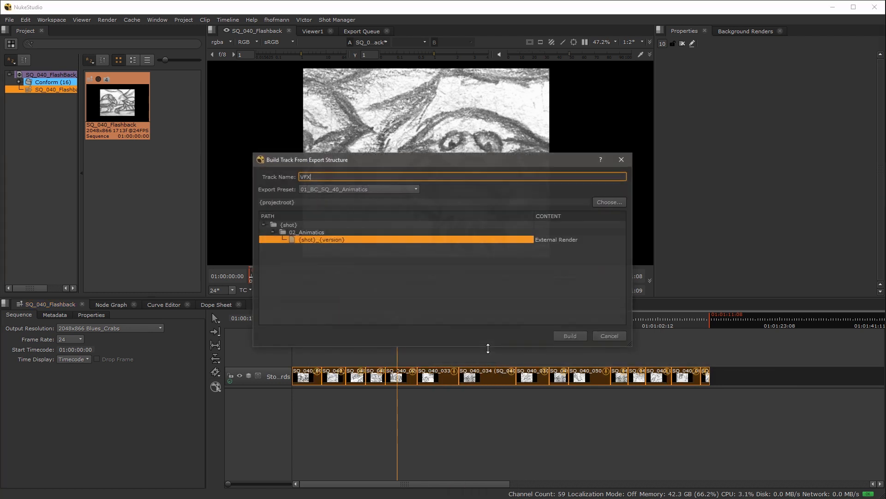
{"action": "double_click", "coordinate": [364, 175]}
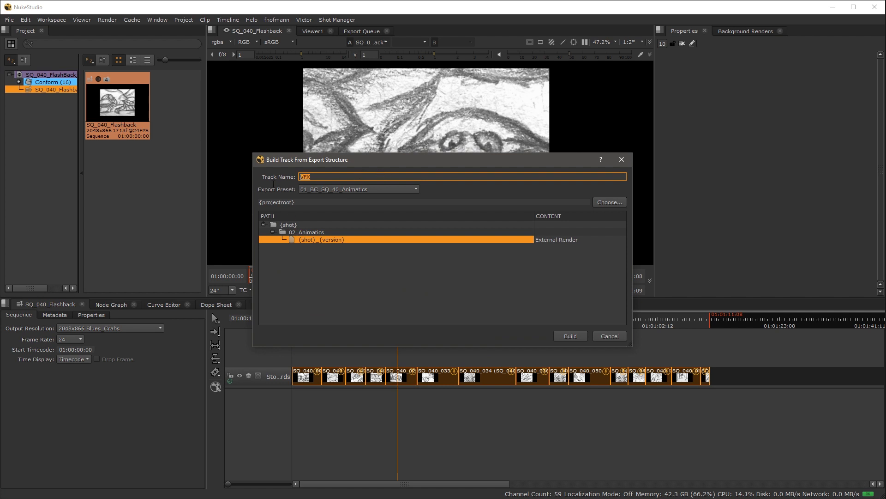
{"action": "type", "text": "An"}
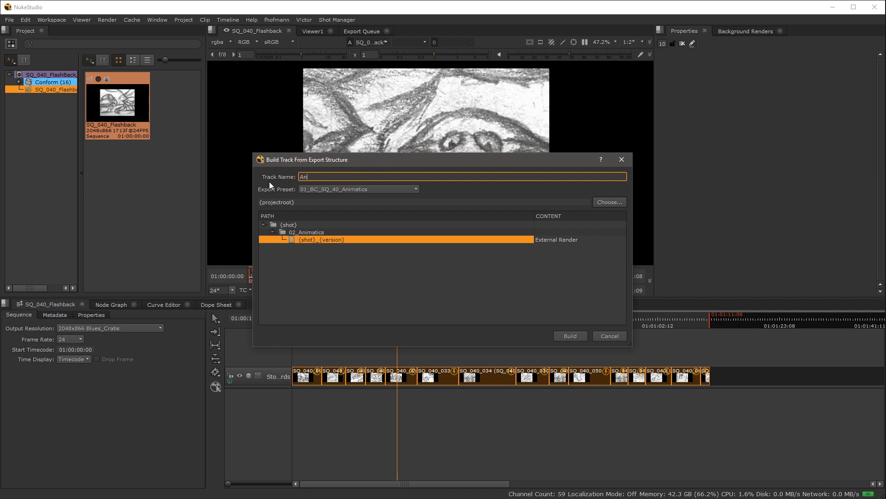
{"action": "type", "text": "imatics"}
{"action": "left_click", "coordinate": [356, 192]}
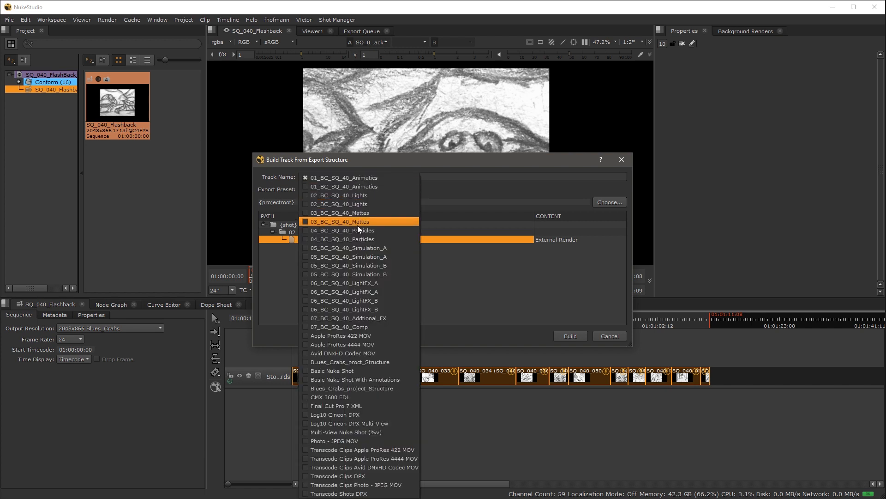
{"action": "left_click", "coordinate": [453, 194]}
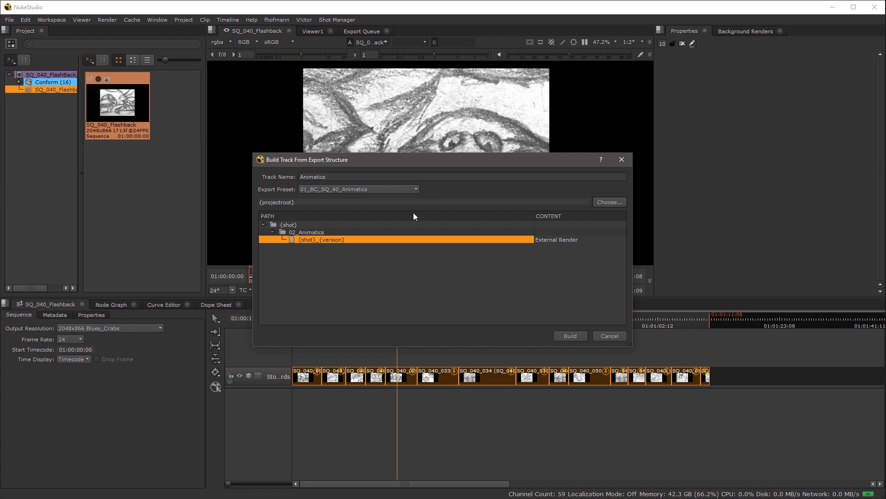
{"action": "left_click", "coordinate": [569, 339]}
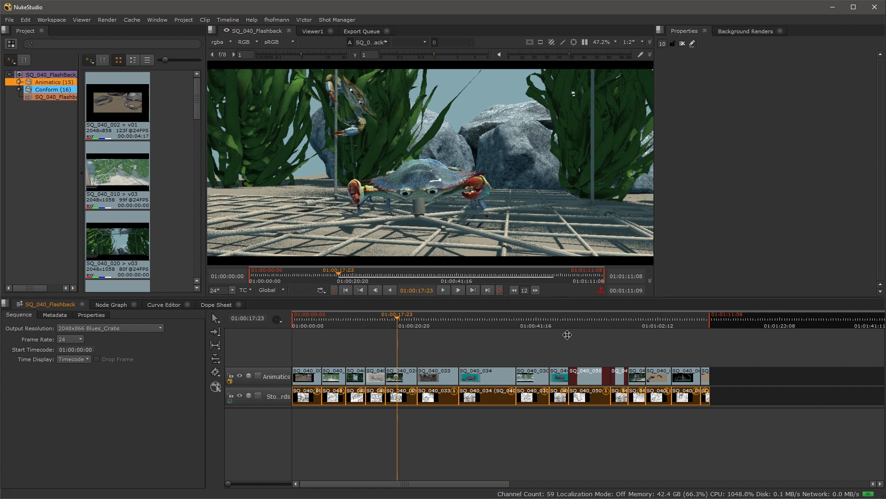
Step: Build a VFX track from all Animatics clips using the 02_BC_SQ_40_Lights export preset
{"action": "mouse_move", "coordinate": [400, 319]}
{"action": "left_mouse_down"}
{"action": "mouse_move", "coordinate": [358, 329]}
{"action": "mouse_move", "coordinate": [394, 325]}
{"action": "left_mouse_up"}
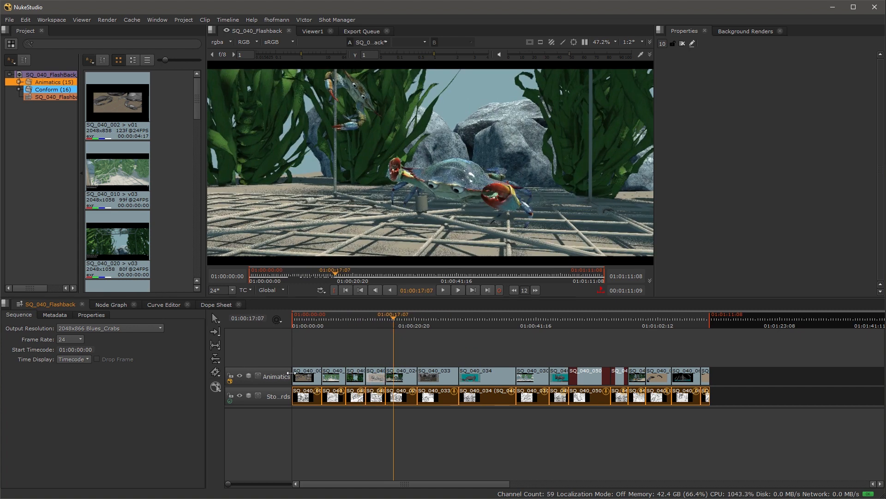
{"action": "left_click_drag", "start_coordinate": [724, 374], "coordinate": [308, 377]}
{"action": "right_click", "coordinate": [309, 375]}
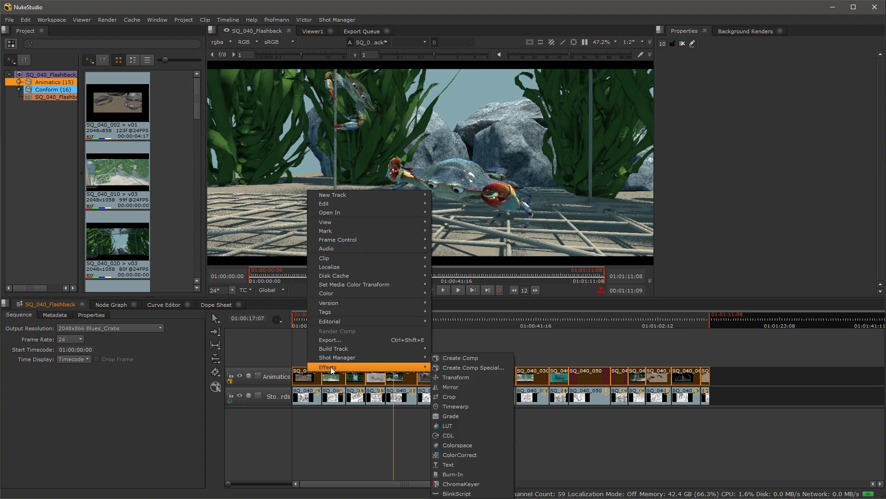
{"action": "mouse_move", "coordinate": [347, 350]}
{"action": "left_click", "coordinate": [446, 349]}
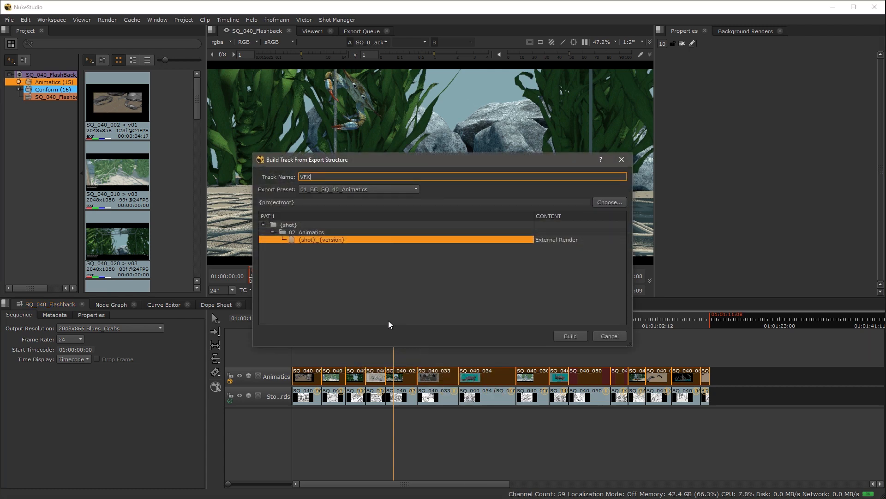
{"action": "left_click", "coordinate": [375, 190]}
{"action": "left_click", "coordinate": [375, 195]}
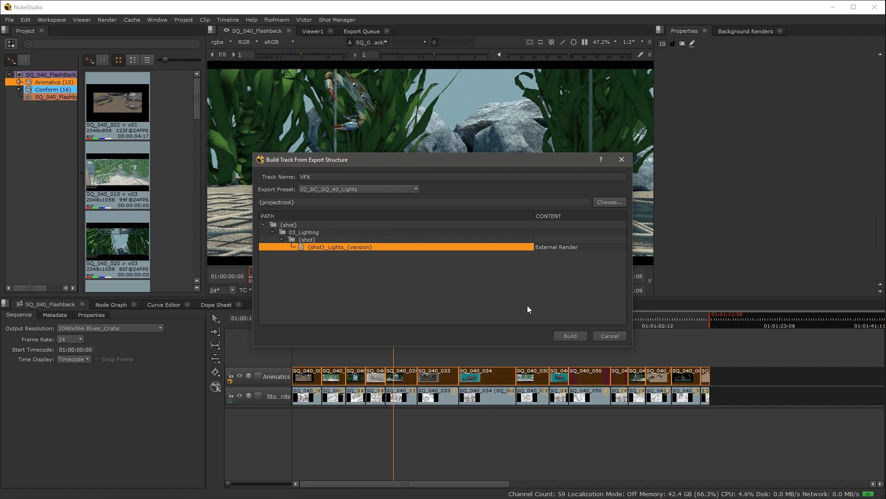
{"action": "left_click", "coordinate": [571, 337]}
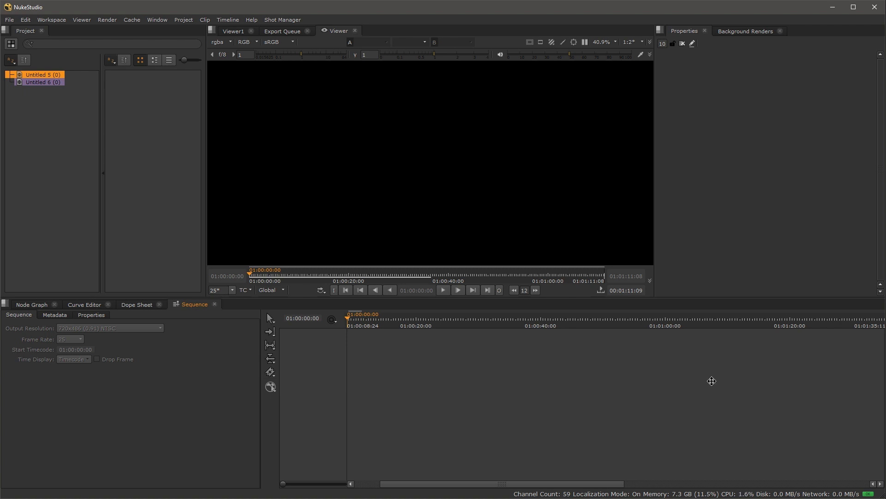
Step: Show the Shot Manager menu containing Import From Spreadsheet
{"action": "left_click", "coordinate": [284, 20]}
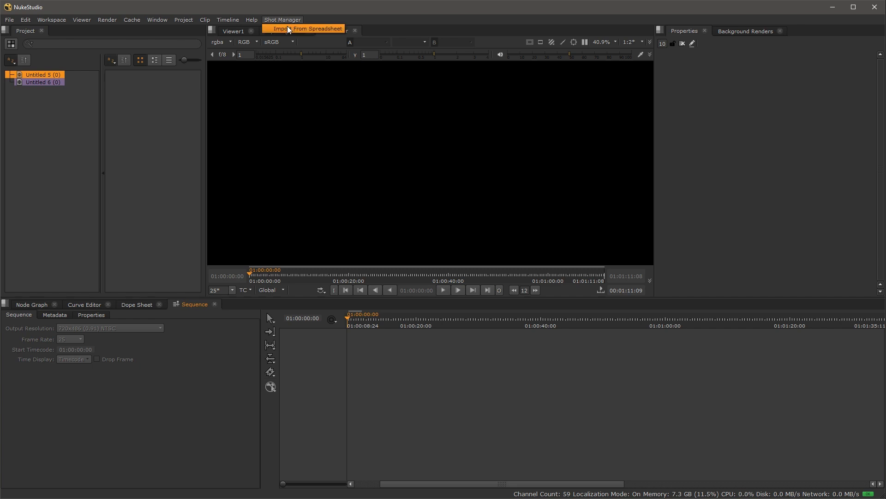
Step: Scrub and play the SQ_040_Flashback sequence, stopping at 01:00:13:22
{"action": "left_click", "coordinate": [288, 27]}
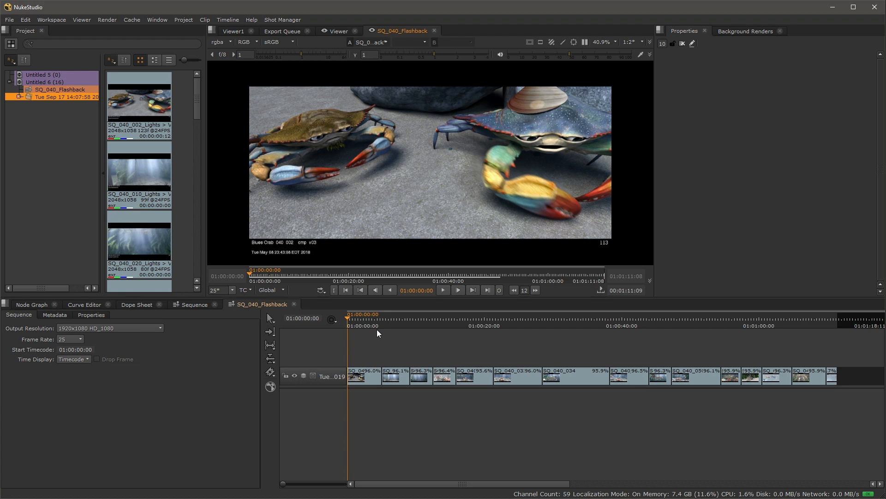
{"action": "left_click_drag", "start_coordinate": [378, 328], "coordinate": [419, 318]}
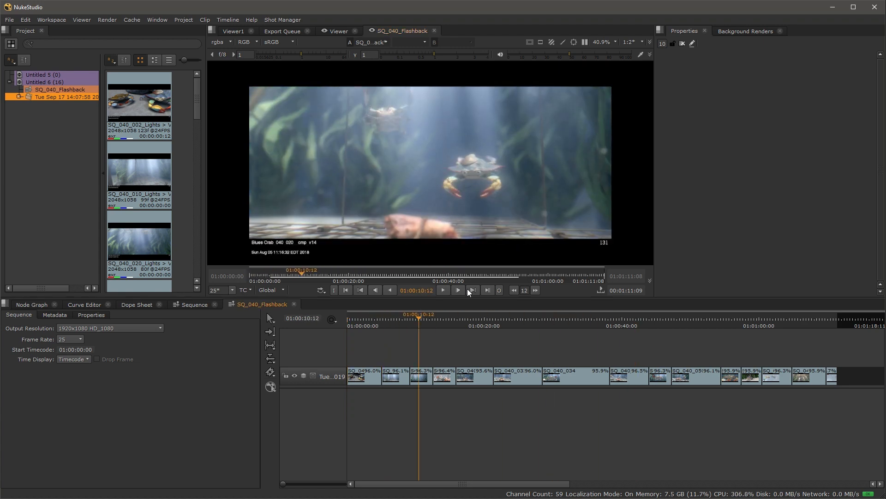
{"action": "left_click", "coordinate": [442, 291]}
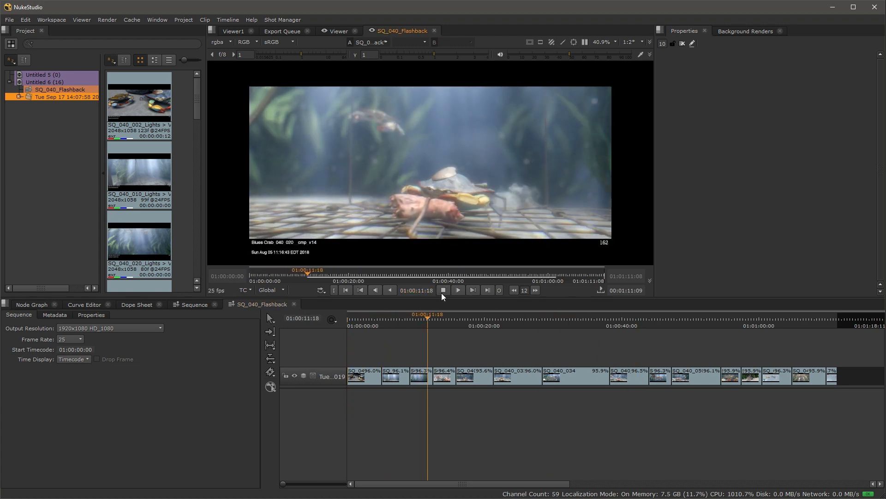
{"action": "left_click", "coordinate": [442, 291]}
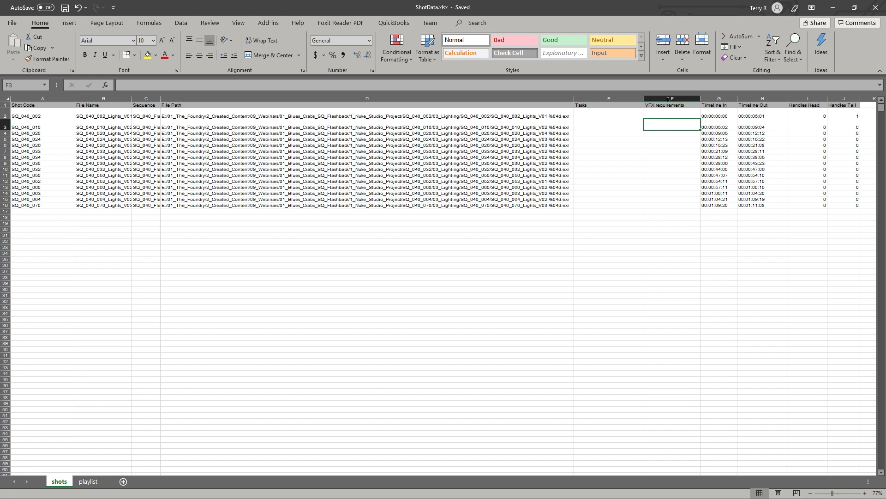
Step: Enter 're-render' in Tasks cell E3 and paste it into E7, E12, E15 and E10
{"action": "left_click", "coordinate": [592, 125]}
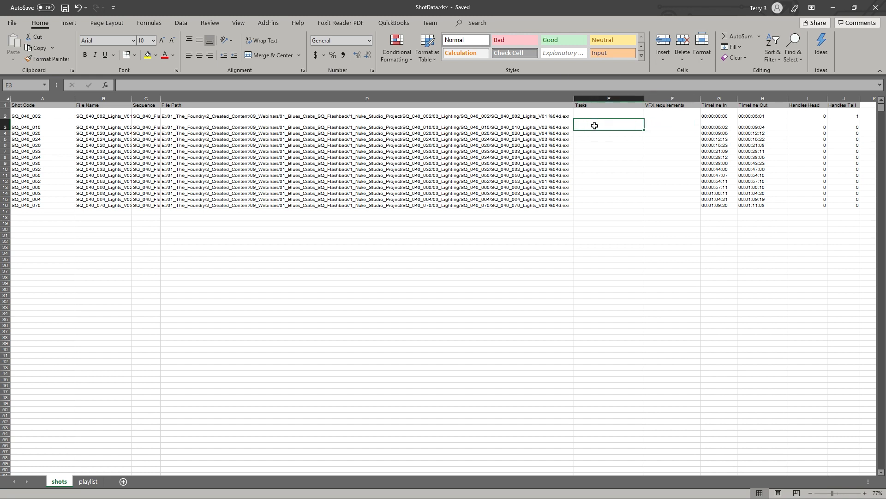
{"action": "type", "text": "re-render"}
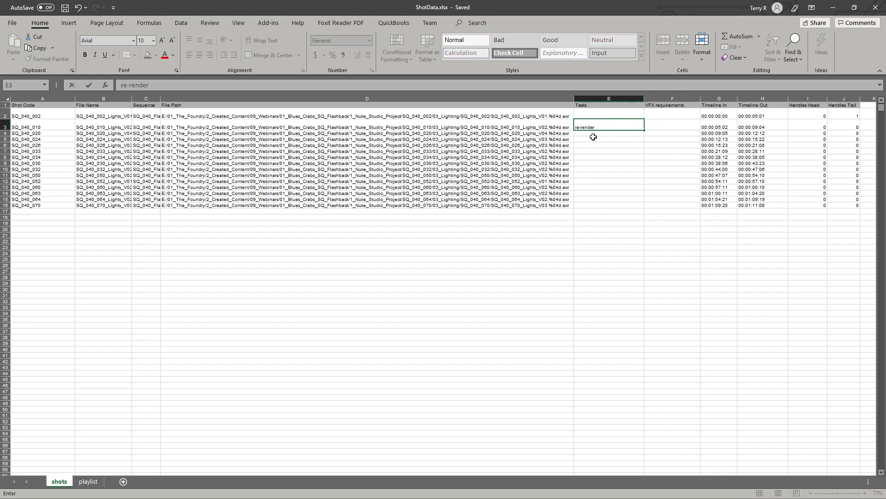
{"action": "key", "text": "Return"}
{"action": "left_click", "coordinate": [595, 127]}
{"action": "key", "text": "ctrl+c"}
{"action": "left_click", "coordinate": [597, 151]}
{"action": "key", "text": "ctrl+v"}
{"action": "left_click", "coordinate": [599, 181]}
{"action": "key", "text": "ctrl+v"}
{"action": "left_click", "coordinate": [600, 199]}
{"action": "key", "text": "ctrl+v"}
{"action": "left_click", "coordinate": [608, 169]}
{"action": "key", "text": "ctrl+v"}
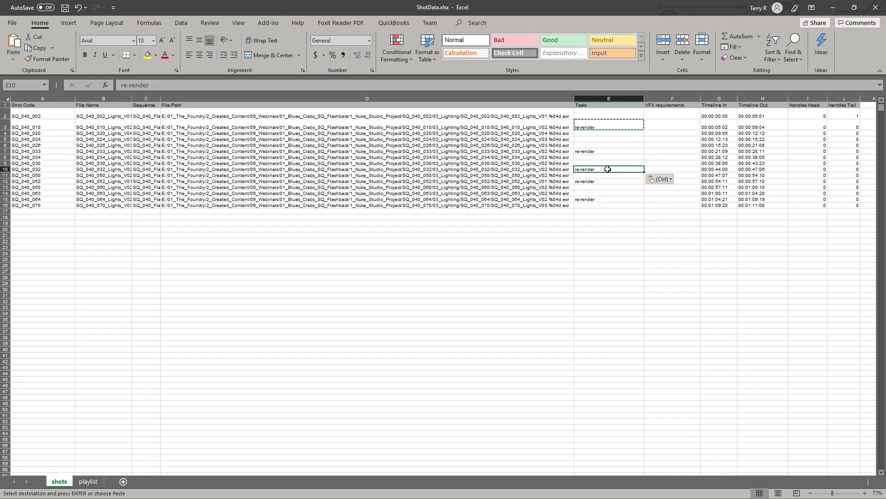
Step: Enter 'Render with MB' in VFX requirements cell F5 and paste it into F10, F14, F12 and F7
{"action": "left_click", "coordinate": [666, 125]}
{"action": "left_click", "coordinate": [669, 138]}
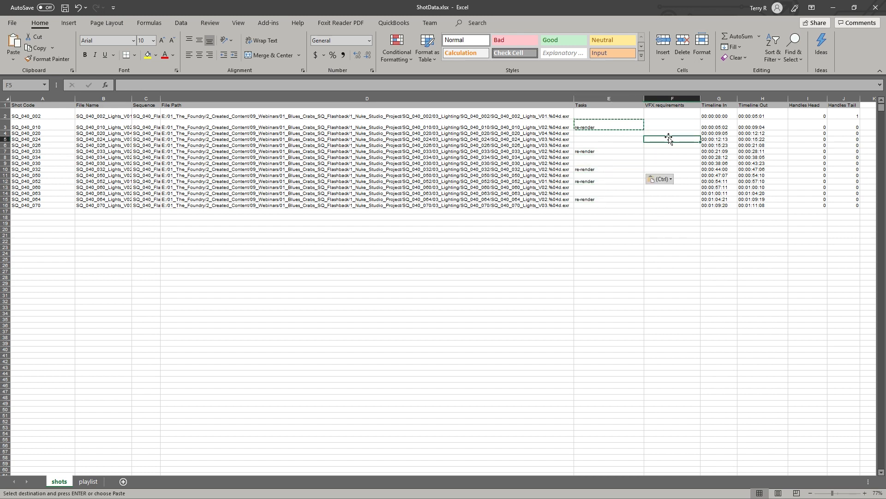
{"action": "type", "text": "Render w"}
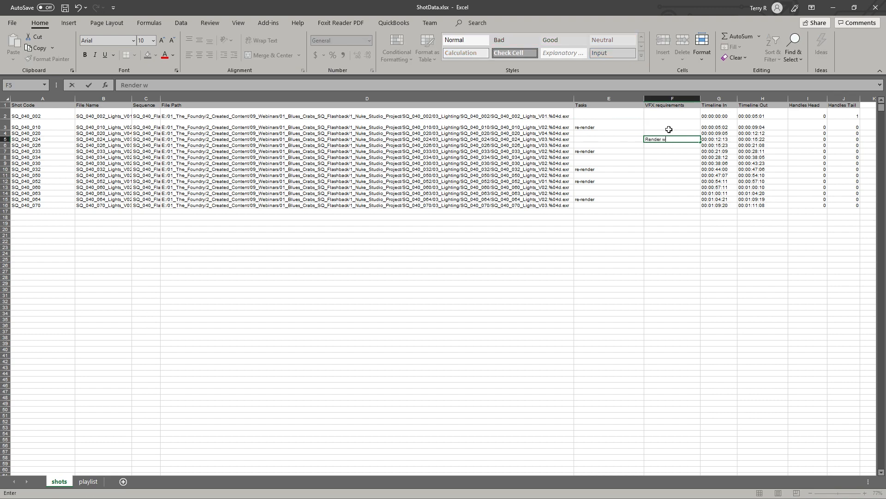
{"action": "type", "text": "ith MB"}
{"action": "key", "text": "Return"}
{"action": "left_click", "coordinate": [667, 141]}
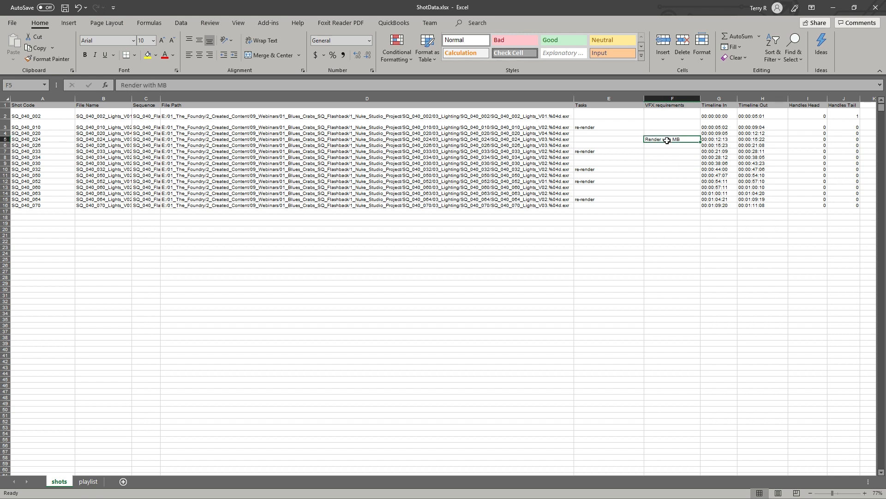
{"action": "key", "text": "ctrl+c"}
{"action": "left_click", "coordinate": [673, 169]}
{"action": "key", "text": "ctrl+v"}
{"action": "left_click", "coordinate": [672, 192]}
{"action": "key", "text": "ctrl+v"}
{"action": "left_click", "coordinate": [677, 182]}
{"action": "key", "text": "ctrl+v"}
{"action": "left_click", "coordinate": [673, 151]}
{"action": "key", "text": "ctrl+v"}
Step: Save the ShotData workbook and minimise Excel
{"action": "left_click", "coordinate": [623, 211]}
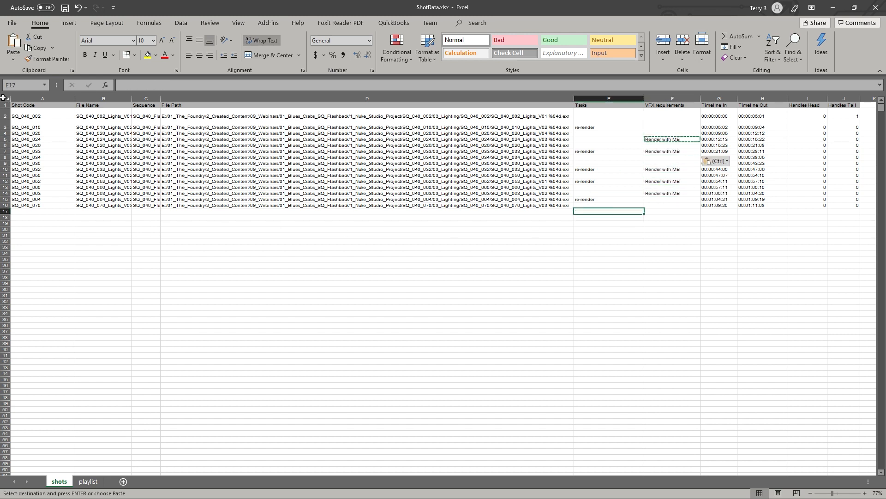
{"action": "left_click", "coordinate": [65, 8]}
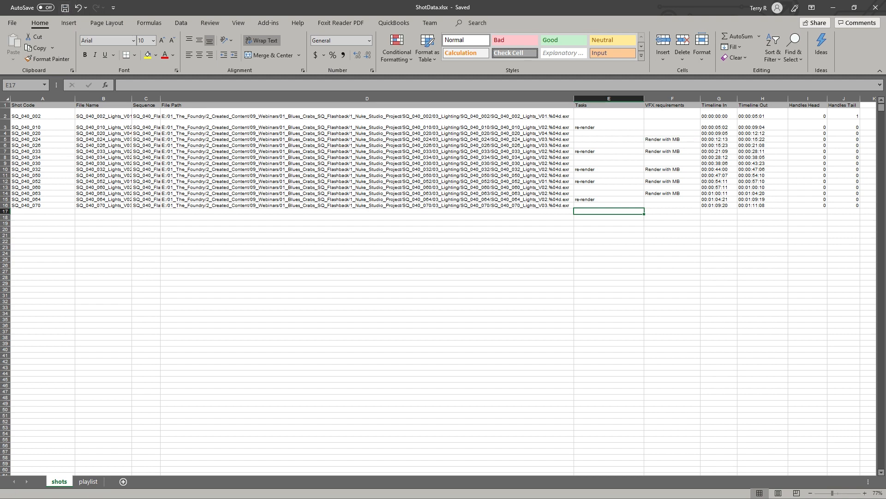
{"action": "left_click", "coordinate": [833, 9]}
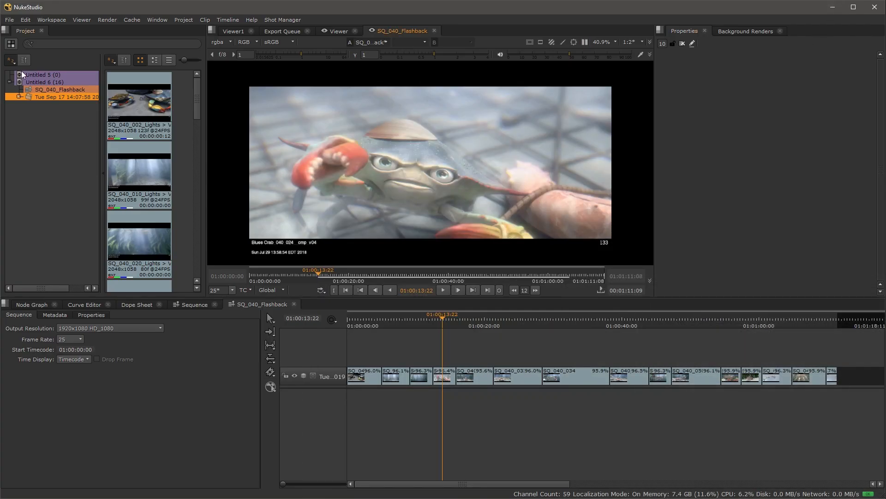
Step: Collapse the Untitled 6 bin to reach the new Tue Sep 17 14:09:44 SQ_040_Flashback sequence
{"action": "left_click", "coordinate": [21, 74]}
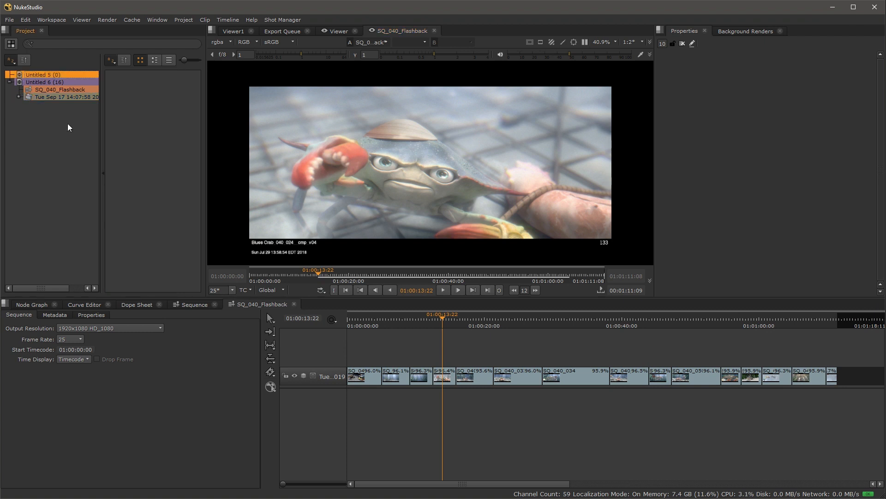
{"action": "left_click", "coordinate": [10, 82]}
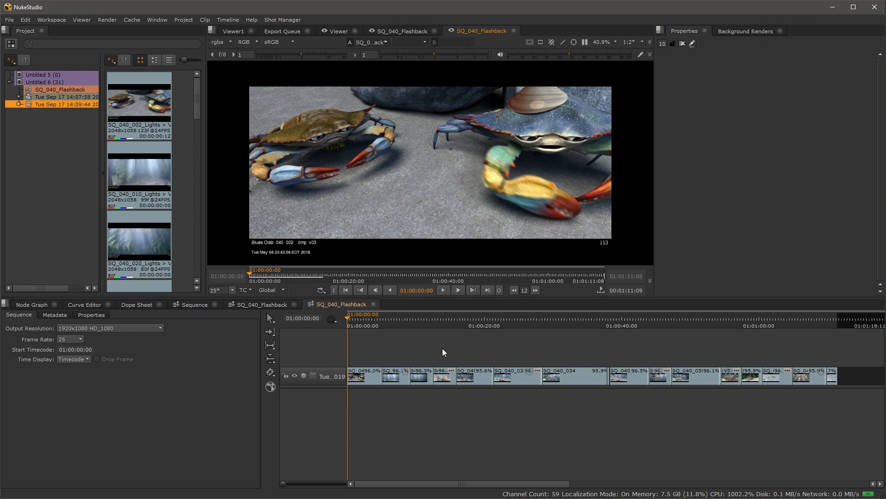
{"action": "scroll", "coordinate": [407, 347], "scroll_direction": "up", "scroll_amount": 5}
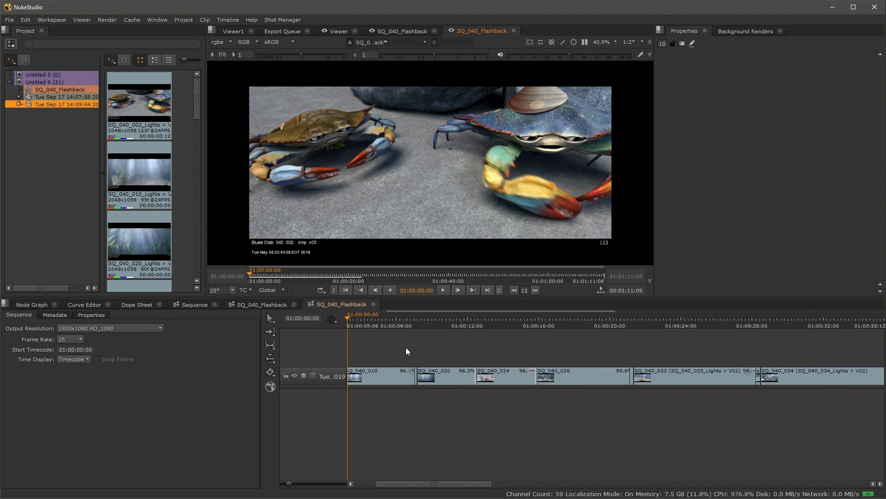
{"action": "left_click", "coordinate": [412, 371]}
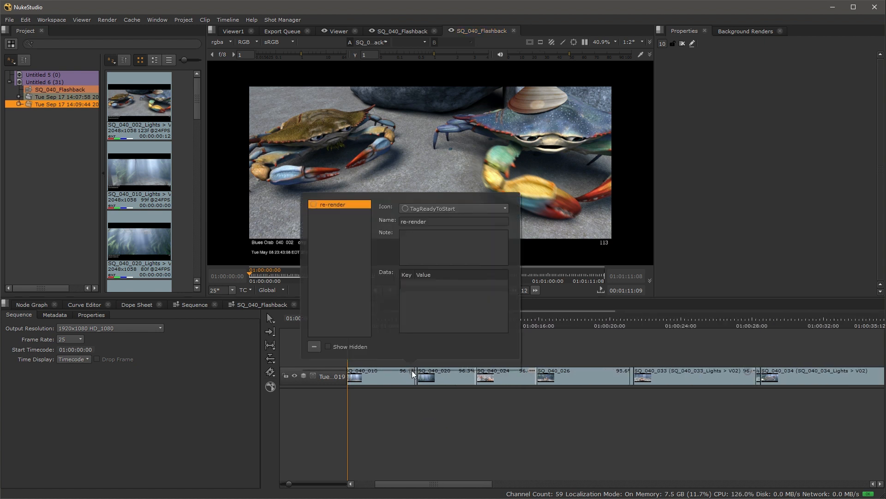
{"action": "left_click_drag", "start_coordinate": [427, 221], "coordinate": [369, 220]}
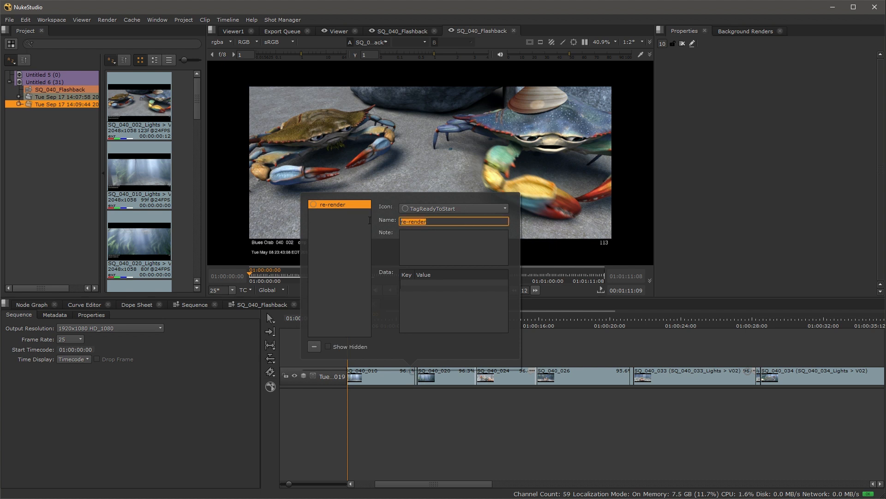
{"action": "left_click", "coordinate": [622, 350]}
{"action": "scroll", "coordinate": [553, 360], "scroll_direction": "down", "scroll_amount": 1}
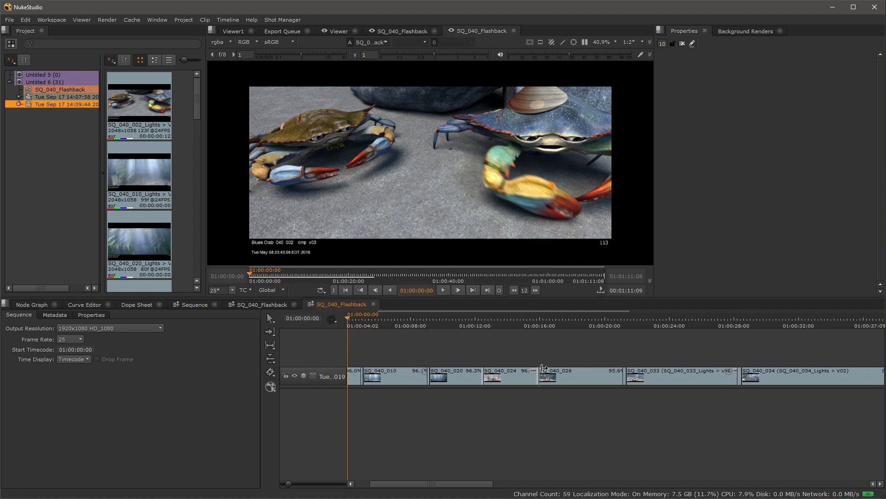
{"action": "left_click", "coordinate": [534, 371]}
{"action": "left_click_drag", "start_coordinate": [591, 237], "coordinate": [519, 234]}
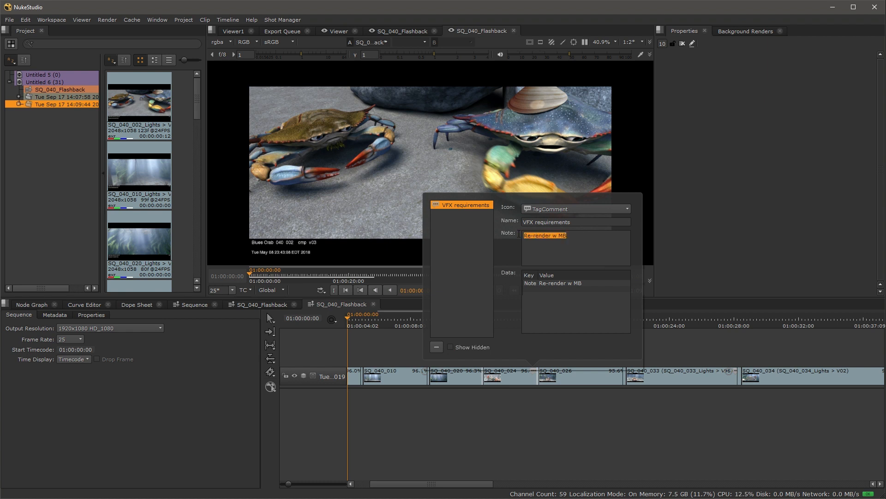
{"action": "scroll", "coordinate": [730, 347], "scroll_direction": "up", "scroll_amount": 3}
{"action": "left_click_drag", "start_coordinate": [735, 348], "coordinate": [510, 372]}
{"action": "scroll", "coordinate": [507, 367], "scroll_direction": "up", "scroll_amount": 5}
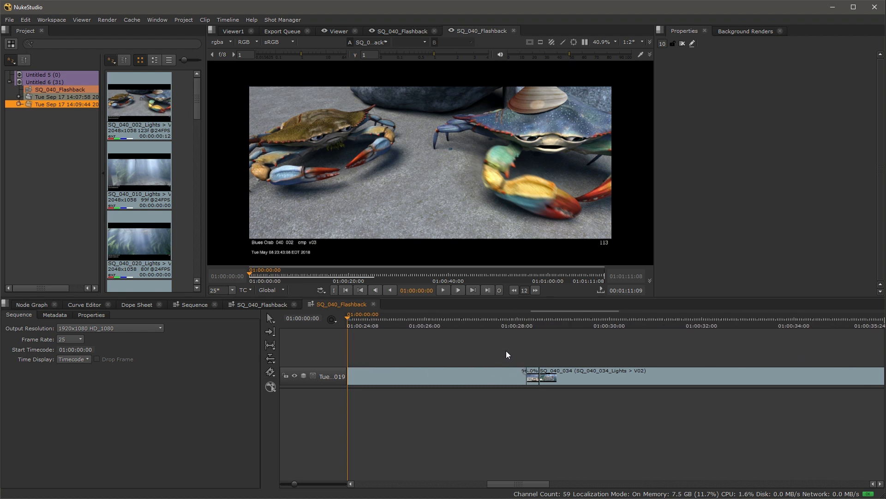
{"action": "scroll", "coordinate": [505, 352], "scroll_direction": "down", "scroll_amount": 8}
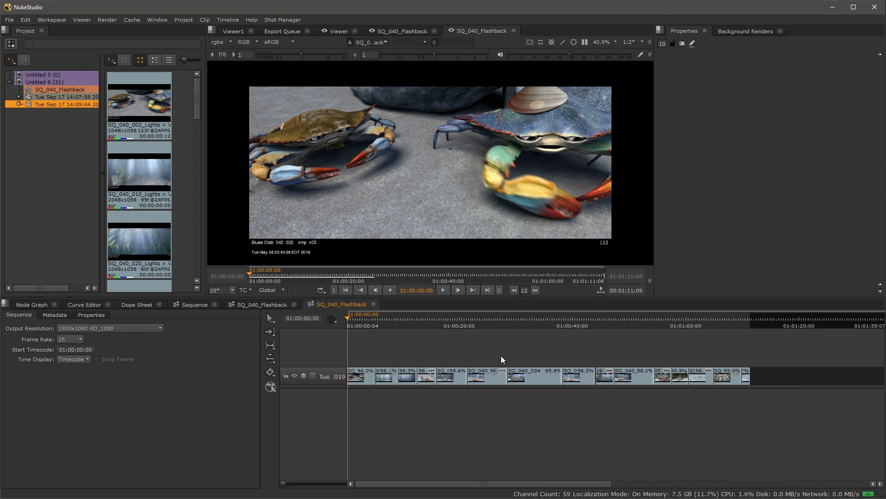
{"action": "left_click_drag", "start_coordinate": [775, 375], "coordinate": [276, 346]}
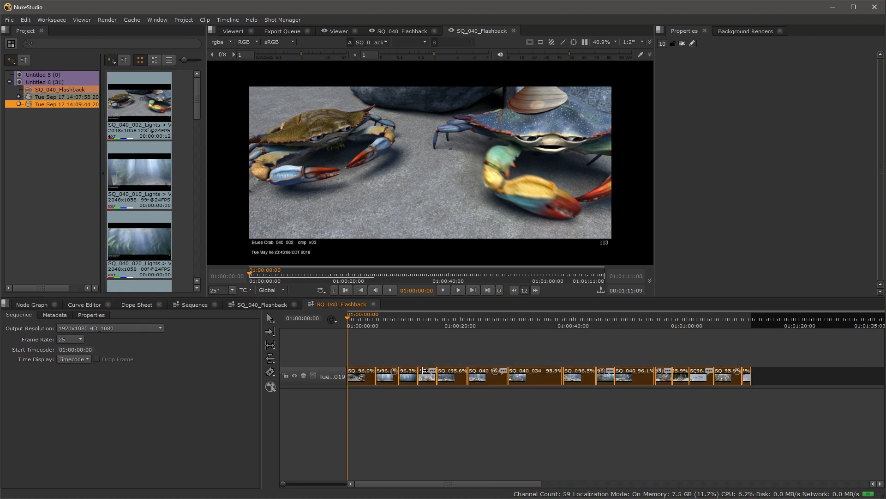
{"action": "right_click", "coordinate": [427, 376]}
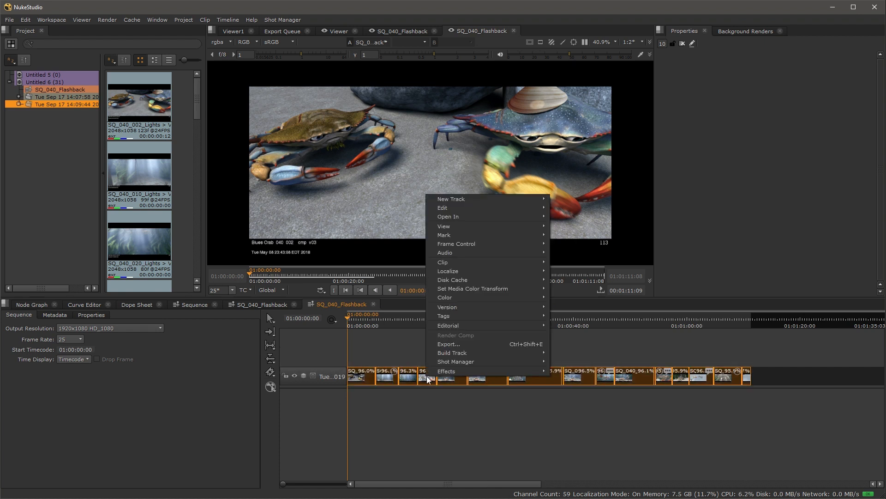
{"action": "mouse_move", "coordinate": [470, 364]}
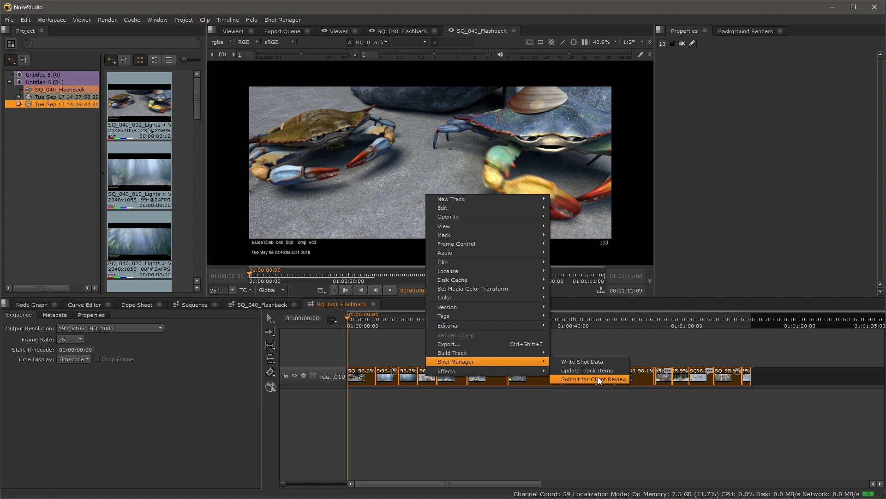
{"action": "left_click", "coordinate": [350, 442]}
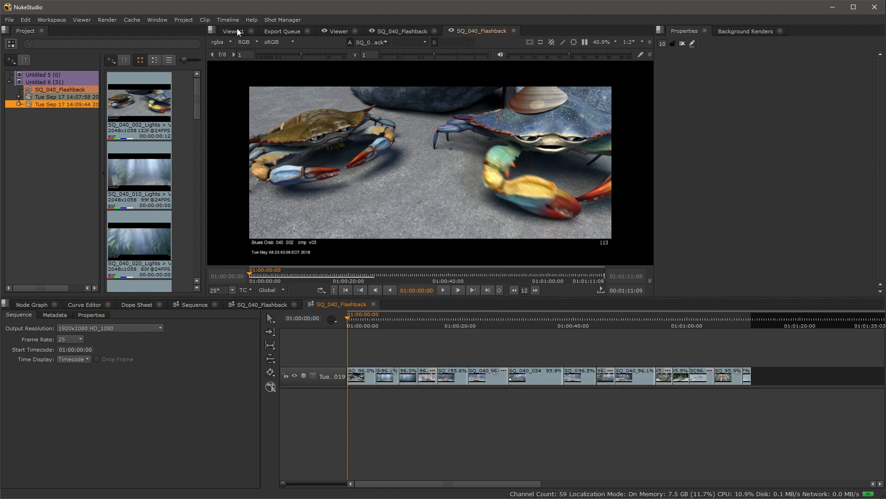
{"action": "left_click", "coordinate": [297, 20]}
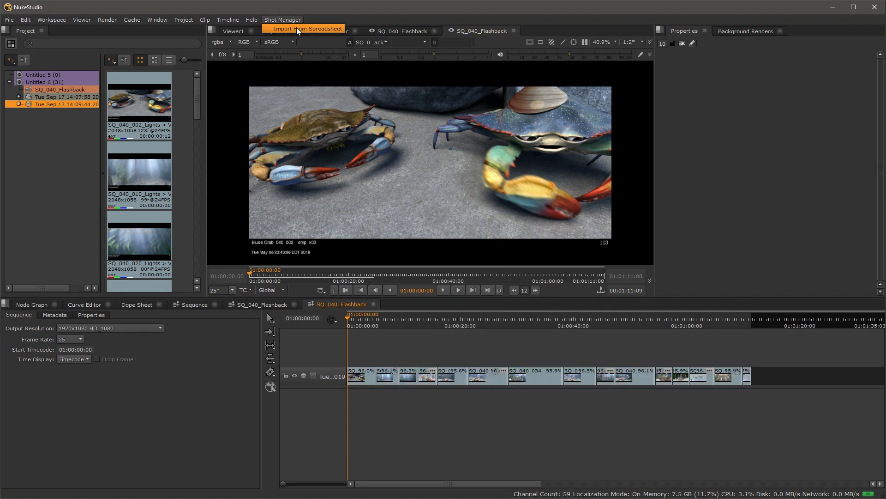
{"action": "left_click", "coordinate": [228, 403]}
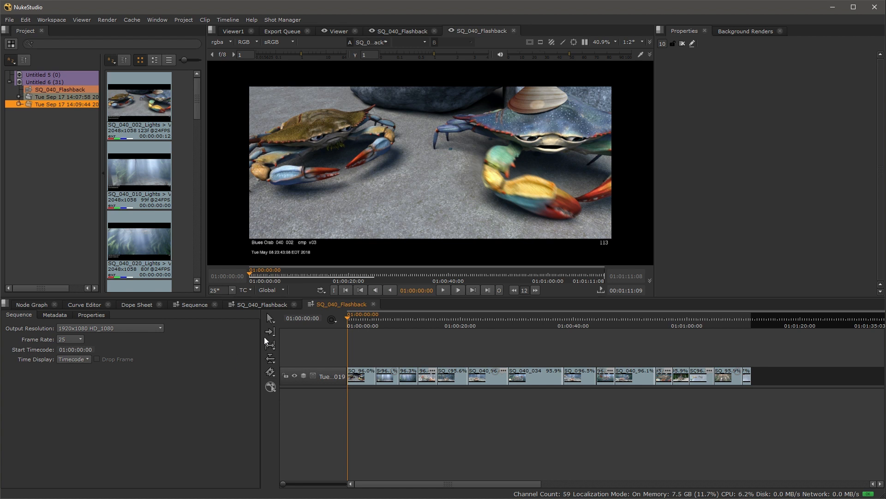
Step: Widen the track headers, play to 01:00:03:11, and select the Storyboards clips from SQ_040_034 to the end
{"action": "left_click_drag", "start_coordinate": [348, 337], "coordinate": [397, 334]}
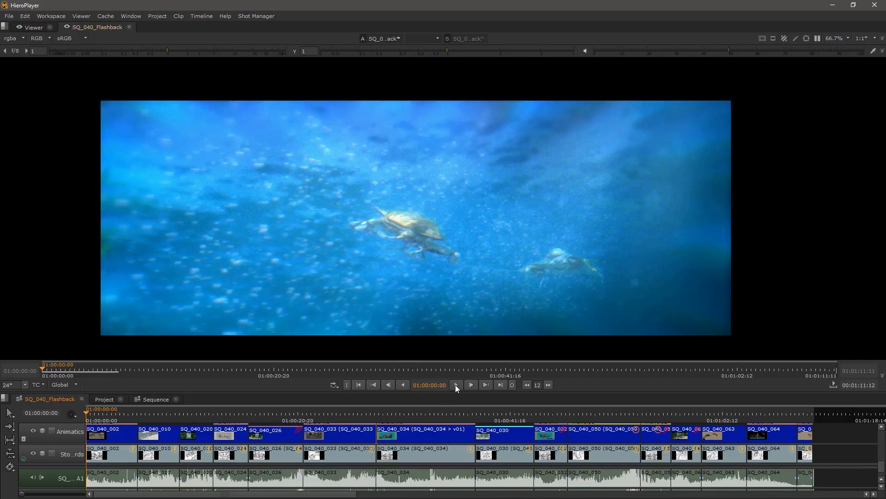
{"action": "left_click", "coordinate": [455, 385]}
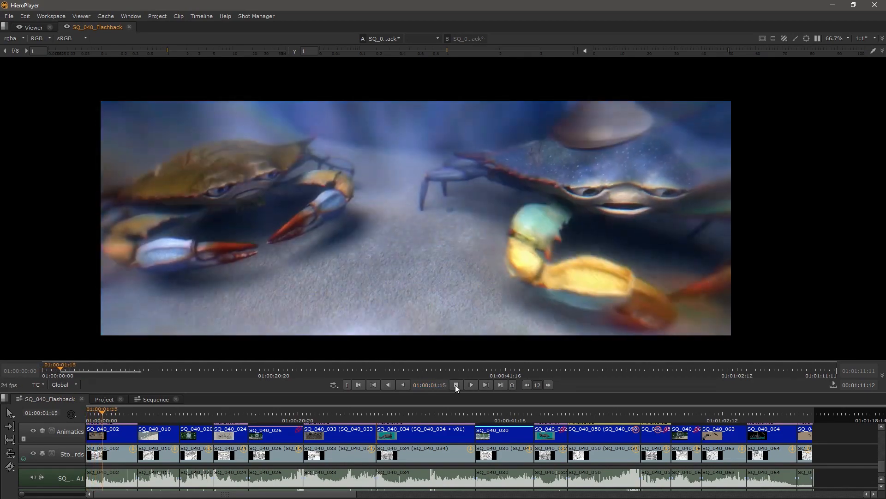
{"action": "left_click", "coordinate": [456, 384]}
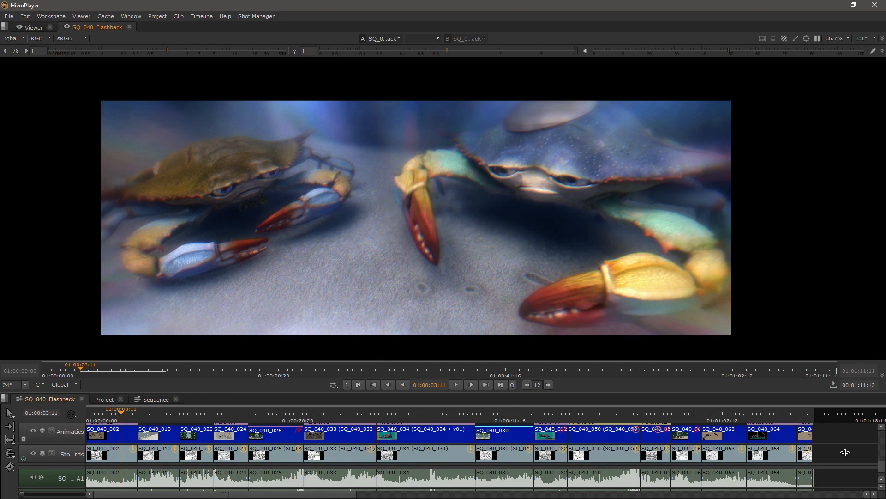
{"action": "left_click_drag", "start_coordinate": [846, 445], "coordinate": [184, 420]}
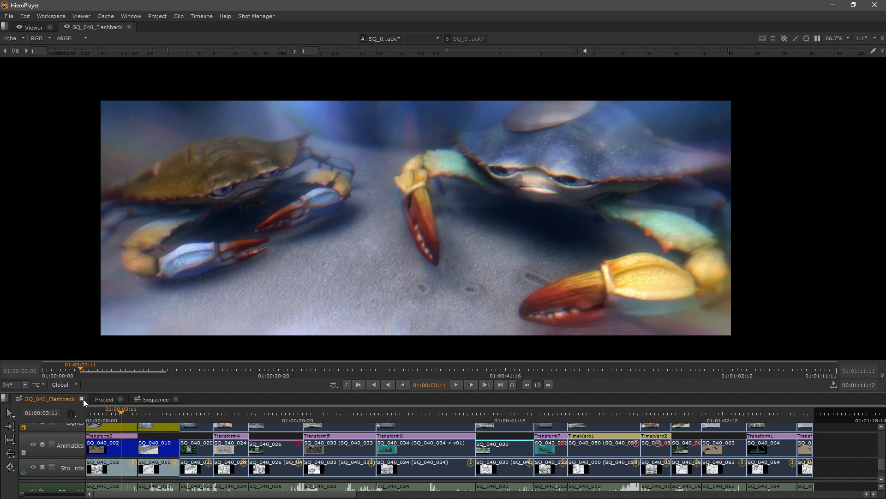
Step: Check the Project bin, scroll up through the SimFX tracks, then bring up the File menu
{"action": "left_click", "coordinate": [99, 398]}
{"action": "left_click", "coordinate": [51, 398]}
{"action": "scroll", "coordinate": [460, 439], "scroll_direction": "up", "scroll_amount": 3}
{"action": "scroll", "coordinate": [462, 446], "scroll_direction": "up", "scroll_amount": 2}
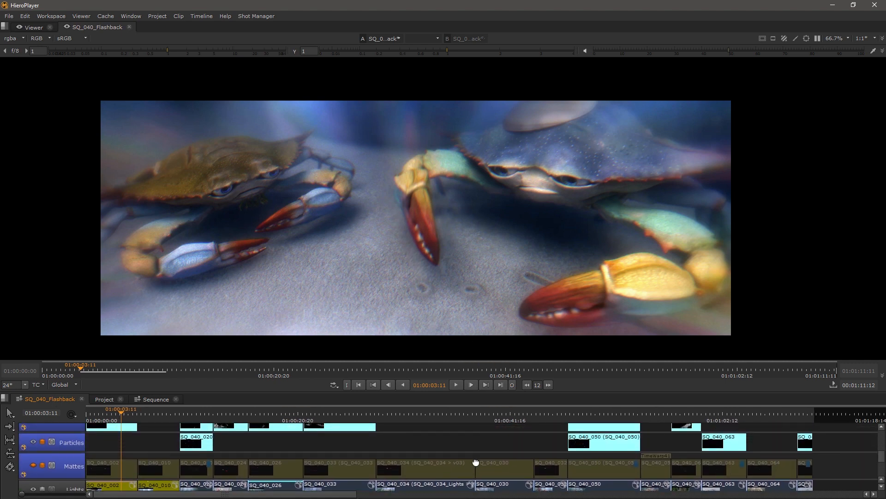
{"action": "scroll", "coordinate": [476, 462], "scroll_direction": "up", "scroll_amount": 3}
{"action": "scroll", "coordinate": [497, 490], "scroll_direction": "down", "scroll_amount": 3}
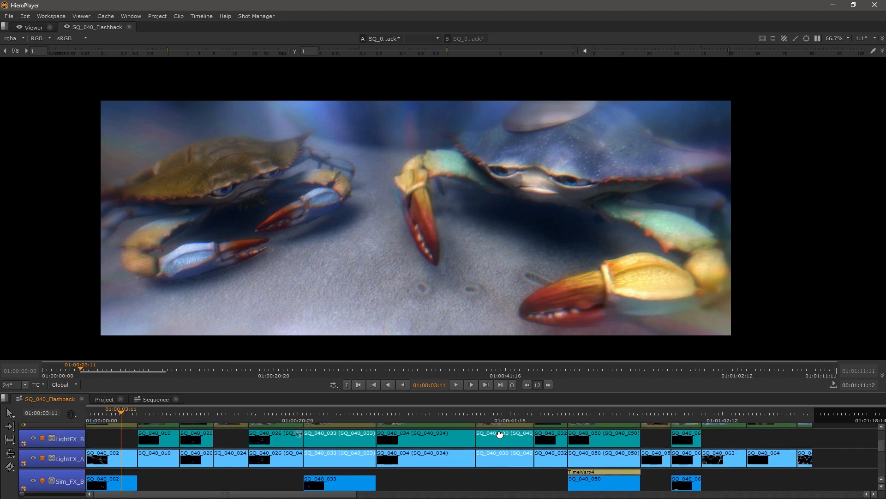
{"action": "left_click", "coordinate": [7, 15]}
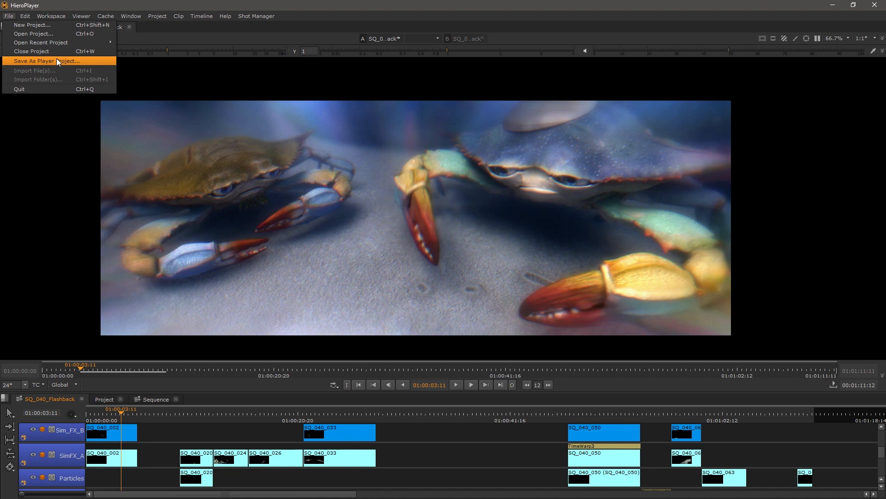
Step: Dismiss the File menu and run Shot Manager > Import From Spreadsheet
{"action": "left_click", "coordinate": [402, 164]}
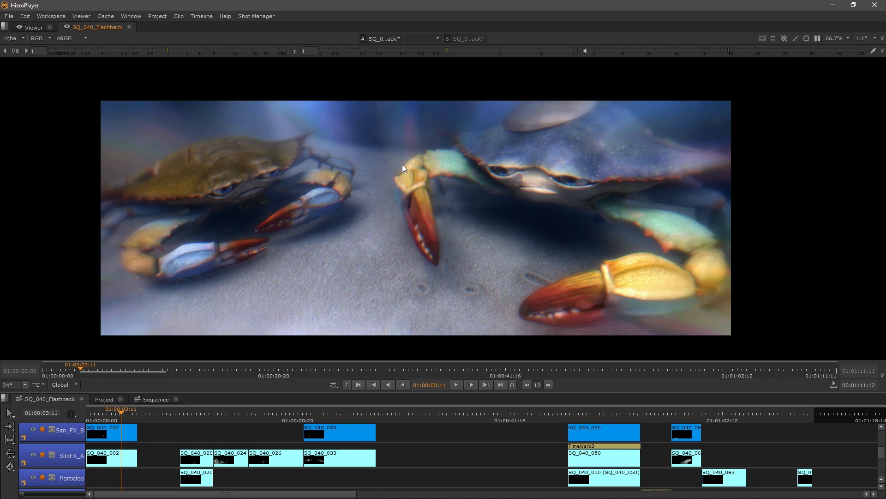
{"action": "left_click", "coordinate": [255, 18]}
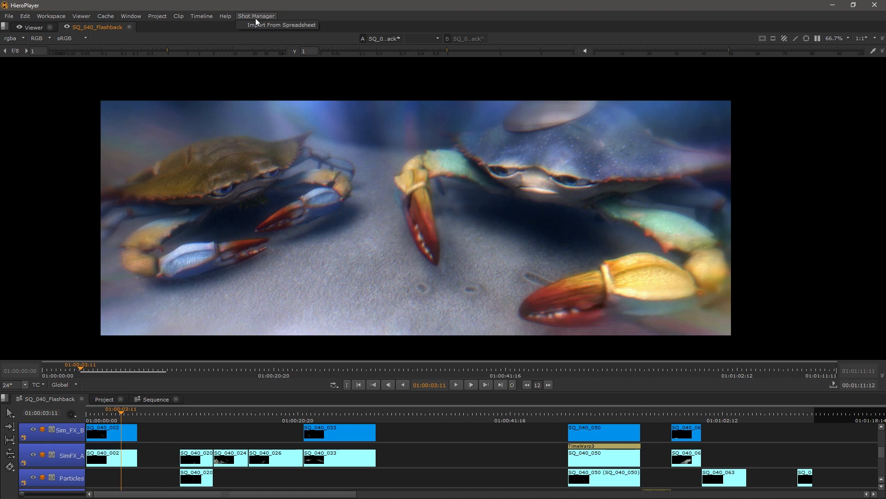
{"action": "left_click", "coordinate": [260, 22]}
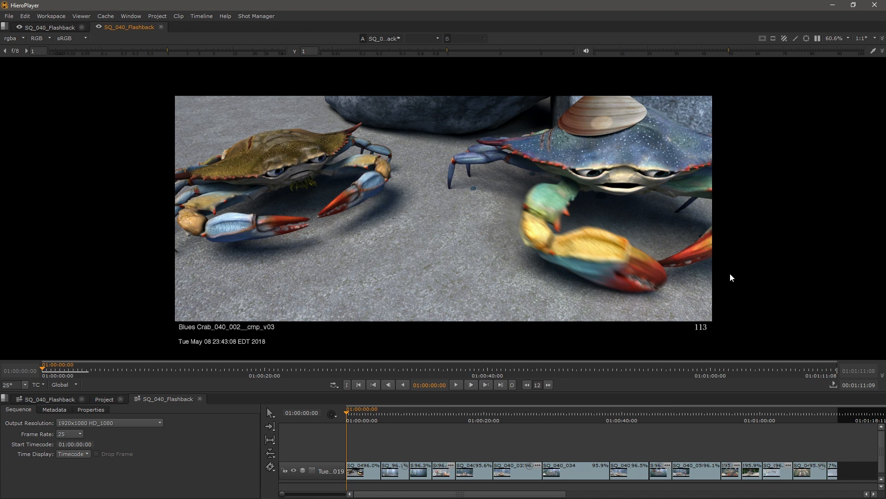
Step: Widen the timeline beside the sequence properties and play through the imported cut
{"action": "scroll", "coordinate": [408, 439], "scroll_direction": "up", "scroll_amount": 2}
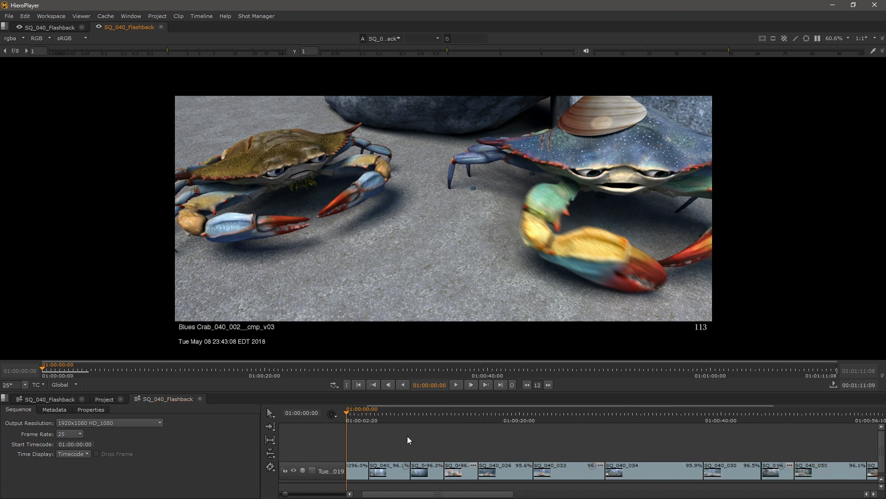
{"action": "scroll", "coordinate": [407, 439], "scroll_direction": "down", "scroll_amount": 3}
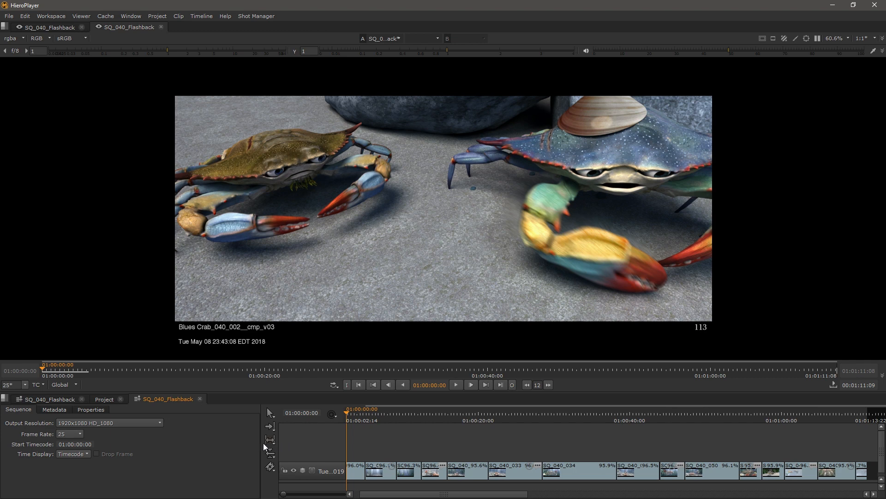
{"action": "left_click_drag", "start_coordinate": [260, 444], "coordinate": [141, 407]}
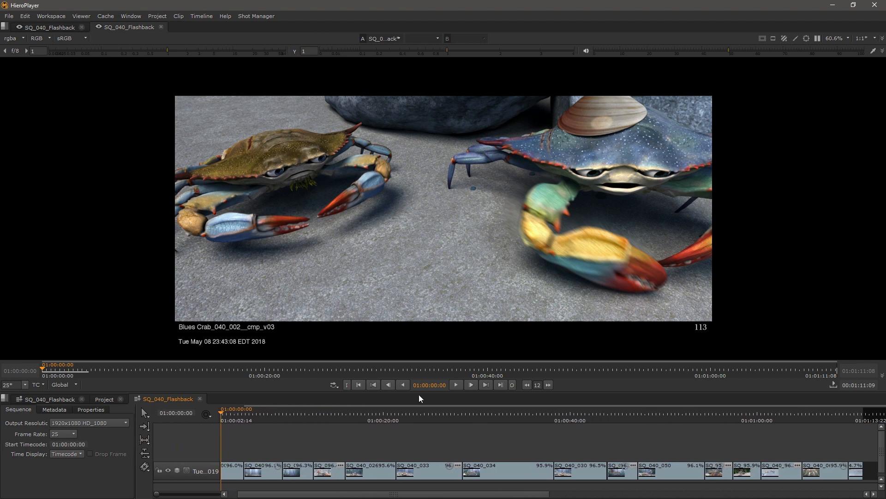
{"action": "left_click", "coordinate": [455, 385]}
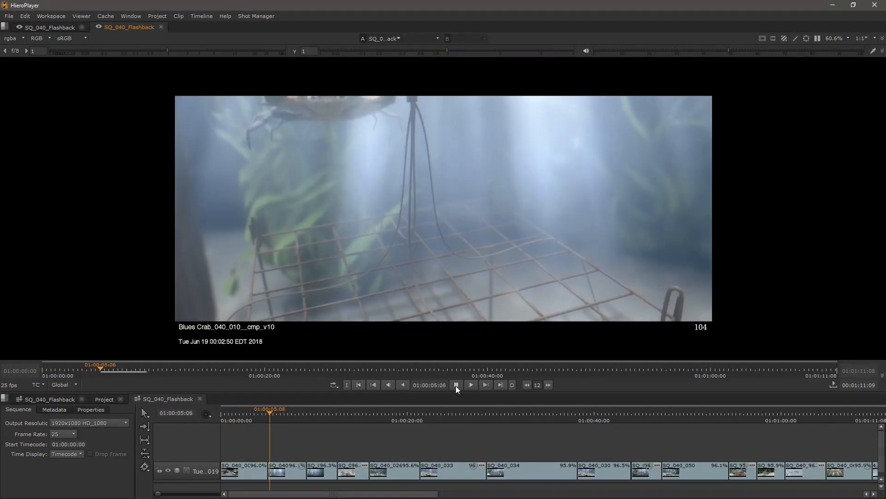
{"action": "left_click", "coordinate": [456, 385]}
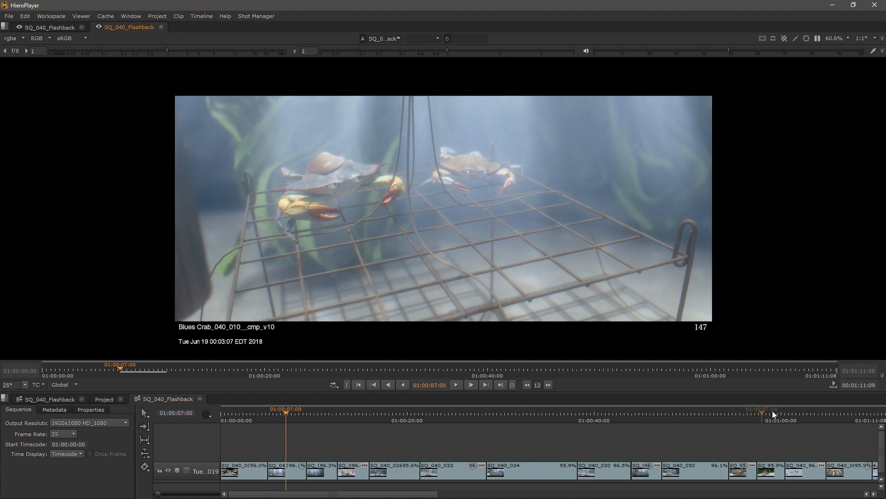
Step: Jump to shot SQ_040_064 at 01:01:07:14 and zoom the viewer in on the crab trap frame
{"action": "left_click_drag", "start_coordinate": [786, 443], "coordinate": [409, 454]}
{"action": "left_click", "coordinate": [469, 412]}
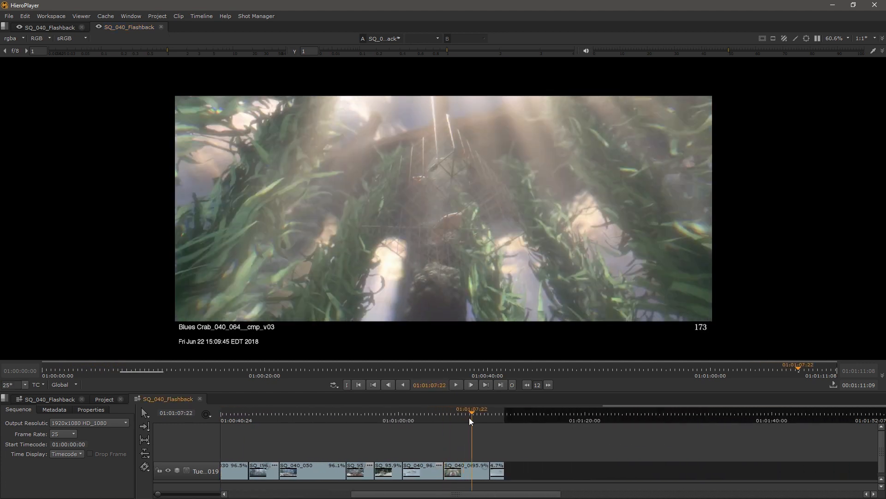
{"action": "scroll", "coordinate": [455, 448], "scroll_direction": "up", "scroll_amount": 2}
{"action": "scroll", "coordinate": [540, 212], "scroll_direction": "up", "scroll_amount": 2}
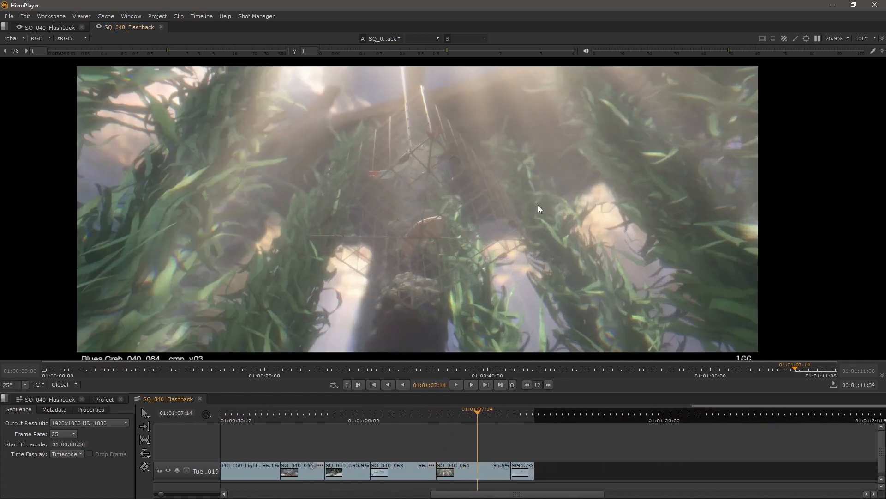
{"action": "left_click_drag", "start_coordinate": [491, 218], "coordinate": [522, 234]}
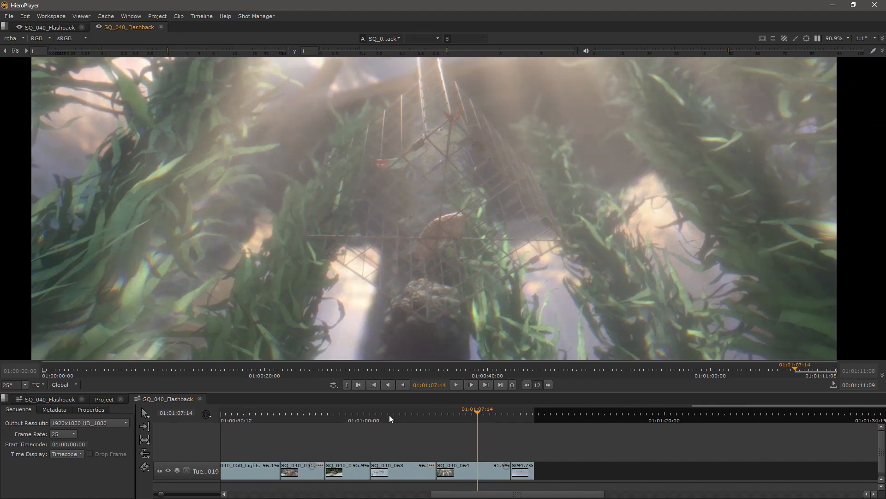
Step: Scan SQ_040_064 for versions and acknowledge the 3 new versions found
{"action": "right_click", "coordinate": [458, 471]}
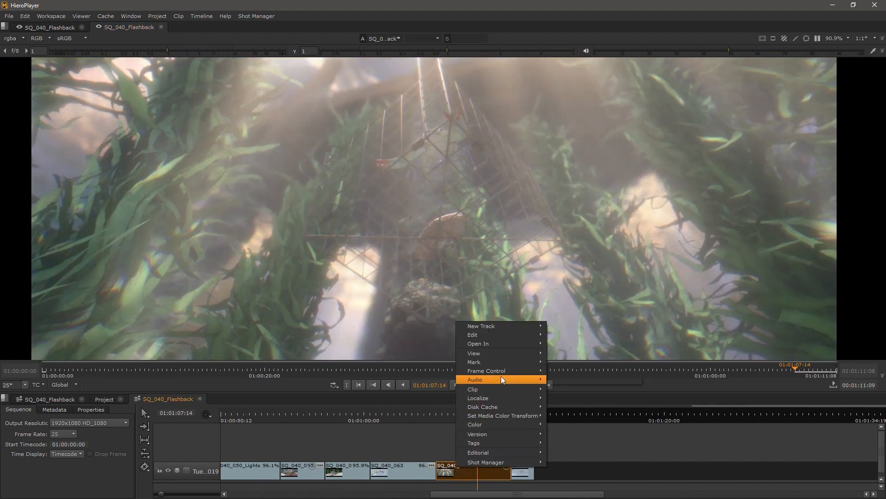
{"action": "mouse_move", "coordinate": [503, 434]}
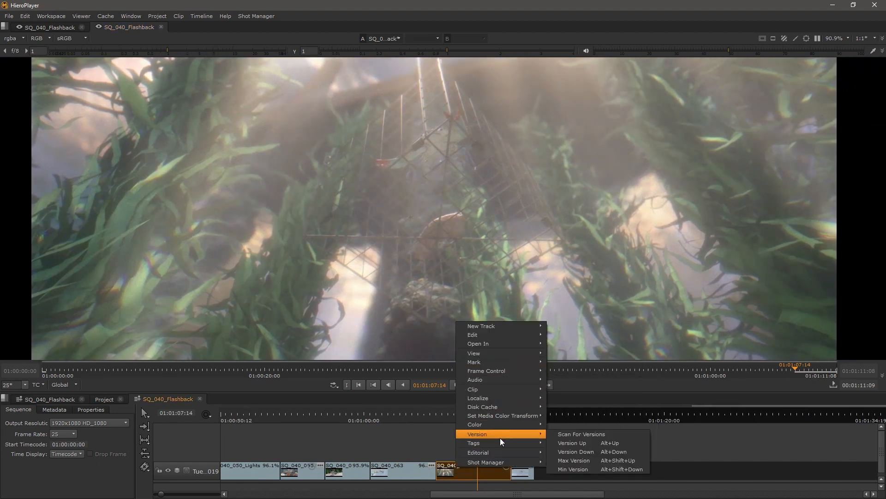
{"action": "left_click", "coordinate": [578, 433]}
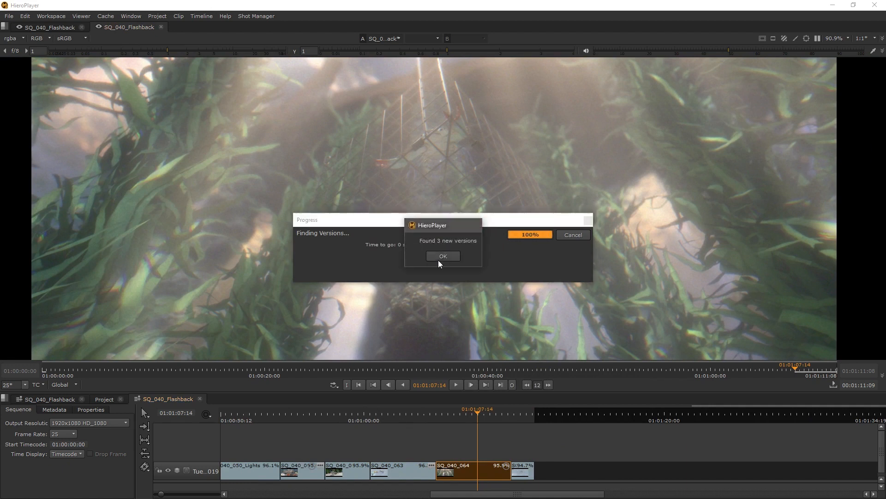
{"action": "left_click", "coordinate": [441, 258]}
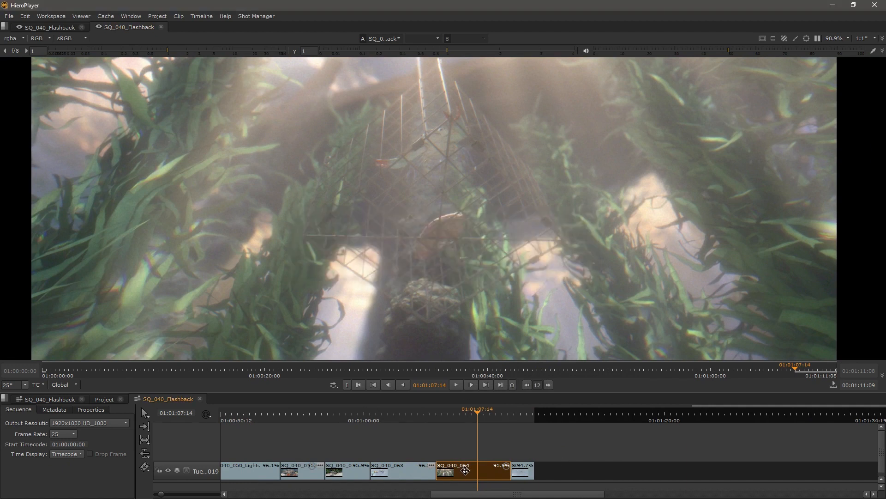
Step: Swap SQ_040_064 to a different Lights version, then return to 01:01:06:17 and view the whole sequence
{"action": "key", "text": "alt+Down"}
{"action": "key", "text": "alt+Down"}
{"action": "key", "text": "alt+Down"}
{"action": "key", "text": "alt+Down"}
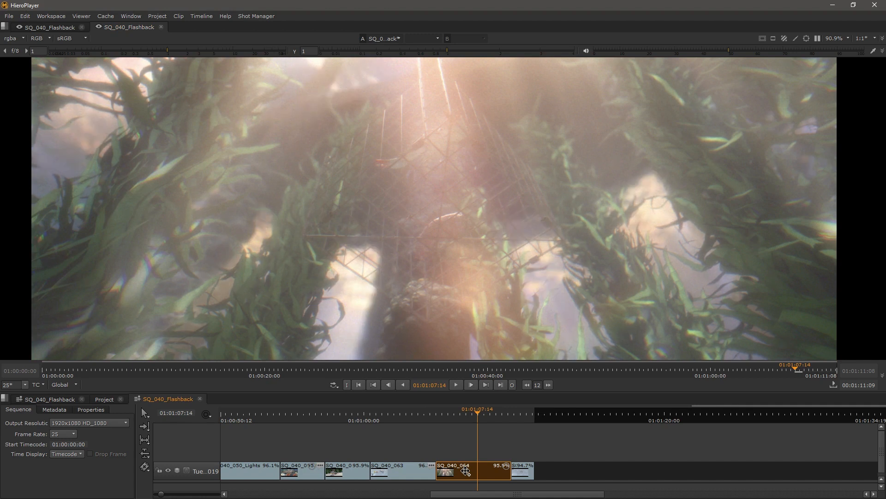
{"action": "key", "text": "v"}
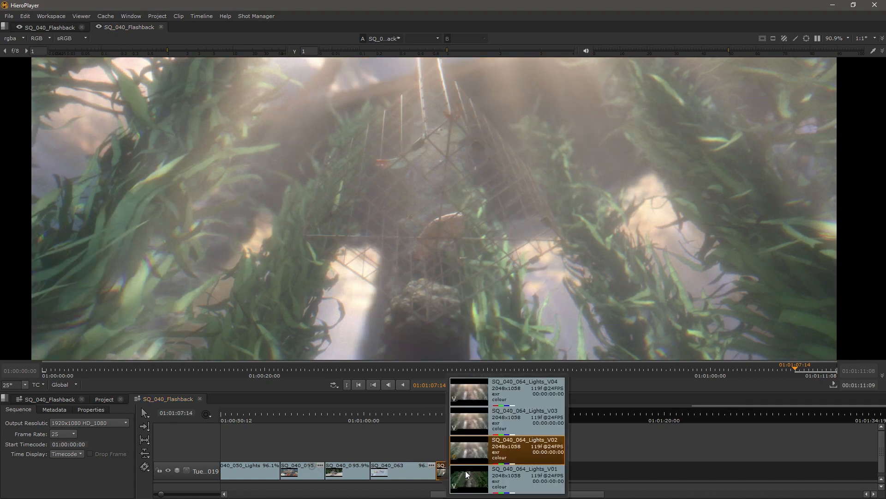
{"action": "left_click", "coordinate": [466, 474]}
{"action": "key", "text": "alt+Up"}
{"action": "key", "text": "alt+Down"}
{"action": "key", "text": "alt+Down"}
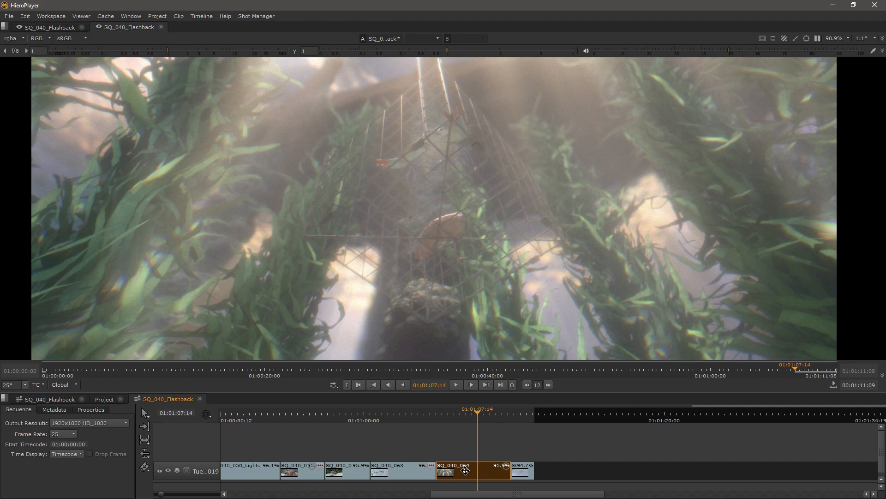
{"action": "mouse_move", "coordinate": [462, 414]}
{"action": "left_mouse_down"}
{"action": "mouse_move", "coordinate": [451, 415]}
{"action": "mouse_move", "coordinate": [466, 414]}
{"action": "left_mouse_up"}
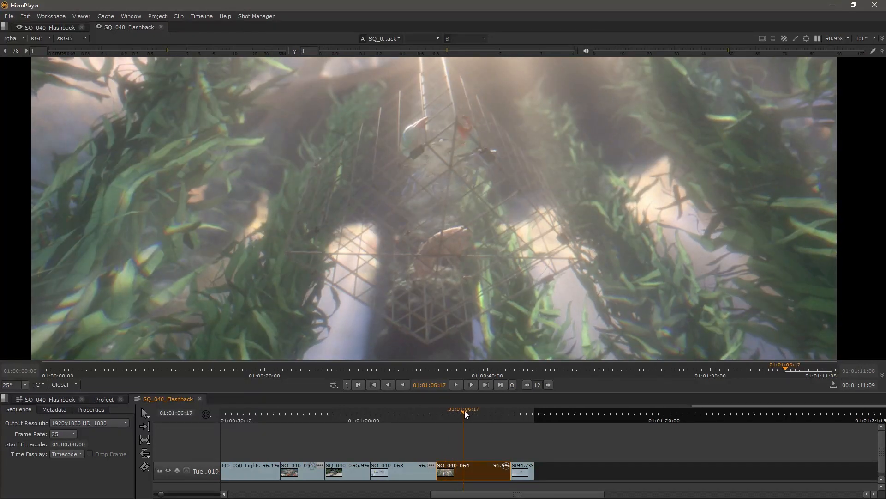
{"action": "scroll", "coordinate": [414, 442], "scroll_direction": "down", "scroll_amount": 6}
{"action": "left_click_drag", "start_coordinate": [311, 444], "coordinate": [596, 454]}
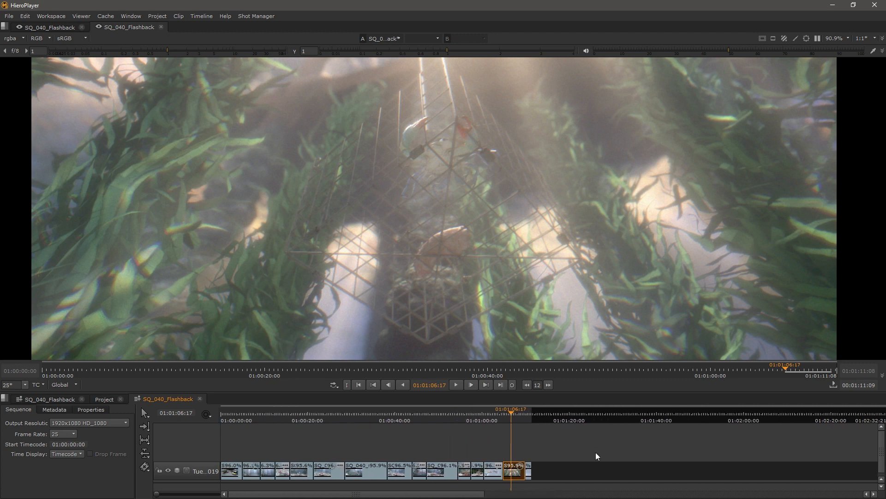